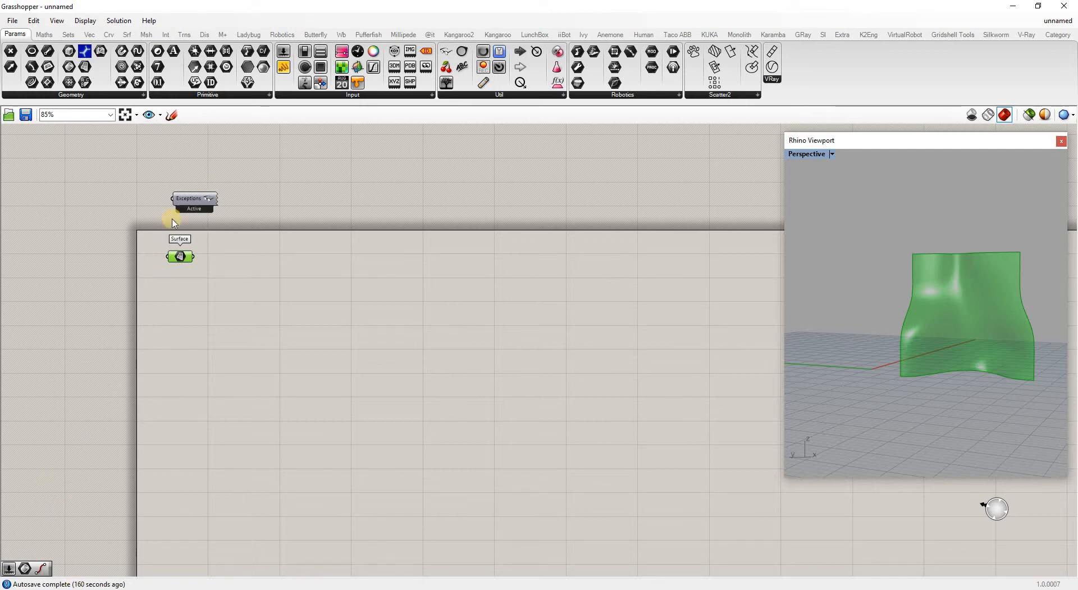
- Close the existing floating Rhino viewport and open a new one with the TopMostViewport command
key(ctrl+alt+v)
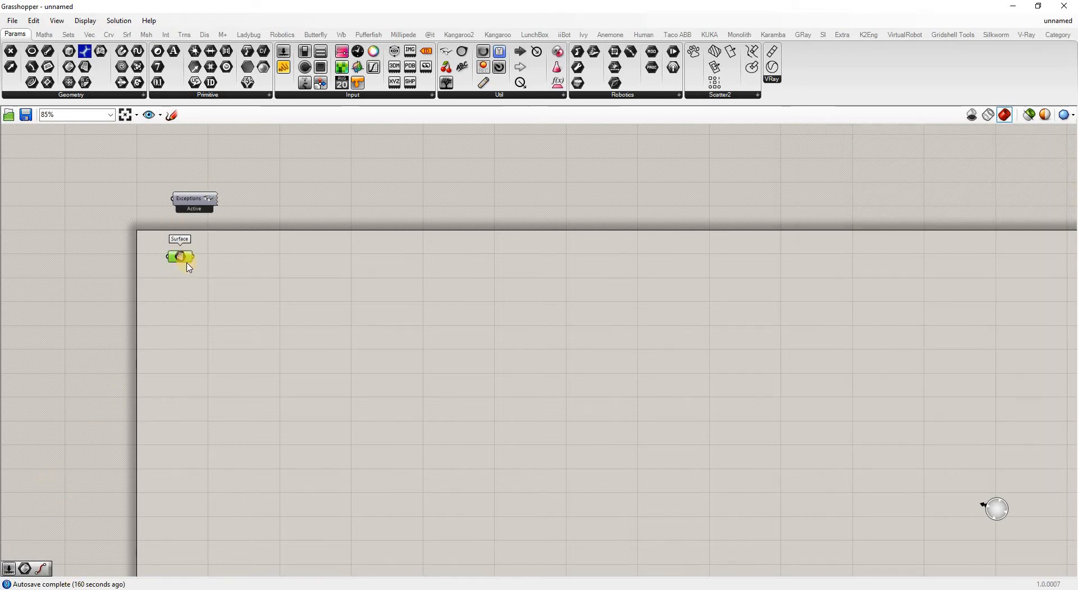
click(132, 345)
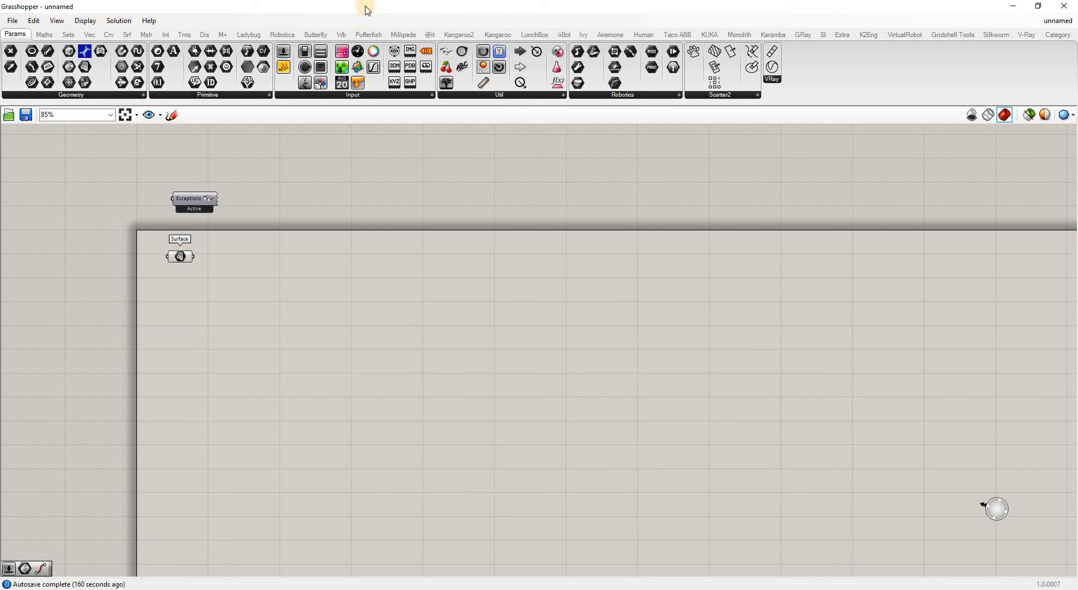
double_click(479, 11)
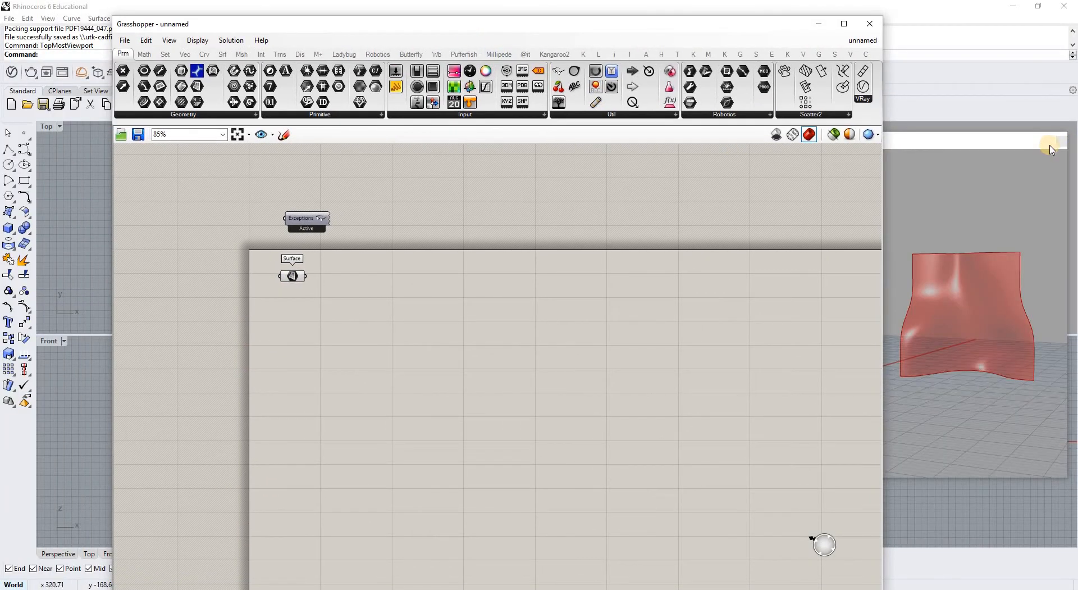
click(1008, 133)
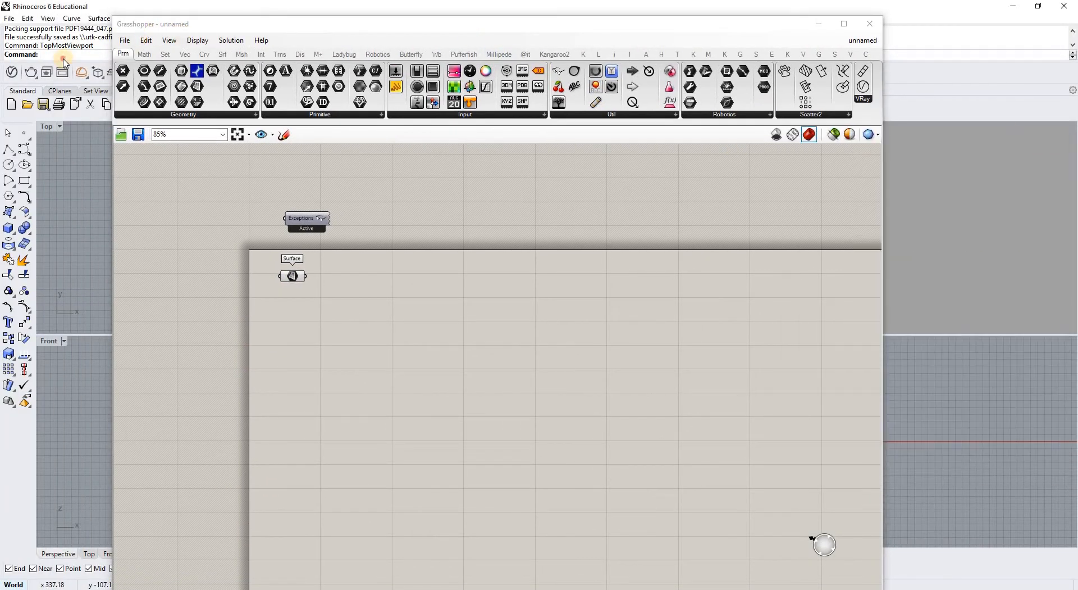
key(Up)
key(Return)
- Place the floating perspective viewport over the maximized Grasshopper canvas and make it narrower around the surface
drag(641, 55, 885, 167)
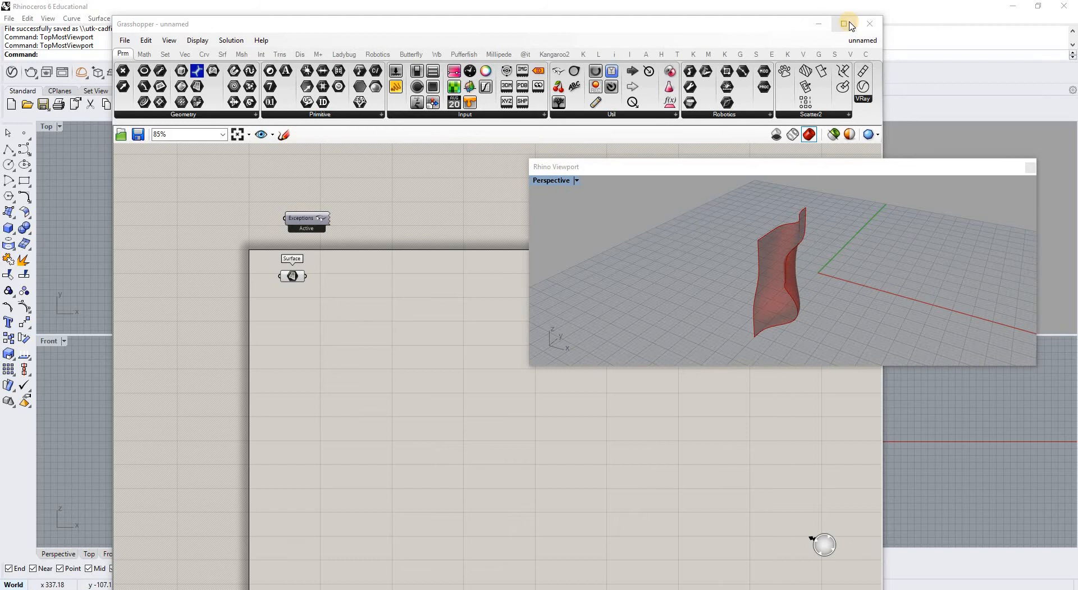
click(844, 24)
right_drag(828, 270, 860, 246)
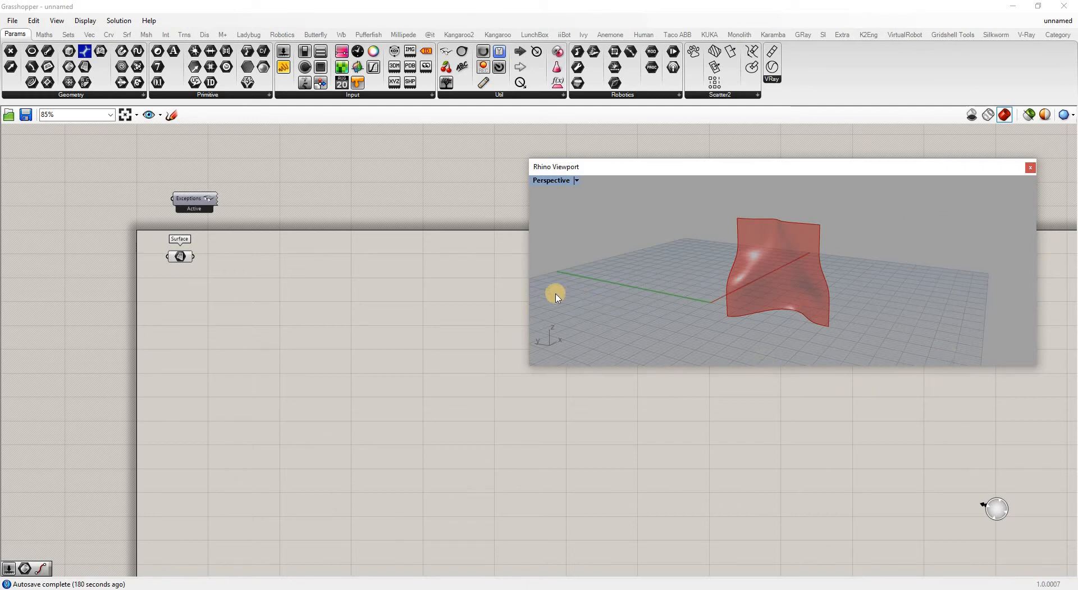
drag(527, 264, 827, 236)
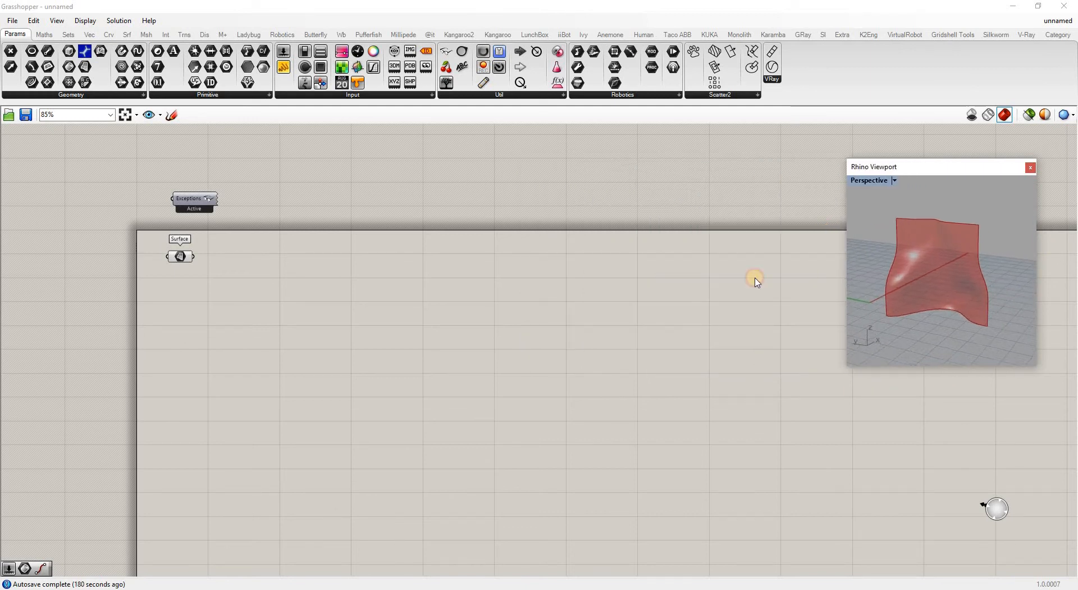
- Turn off the preview of the Surface parameter
click(181, 257)
right_click(180, 262)
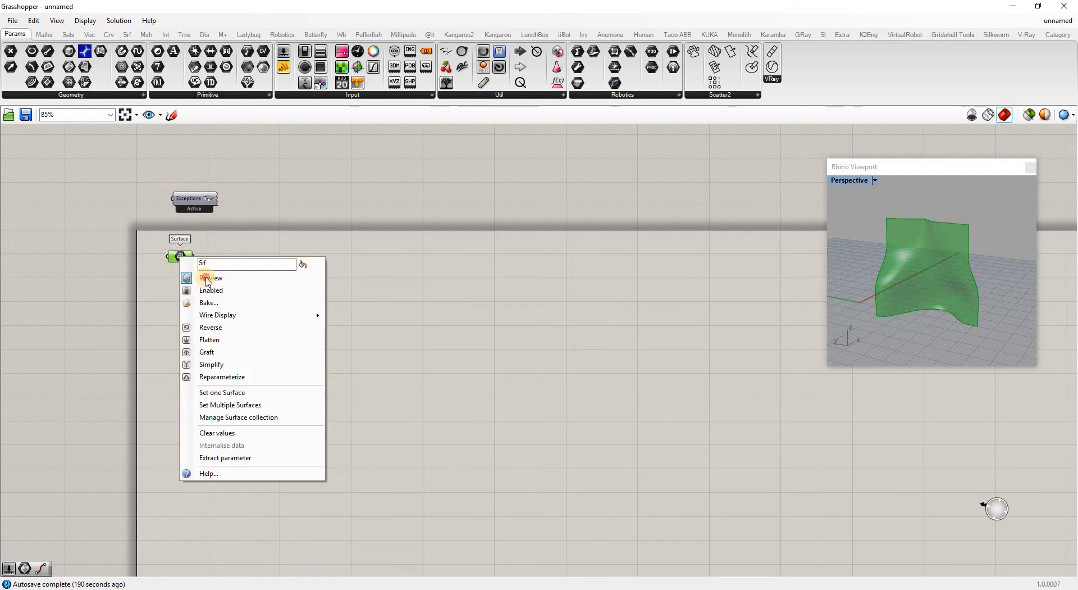
click(211, 277)
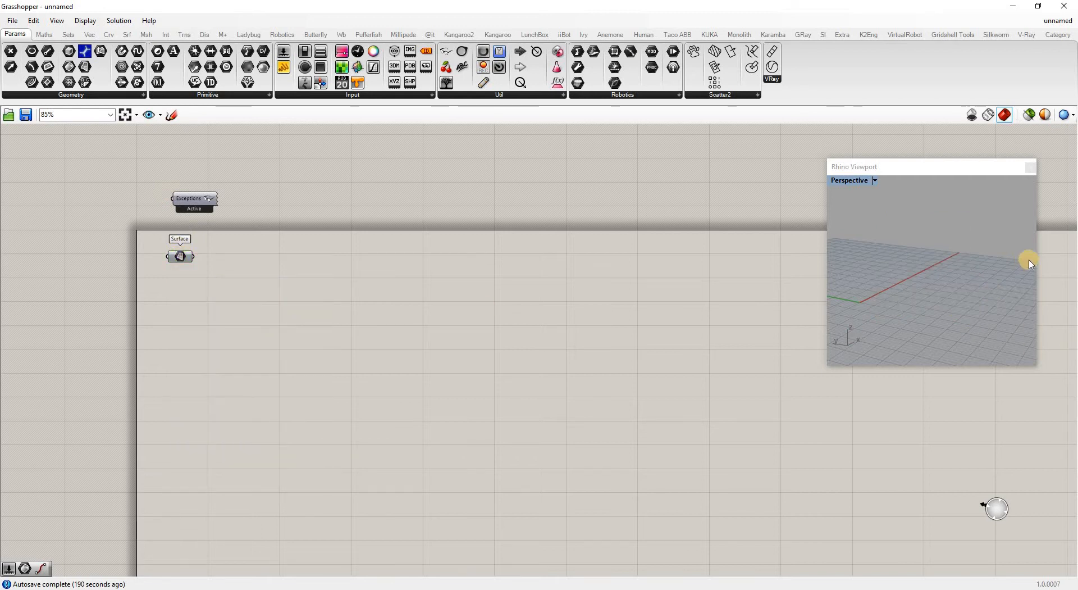
right_drag(1032, 264, 915, 292)
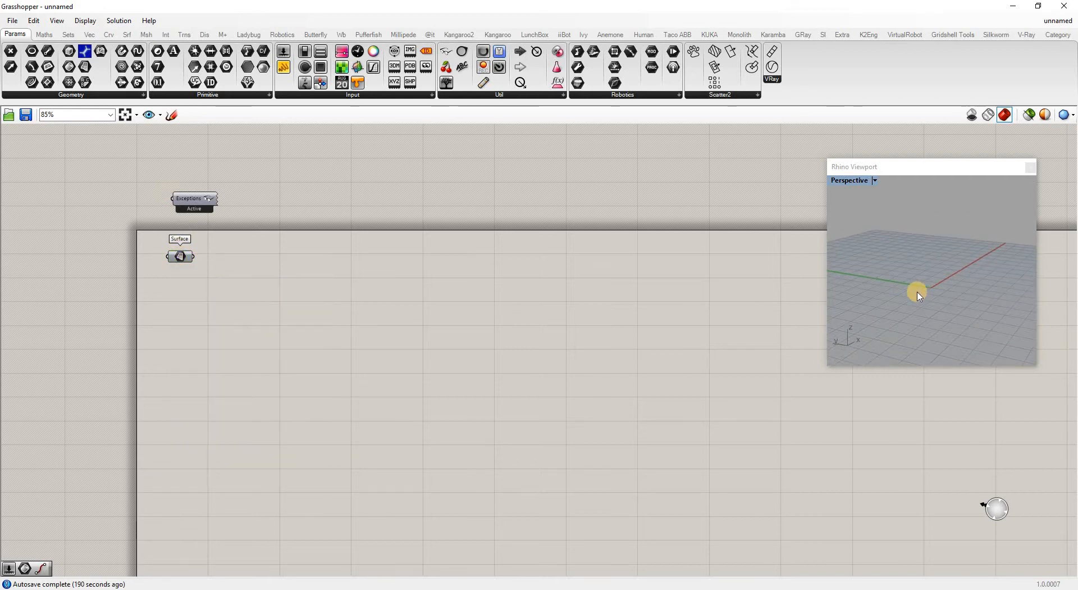
- Add a Box geometry parameter to the canvas below the Surface parameter
double_click(177, 302)
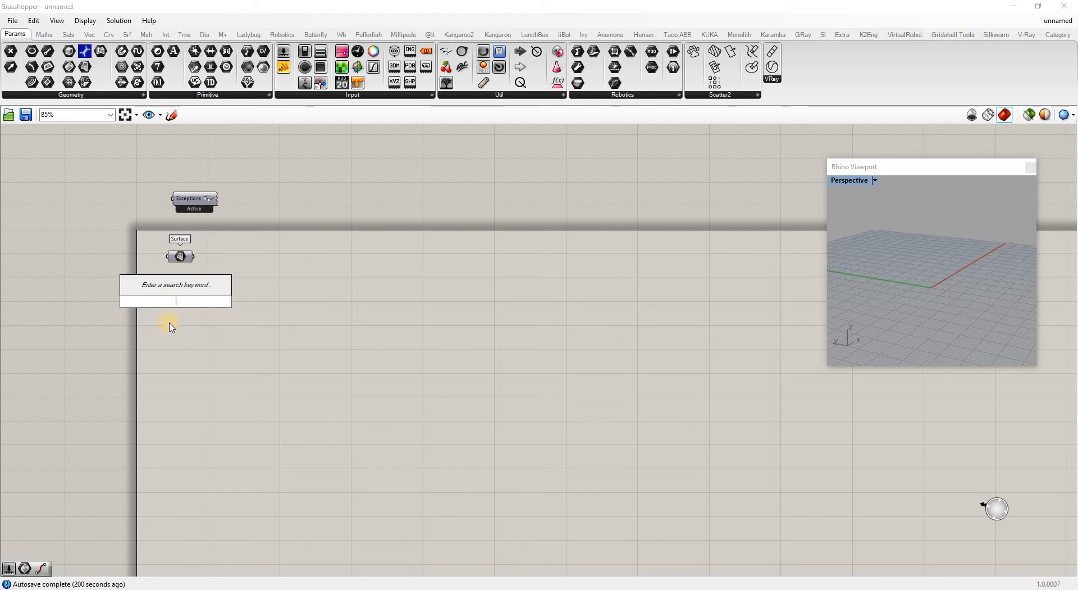
text(box)
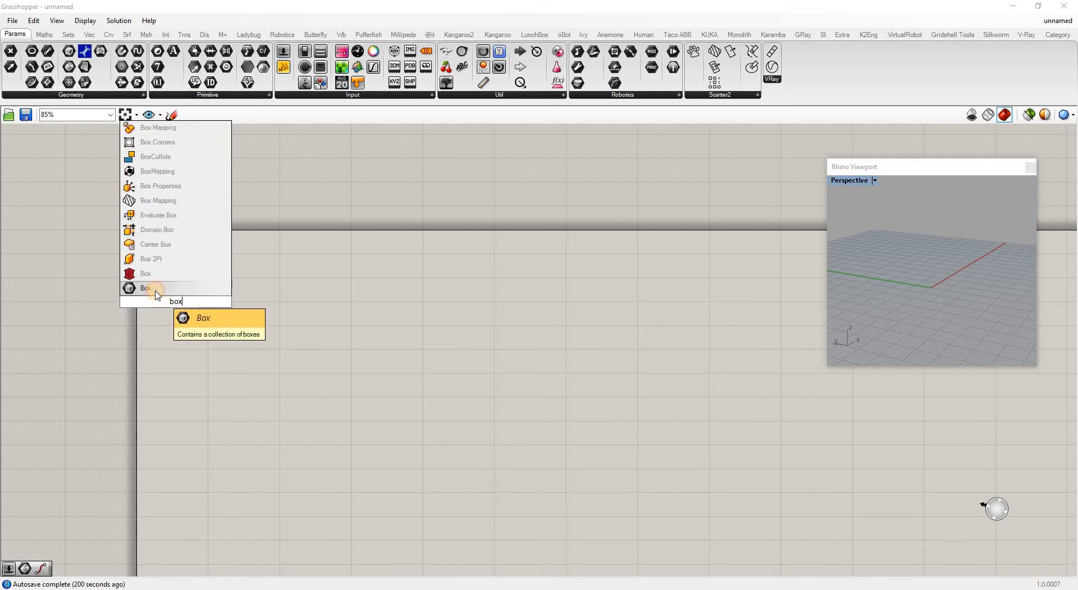
click(158, 292)
- Store a box in the Box parameter's collection, with its first corner at 0 and length, width and height of 1
right_click(176, 306)
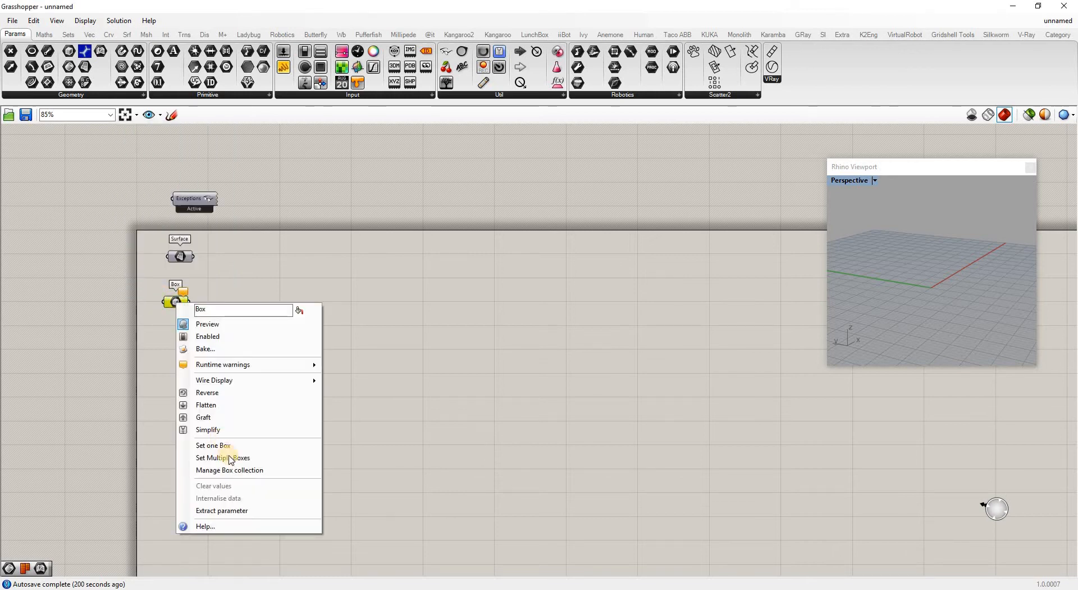
click(234, 471)
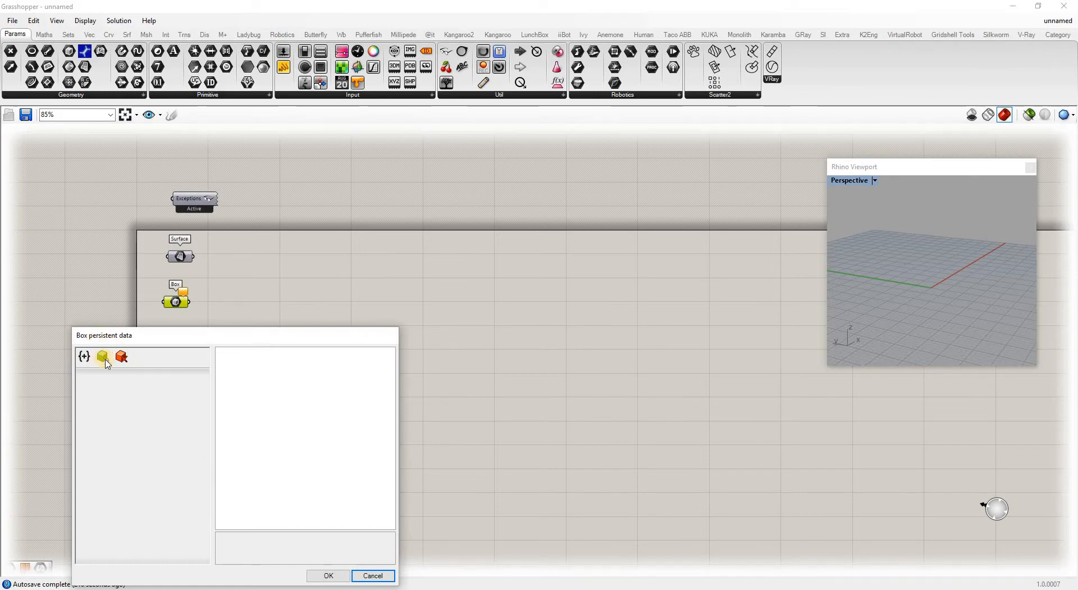
click(104, 357)
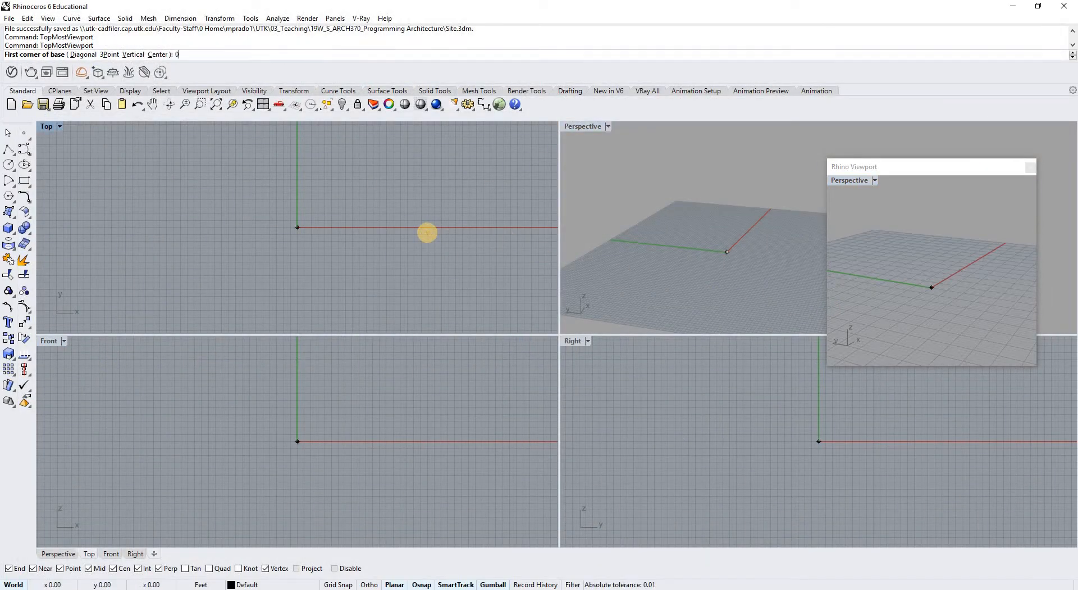
key(Return)
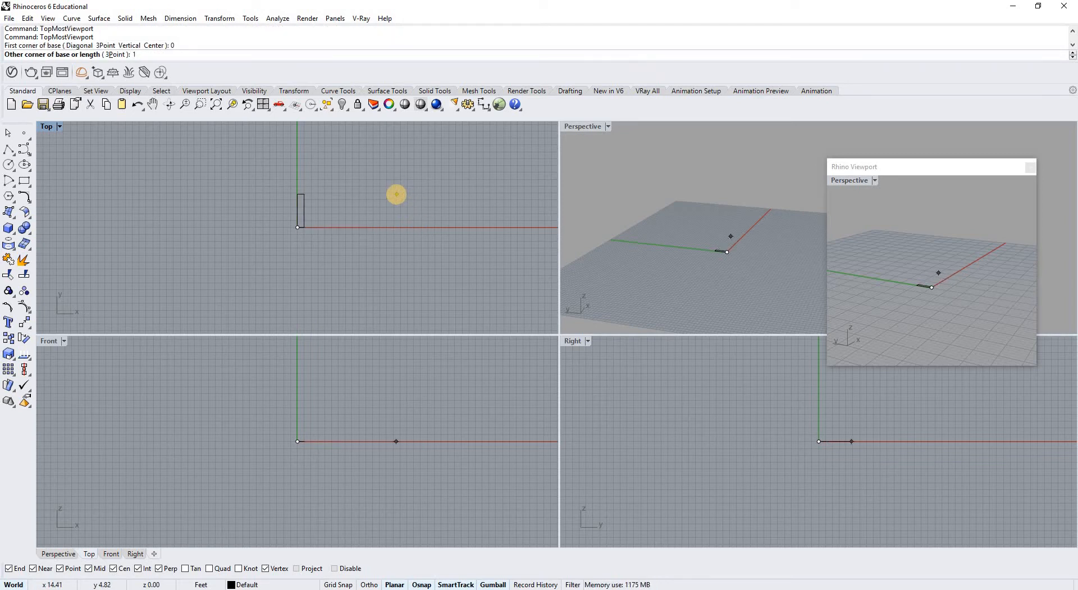
key(Return)
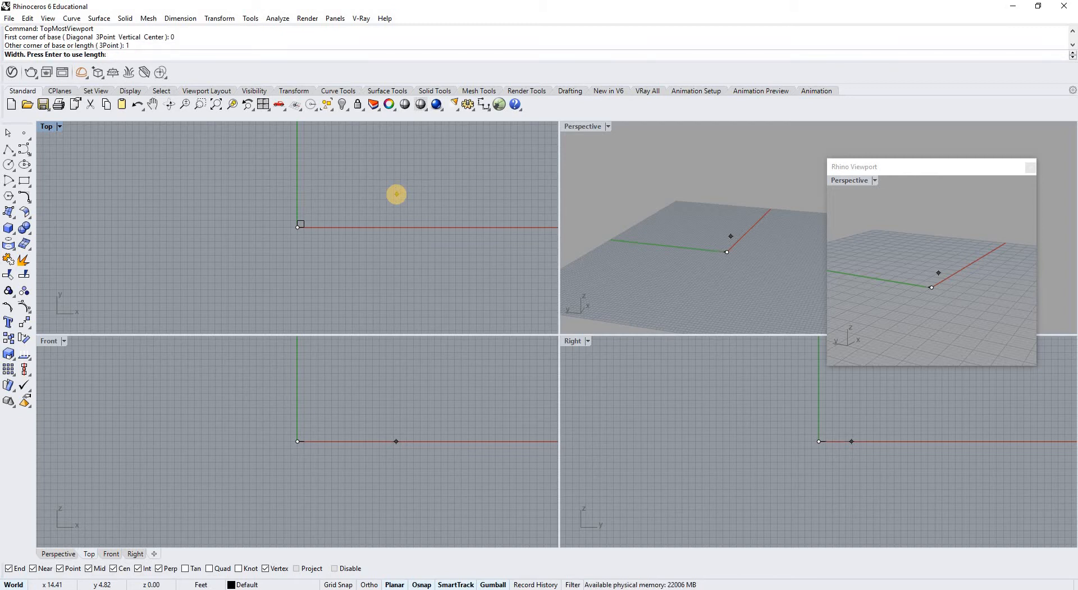
key(Return)
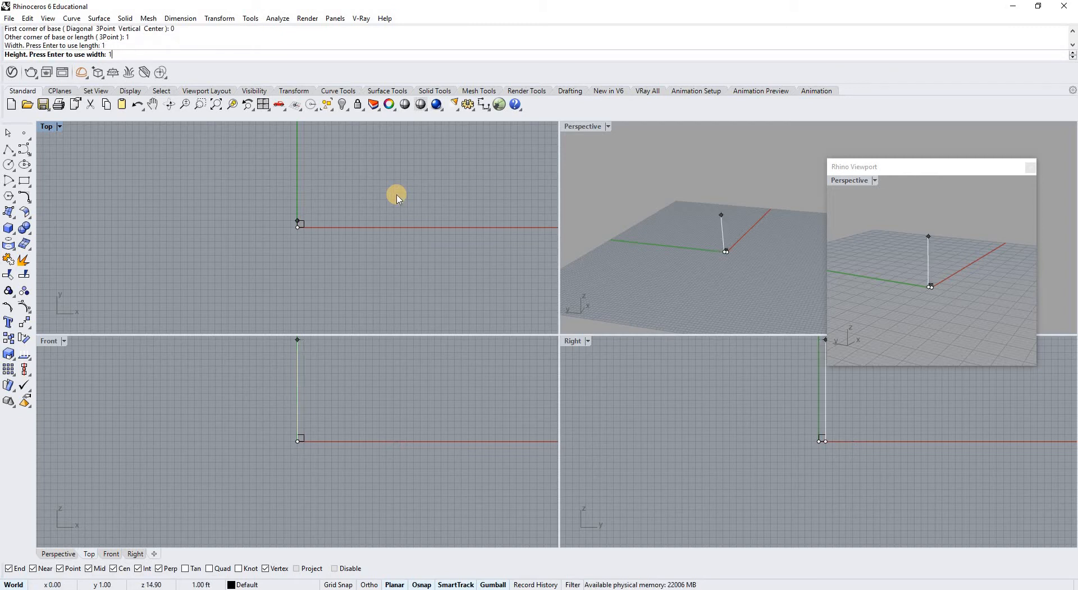
key(Return)
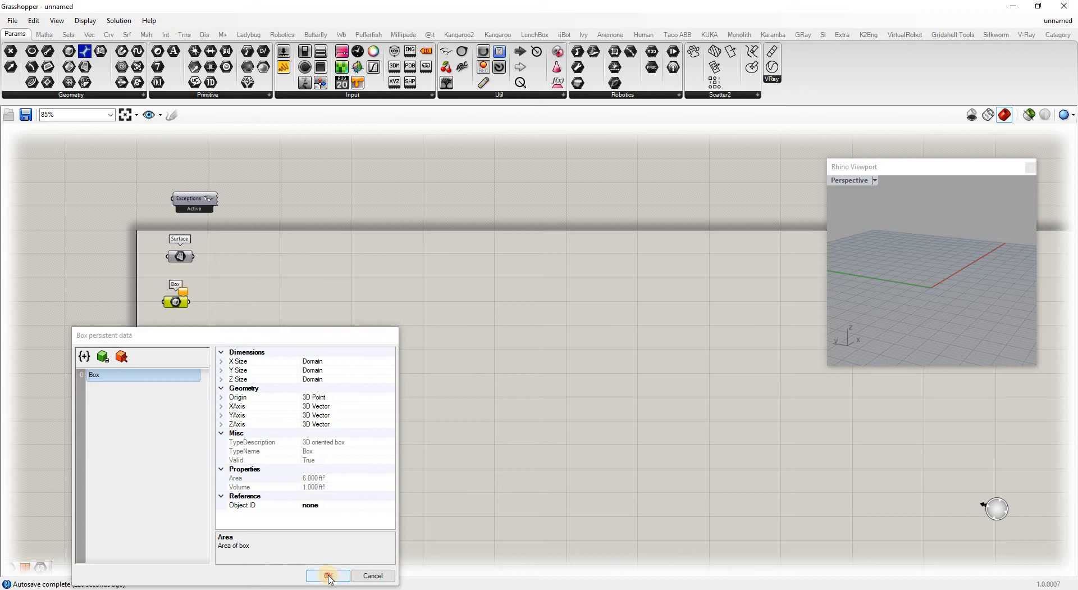
key(Return)
- Examine the stored box in the floating viewport and review the options available for the Box parameter
scroll(166, 301, up, 2)
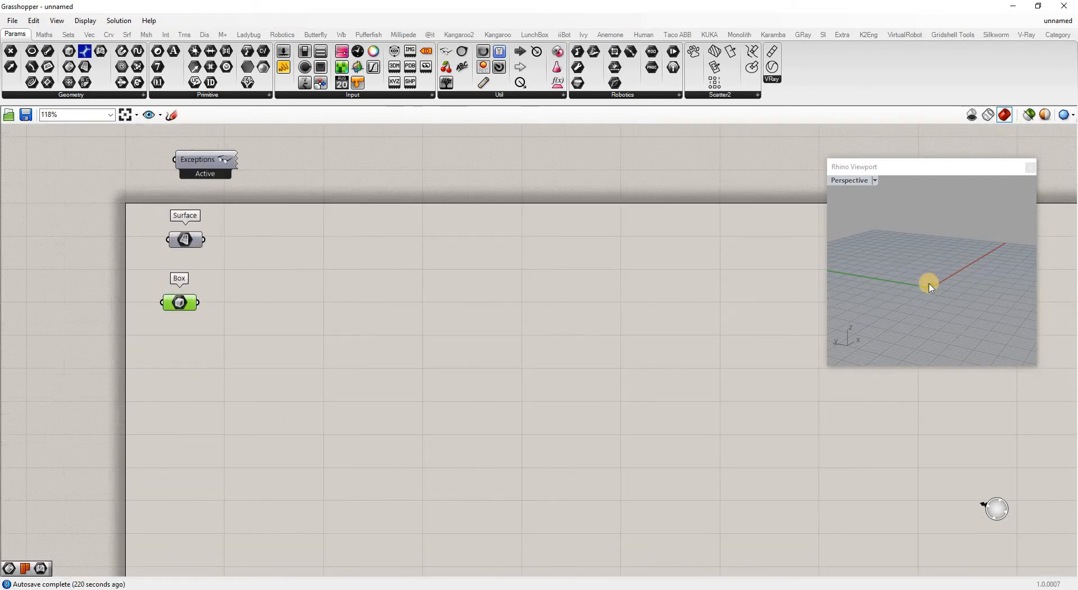
scroll(937, 276, up, 4)
scroll(893, 303, up, 5)
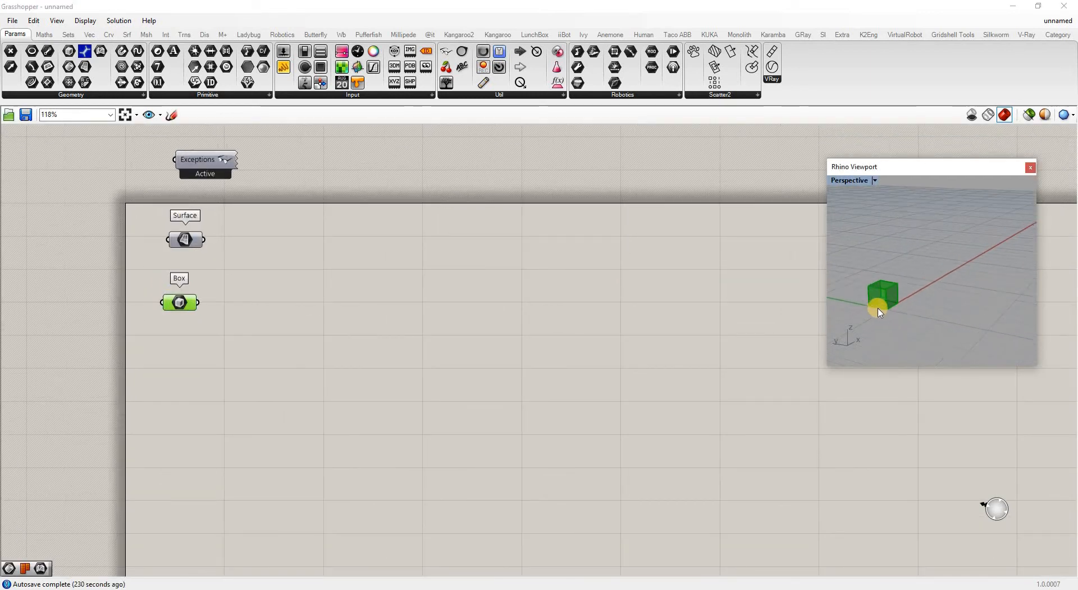
scroll(910, 270, down, 3)
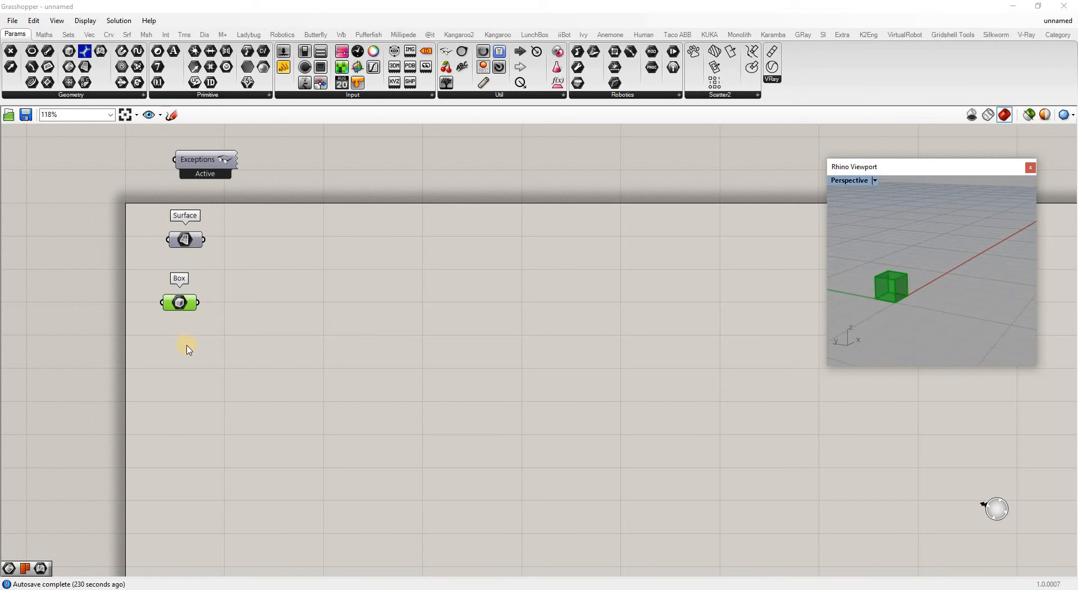
click(187, 306)
click(183, 304)
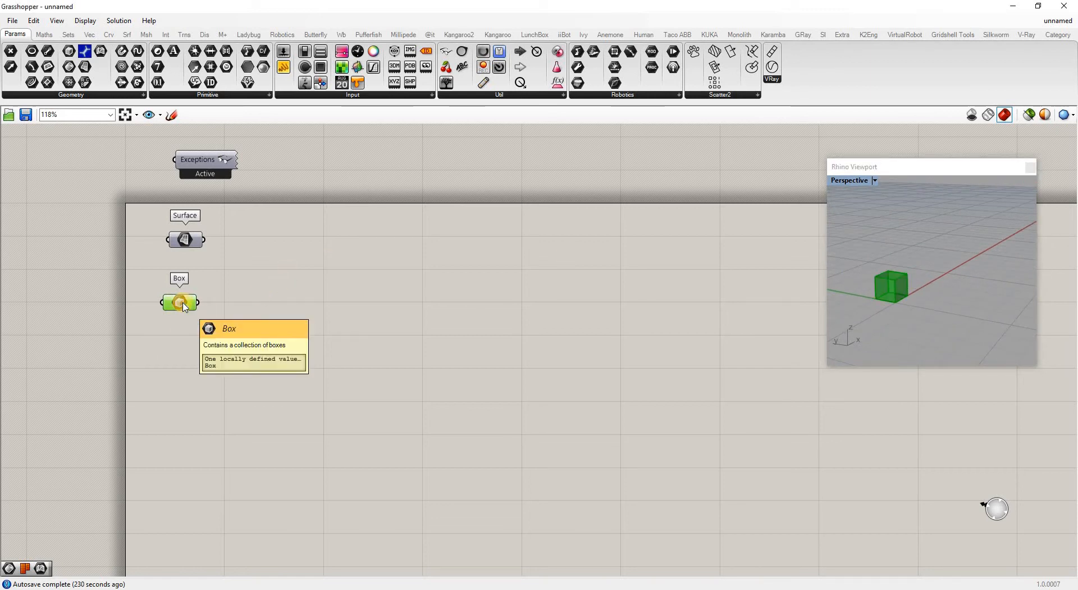
right_click(183, 304)
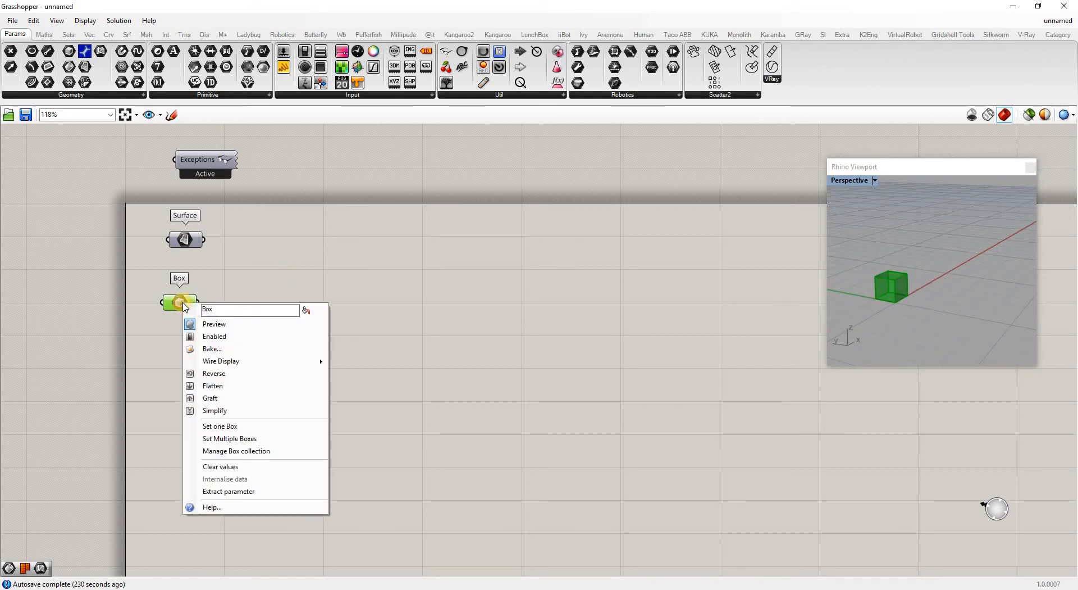
click(236, 321)
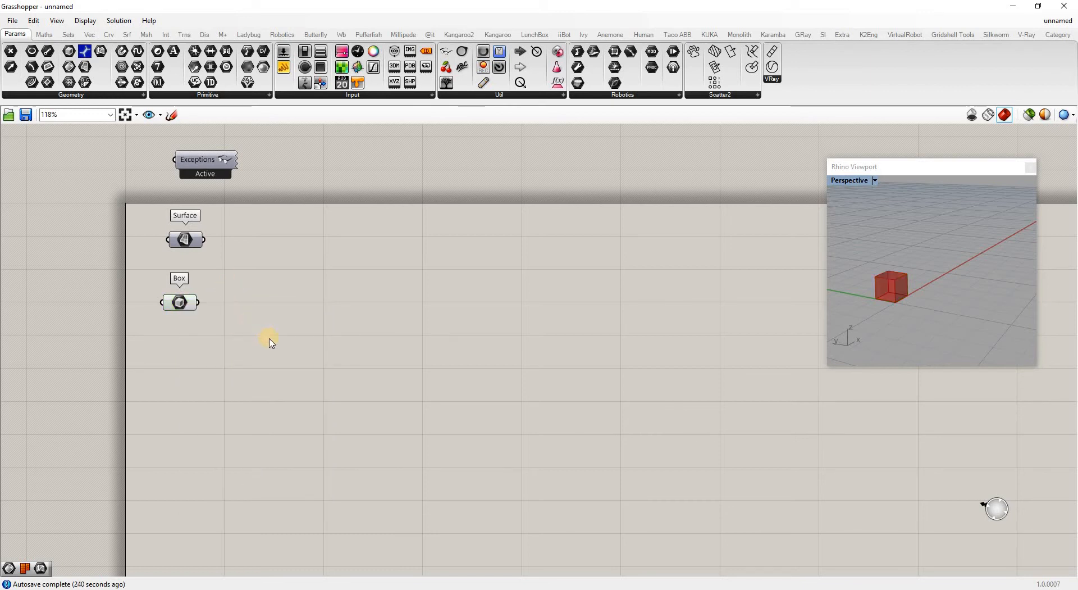
- Try feeding the Box parameter into a Deconstruct Box component
double_click(253, 319)
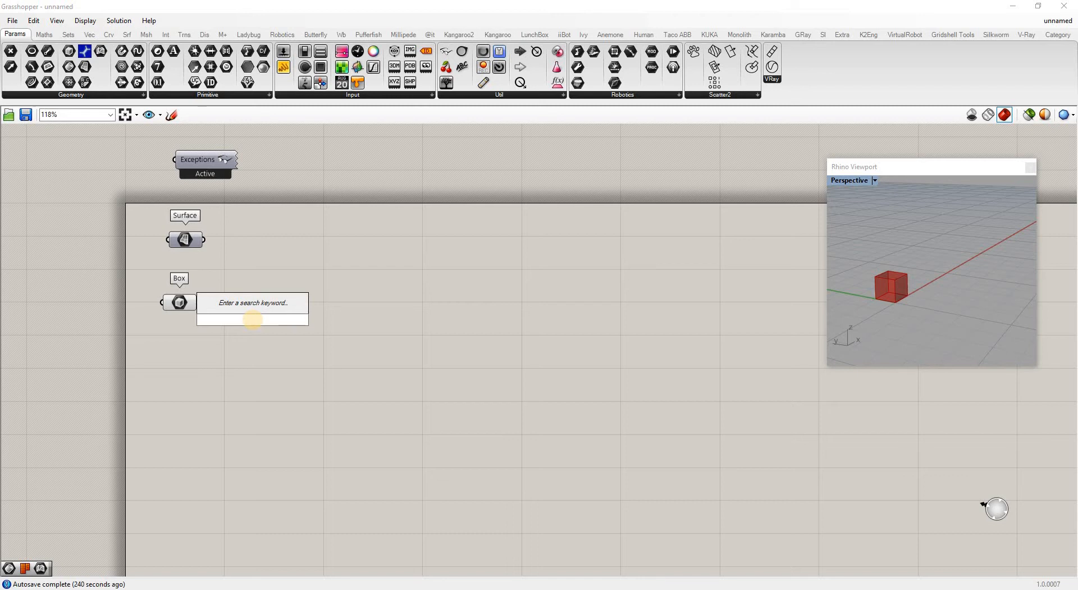
text(denon)
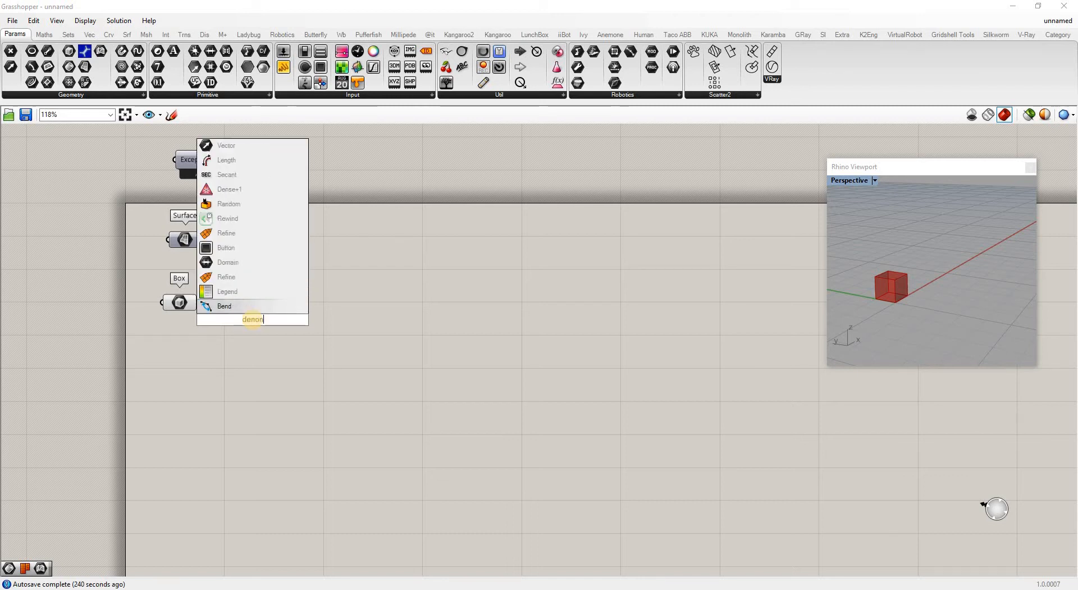
key(BackSpace)
key(BackSpace)
key(BackSpace)
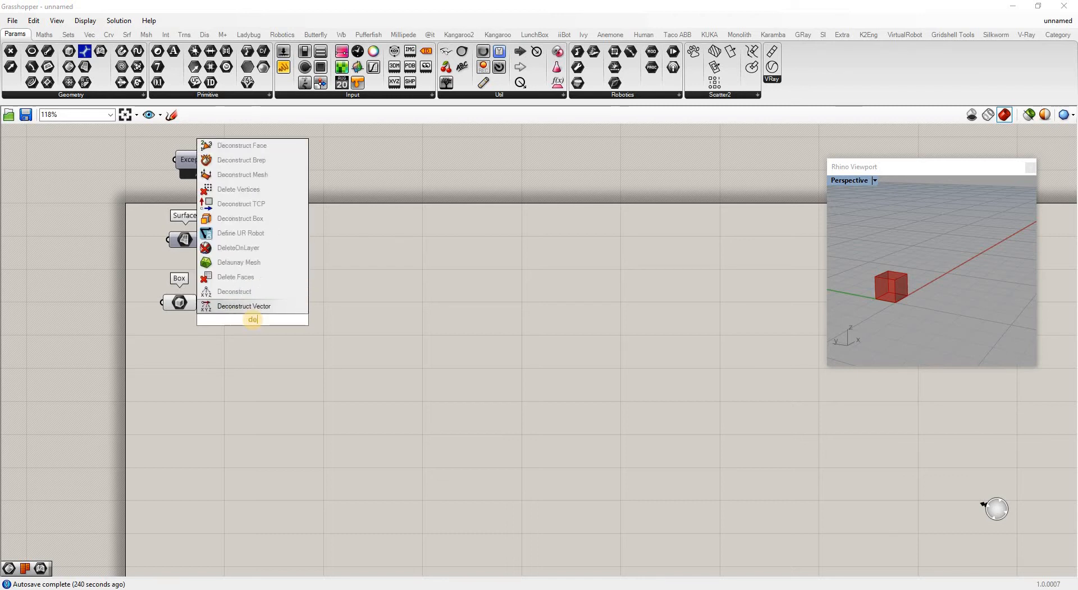
text(con)
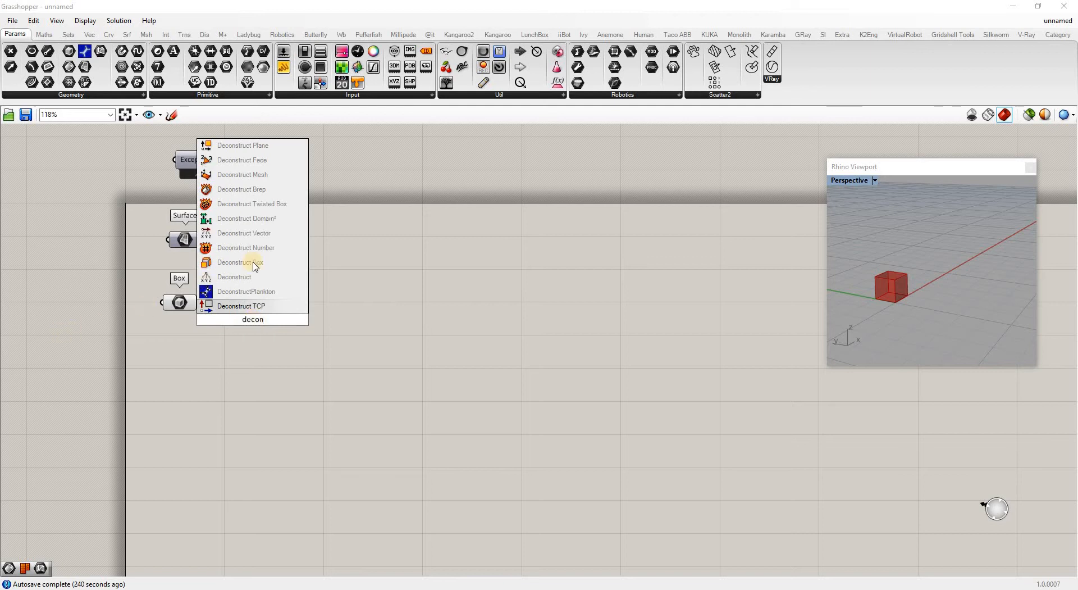
click(252, 262)
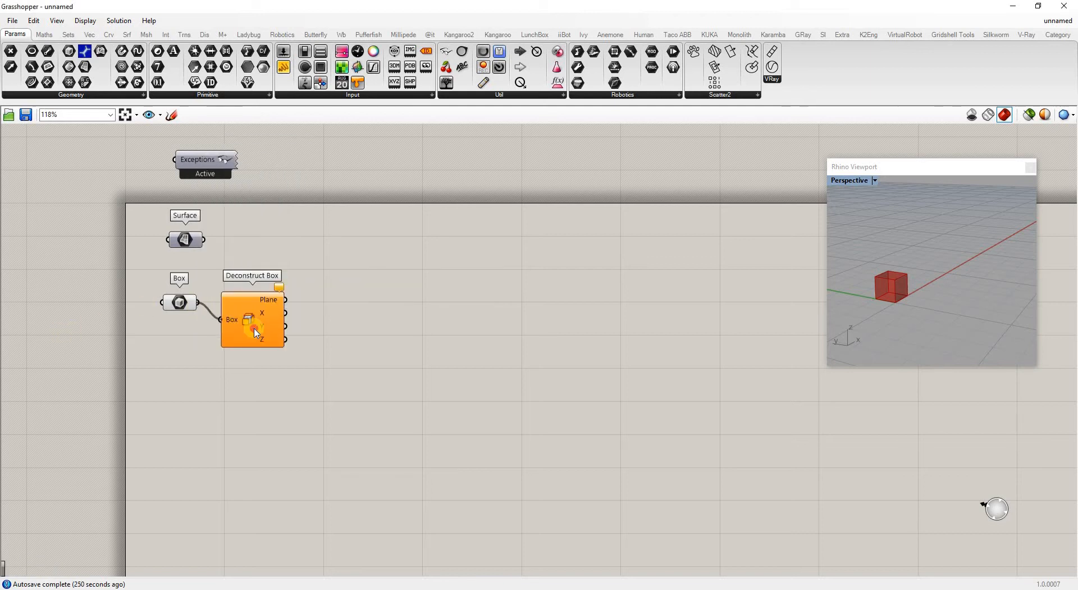
drag(251, 322, 263, 344)
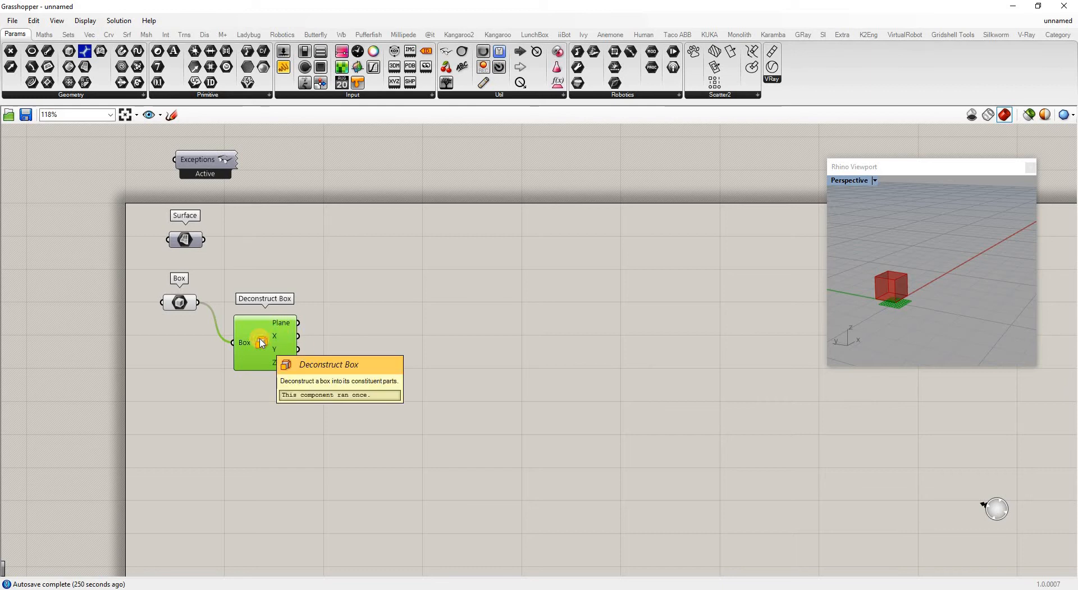
key(Delete)
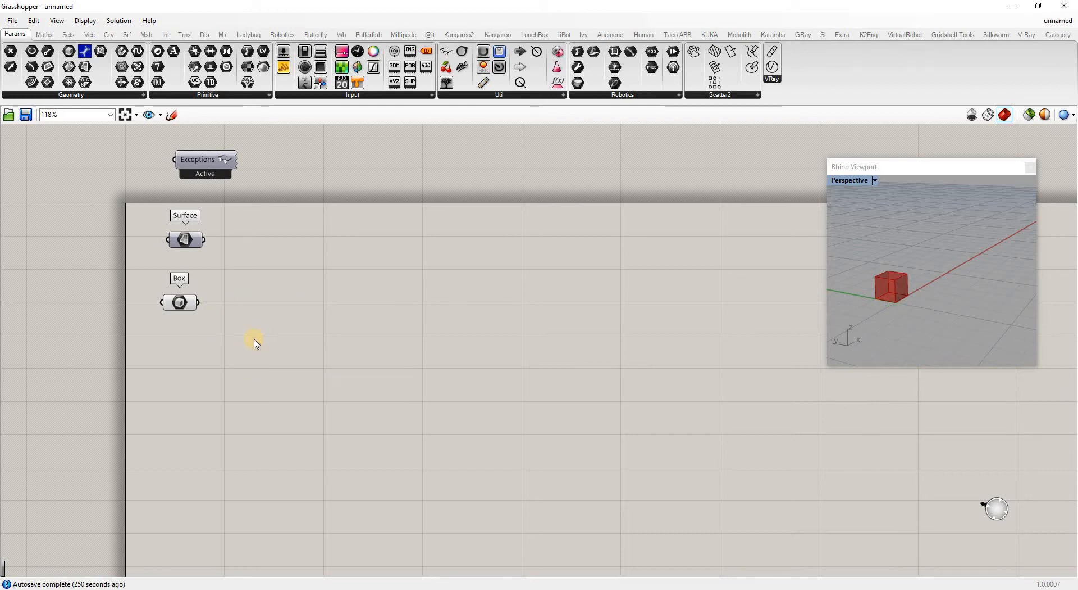
- Add a Deconstruct Brep component beside the Box parameter and feed the box into its Brep input
double_click(255, 341)
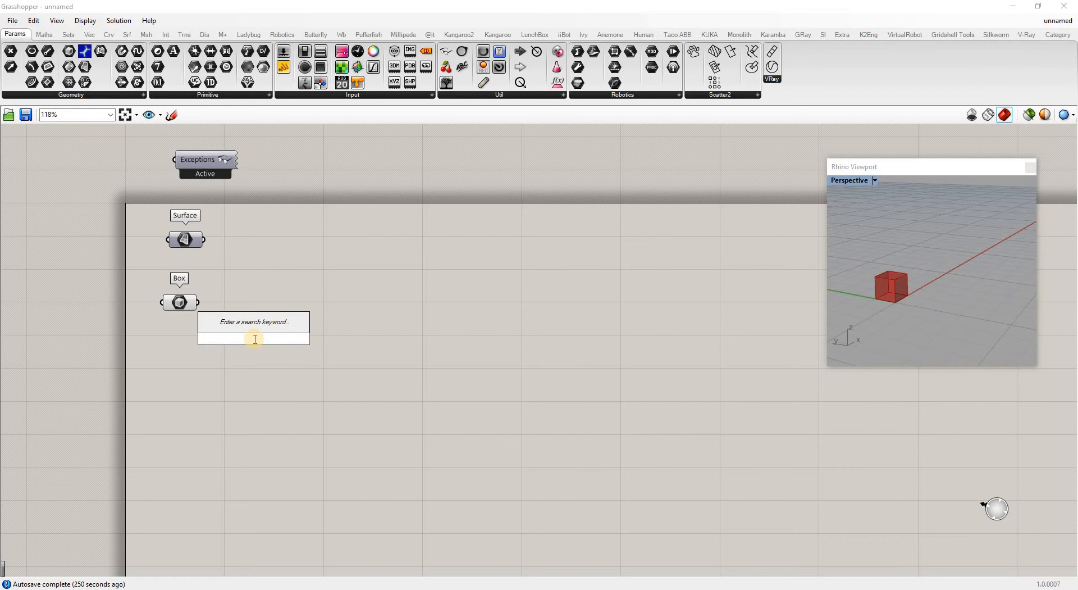
text(deonc)
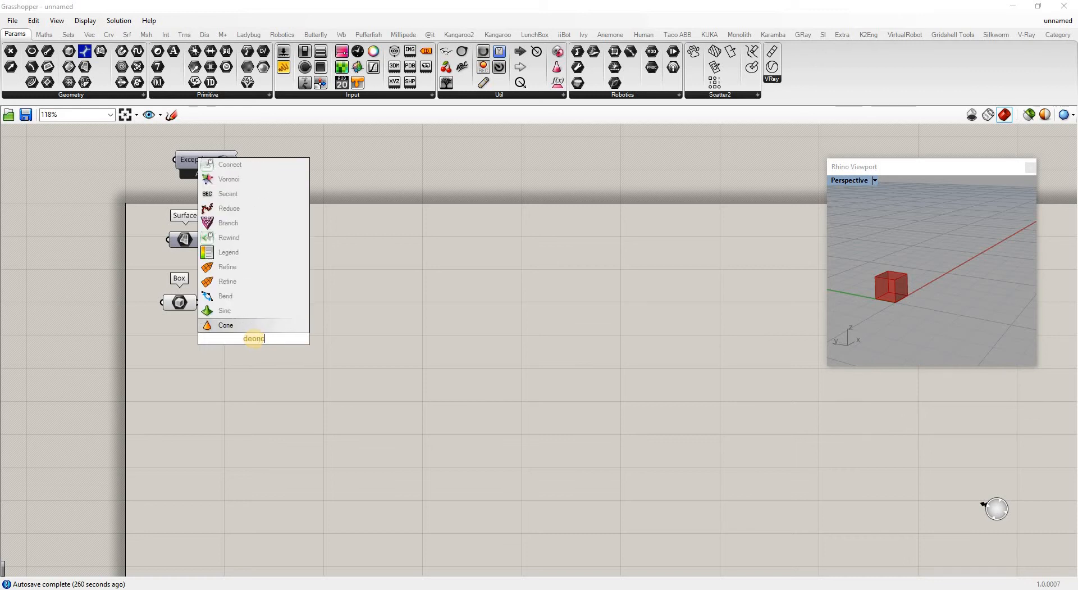
text(struc)
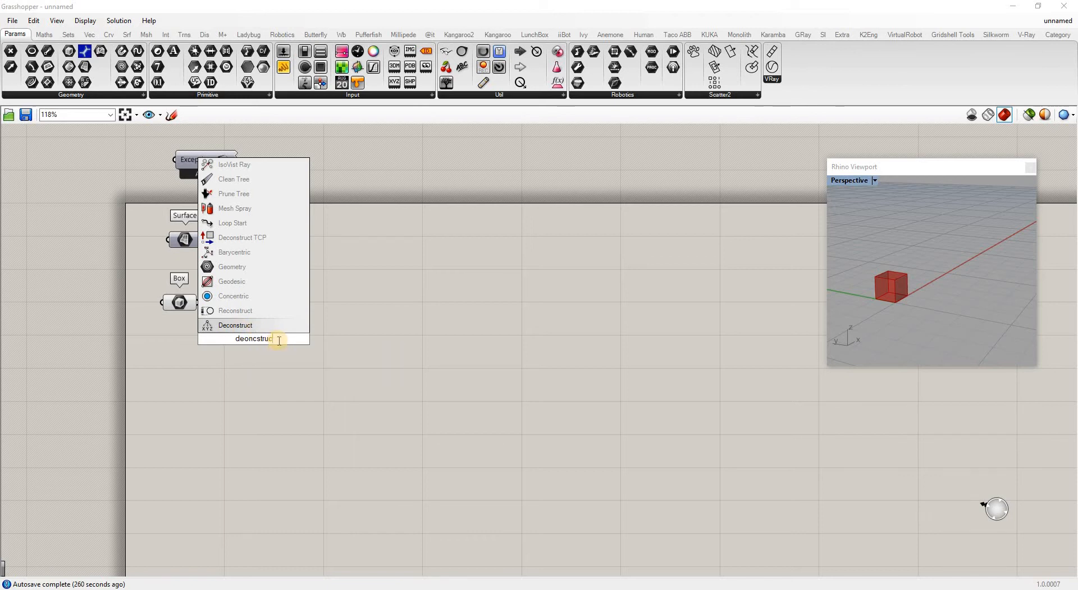
key(BackSpace)
key(BackSpace)
key(BackSpace)
key(BackSpace)
key(BackSpace)
key(BackSpace)
key(BackSpace)
key(BackSpace)
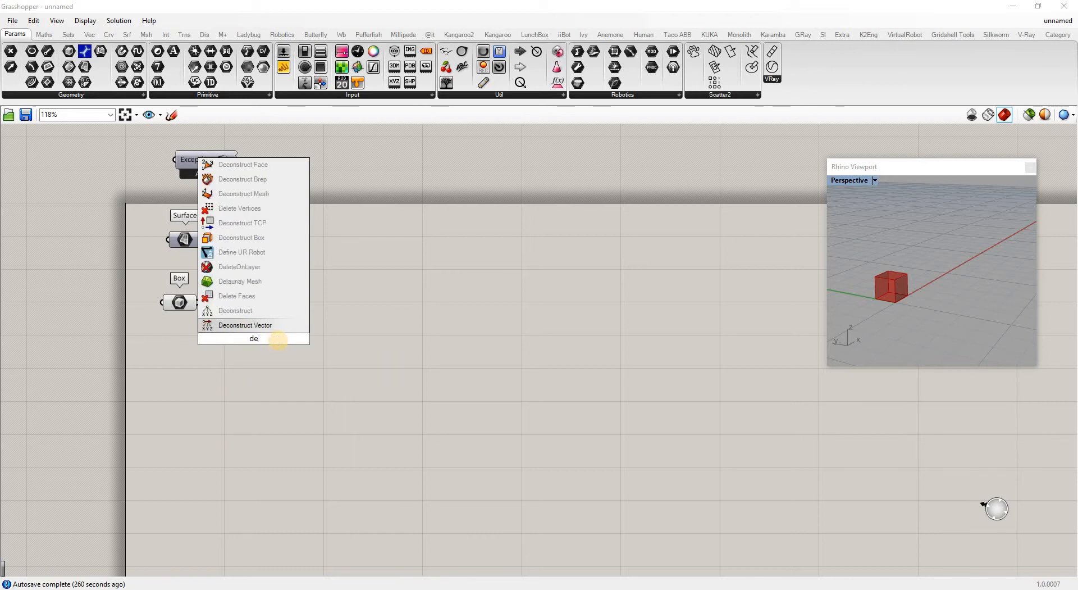
text(constrc)
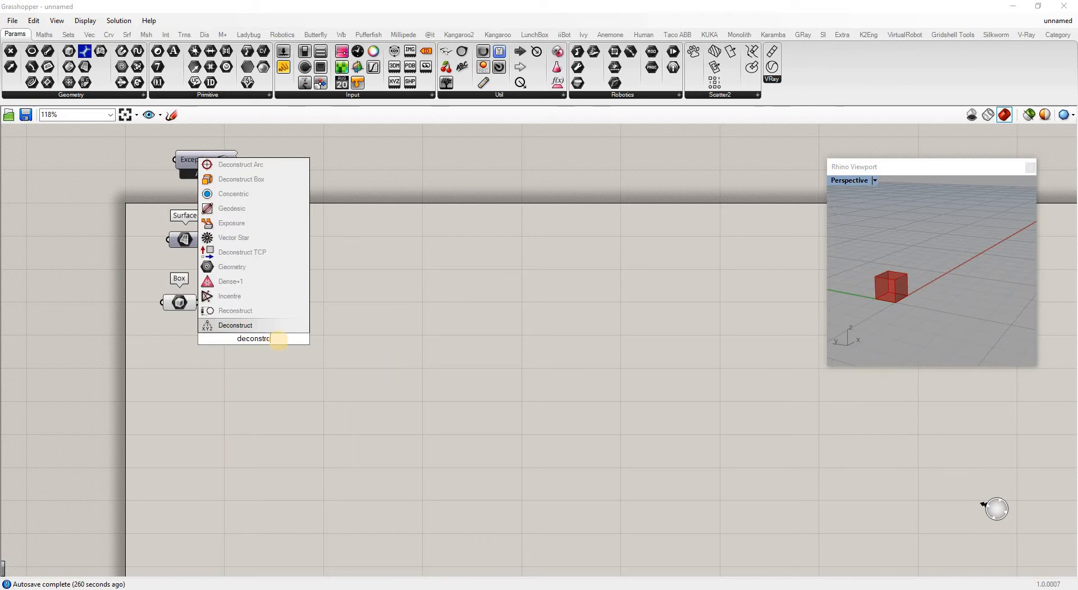
key(BackSpace)
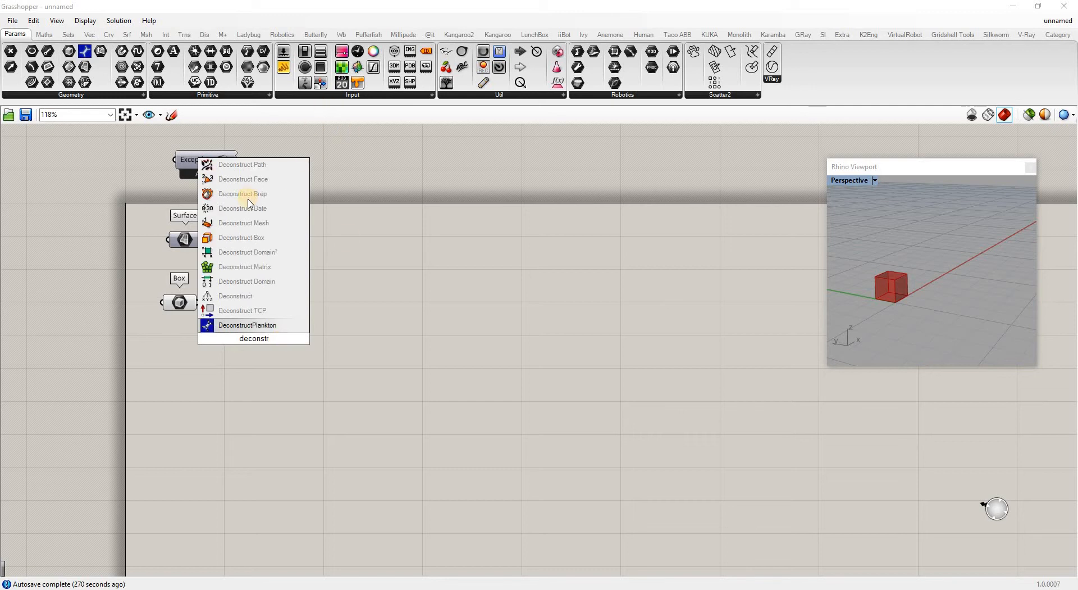
key(Return)
drag(198, 302, 245, 305)
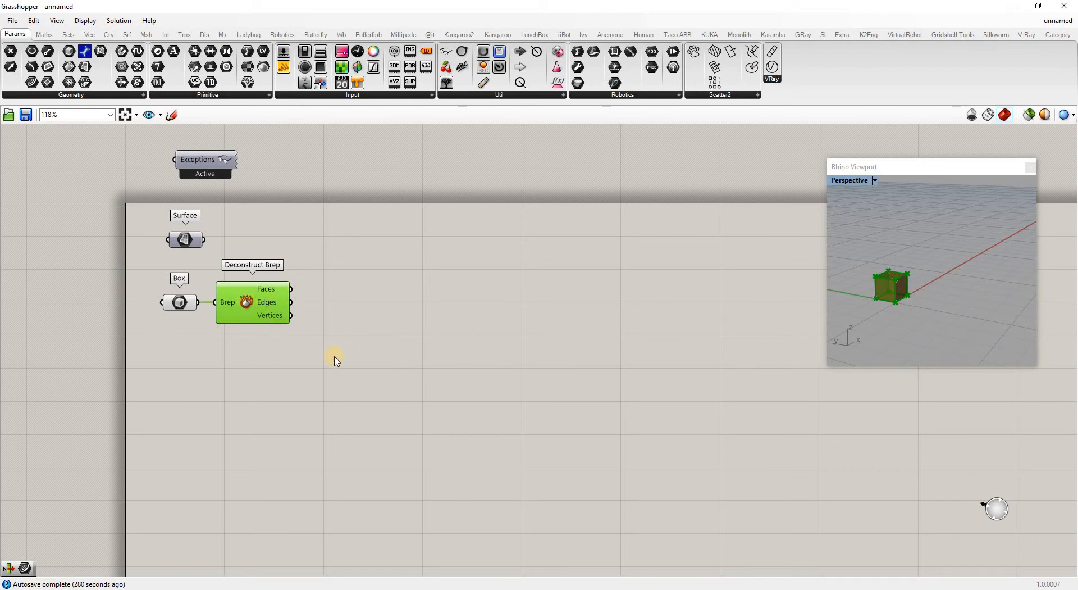
- Add a Sphere component and use the Deconstruct Brep vertices as its base points
double_click(334, 356)
text(s)
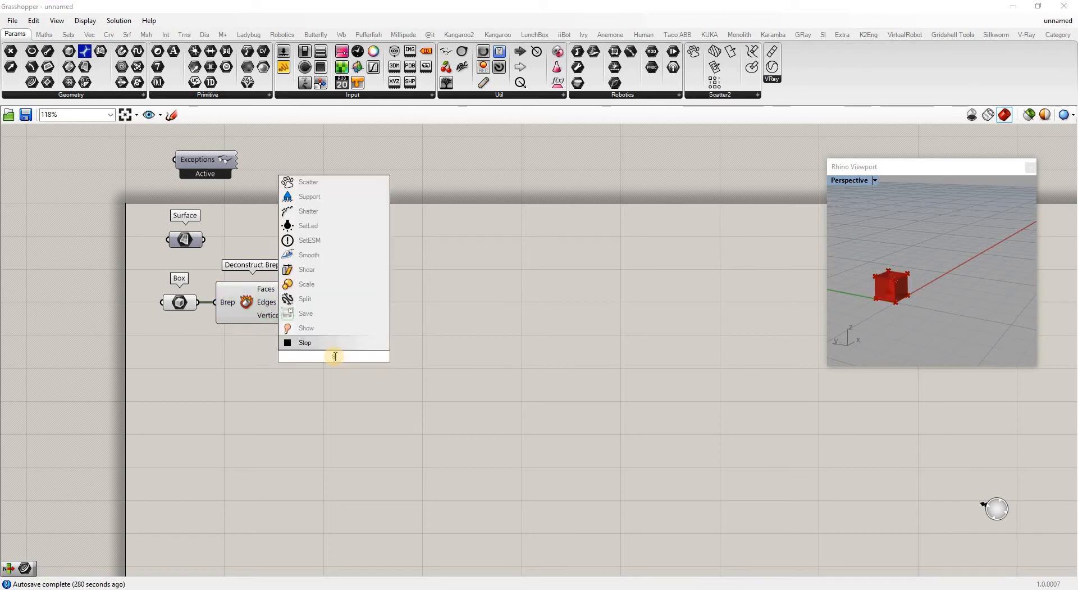
text(phere)
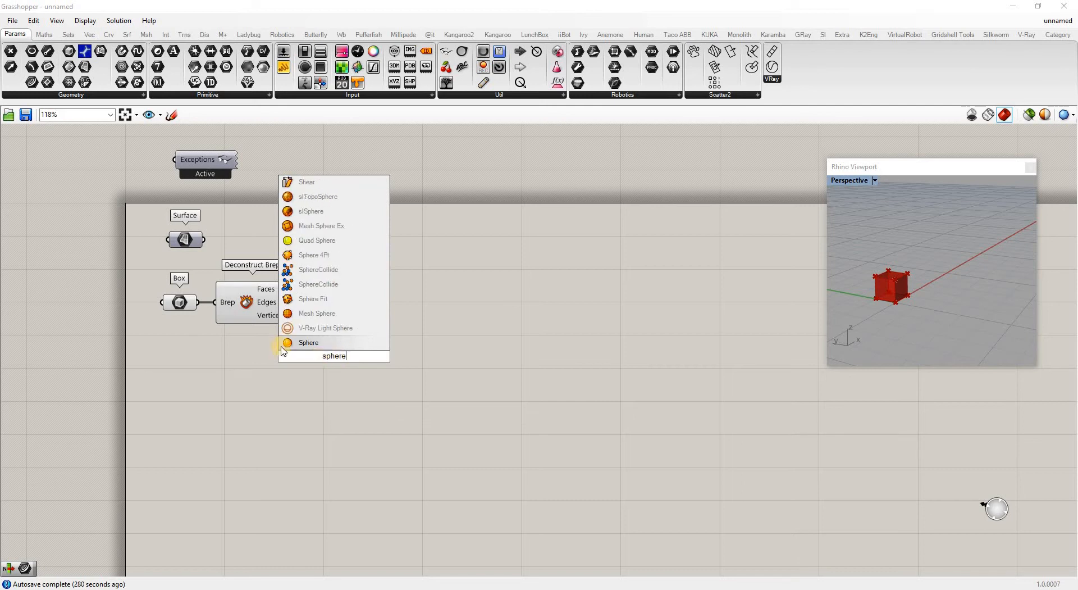
click(313, 342)
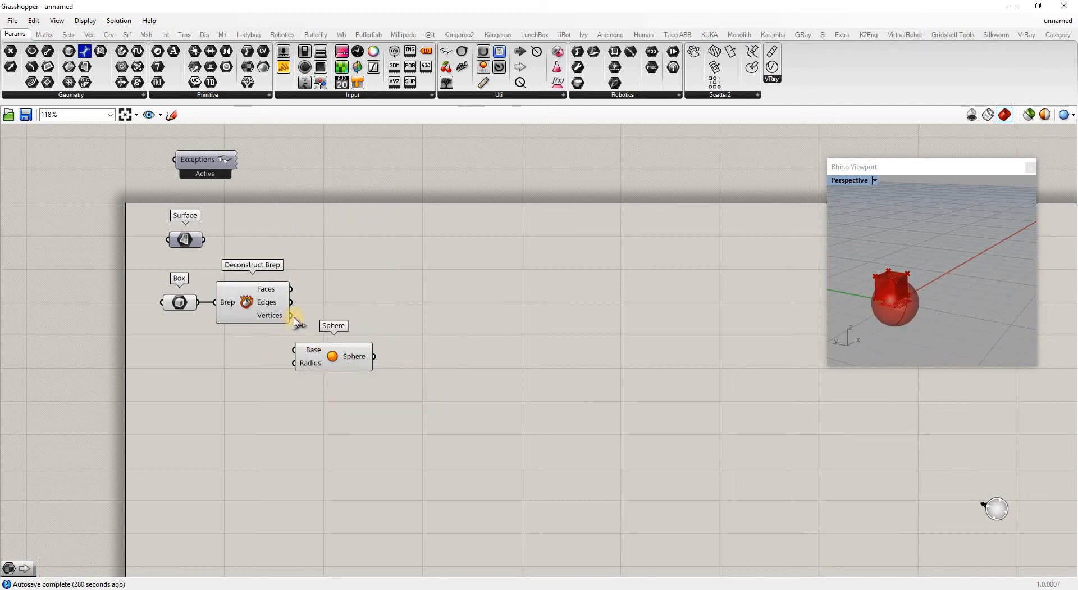
drag(297, 337, 296, 341)
drag(368, 367, 412, 368)
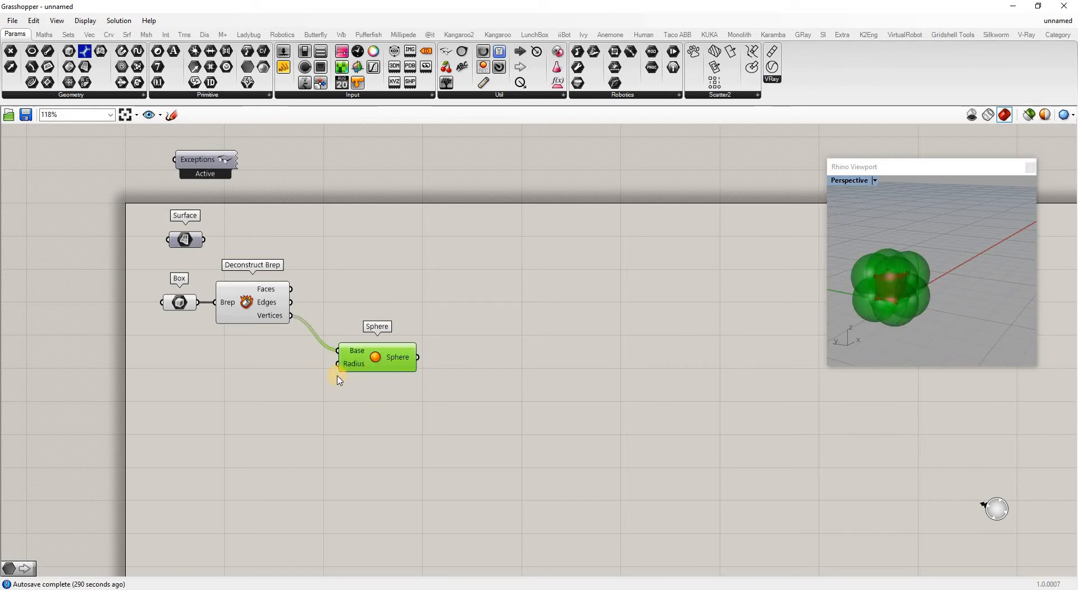
- Create a number slider set to 0.5 and use it as the Sphere component's radius
double_click(249, 372)
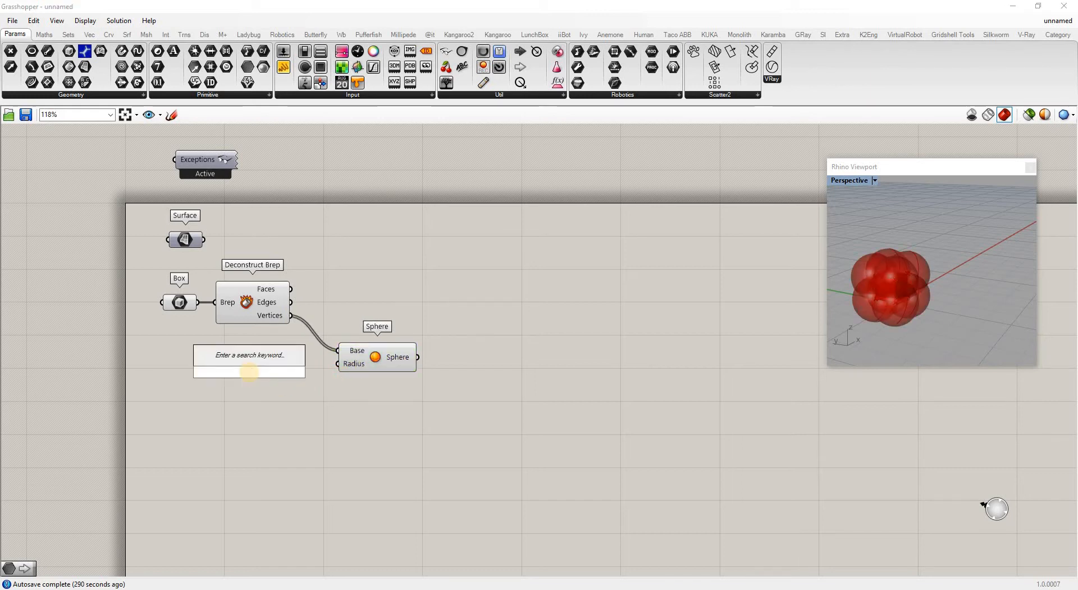
text(.5)
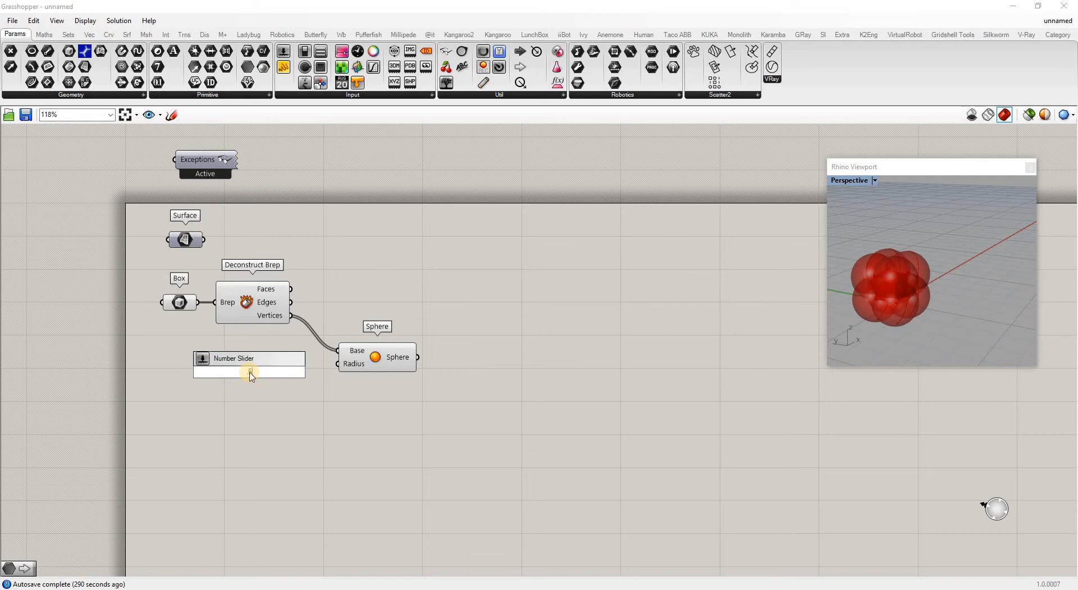
key(Return)
drag(318, 371, 381, 315)
click(492, 344)
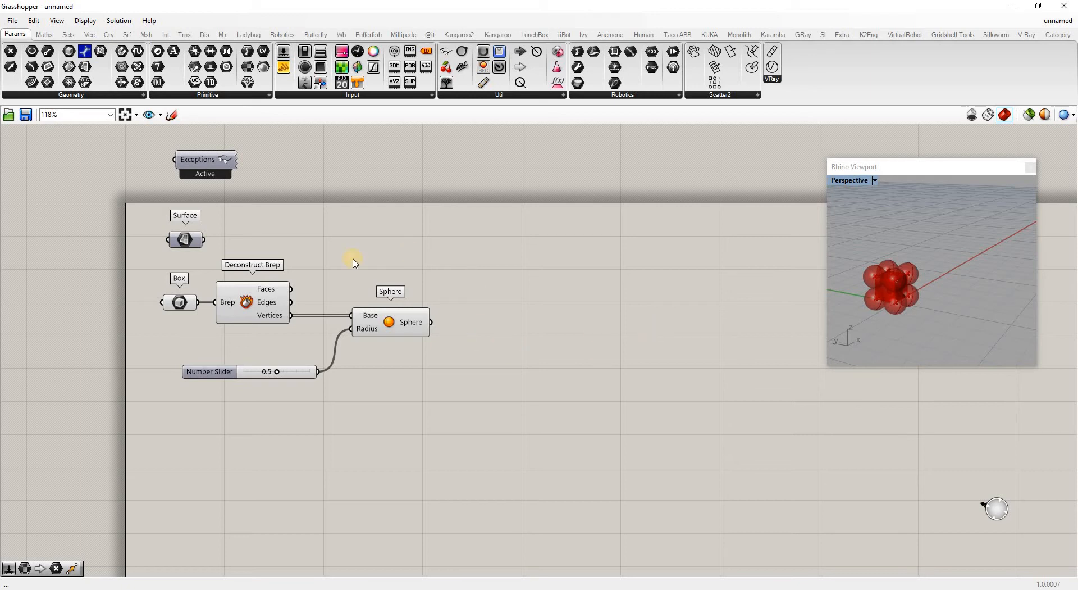
- Add a Solid Difference component with the box as Breps A and the spheres as Breps B
click(484, 285)
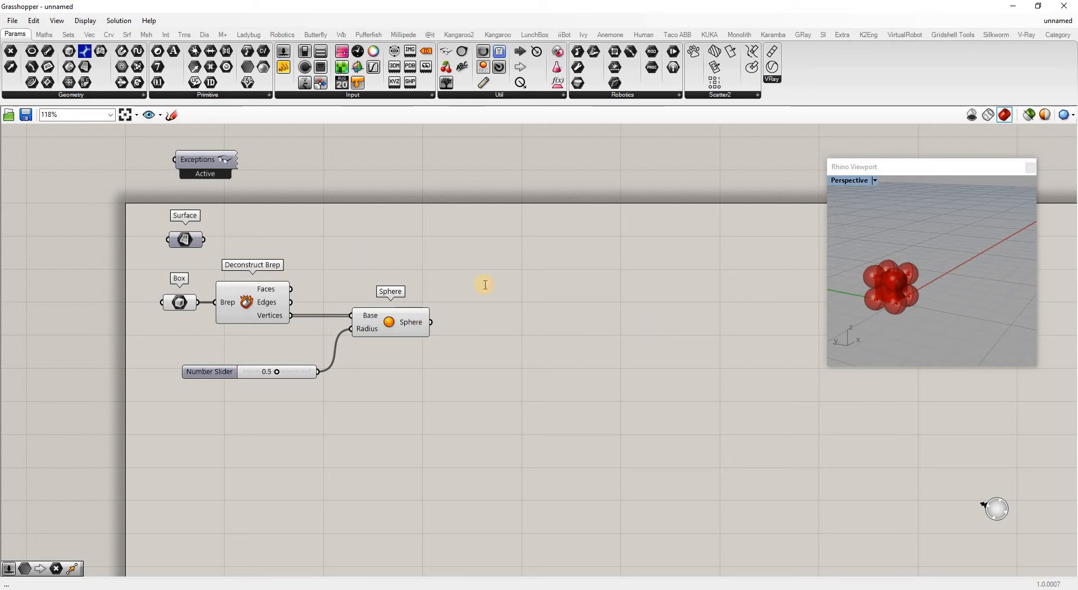
double_click(485, 285)
text(differe)
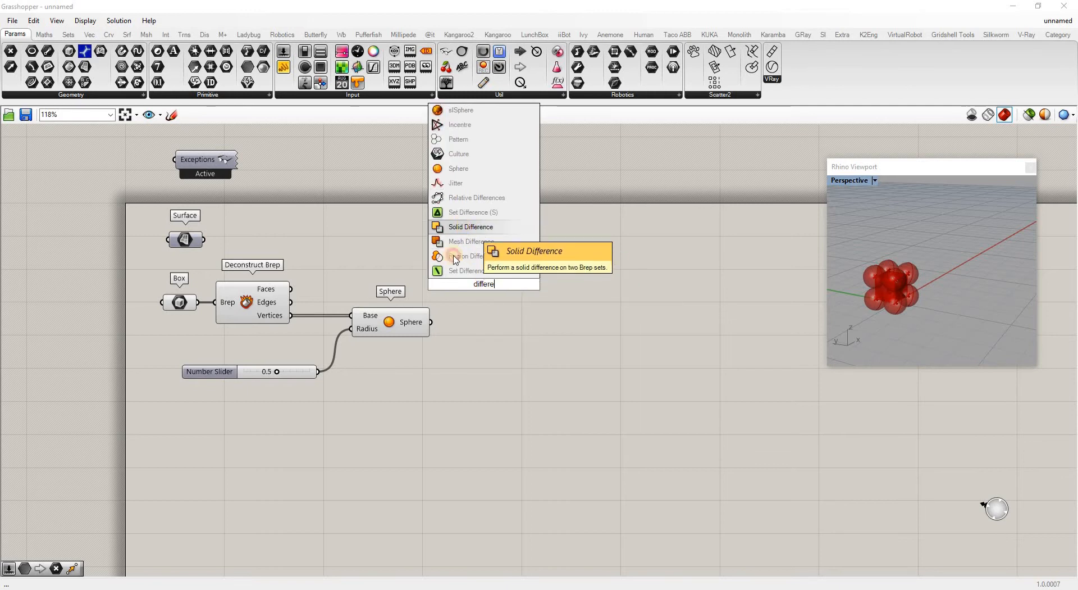
click(469, 227)
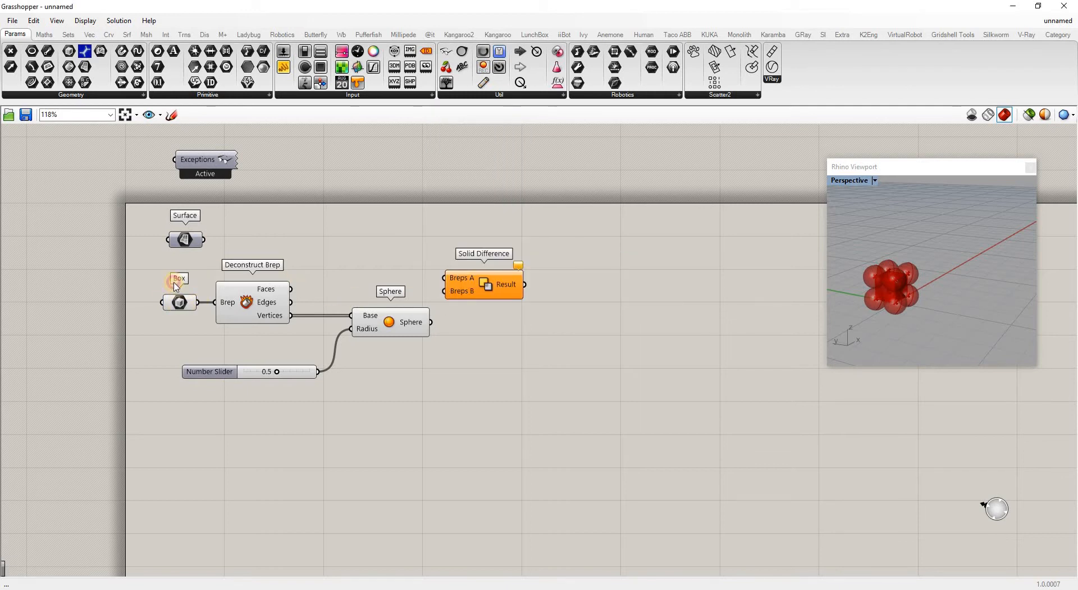
drag(178, 303, 175, 273)
drag(409, 278, 452, 277)
drag(431, 322, 488, 283)
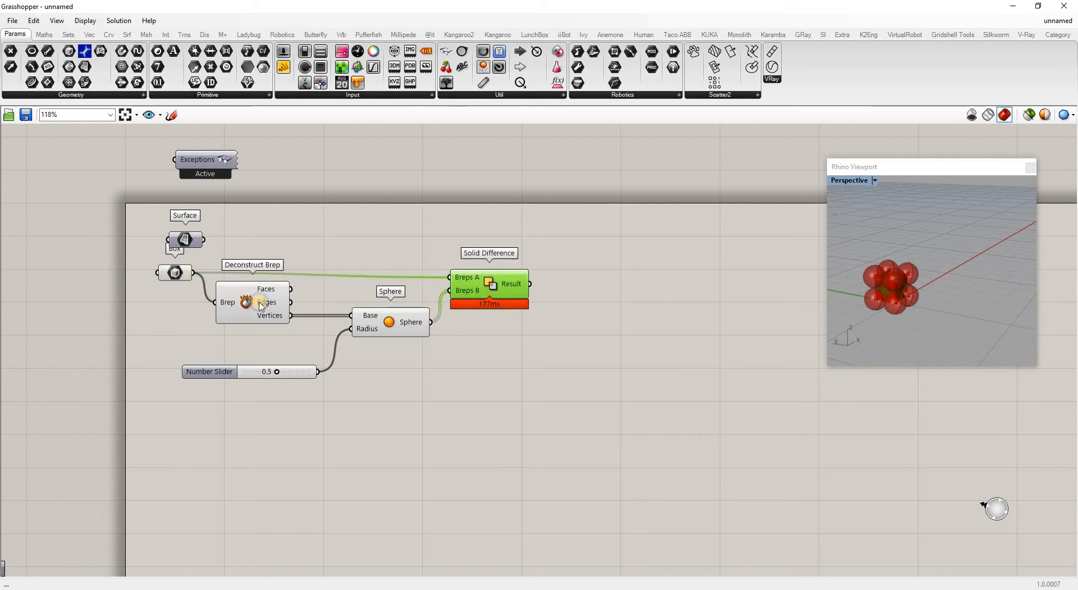
- Hide the previews of the Deconstruct Brep, Sphere and Box, and shift the Box parameter slightly down on the canvas
right_click(250, 298)
click(265, 316)
click(387, 326)
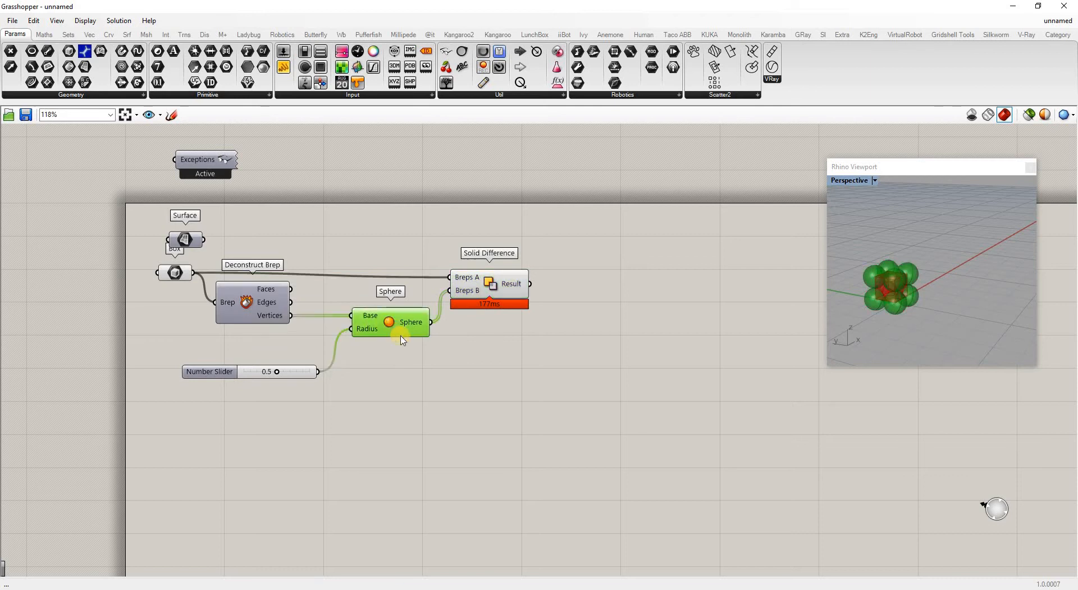
right_click(386, 327)
click(413, 345)
click(762, 311)
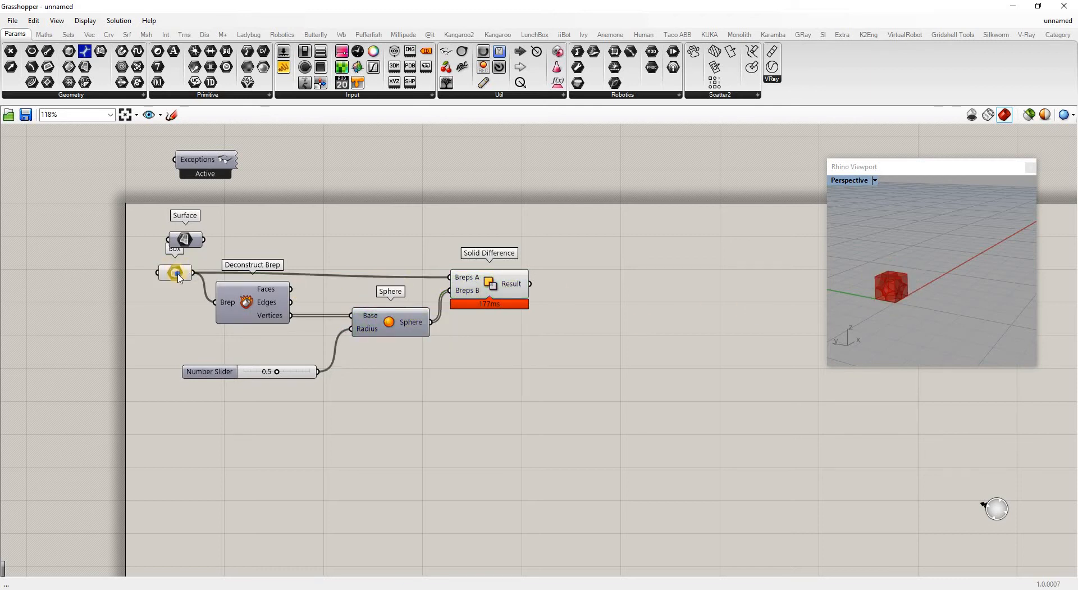
right_click(175, 273)
click(194, 294)
drag(172, 281, 175, 287)
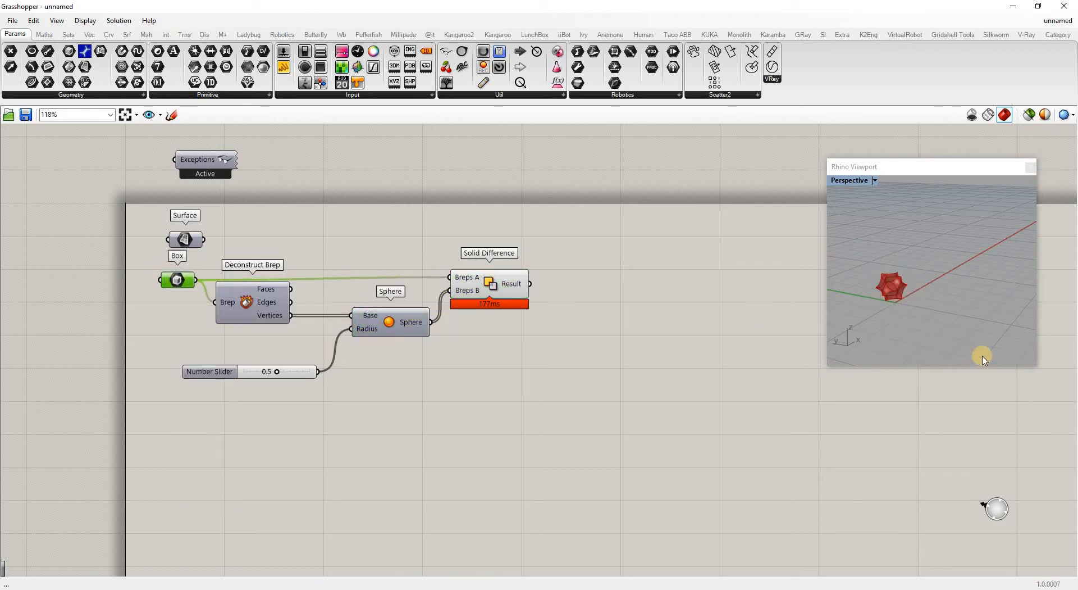
- Bake the Solid Difference result with the default attributes and examine the carved solid from several angles
right_drag(868, 286, 987, 301)
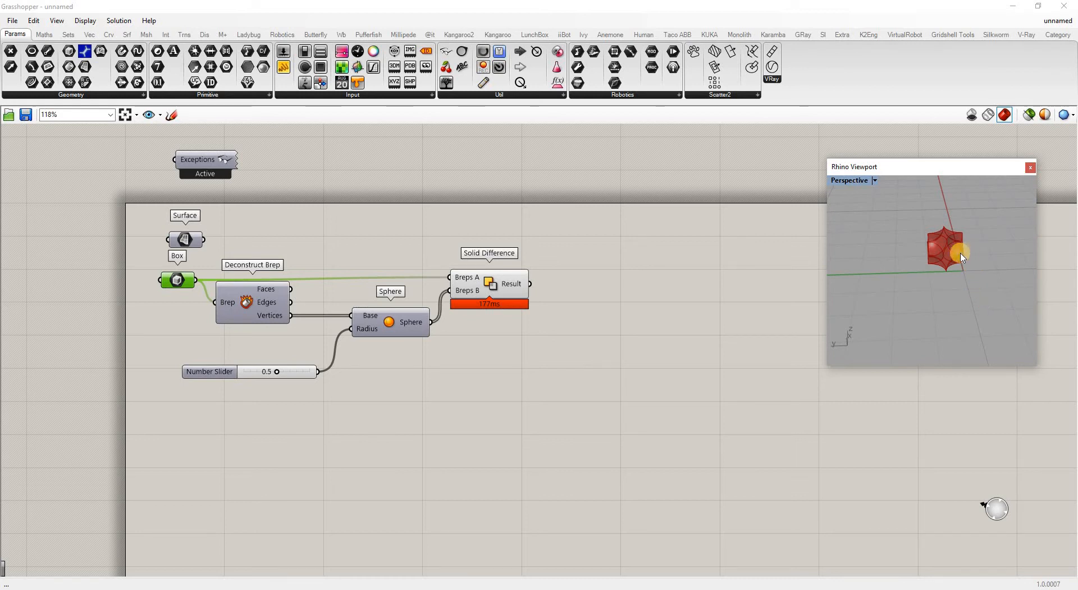
right_click(495, 282)
click(525, 327)
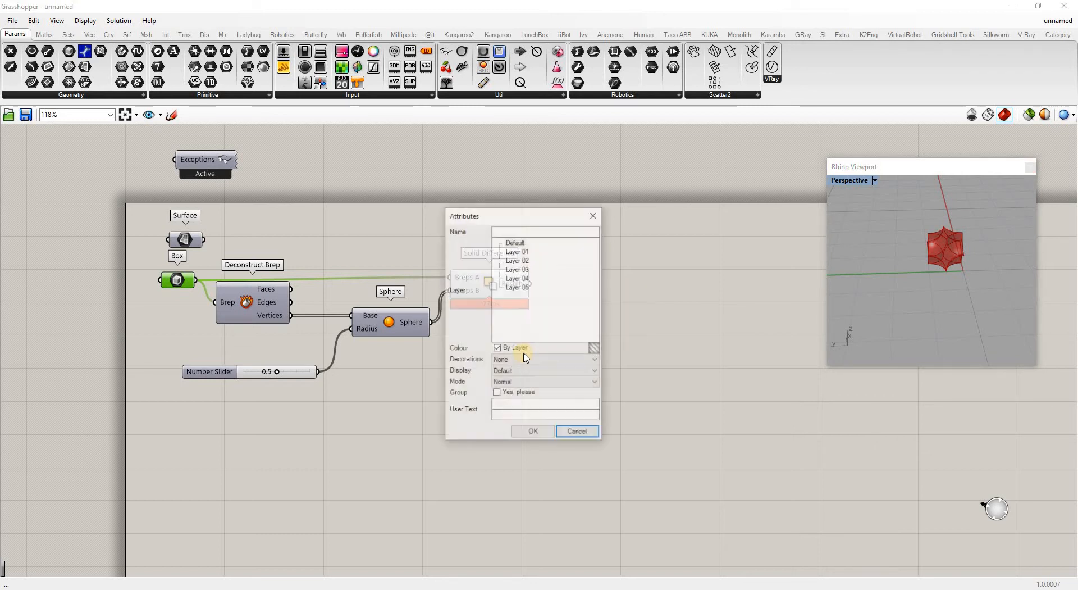
click(525, 431)
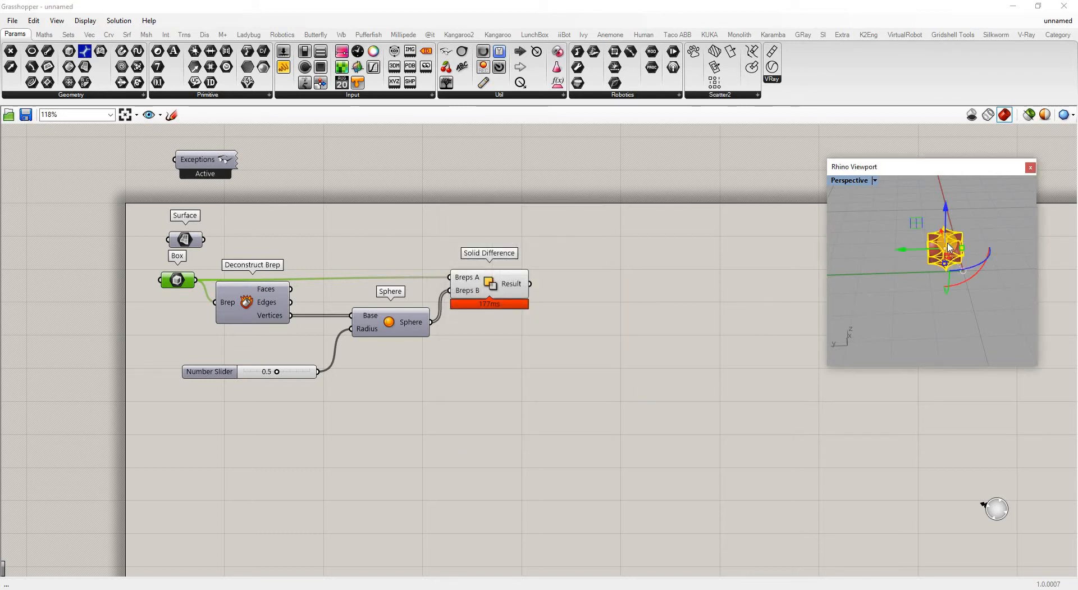
scroll(955, 249, up, 5)
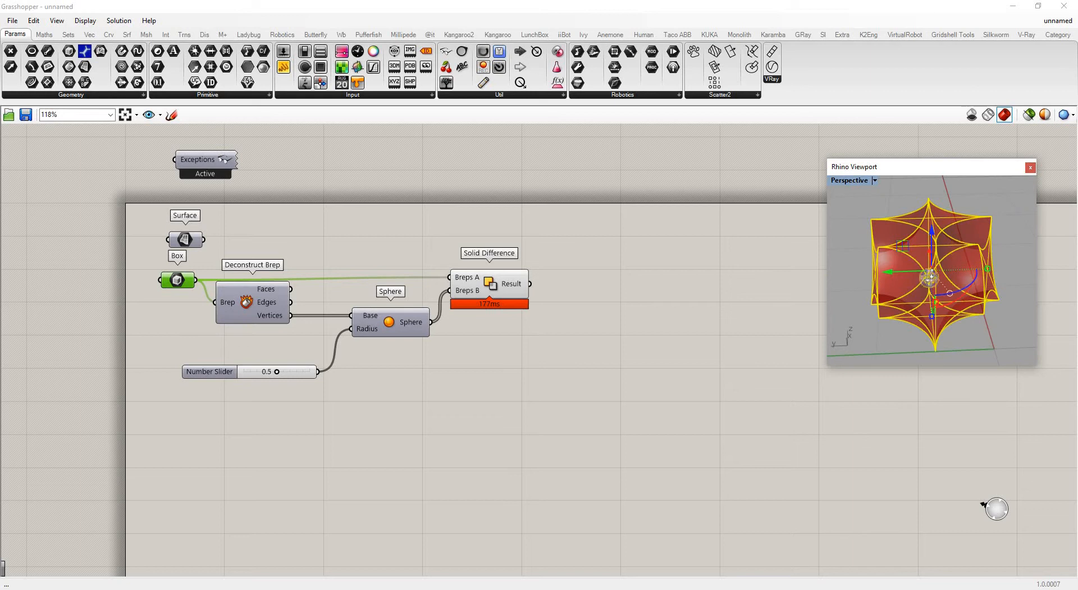
right_drag(930, 277, 957, 333)
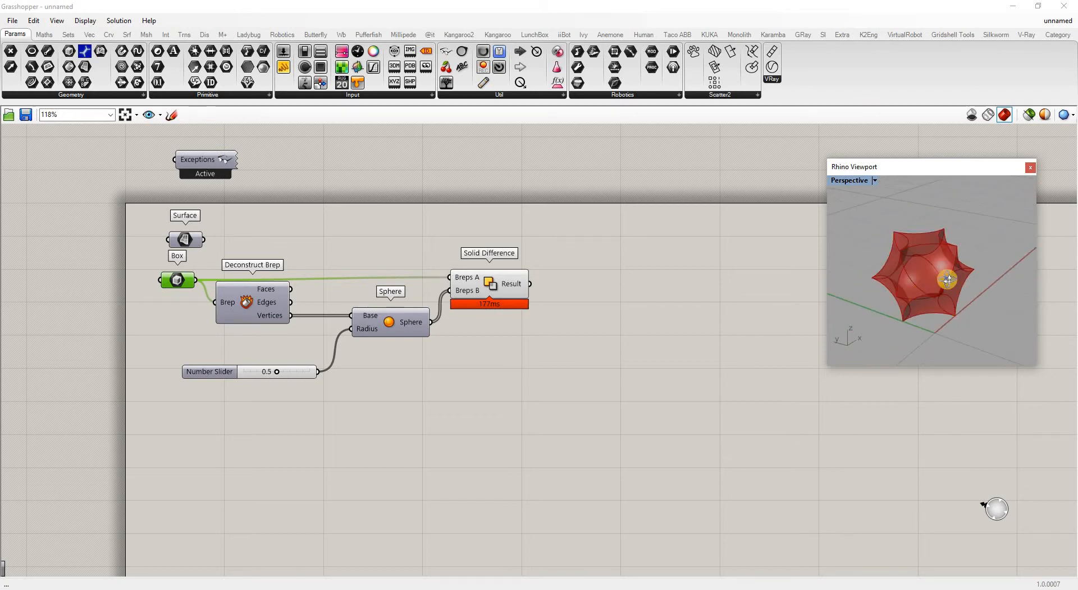
right_drag(947, 279, 922, 273)
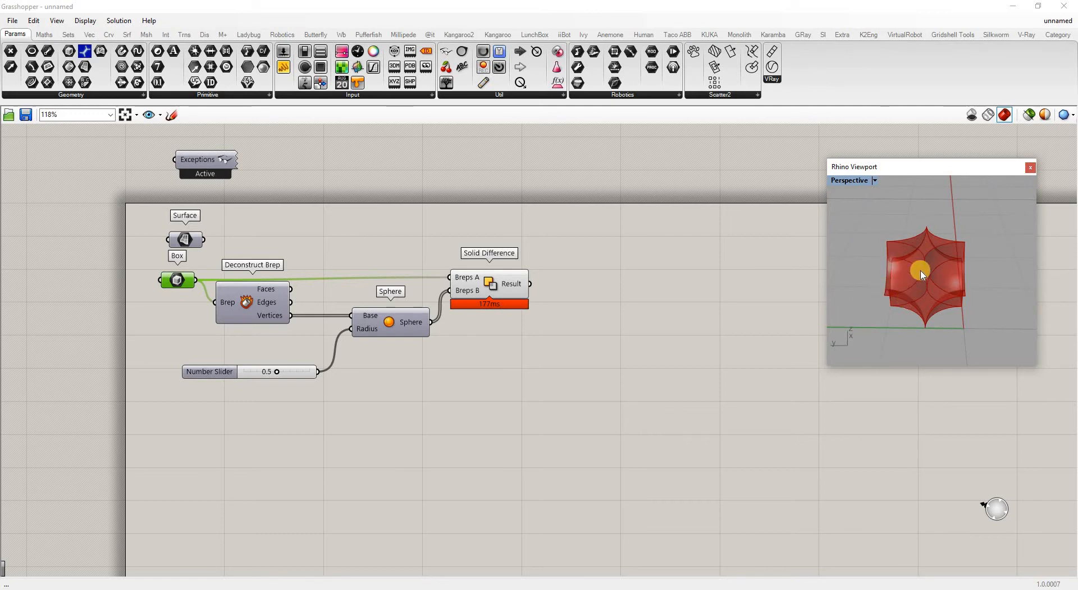
right_drag(922, 274, 910, 274)
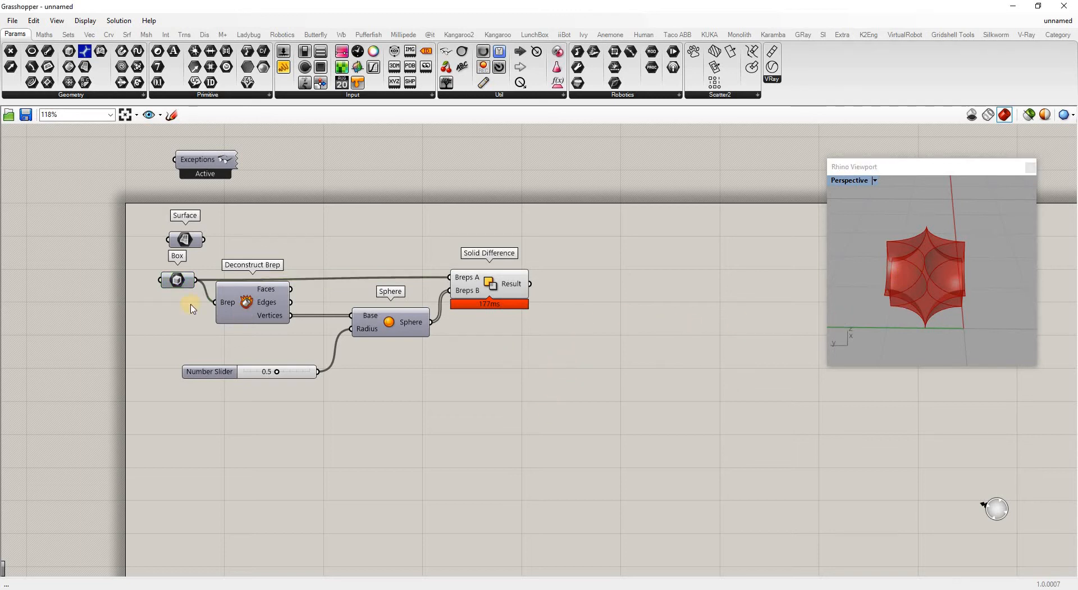
- Duplicate the Deconstruct Brep component, feed the Solid Difference result into the copy and turn on the copy's preview
click(248, 301)
click(250, 305)
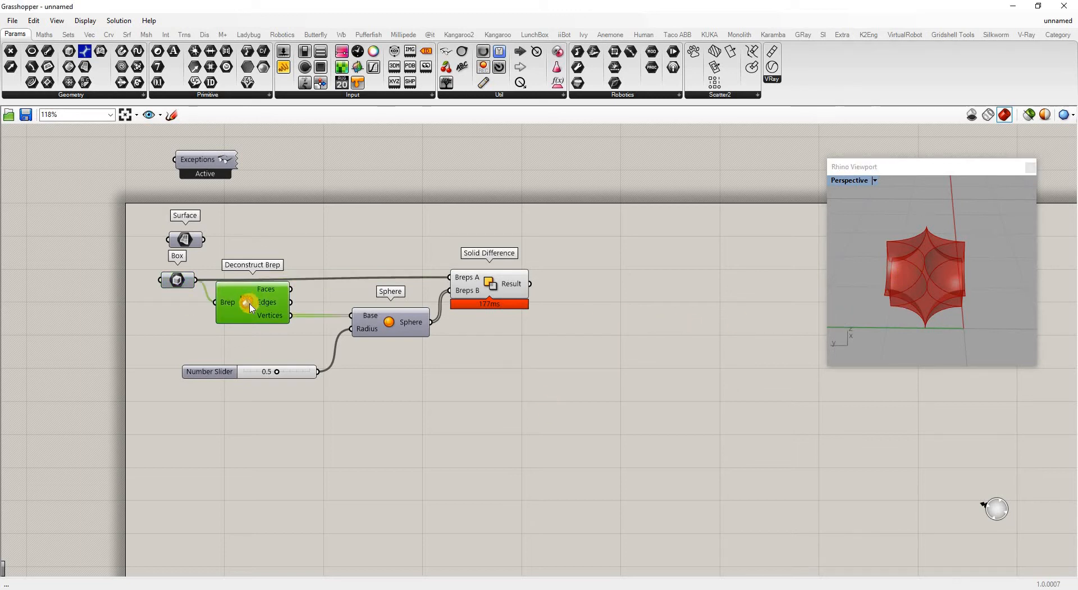
click(260, 308)
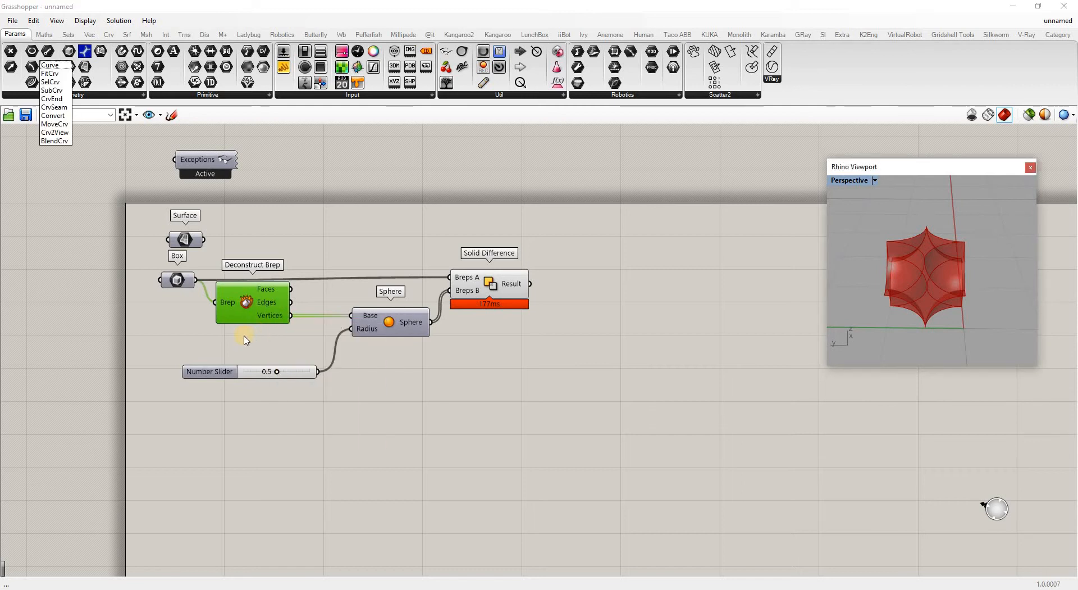
click(240, 305)
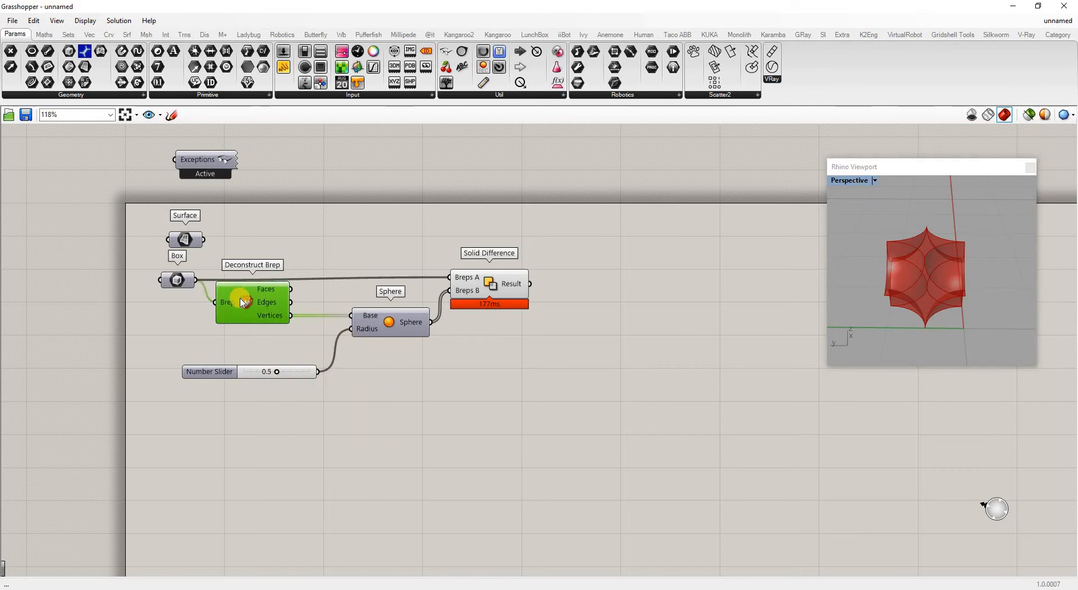
key(ctrl+c)
key(ctrl+v)
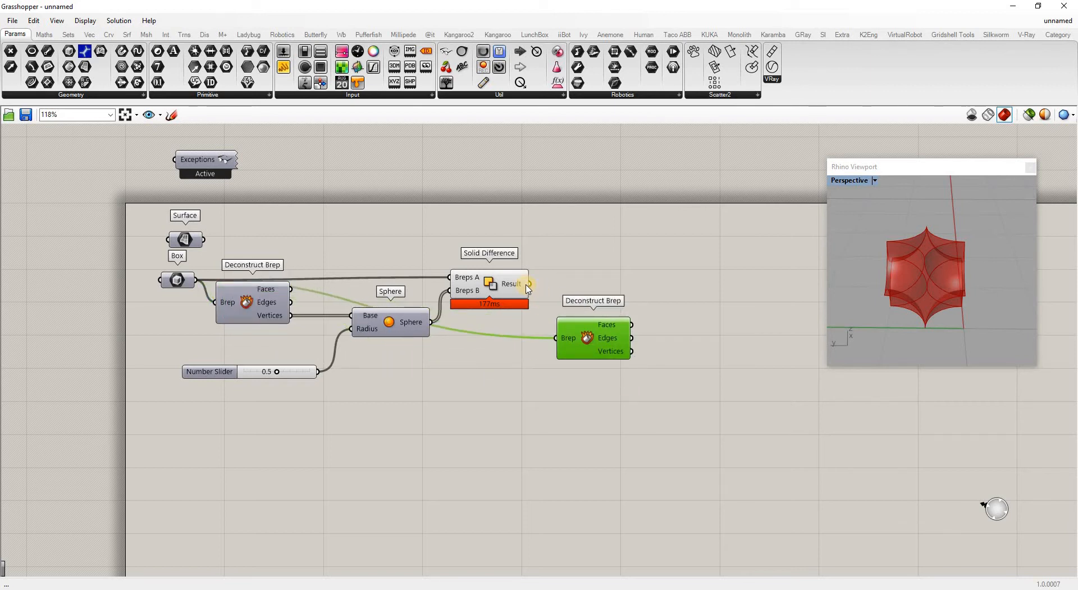
drag(530, 284, 556, 338)
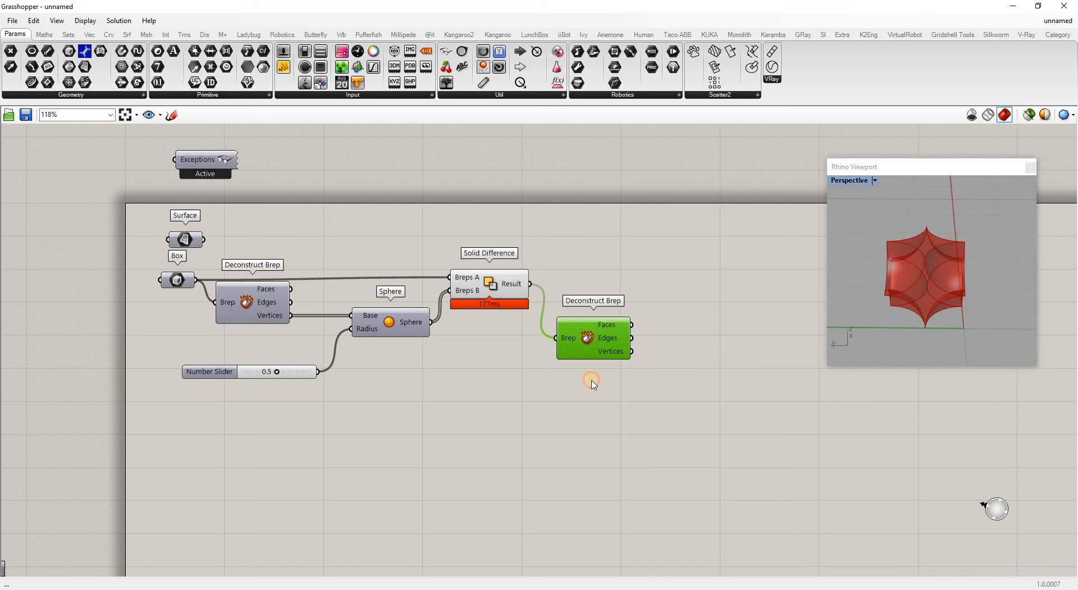
right_click(591, 337)
click(618, 359)
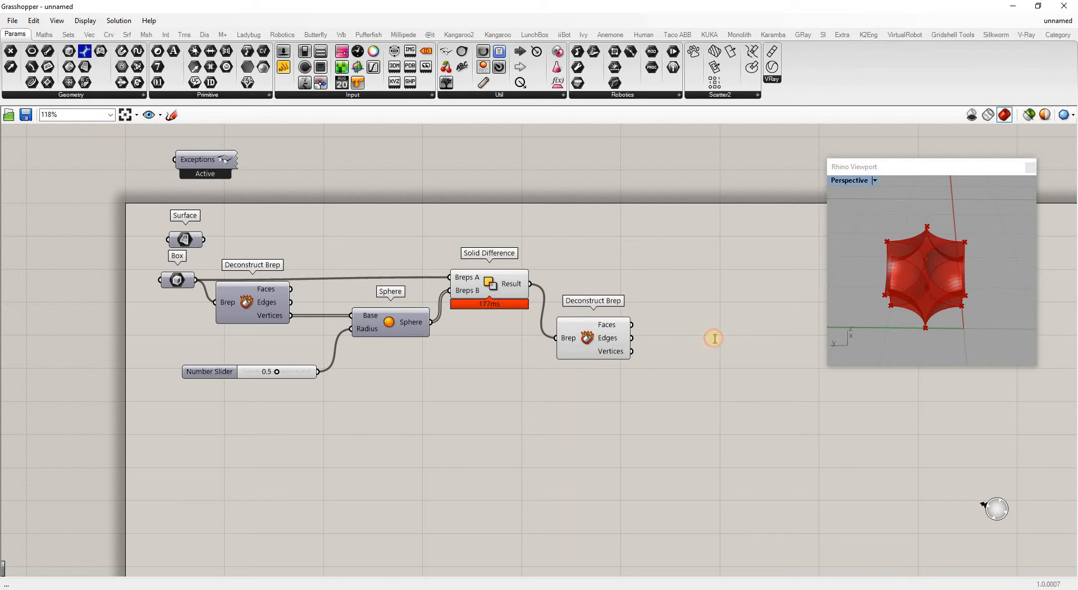
- Add a List Item component beside the second Deconstruct Brep and feed that component's Edges output into its List input
double_click(715, 338)
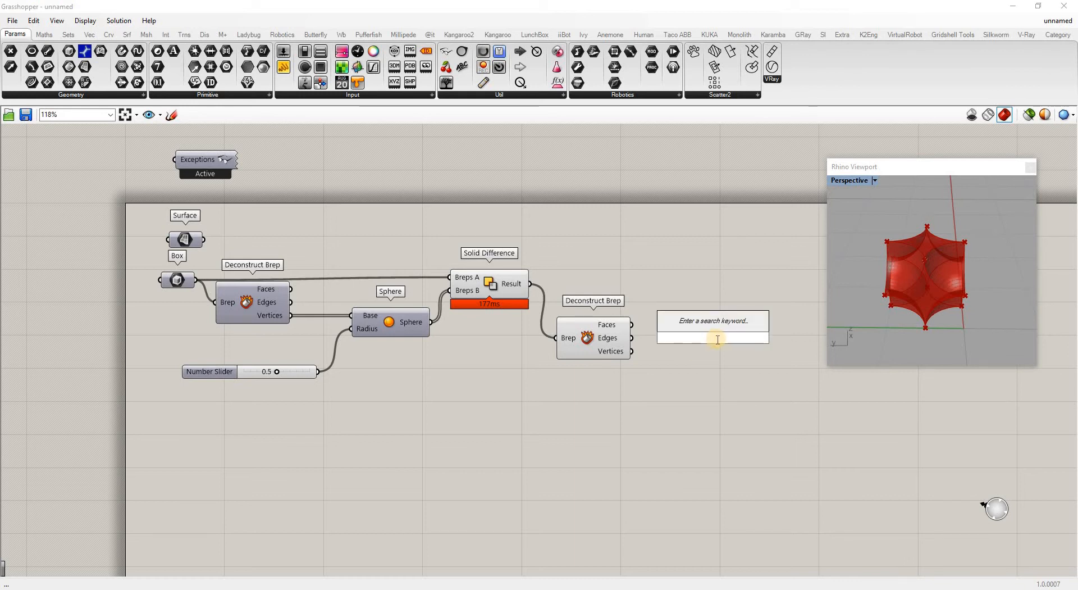
text(list)
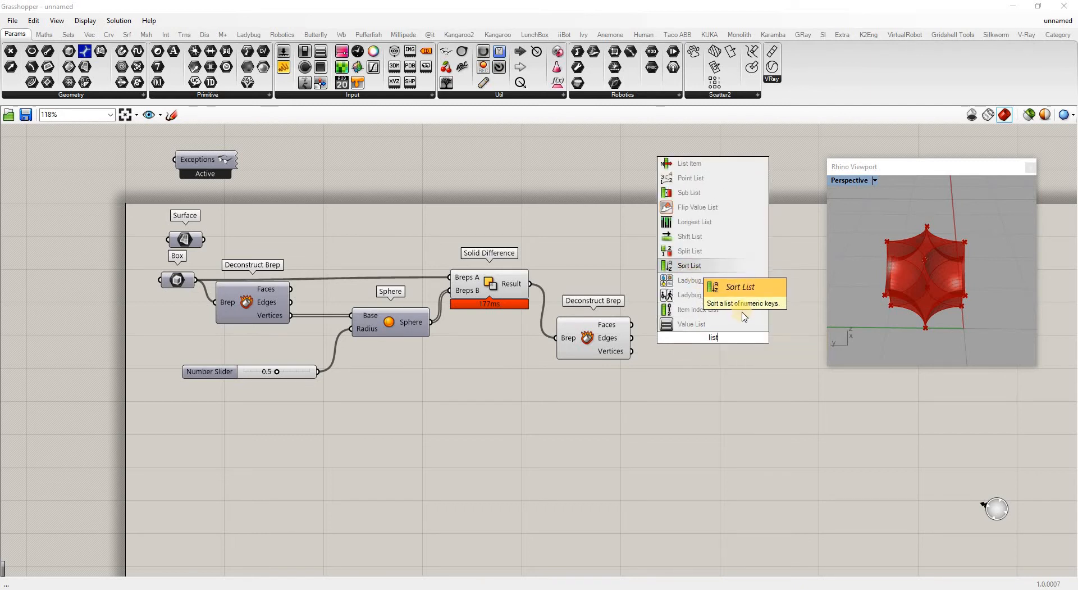
text( i)
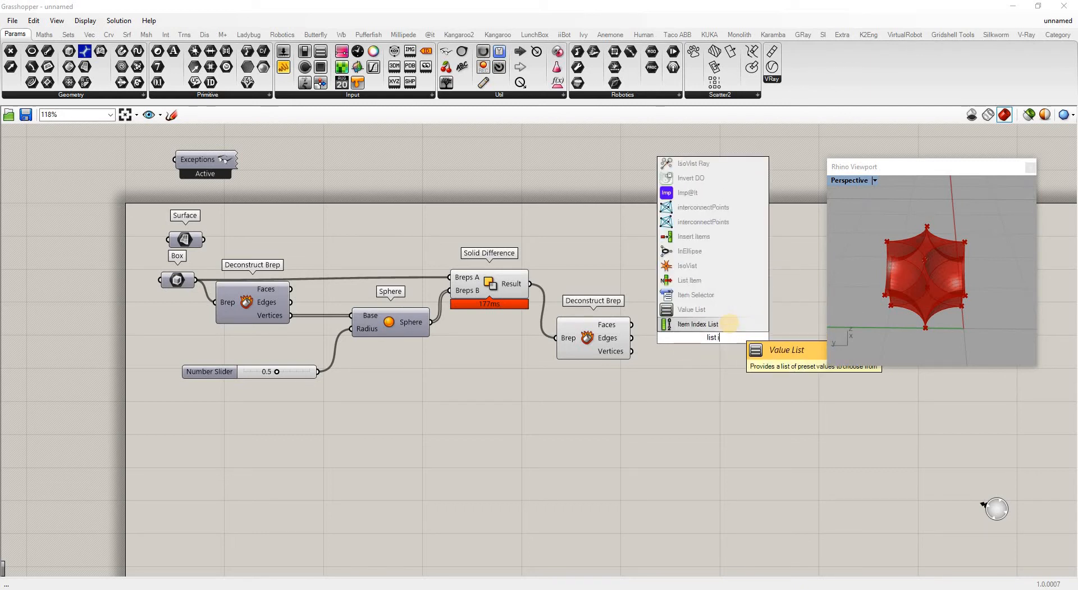
click(712, 310)
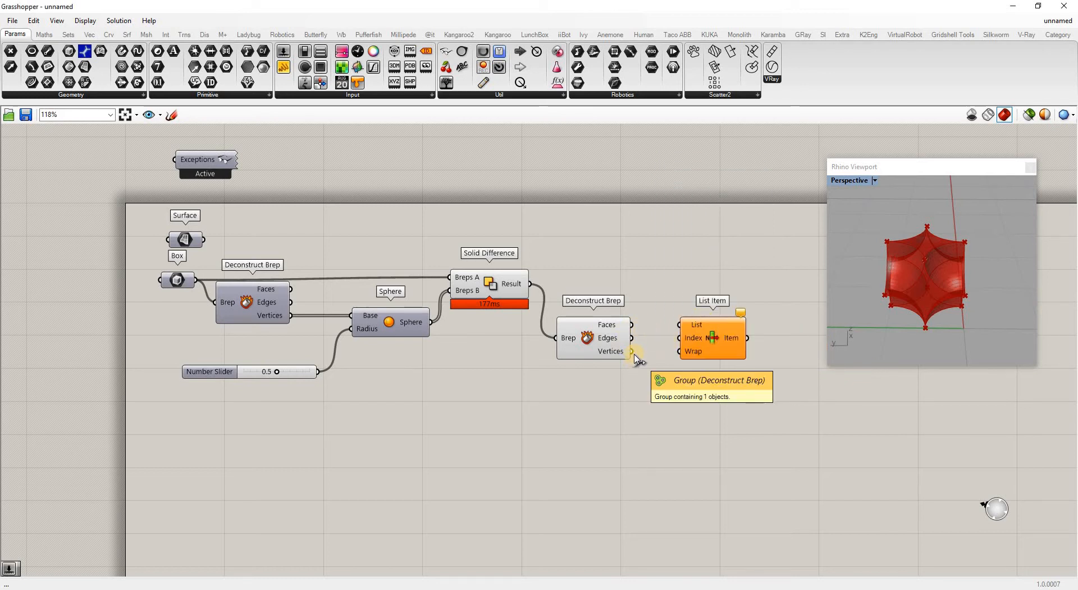
drag(632, 338, 679, 324)
drag(721, 362, 746, 395)
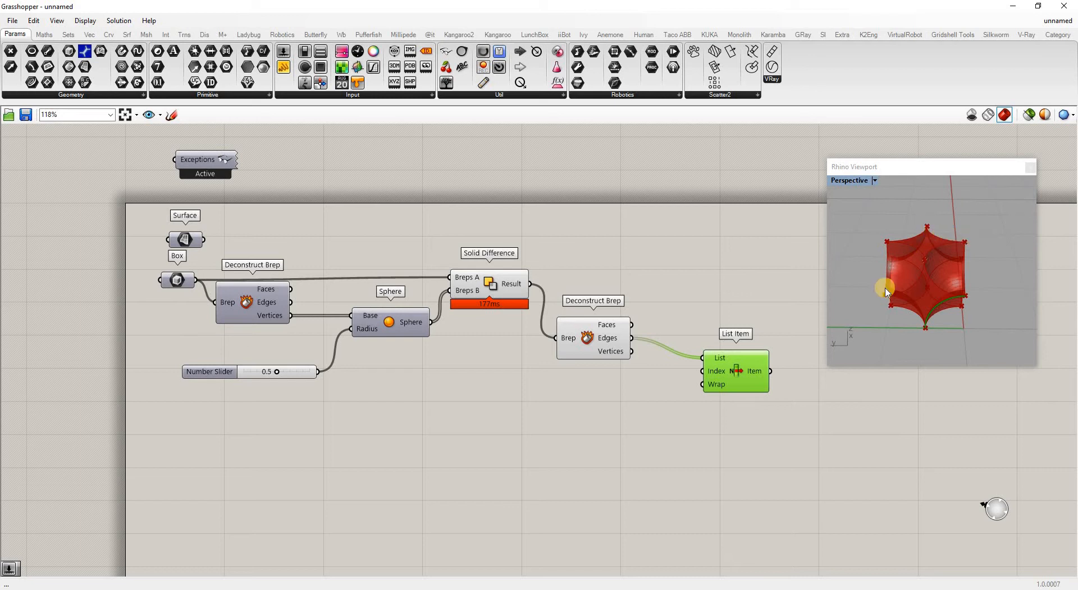
- Add a number slider set to 16, connect it to the List Item's Index and check the picked edge on the solid
double_click(601, 409)
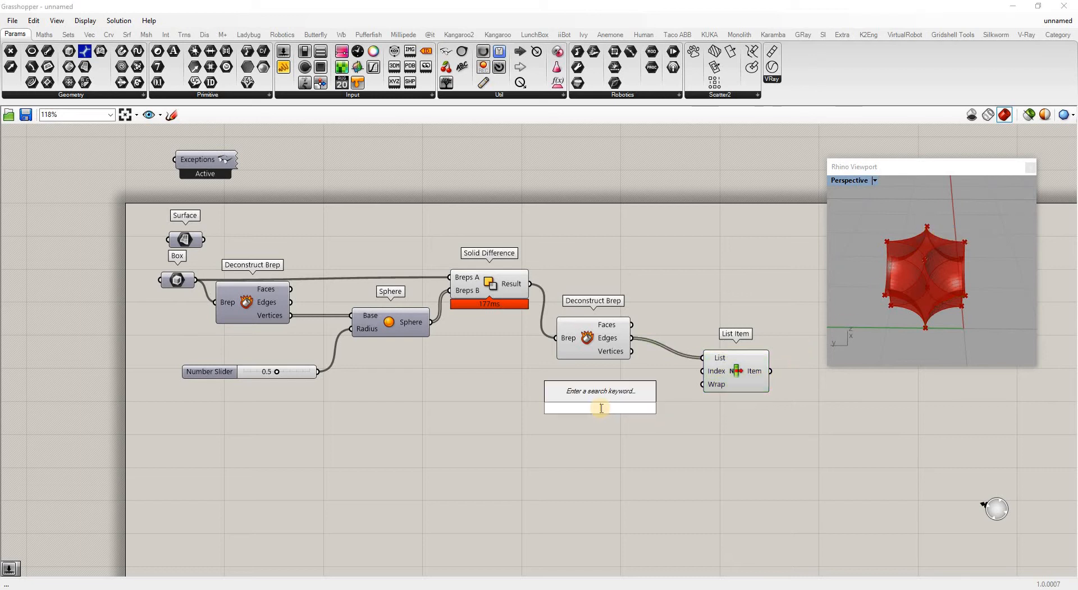
text(16)
key(Return)
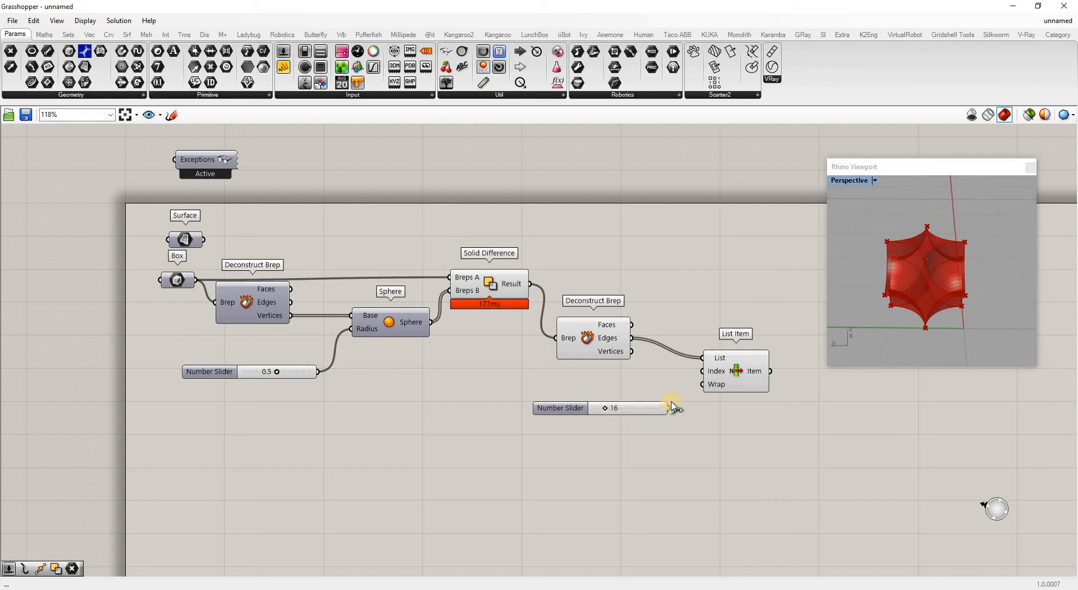
drag(669, 408, 737, 371)
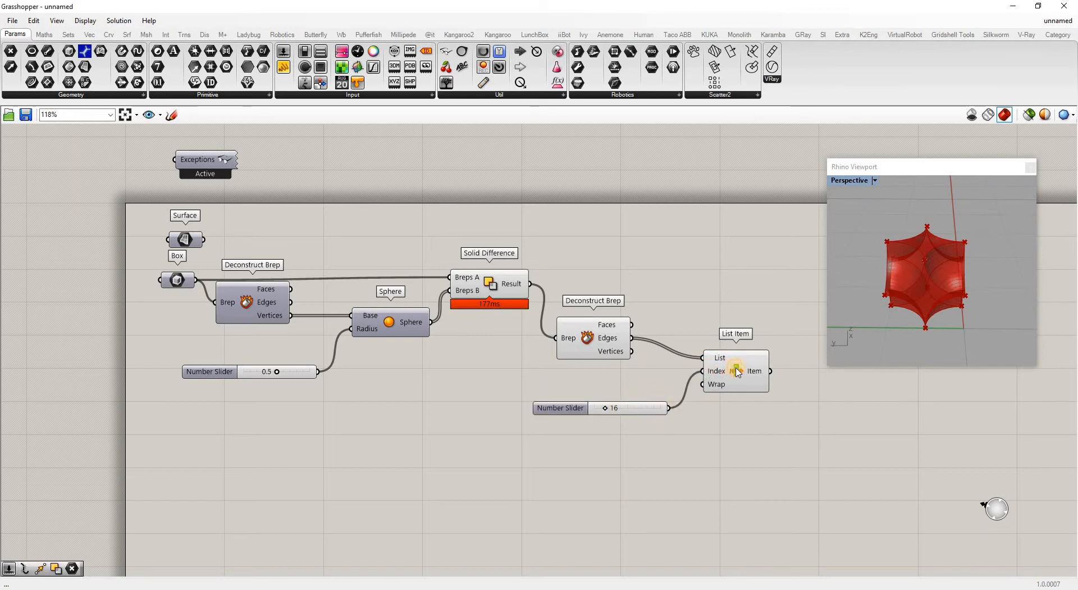
click(737, 371)
scroll(953, 247, up, 3)
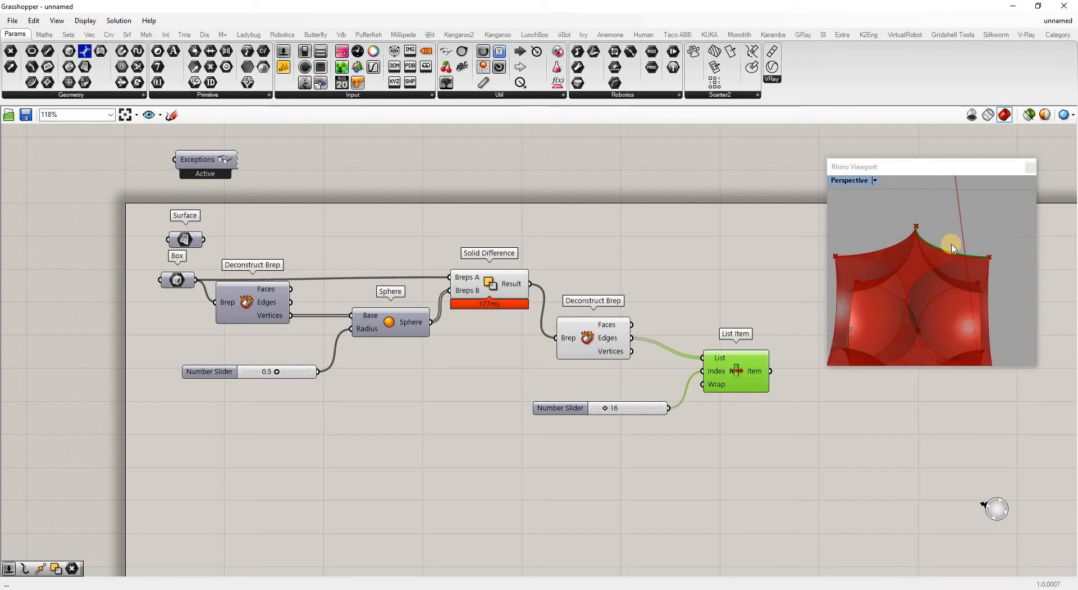
scroll(952, 247, down, 3)
click(741, 395)
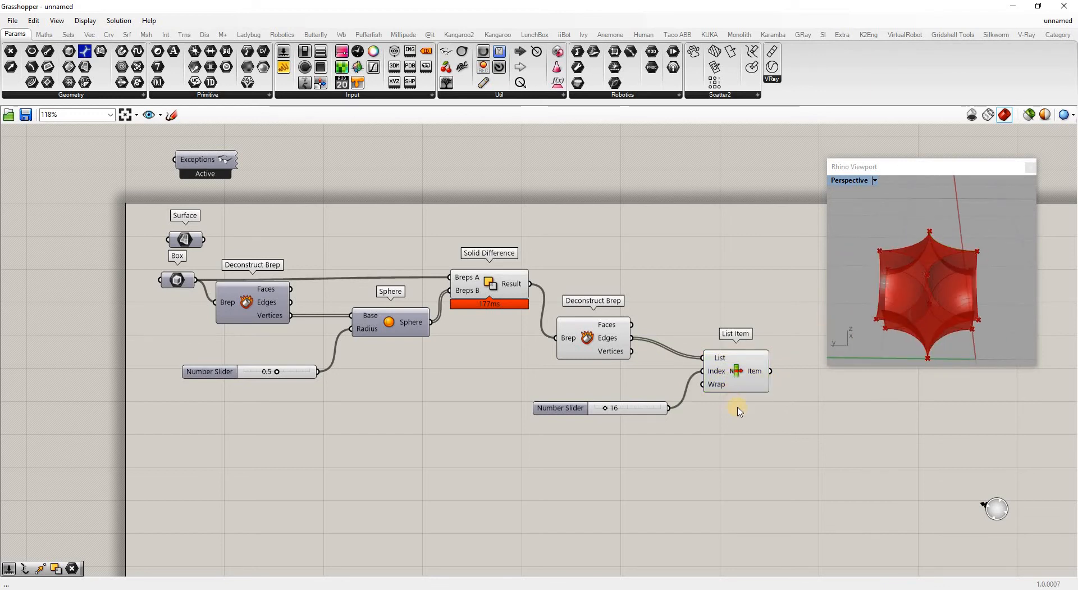
- Duplicate the List Item with its slider below, set the copied slider to 23, check the picked edge and align the slider beside it
drag(740, 411, 648, 371)
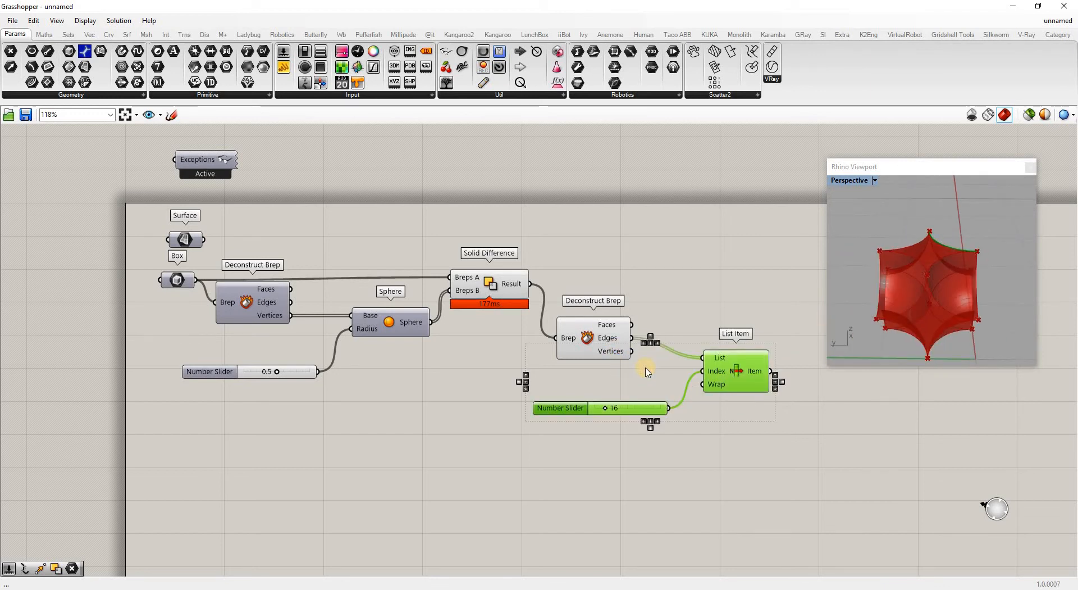
alt+drag(736, 372, 739, 455)
click(598, 526)
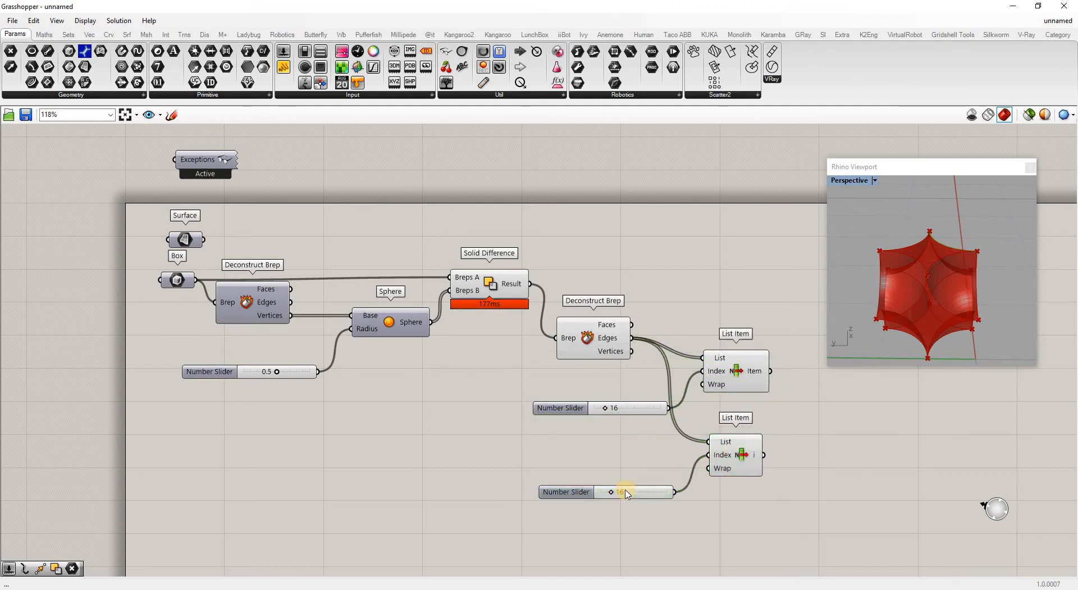
double_click(618, 492)
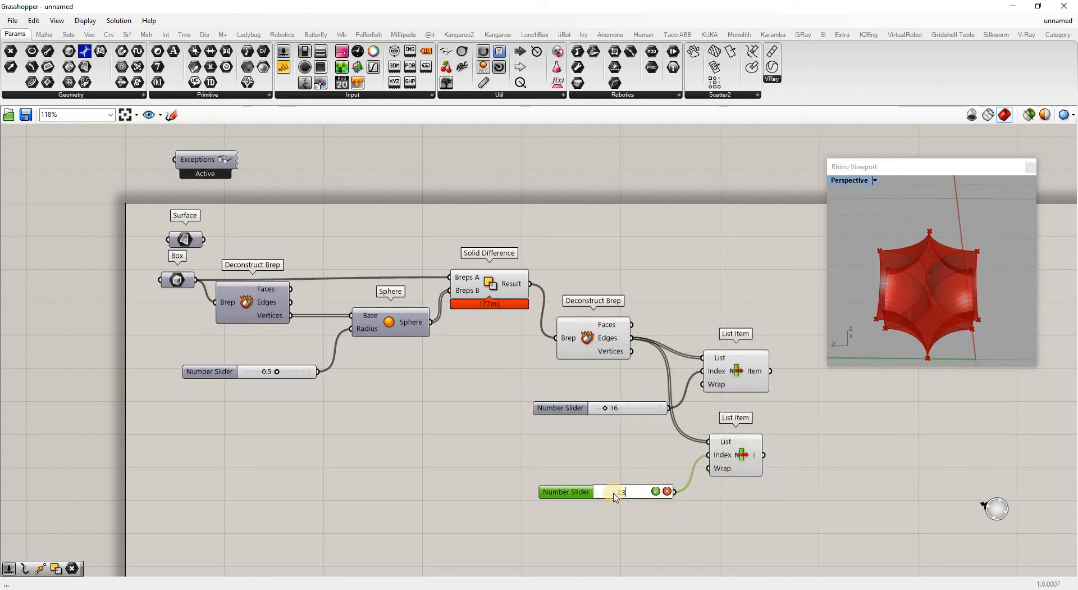
text(23)
key(Return)
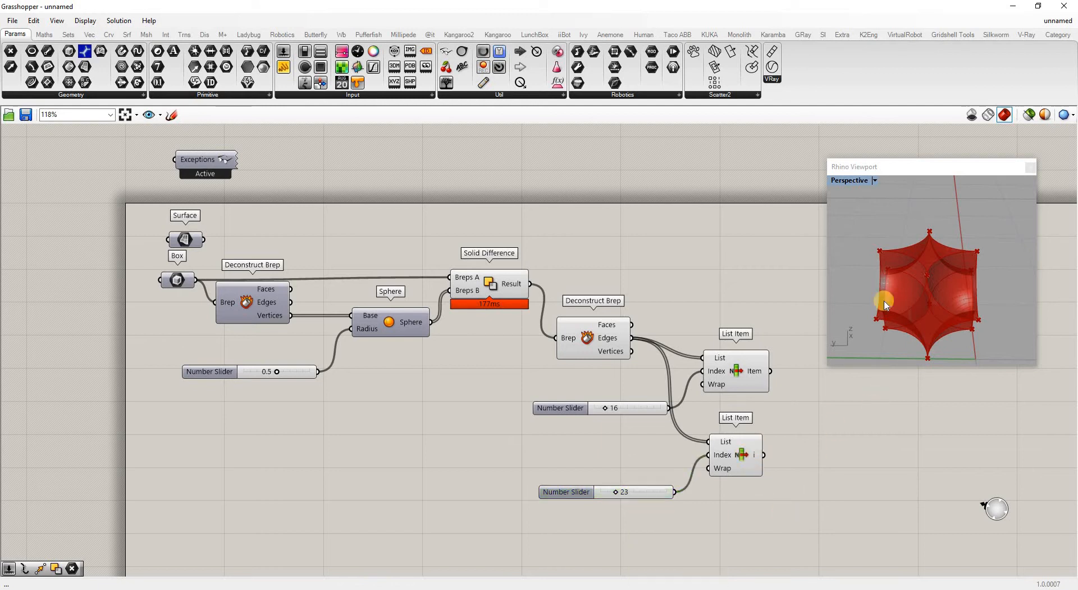
click(742, 456)
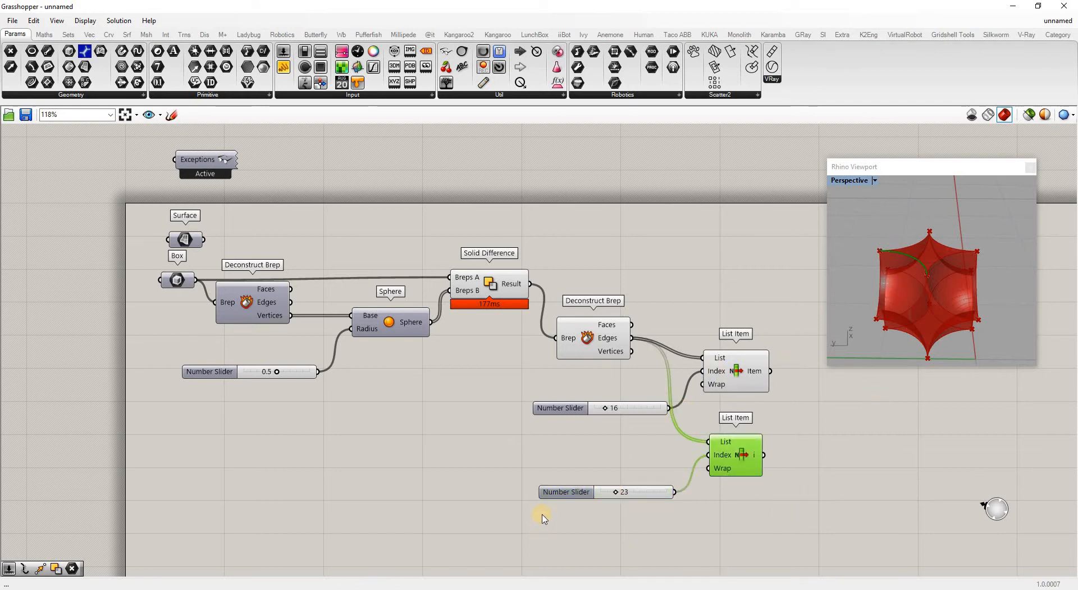
click(570, 517)
drag(568, 492, 568, 450)
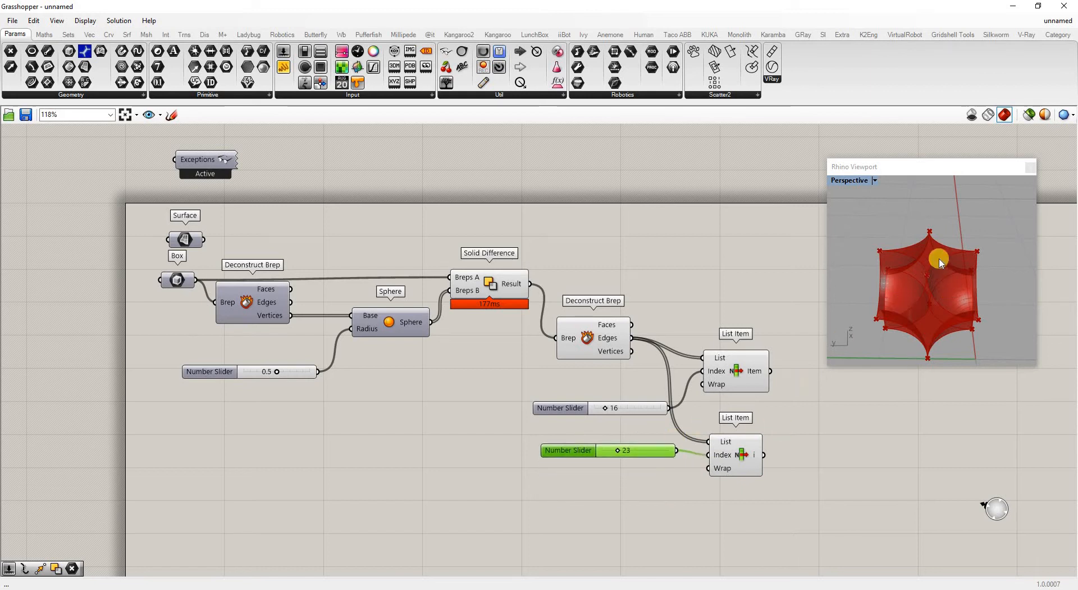
click(984, 246)
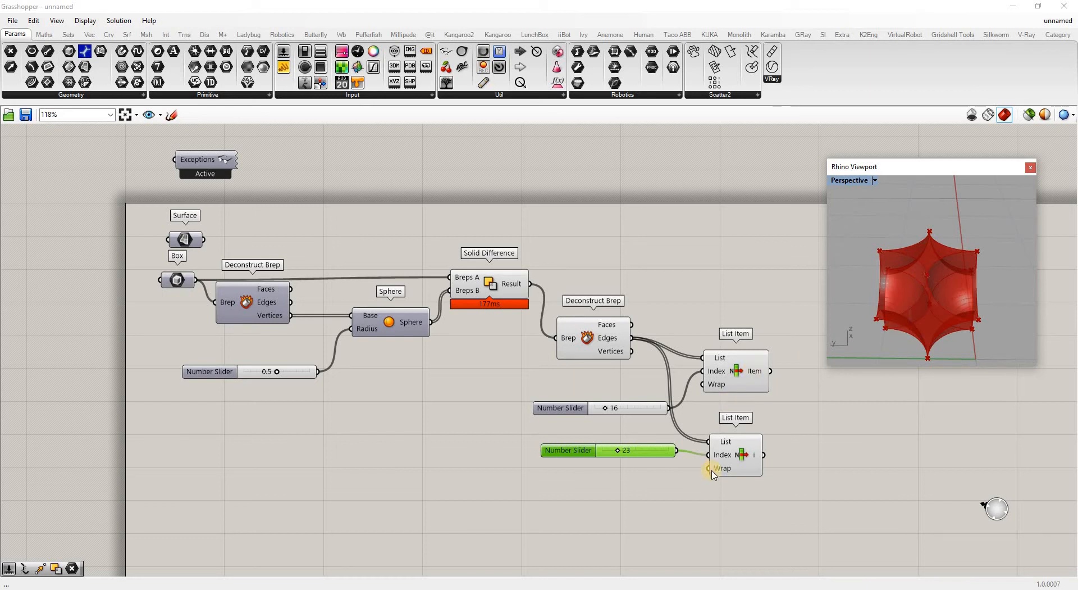
- Copy the second List Item and its slider further down and feed the copy's List from the Deconstruct Brep's Vertices output
drag(731, 515, 611, 443)
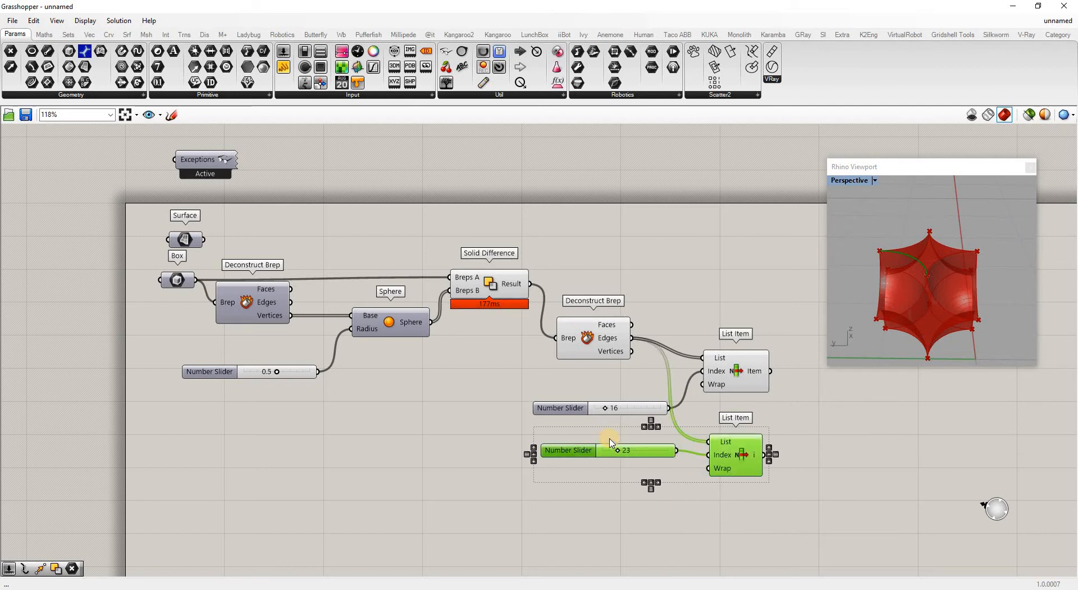
key(ctrl+c)
key(ctrl+v)
drag(735, 461, 730, 560)
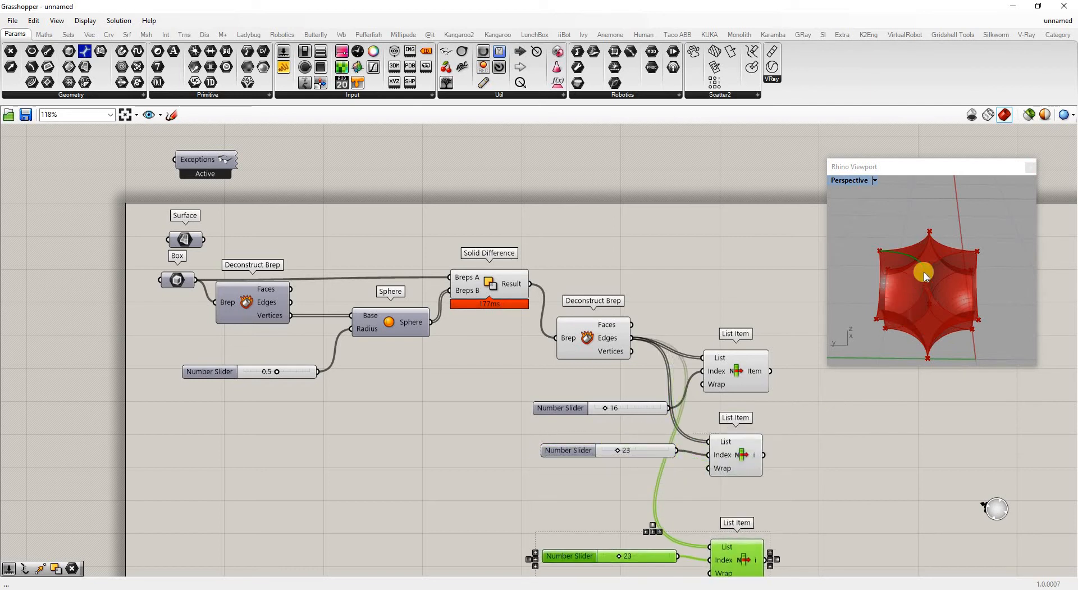
click(452, 397)
scroll(553, 276, down, 4)
scroll(659, 433, up, 5)
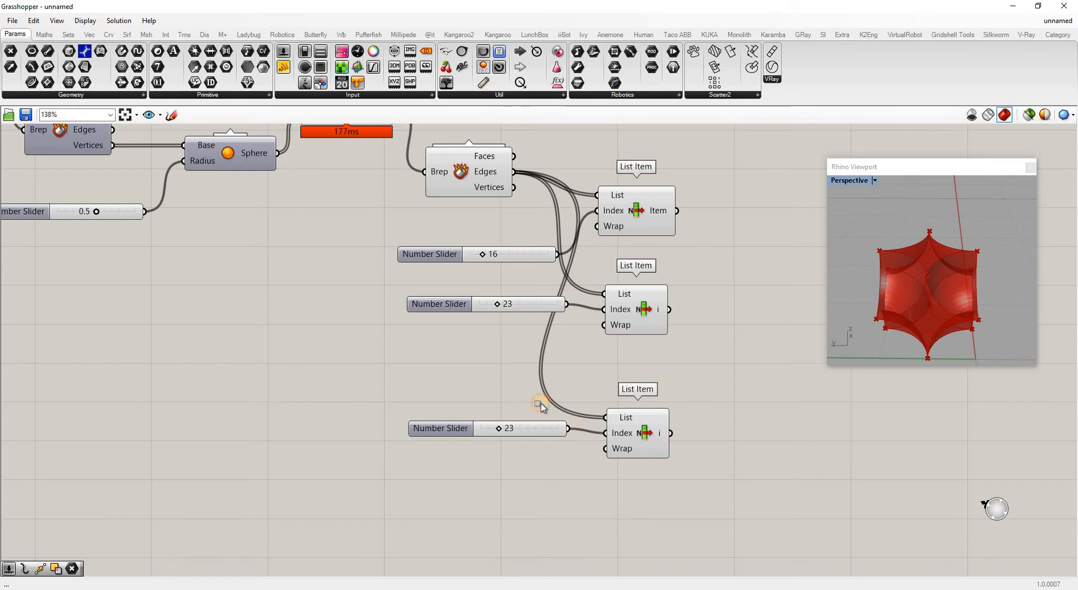
drag(541, 404, 671, 483)
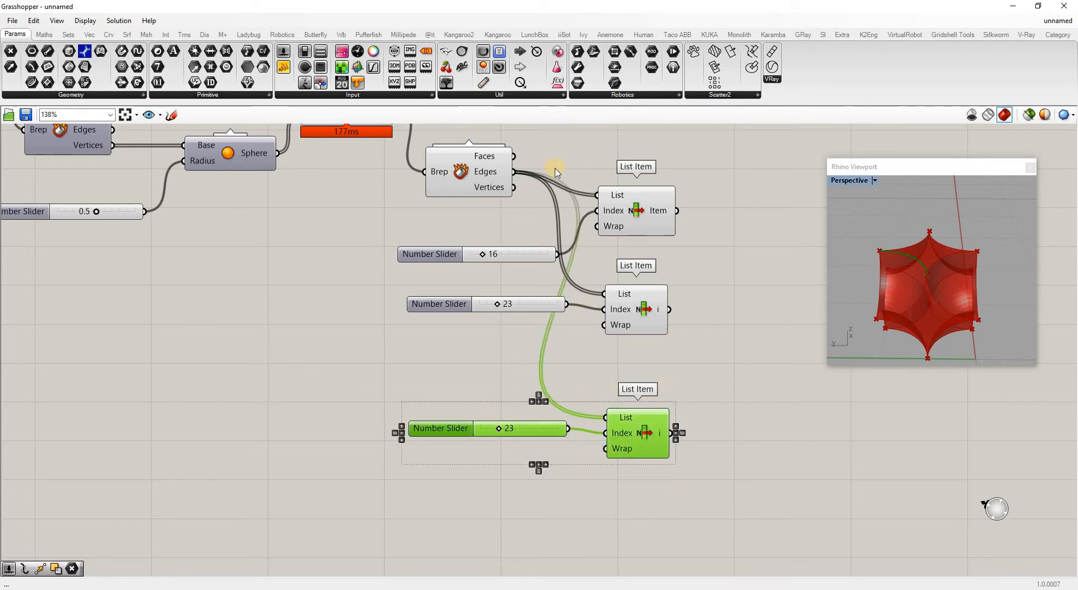
drag(522, 198, 606, 417)
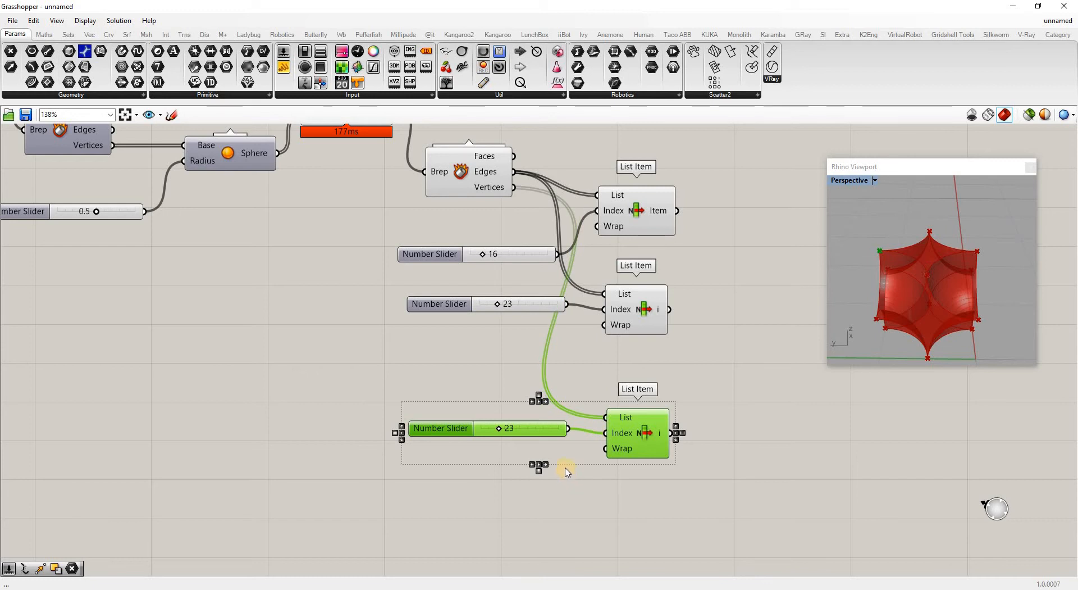
- Set the third List Item's index slider to 8 and check which vertex it picks on the solid
double_click(510, 430)
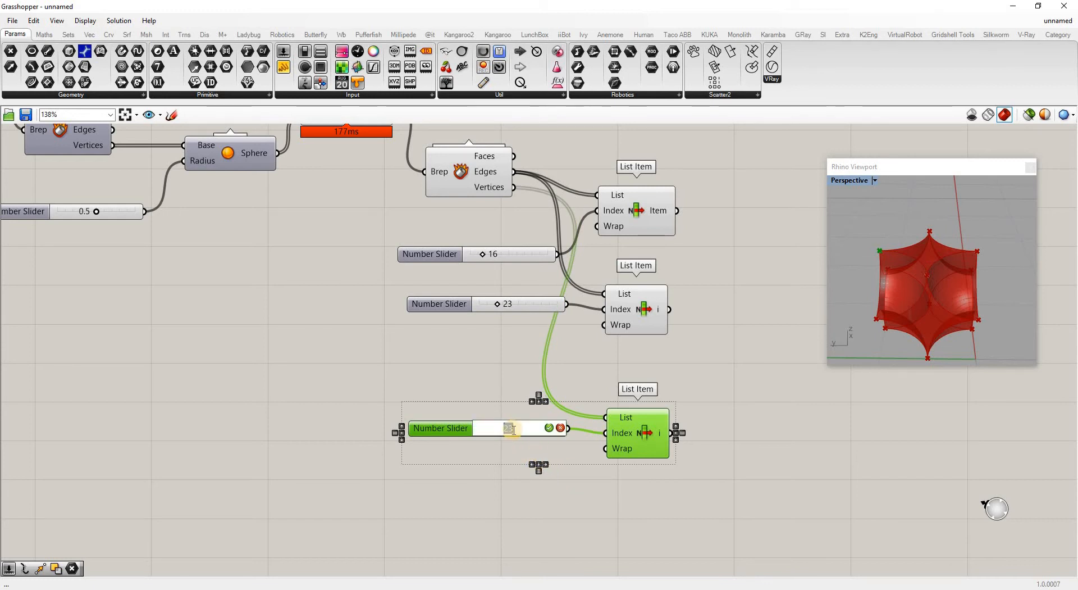
key(Return)
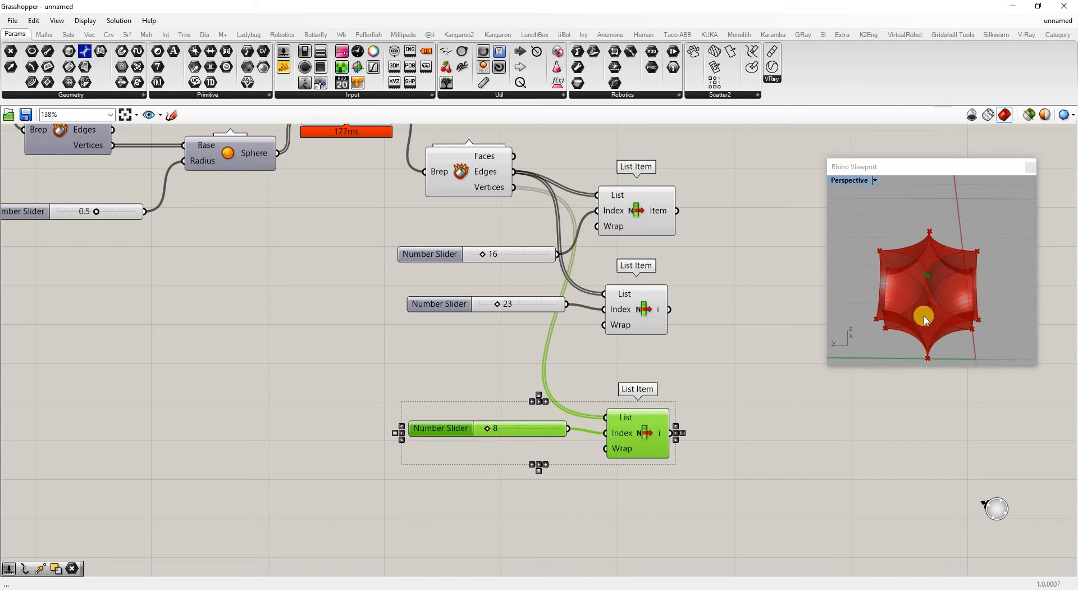
click(787, 348)
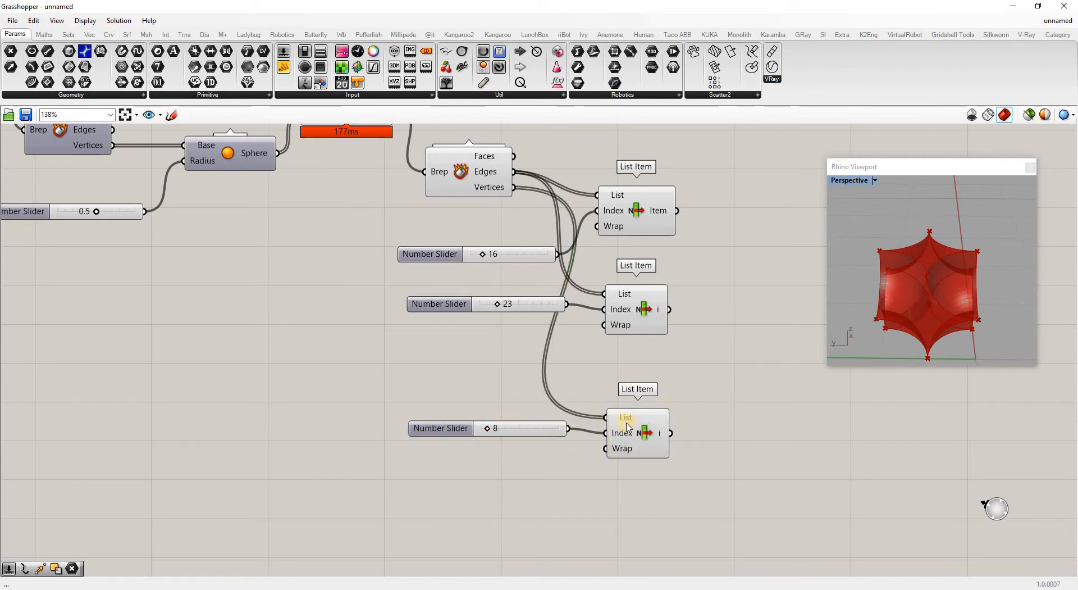
click(639, 434)
click(666, 304)
- Add an End Points component and feed its Curve input from the List Item with index 23
scroll(652, 320, down, 3)
double_click(653, 321)
text(e)
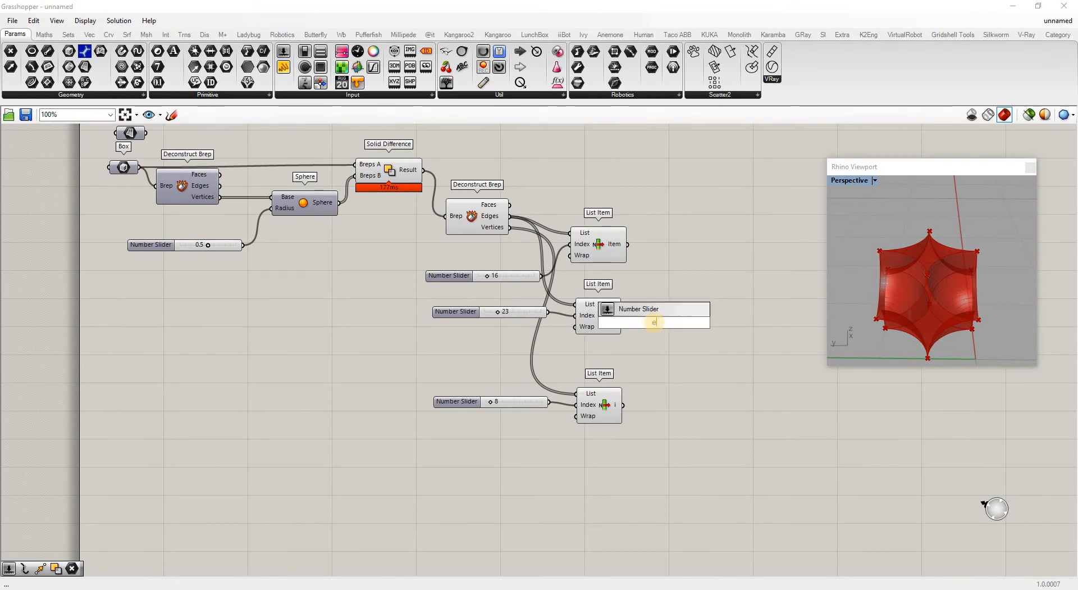
text(nd)
click(638, 309)
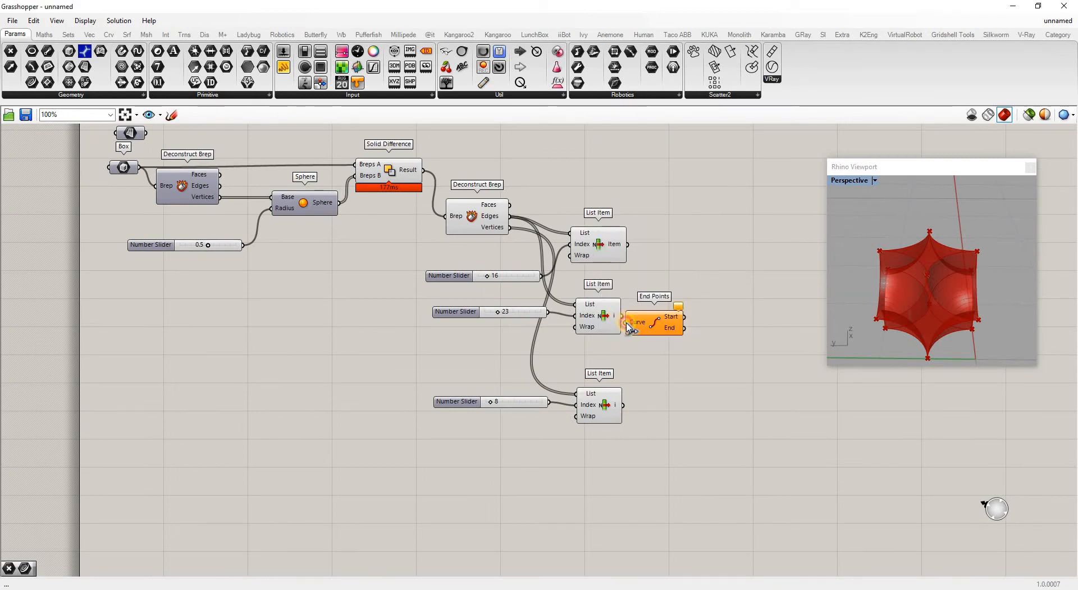
drag(626, 323, 694, 344)
click(672, 282)
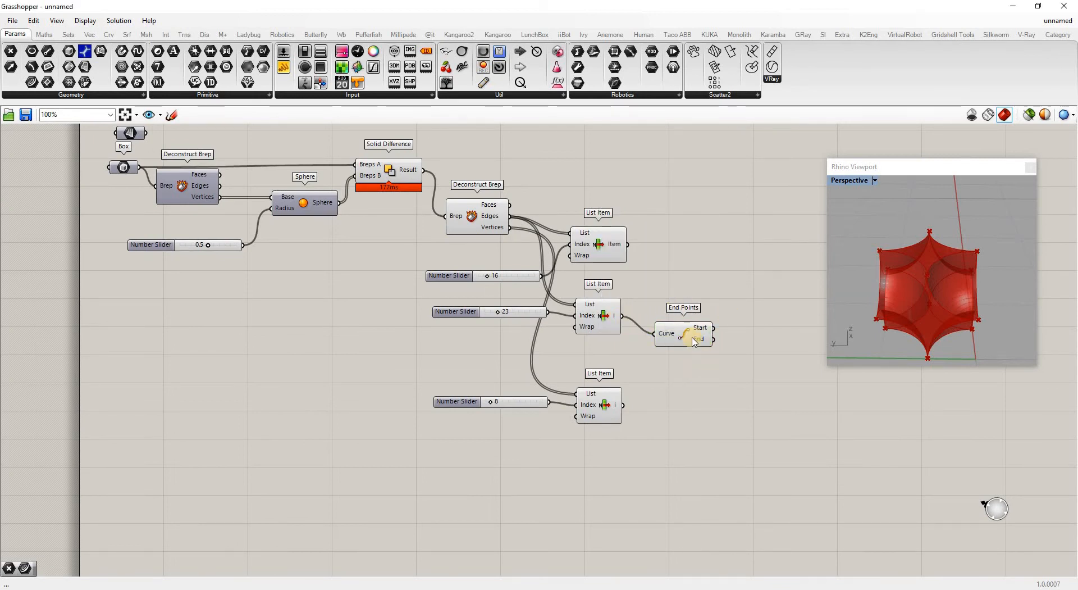
- Duplicate the End Points component above the original and feed the copy's Curve input from the List Item with index 16
click(684, 336)
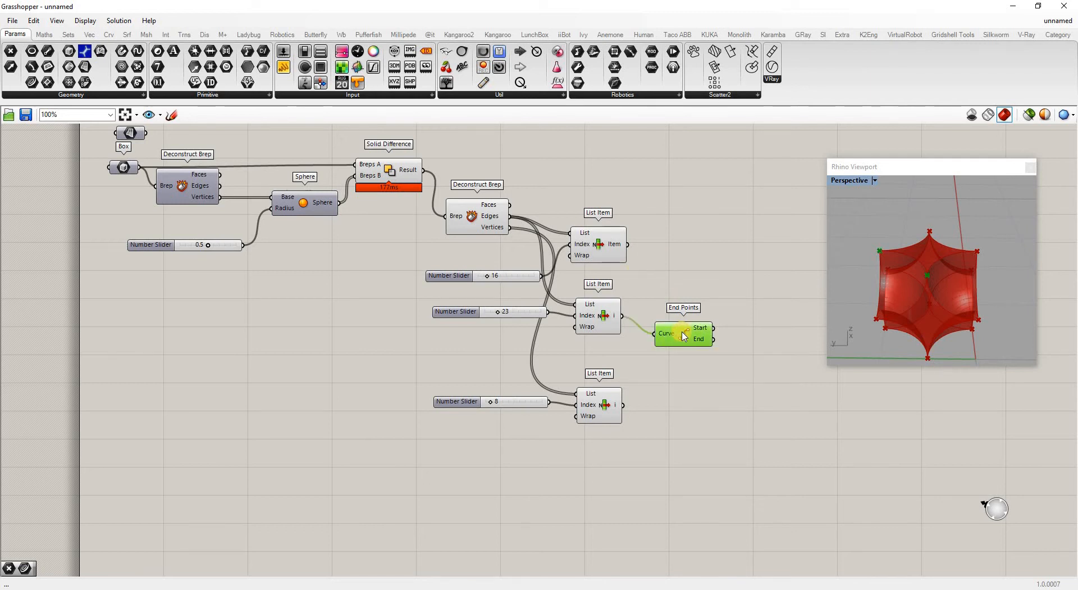
key(ctrl+c)
key(ctrl+v)
drag(689, 338, 686, 279)
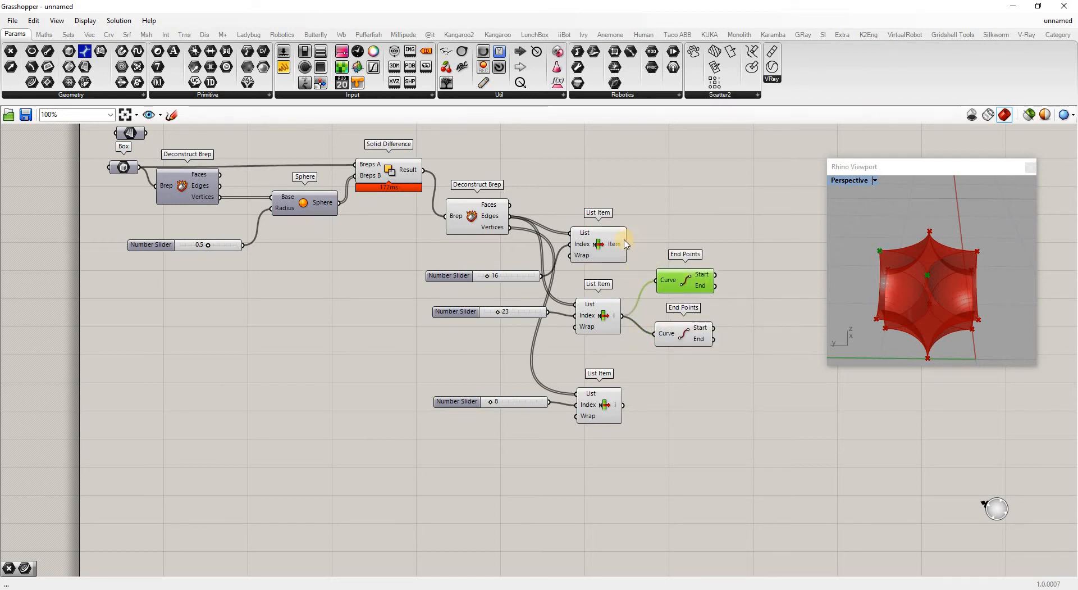
drag(628, 244, 656, 280)
- Delete the lowest List Item, which picks from the vertices, together with its number slider
drag(646, 489, 506, 378)
key(Delete)
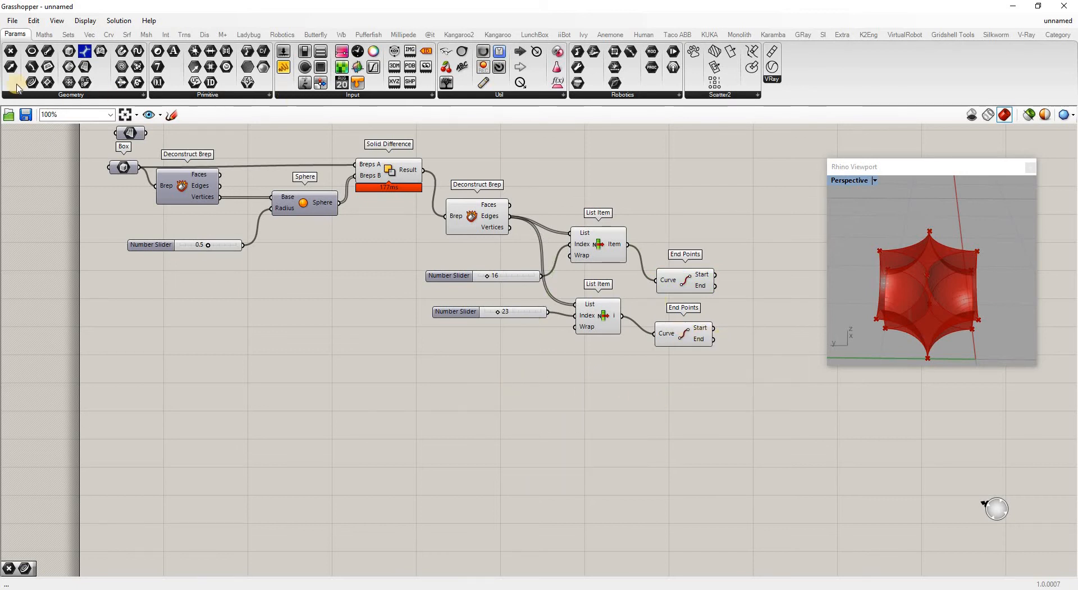
- Add a Point parameter fed by the lower End Points' Start, and a copy of it fed by the upper End Points' End
click(12, 51)
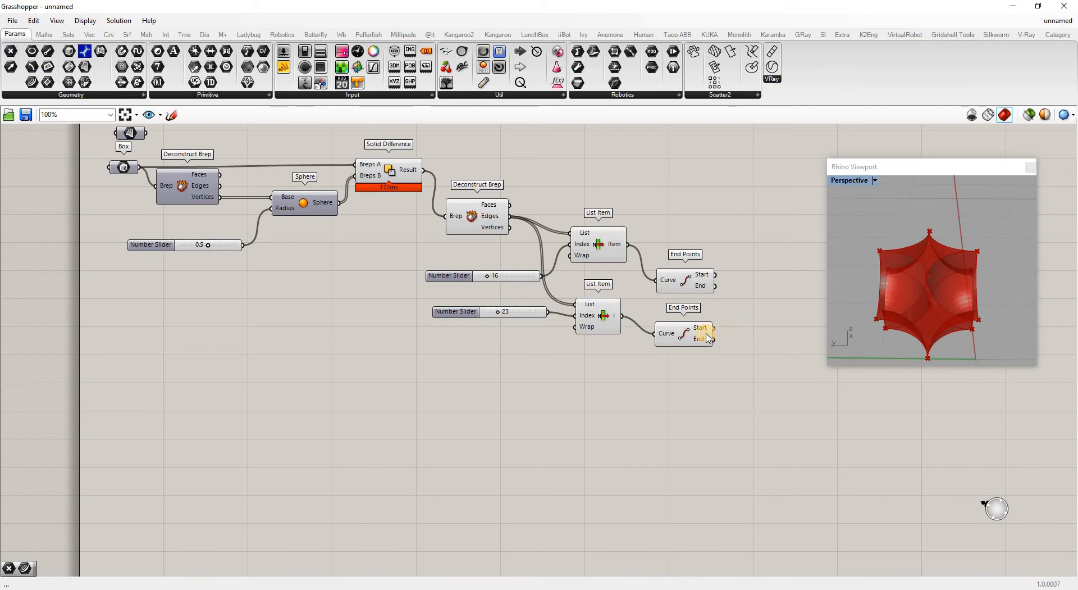
click(752, 332)
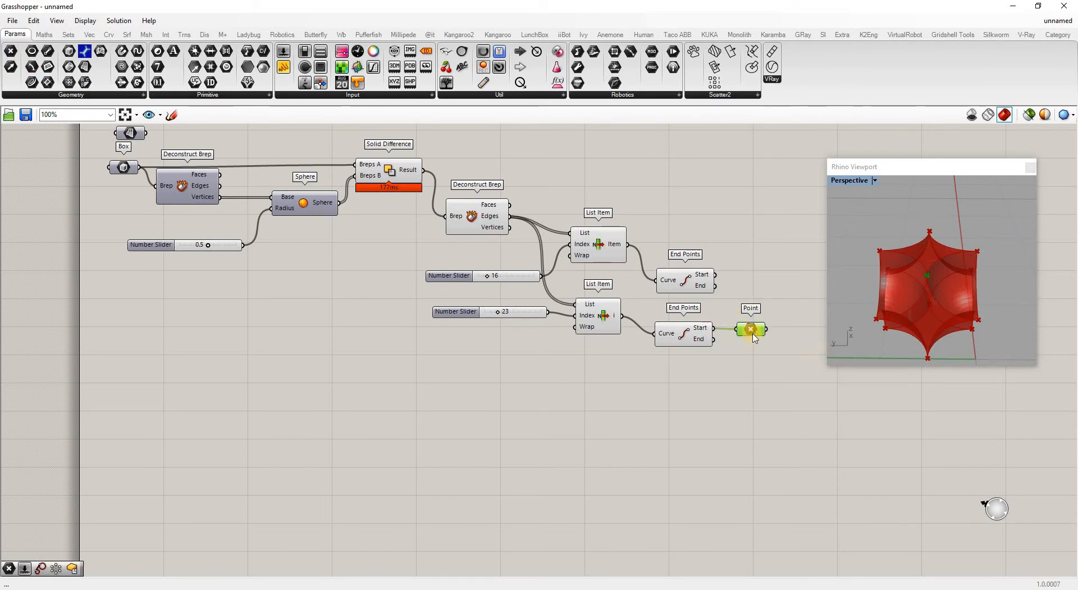
alt+drag(753, 337, 759, 306)
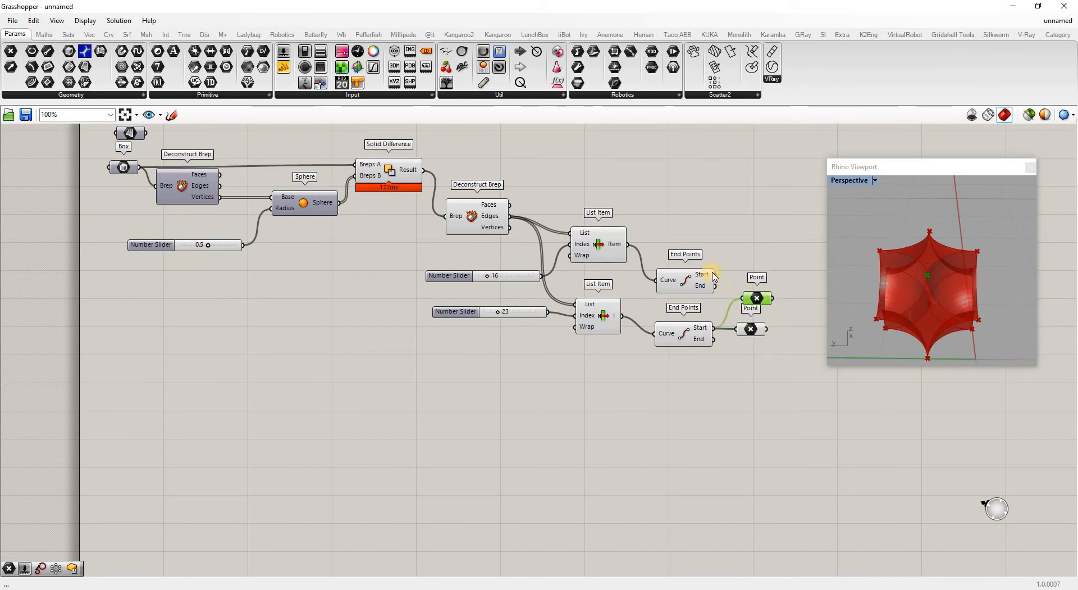
drag(714, 275, 760, 298)
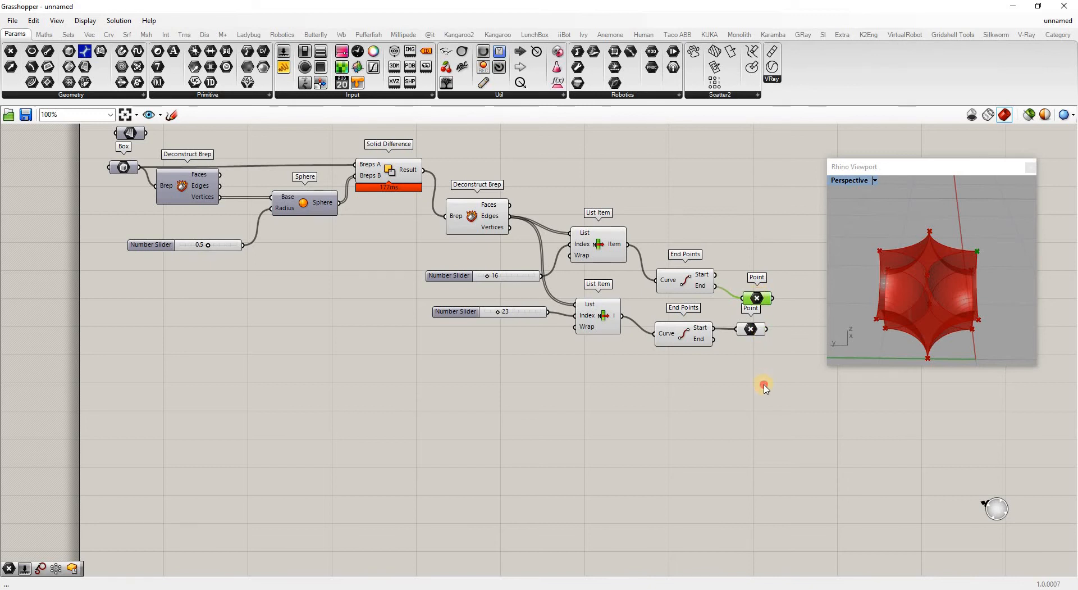
- Add a Line component with its Start Point fed by the upper Point and its End Point fed by the lower Point
scroll(718, 313, down, 3)
drag(688, 288, 735, 345)
click(898, 268)
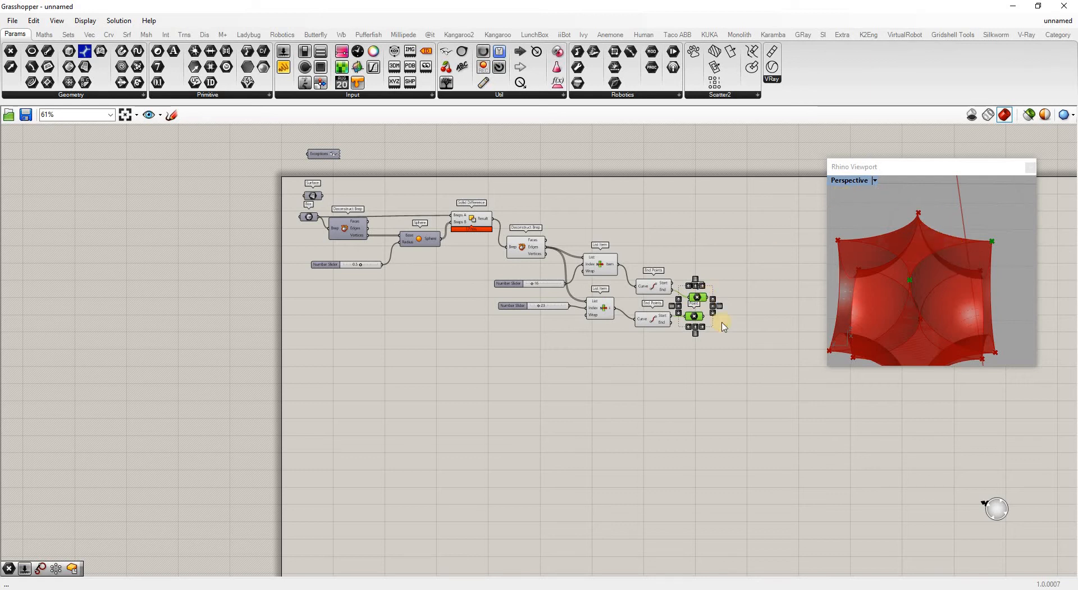
click(761, 298)
double_click(761, 298)
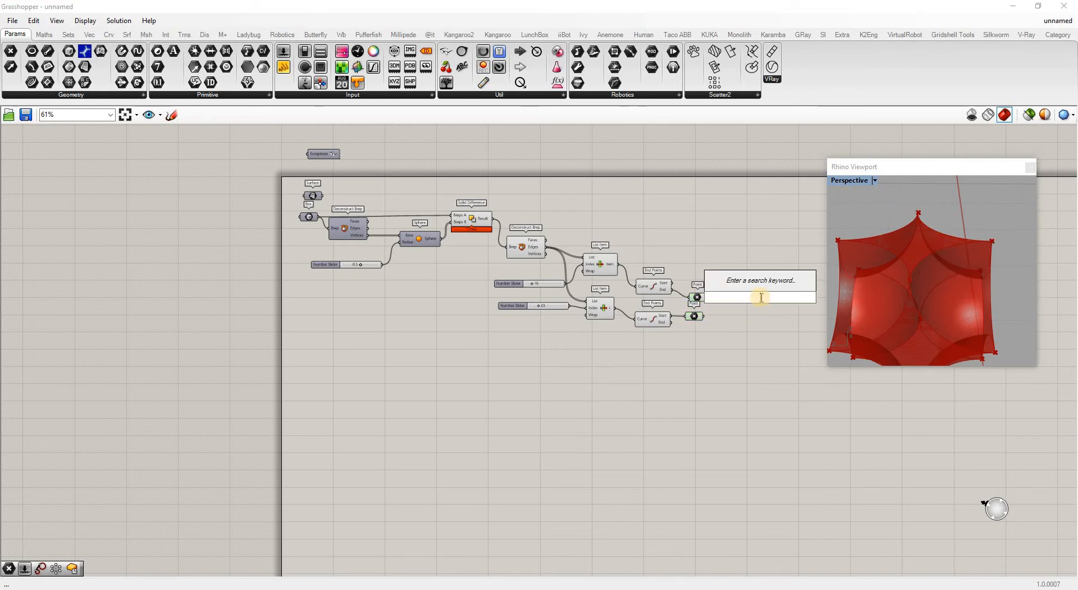
text(line)
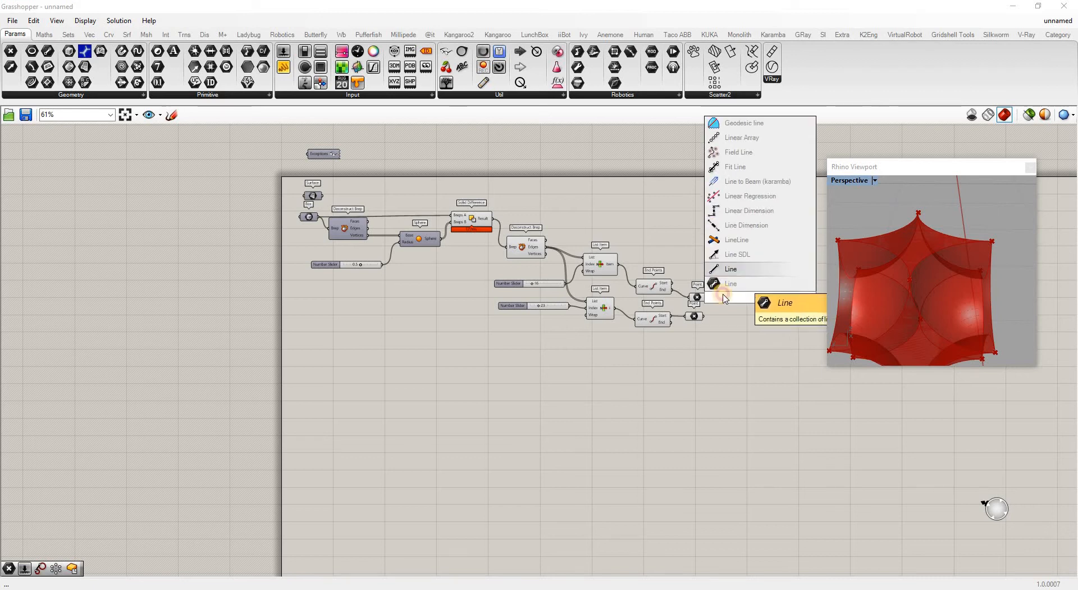
click(739, 282)
scroll(716, 303, up, 2)
drag(709, 296, 751, 305)
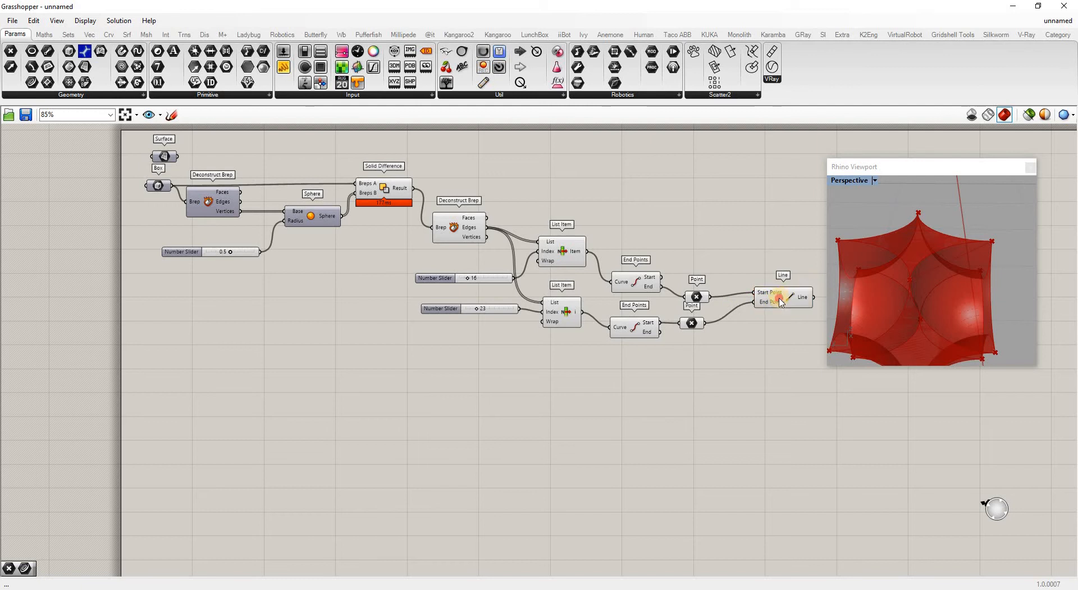
drag(770, 304, 751, 315)
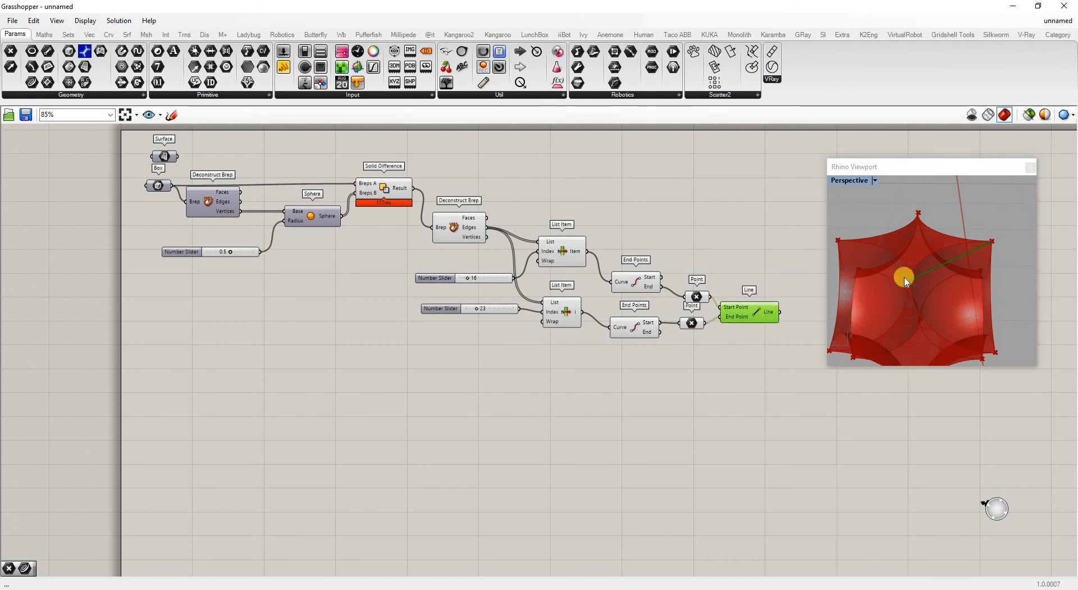
- Add a Circle component beyond the Line component
scroll(949, 264, up, 5)
scroll(949, 264, down, 6)
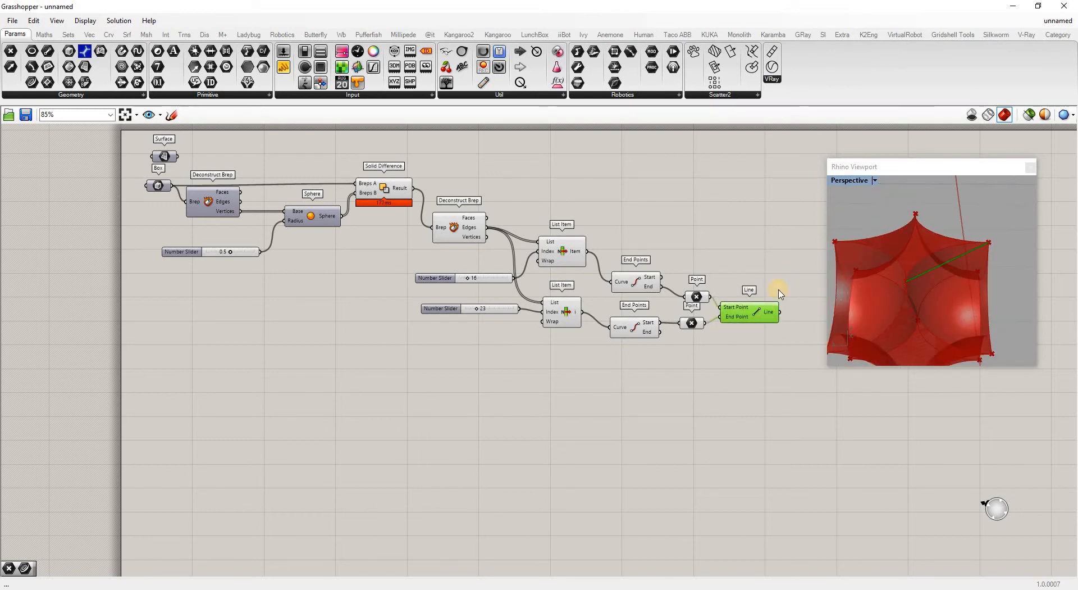
scroll(704, 298, down, 2)
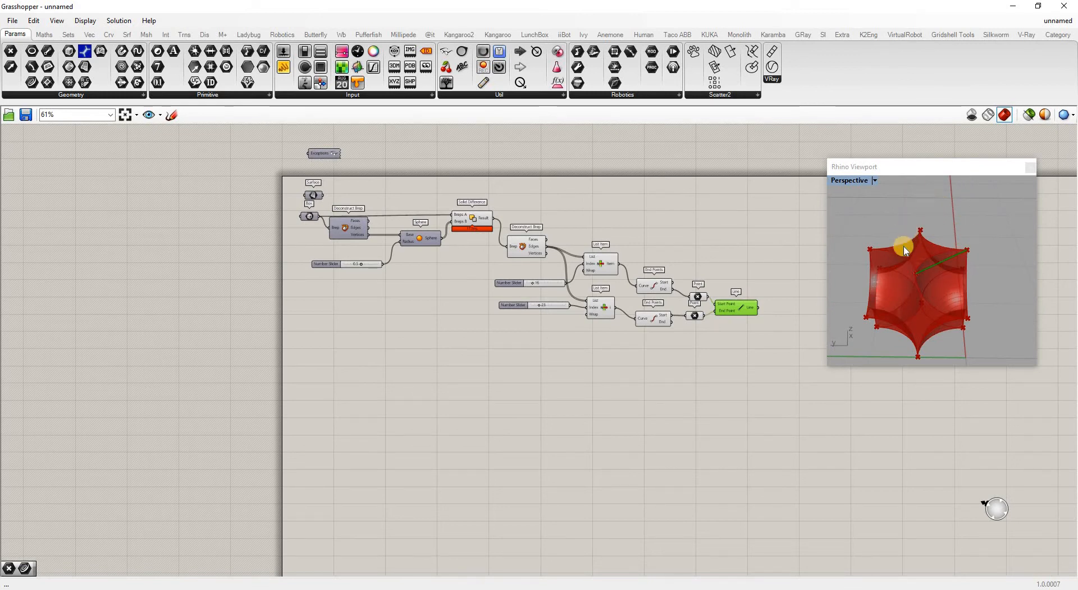
scroll(778, 323, up, 3)
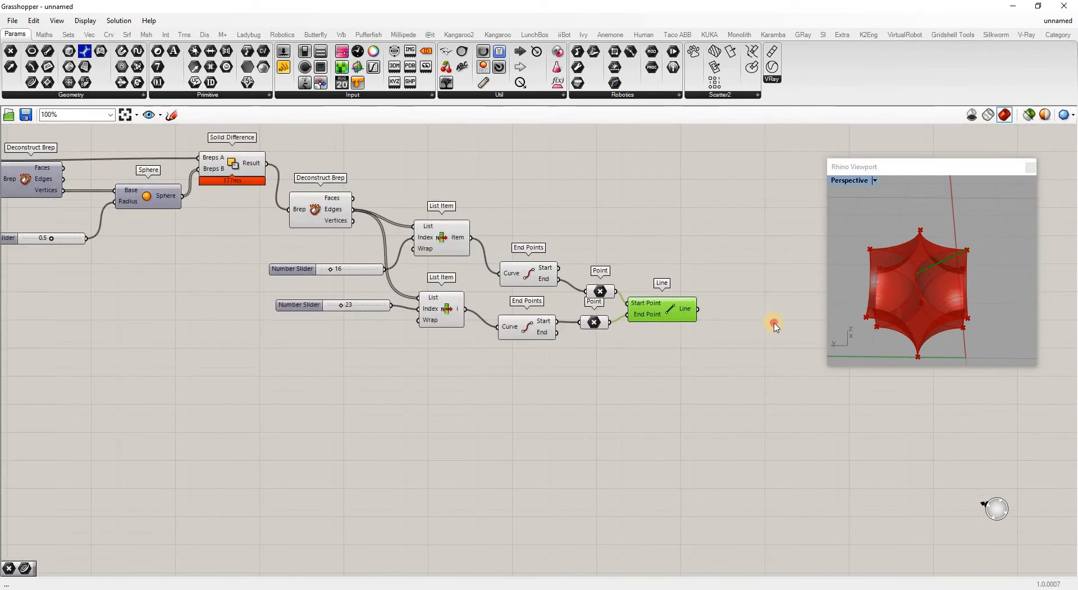
double_click(774, 321)
text(circle)
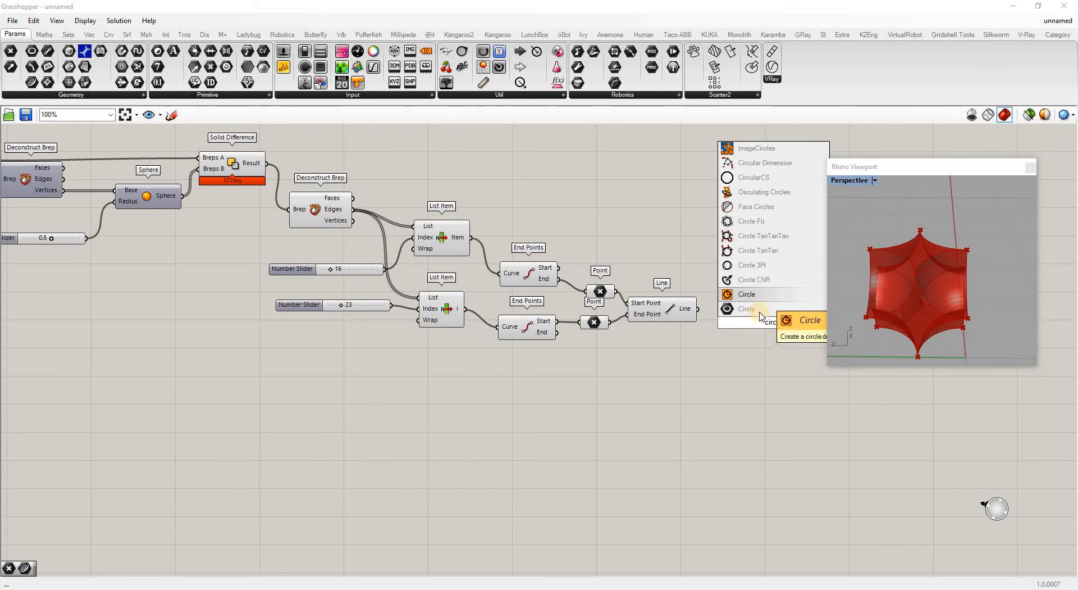
key(Return)
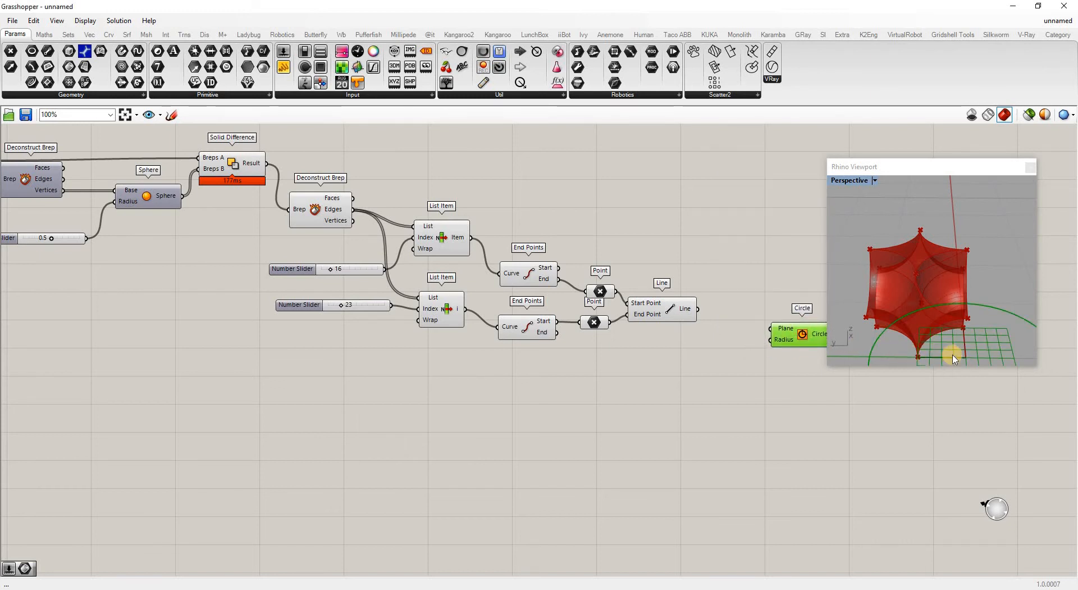
- Add a Point On Curve component below the Line component and feed it from the Line output
double_click(717, 324)
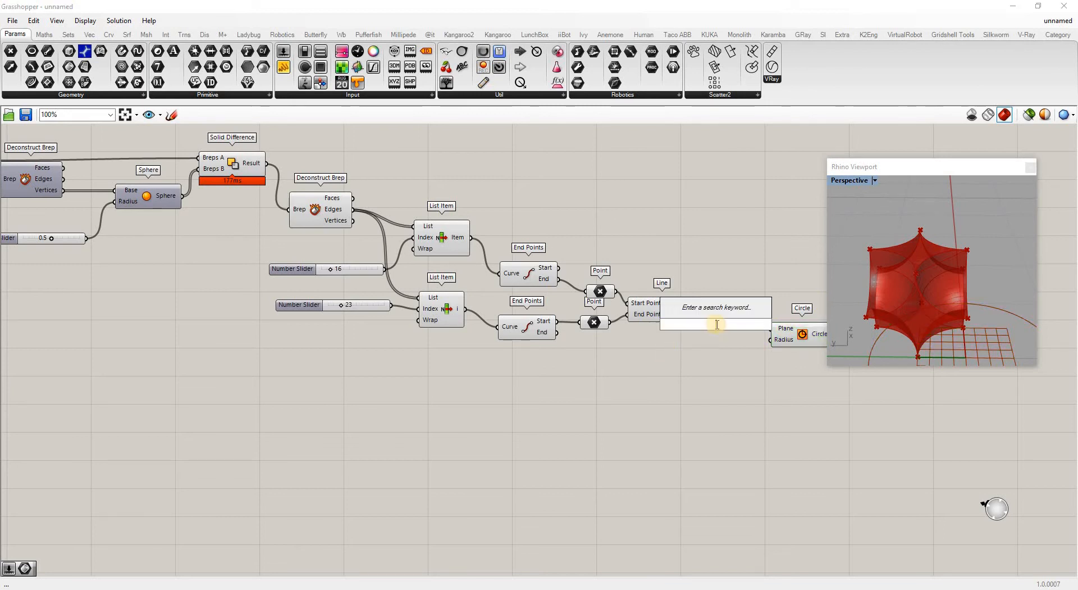
click(92, 35)
click(108, 34)
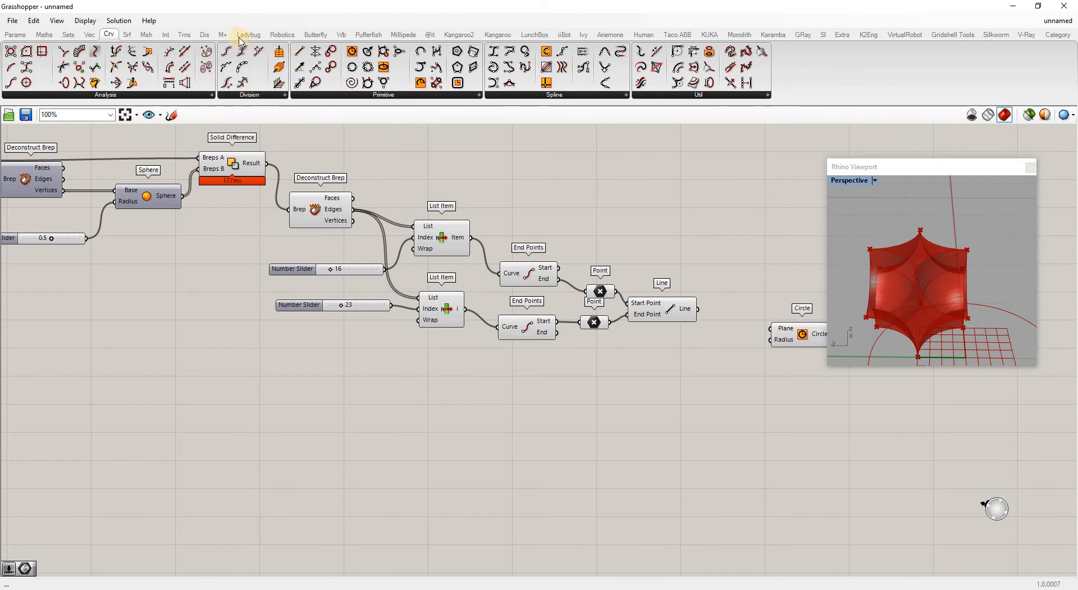
click(90, 37)
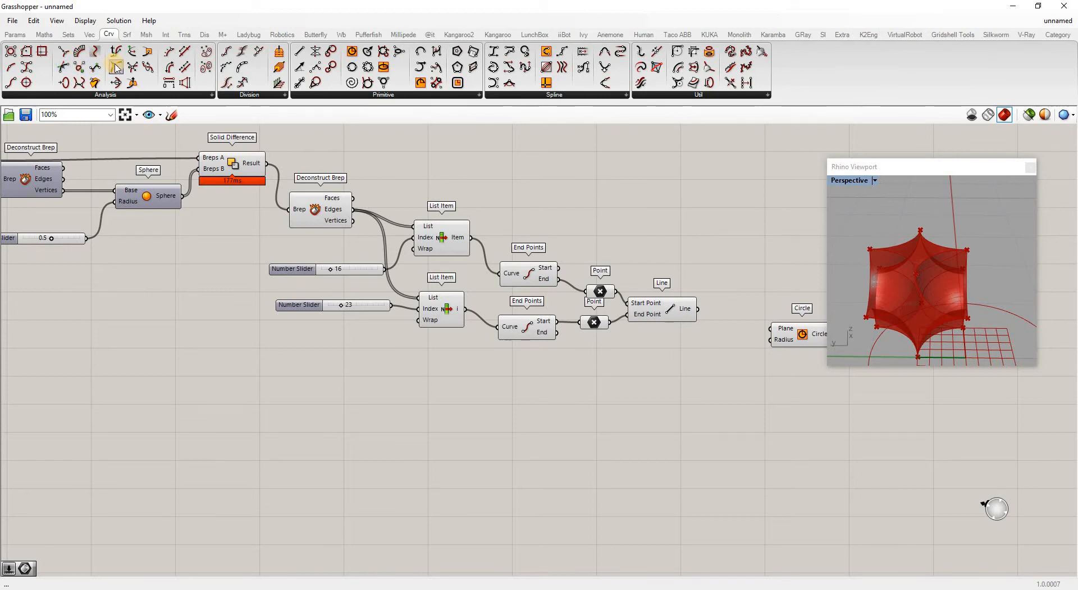
drag(115, 68, 725, 374)
drag(698, 309, 683, 386)
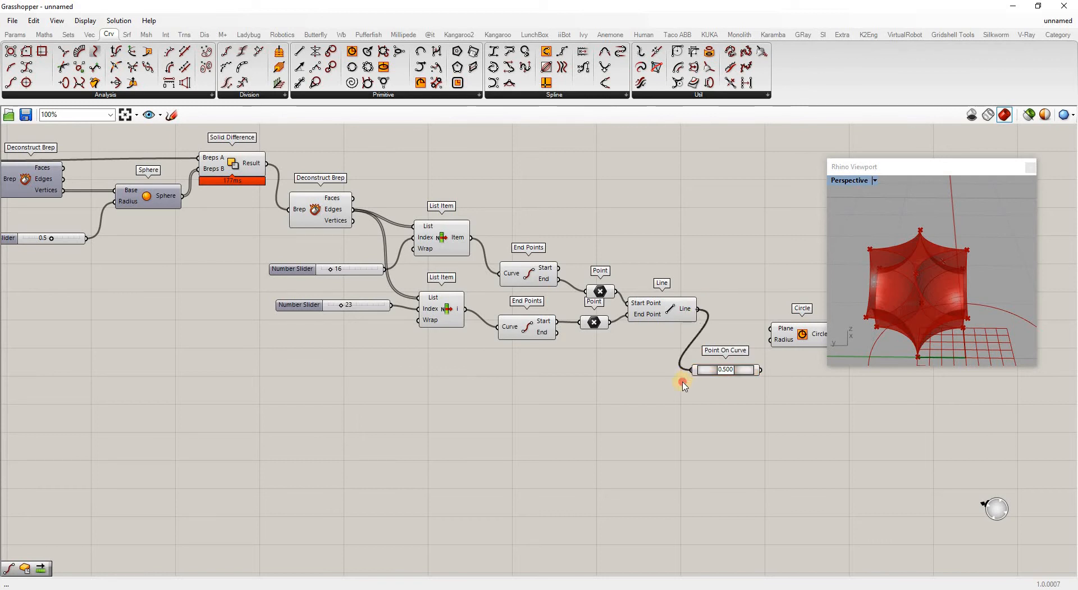
click(738, 374)
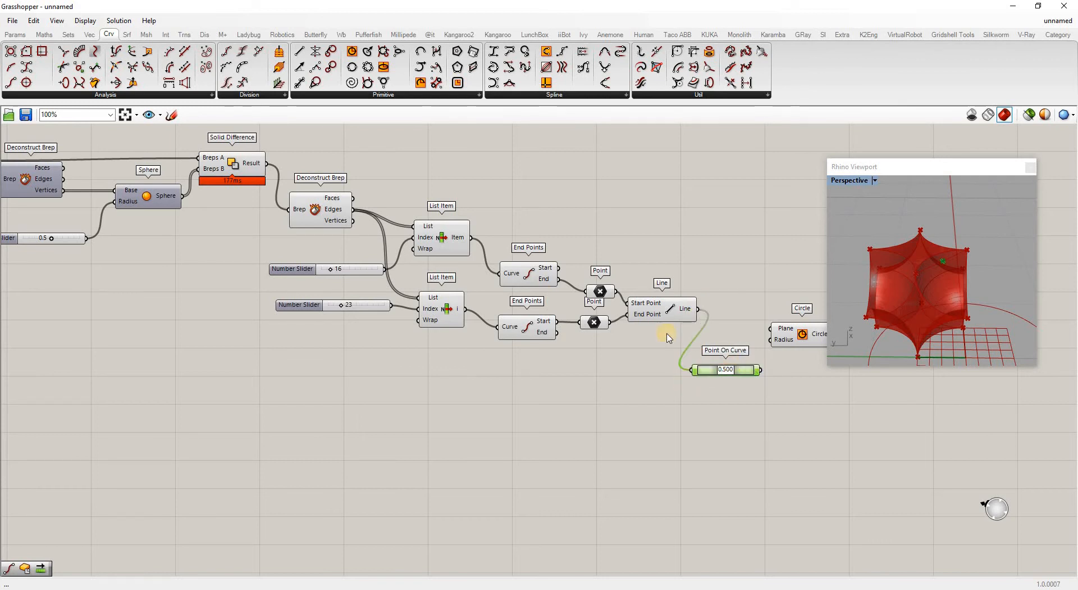
- Feed the Circle's Plane input from Point On Curve and align the Circle component beside it
right_drag(753, 344, 697, 339)
scroll(698, 342, down, 1)
scroll(696, 364, up, 2)
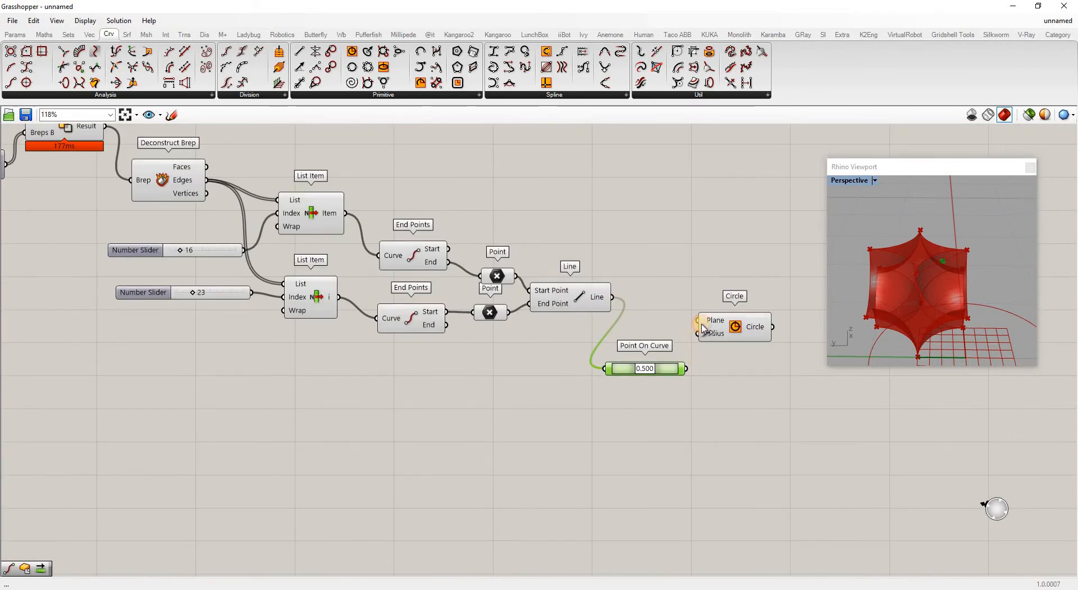
drag(704, 329, 686, 368)
drag(720, 338, 758, 381)
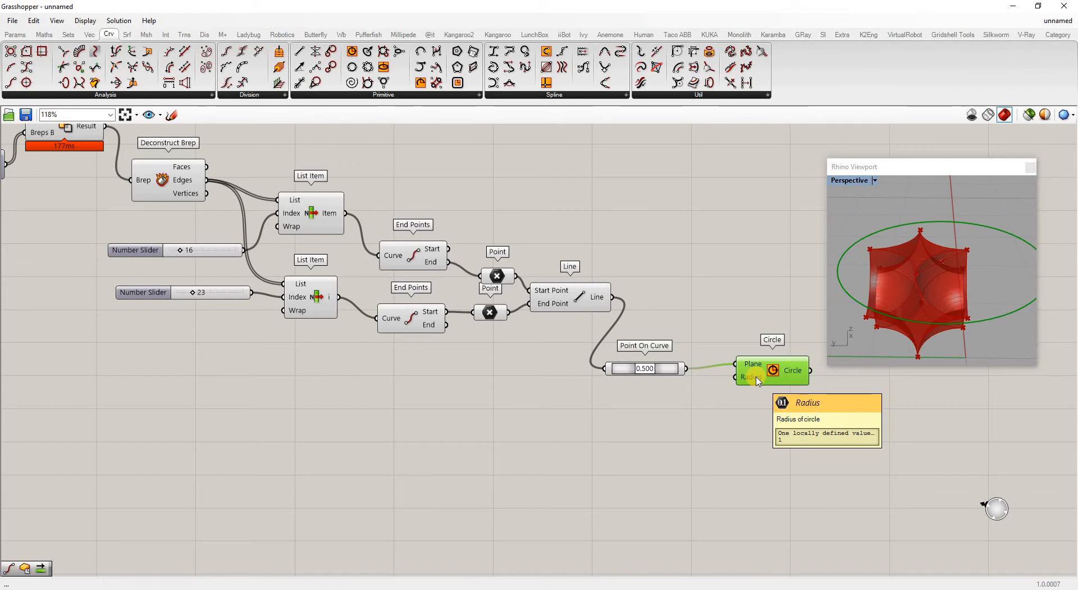
- Add a Length component below Point On Curve and feed its Curve input from the Line output
click(632, 432)
double_click(616, 414)
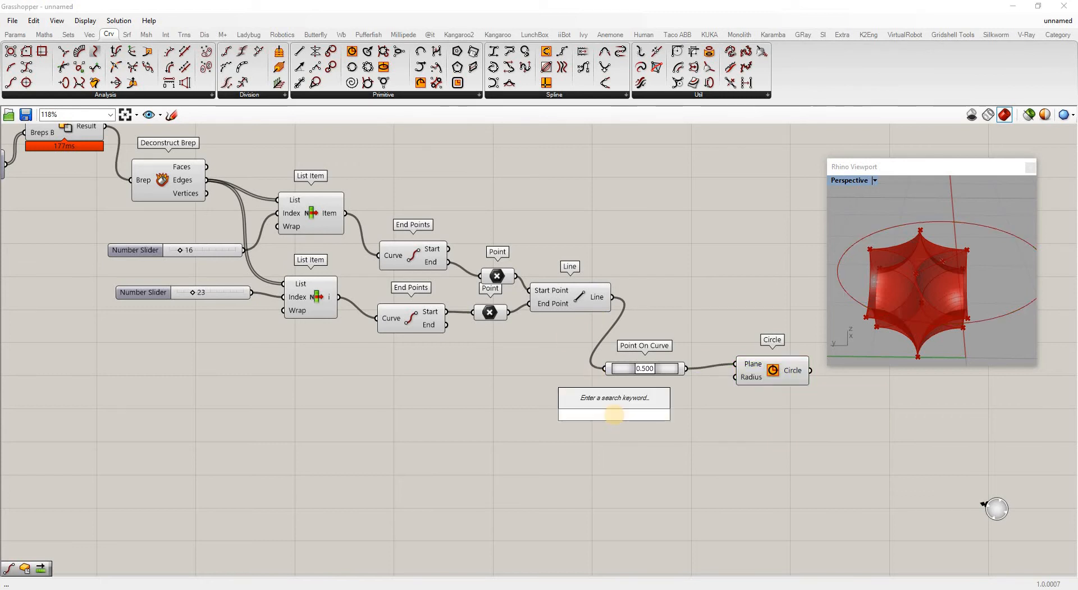
text(len)
click(594, 403)
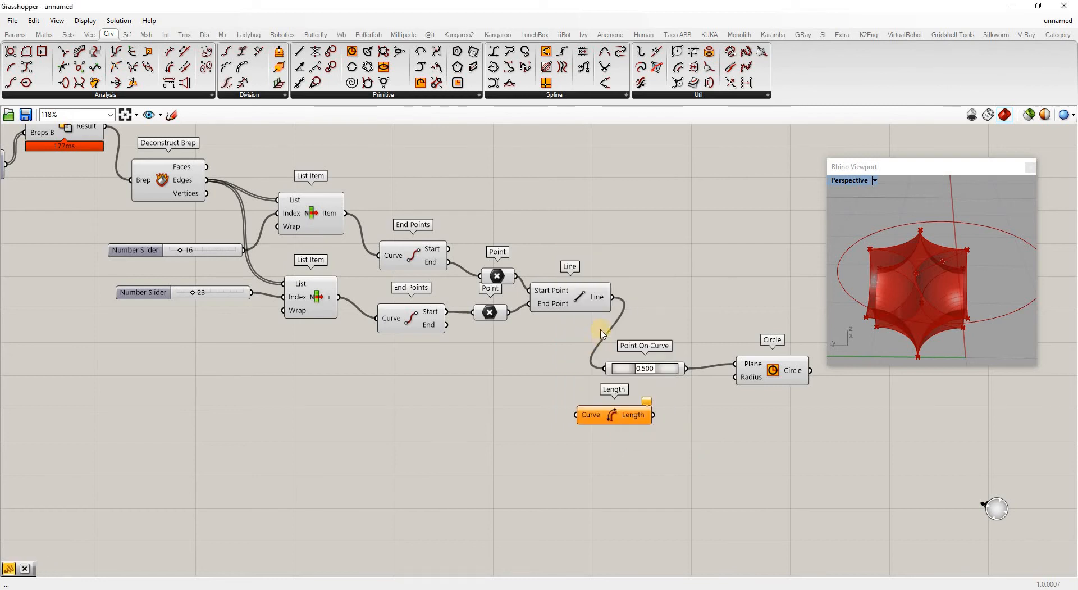
drag(578, 415, 612, 297)
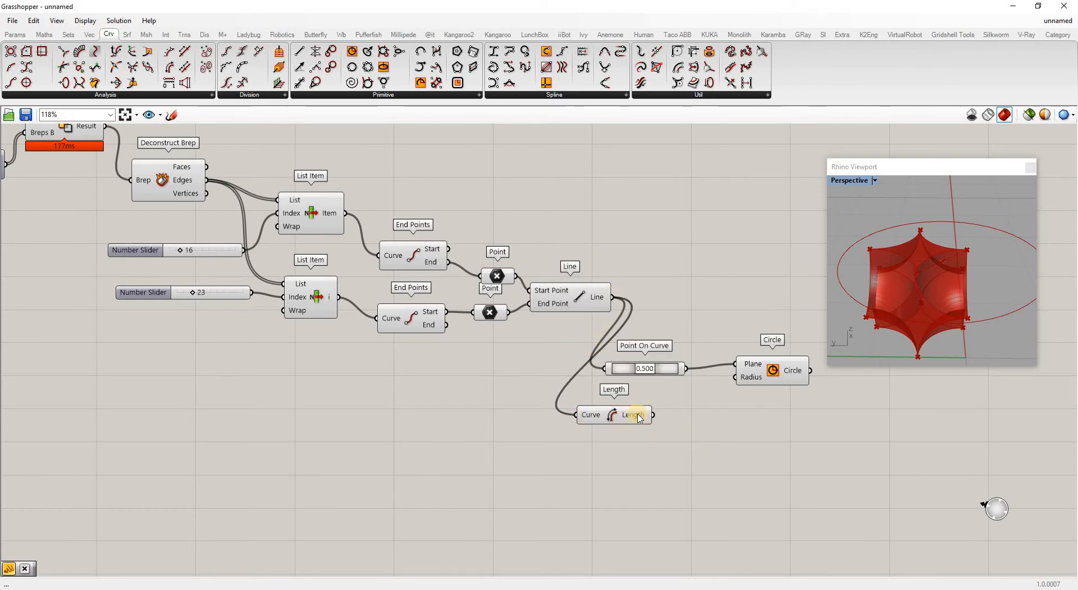
drag(619, 418, 583, 421)
- Add a Division component and feed its A input from the Length output
double_click(612, 447)
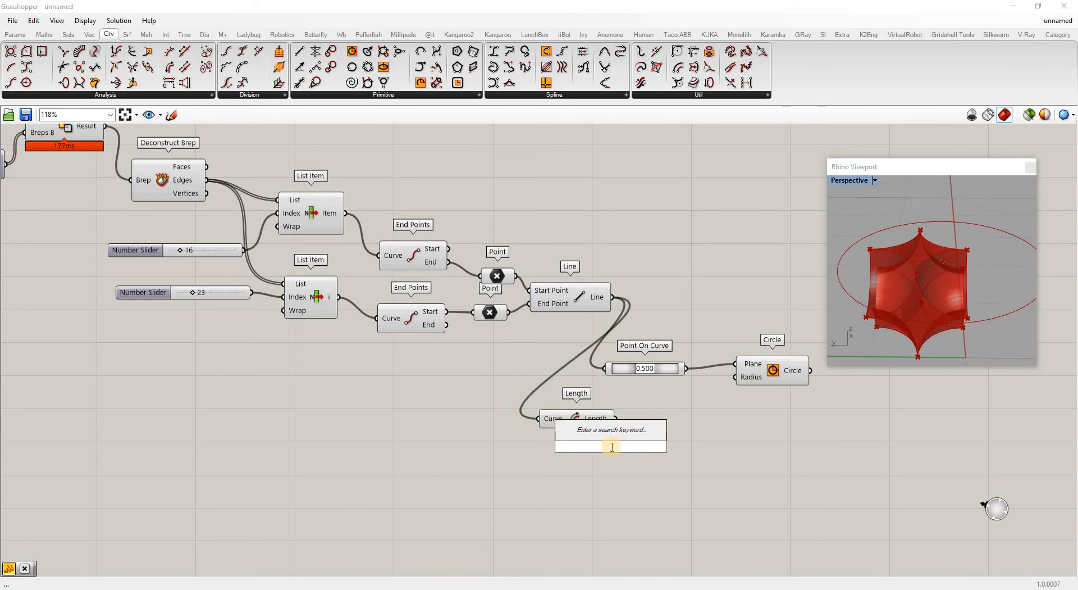
text(div)
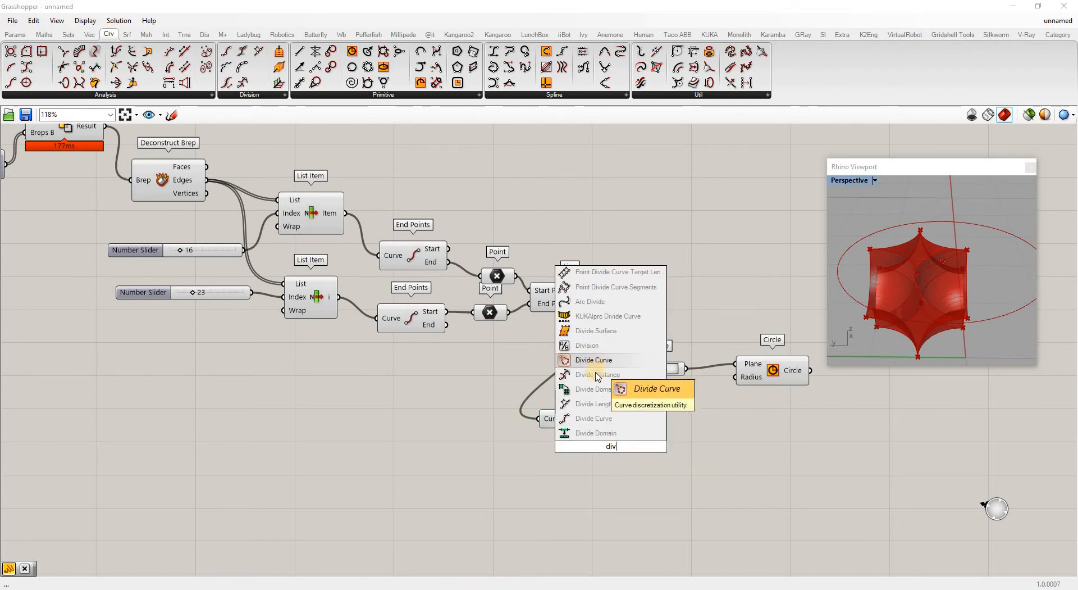
text(i)
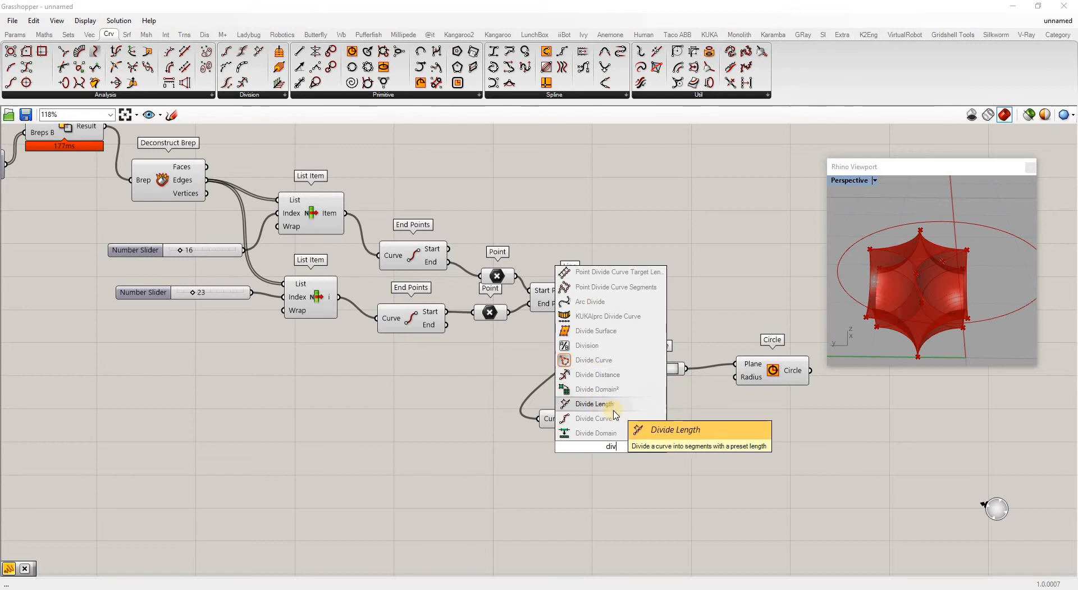
click(587, 345)
drag(616, 420, 704, 446)
- Add a number slider set to 2 and connect it to the Division's B input
double_click(541, 452)
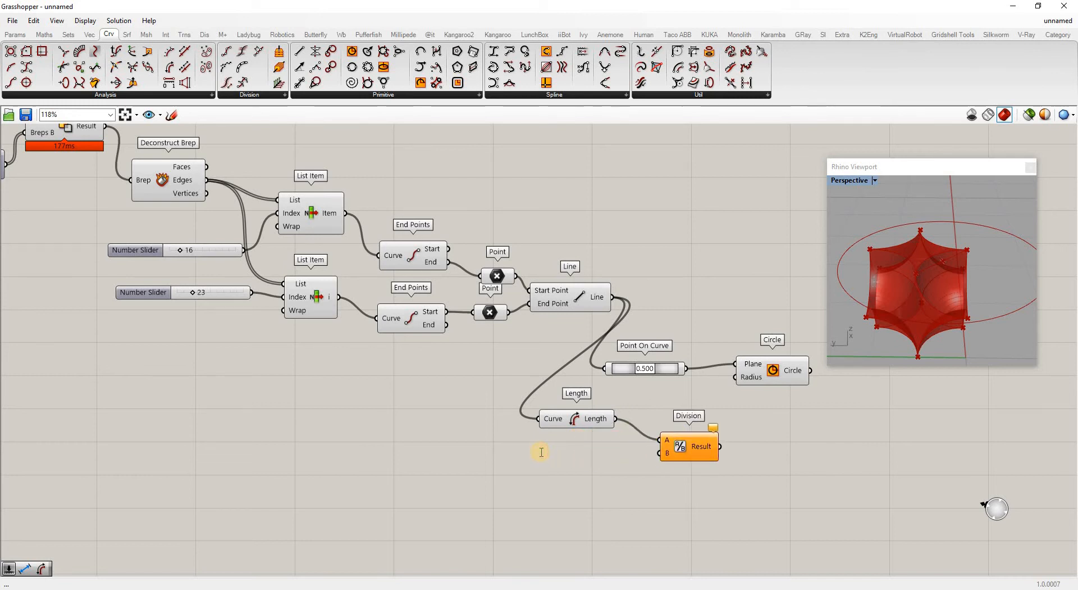
text(2)
key(Return)
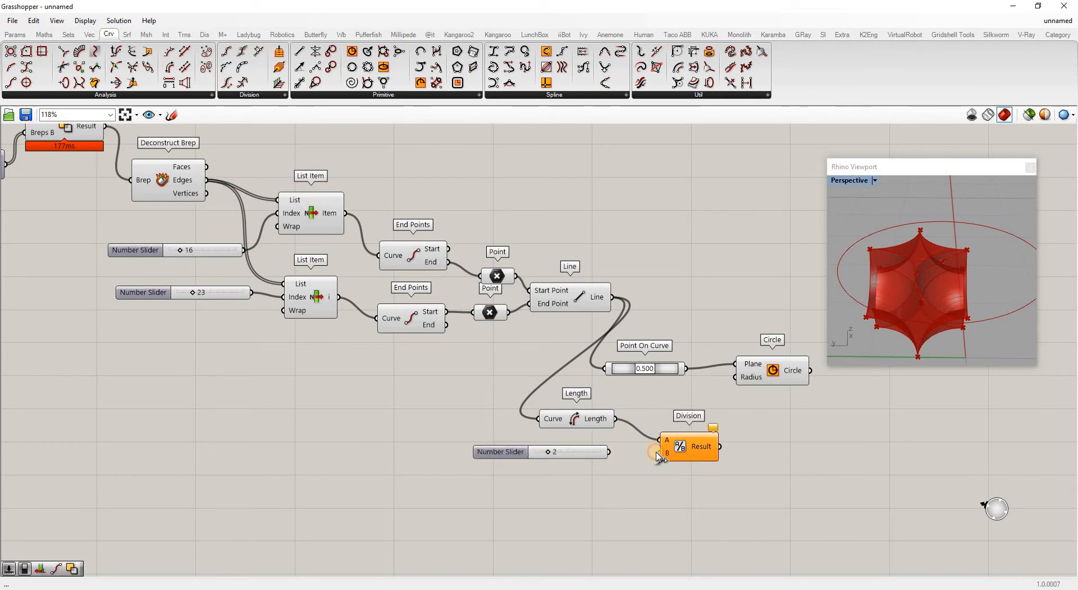
drag(661, 456, 661, 454)
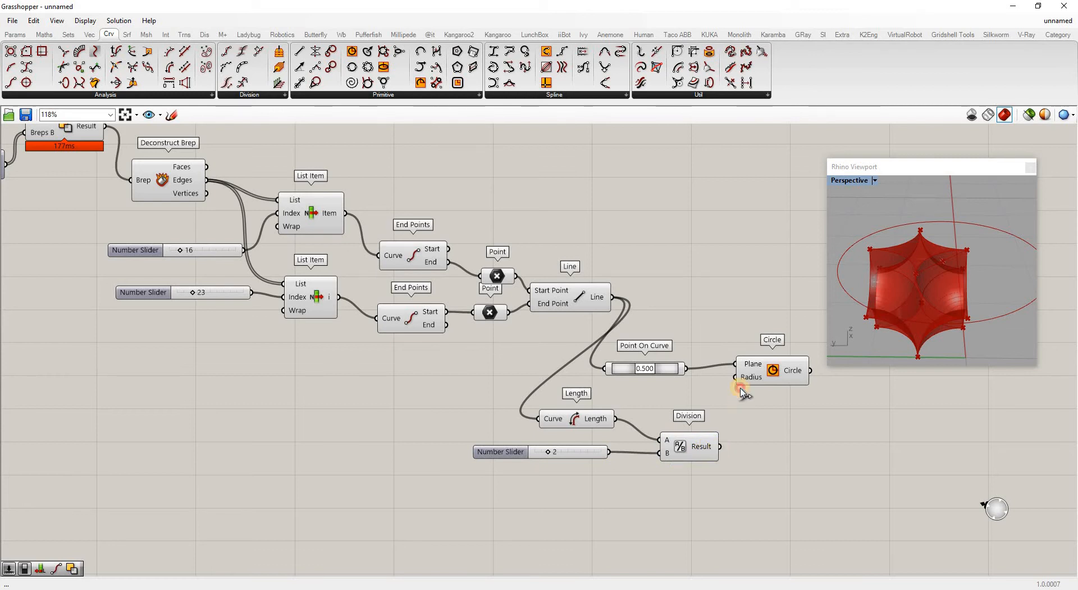
- Feed the Circle's Radius input from the Division Result and check the circle against the carved solid
drag(737, 378, 720, 446)
scroll(977, 258, up, 4)
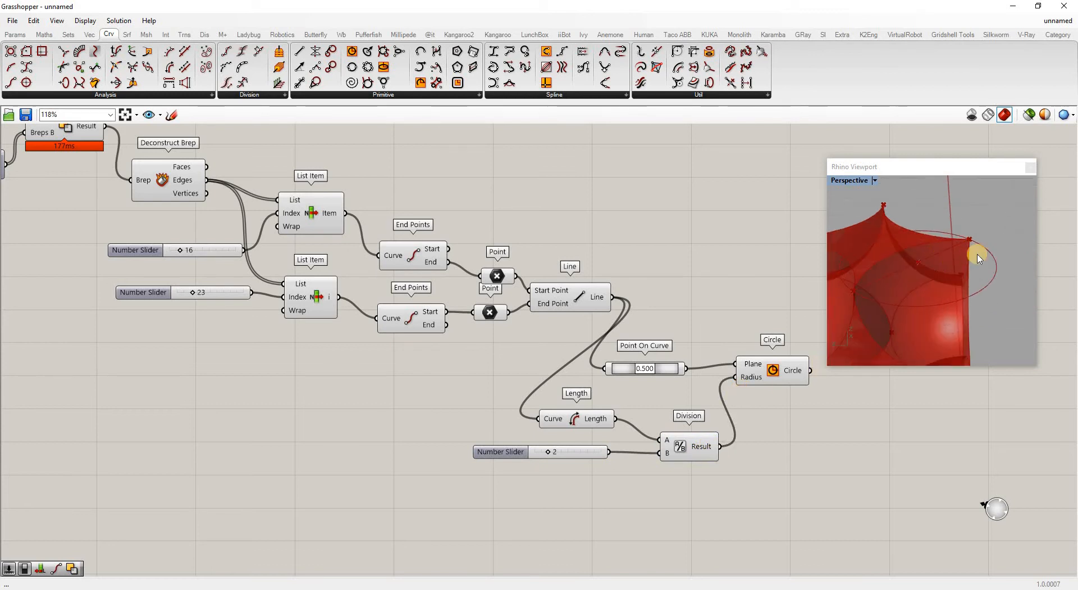
right_drag(977, 259, 943, 294)
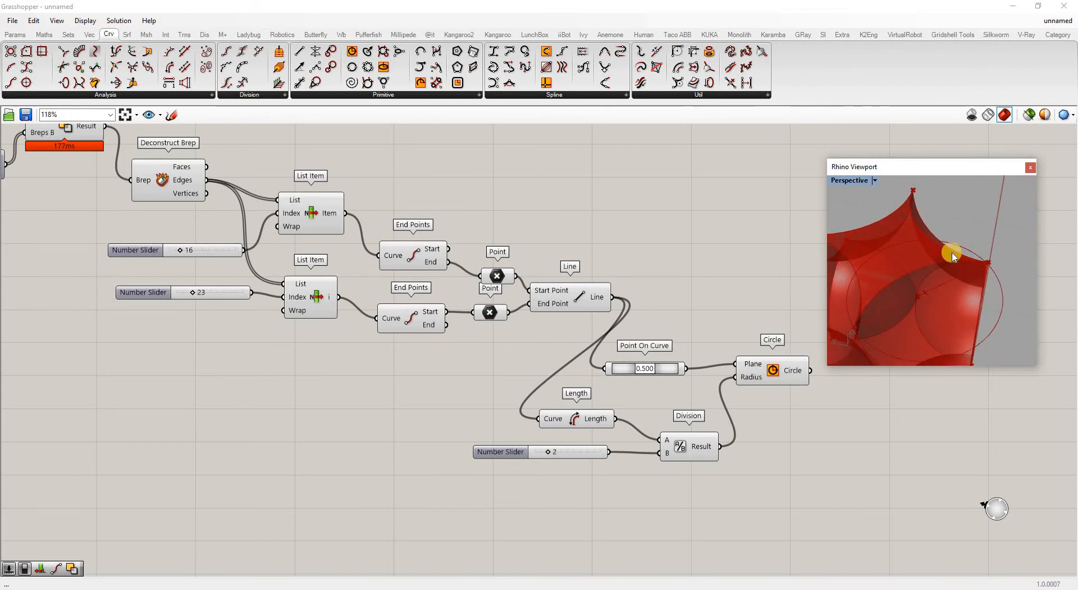
right_drag(951, 236, 796, 337)
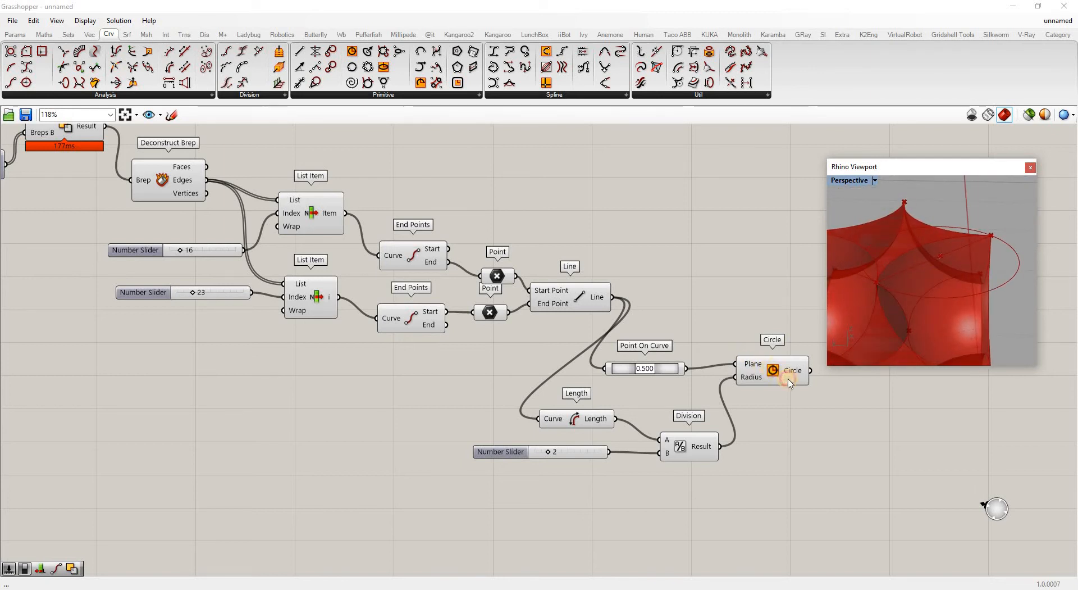
drag(790, 382, 828, 393)
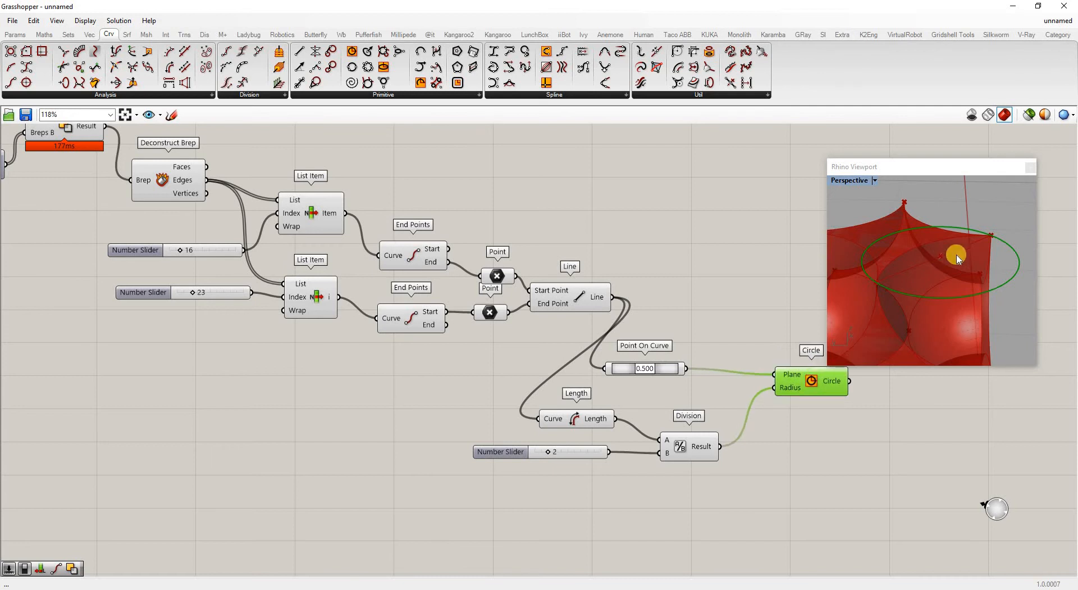
scroll(952, 257, down, 7)
right_drag(941, 260, 807, 412)
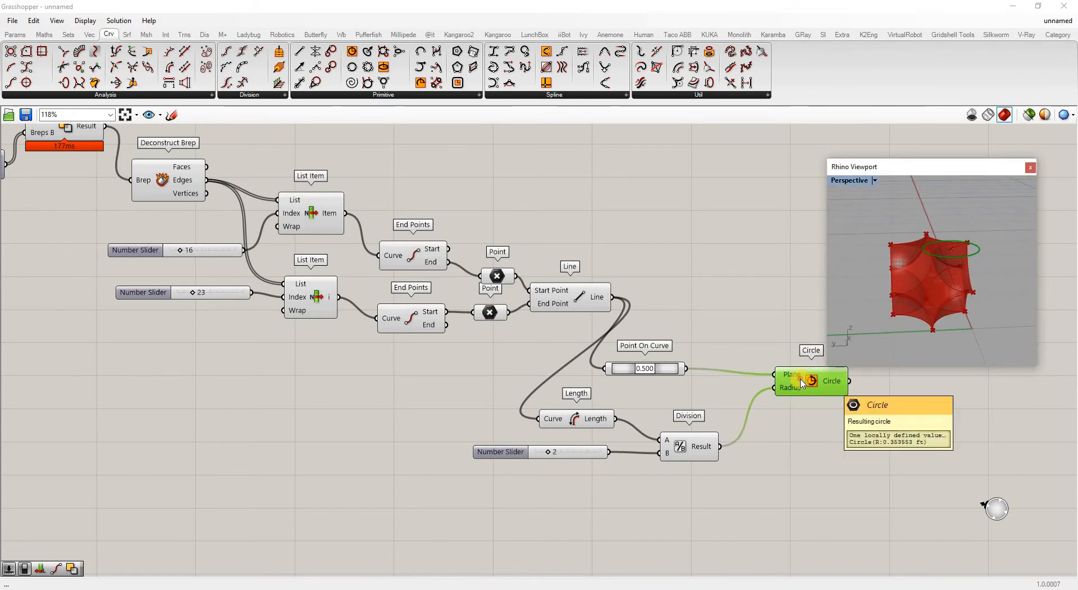
drag(830, 383, 785, 385)
- Add a Rotate 3D component and feed its Geometry input from the Circle output
double_click(863, 414)
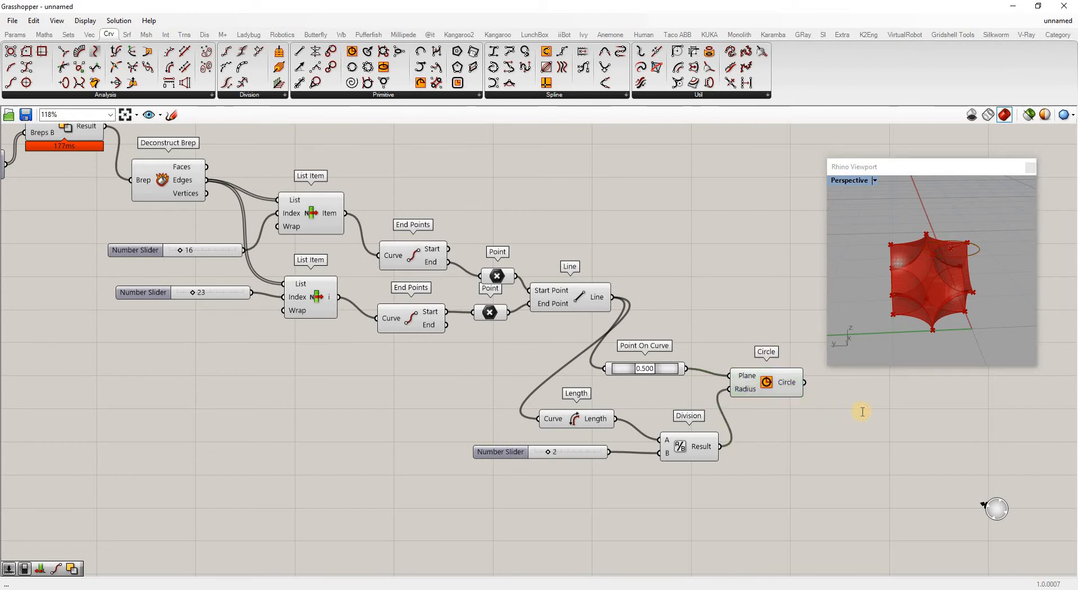
text(rot)
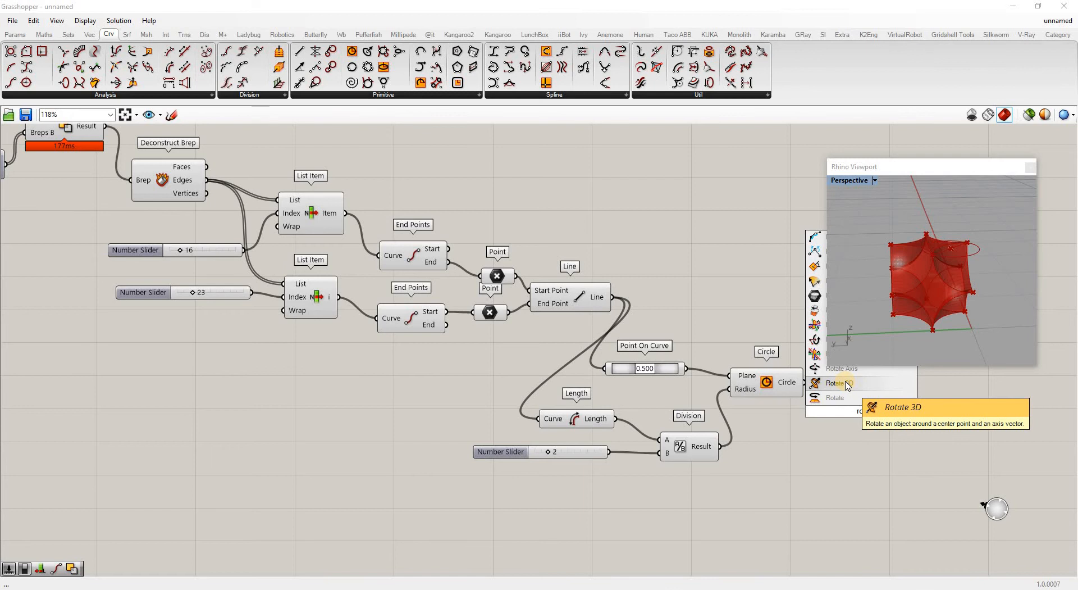
click(847, 385)
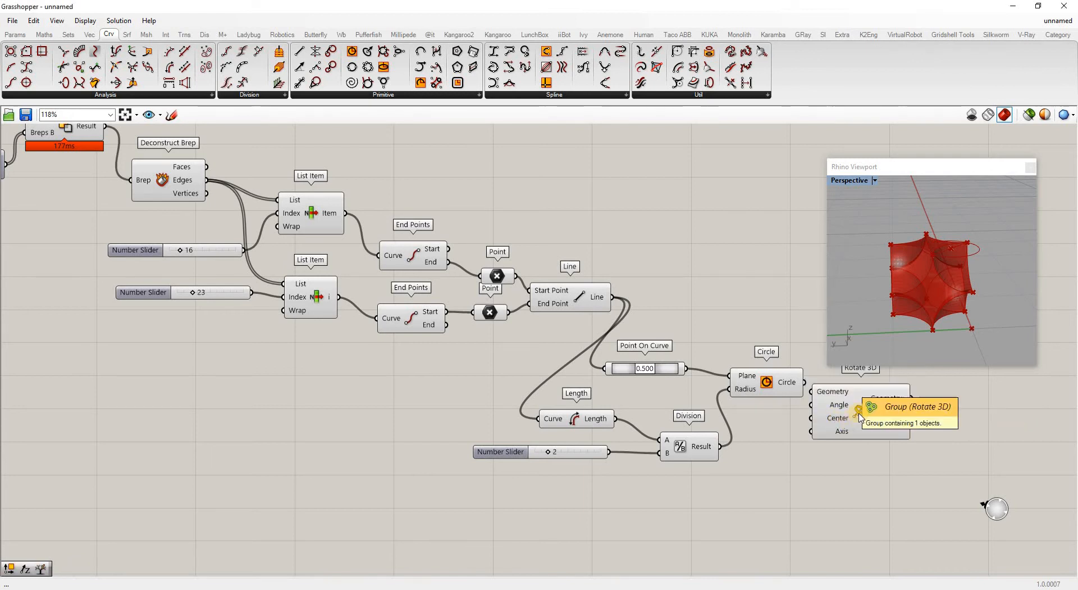
drag(870, 405, 805, 382)
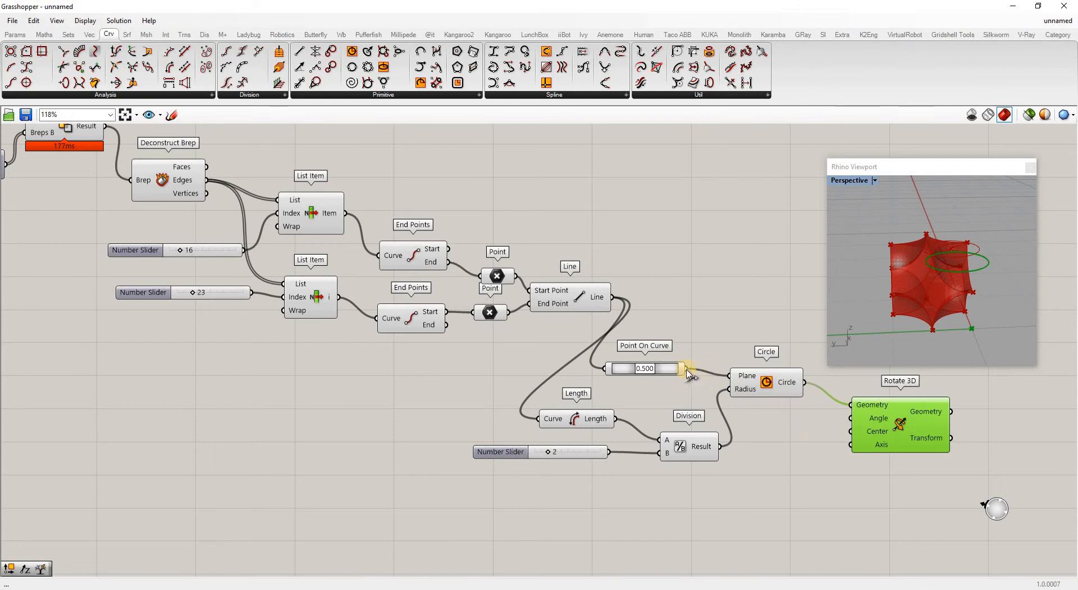
- Feed Rotate 3D's Center input from Point On Curve and its Axis input from the Line output
drag(780, 417, 852, 431)
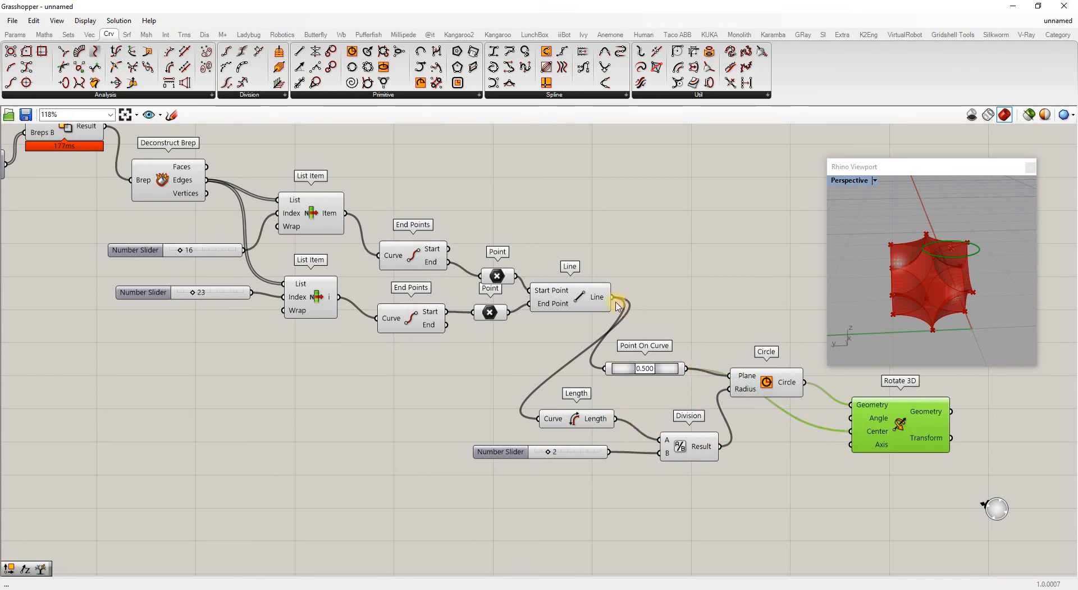
drag(630, 311, 852, 444)
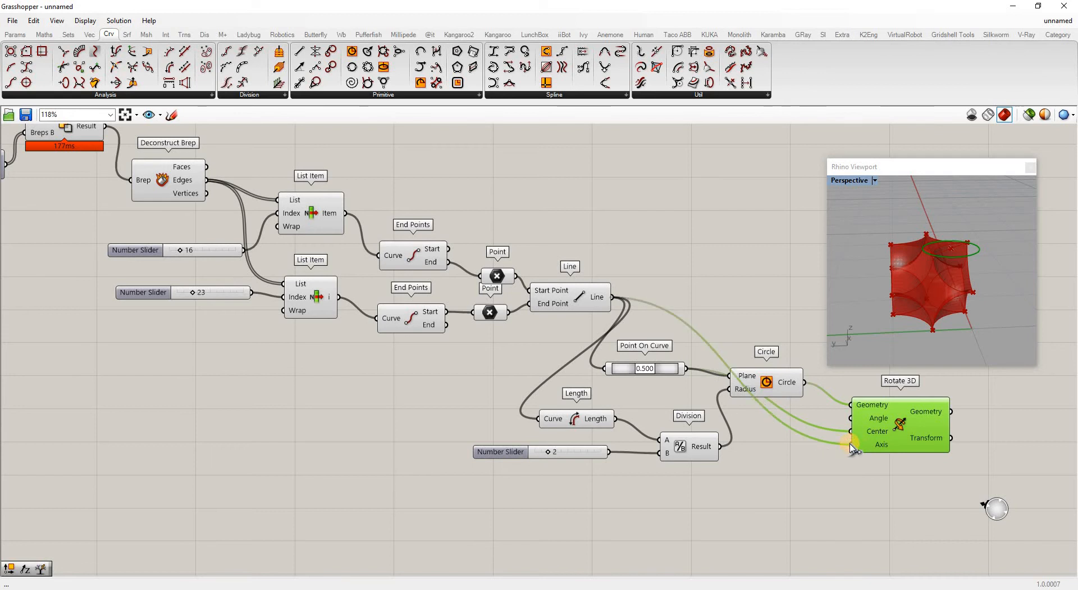
- Turn off the preview of the Circle, Point On Curve, Length and Division components
click(769, 383)
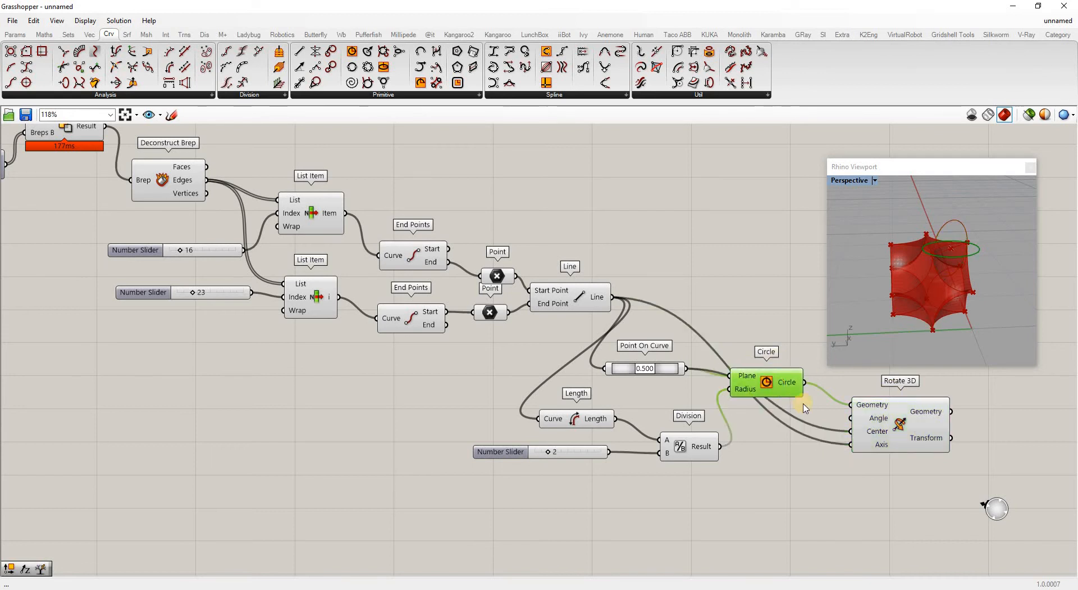
right_click(769, 380)
click(788, 404)
drag(563, 371, 486, 365)
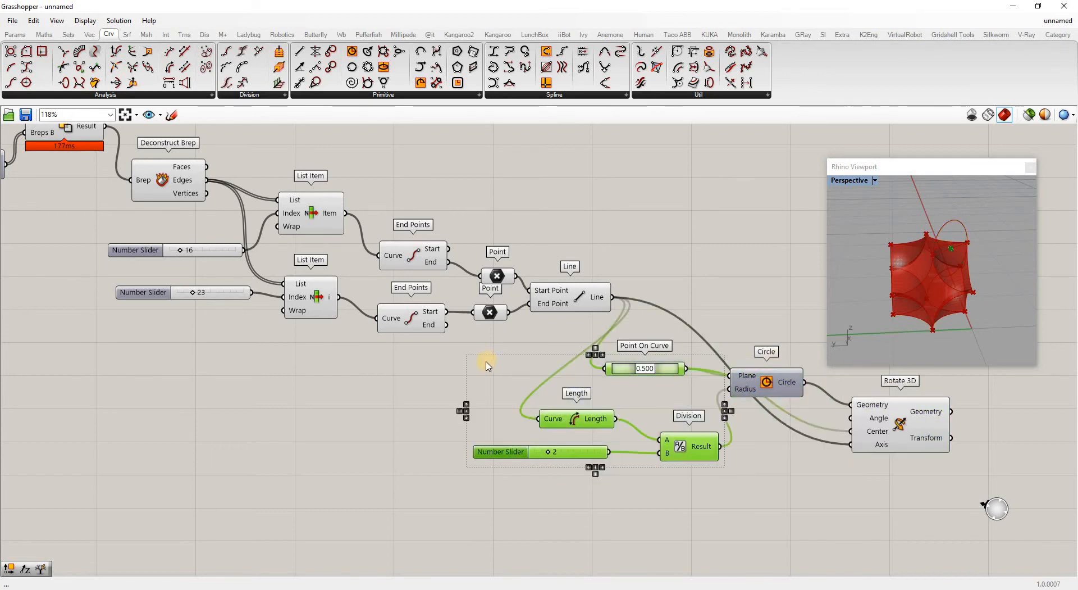
middle_click(521, 381)
click(531, 386)
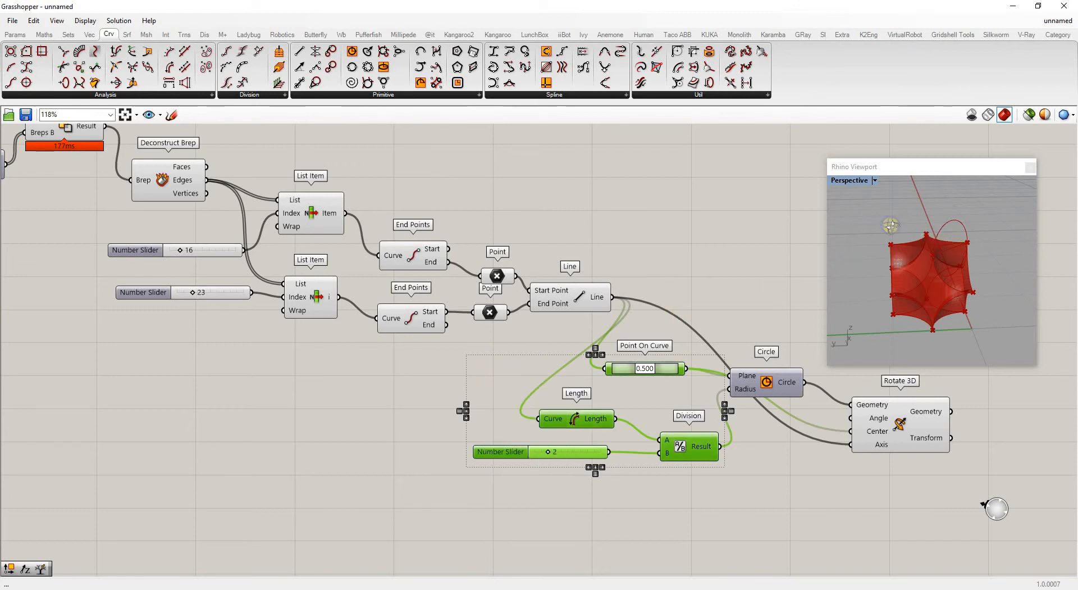
- Examine the edges picked by the two List Item components against the carved solid in the Rhino viewport
right_drag(953, 241, 859, 274)
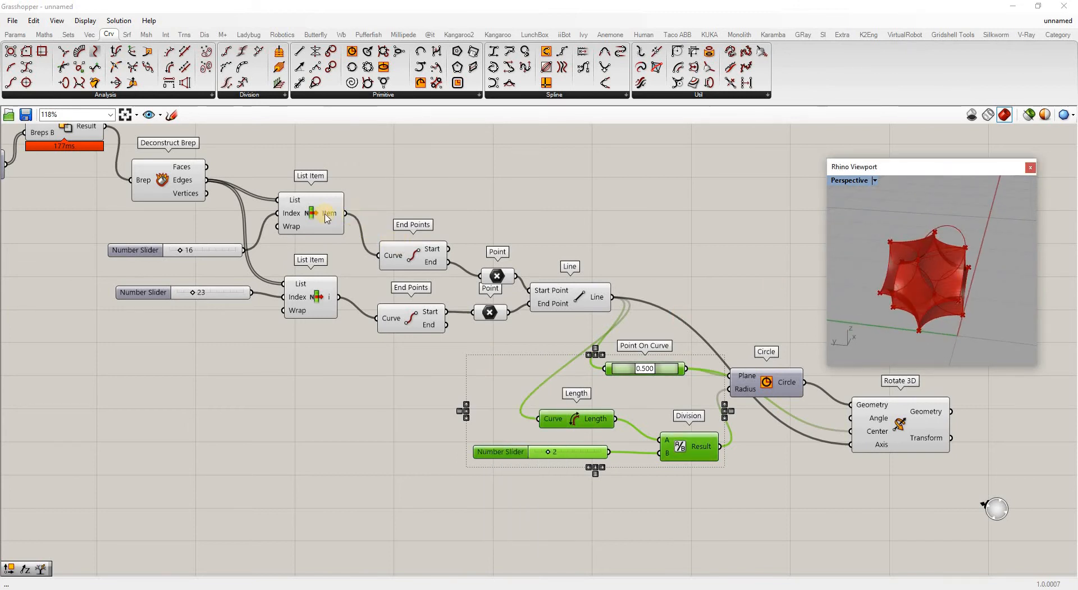
click(308, 216)
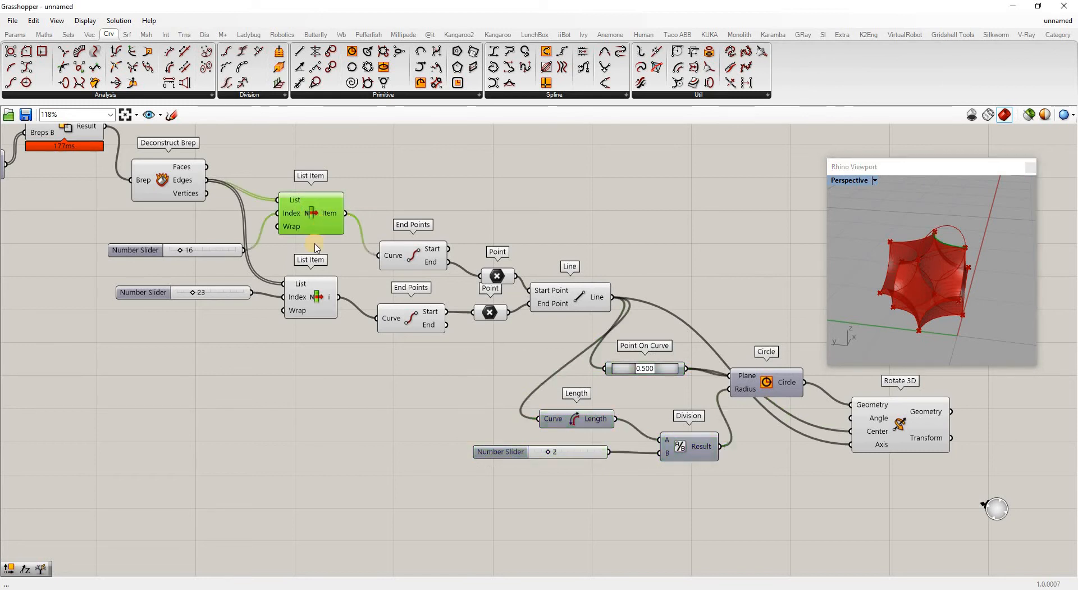
click(316, 300)
scroll(896, 240, up, 5)
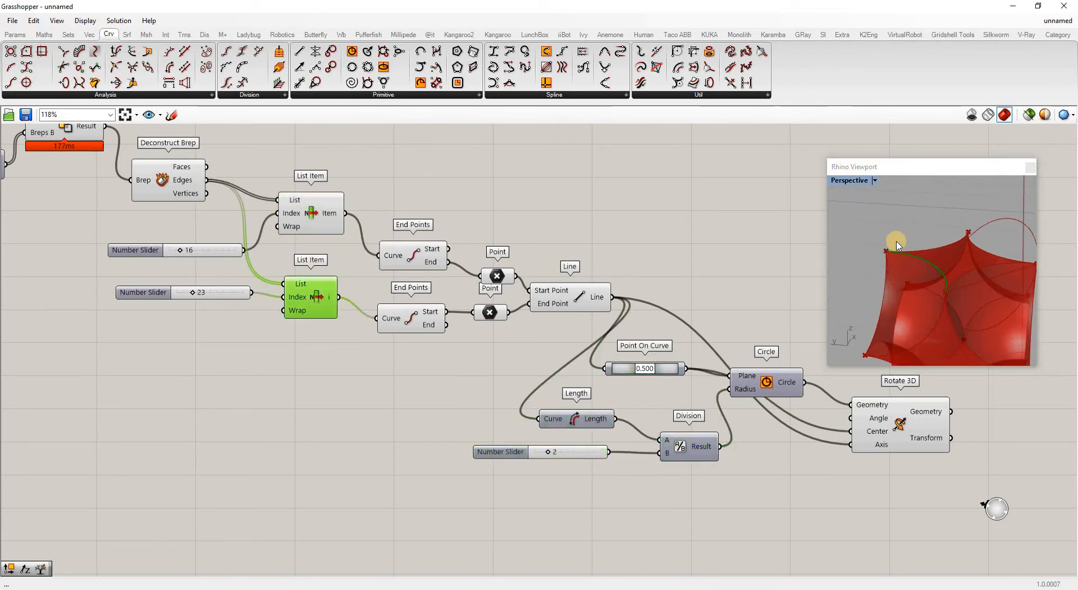
scroll(971, 282, down, 2)
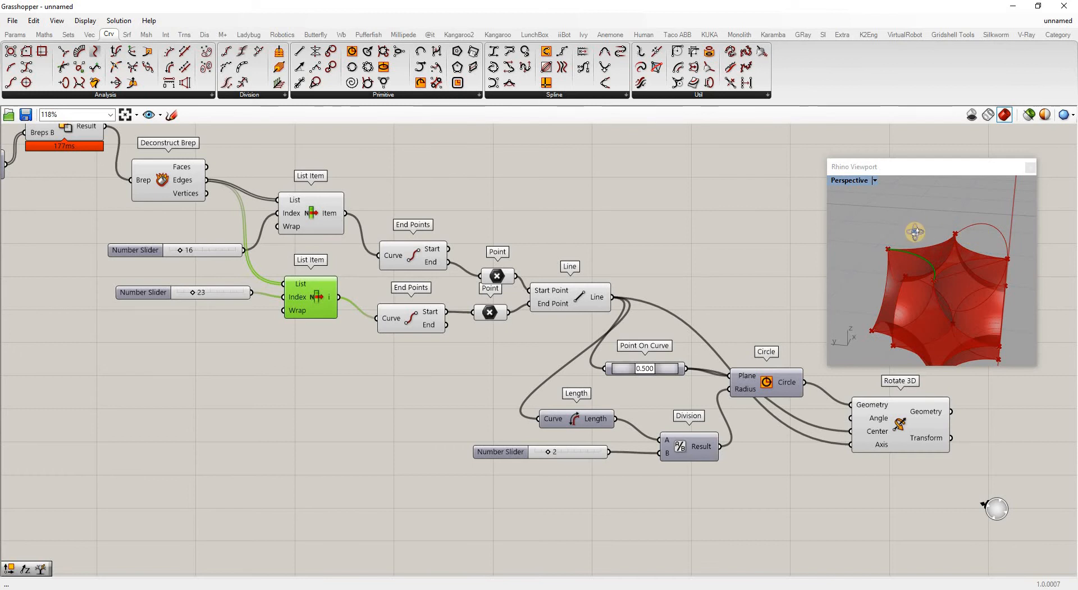
right_drag(899, 247, 915, 240)
drag(928, 172, 965, 141)
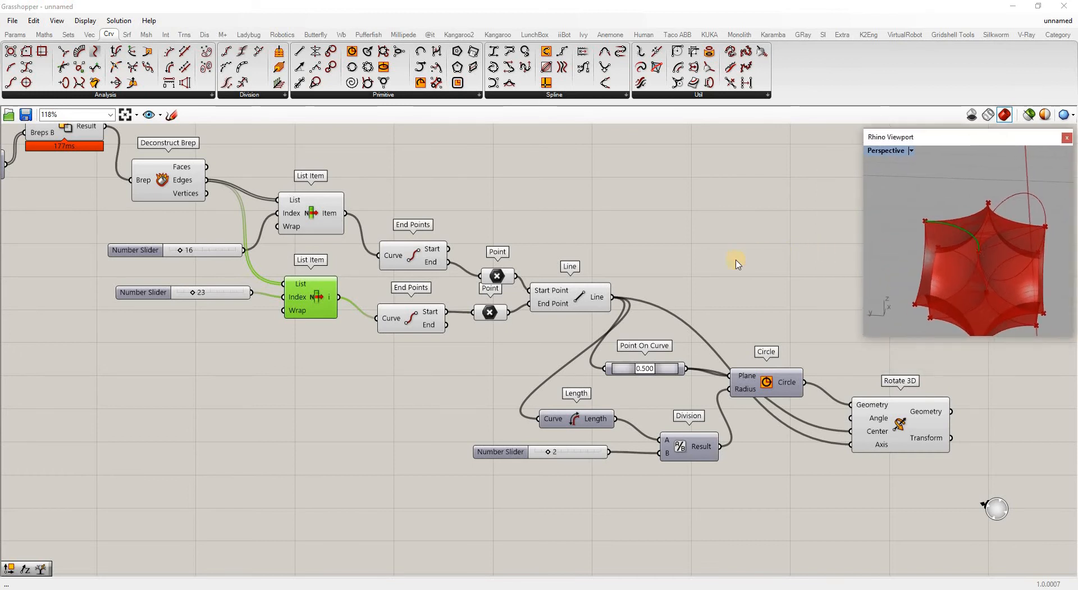
- Move the Rotate 3D component up so it sits above the Circle component, level with the Line component
scroll(737, 260, down, 5)
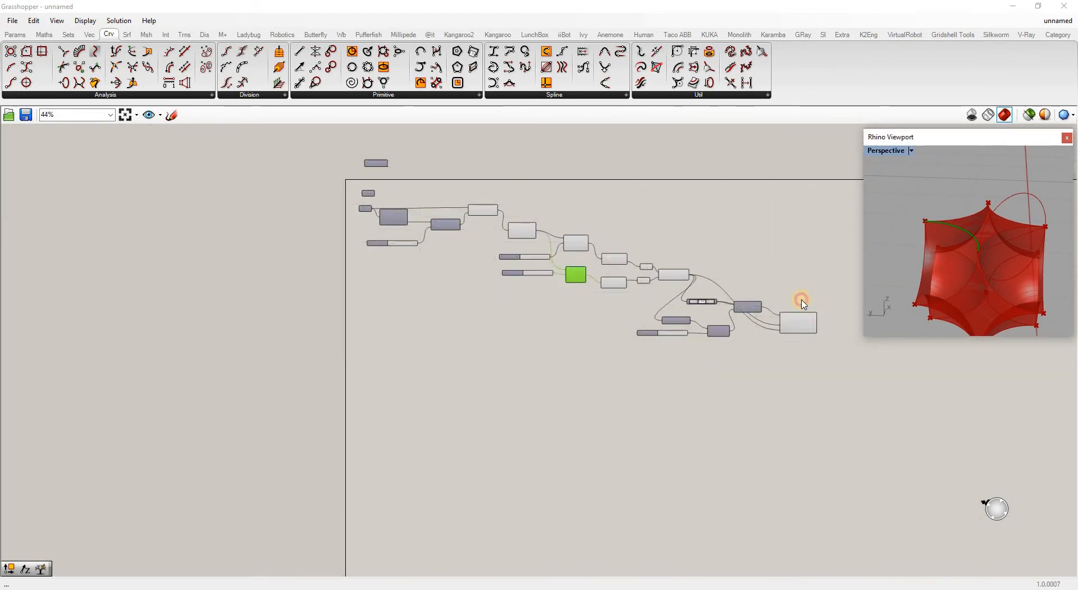
drag(801, 327, 786, 289)
click(641, 298)
scroll(642, 297, down, 3)
scroll(760, 289, up, 5)
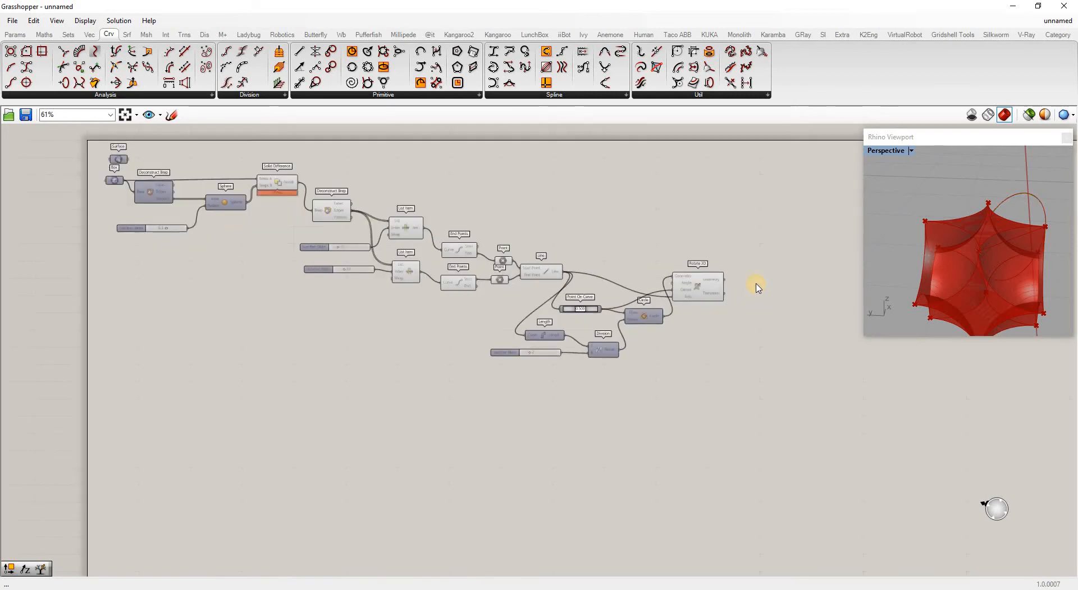
- Add a Sweep2 component beside Rotate 3D
double_click(786, 272)
text(swee)
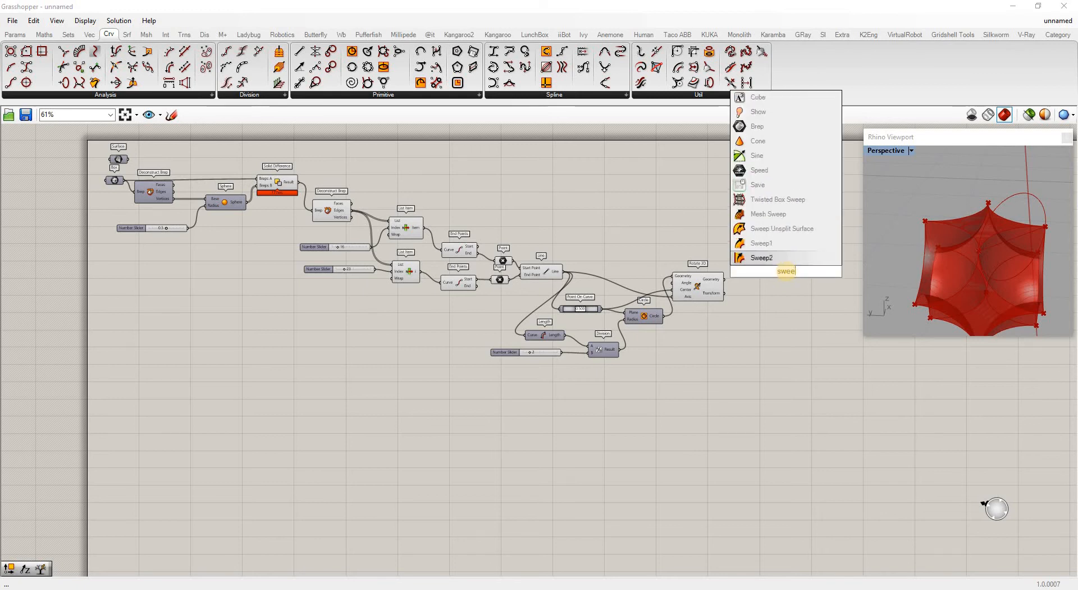
text(p3)
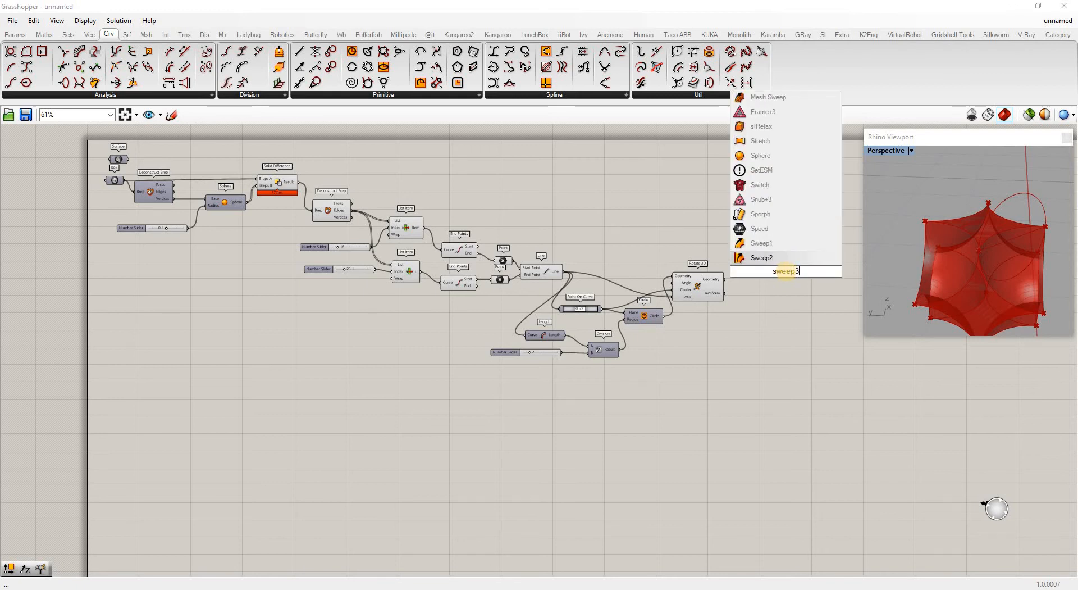
click(764, 258)
scroll(770, 281, up, 4)
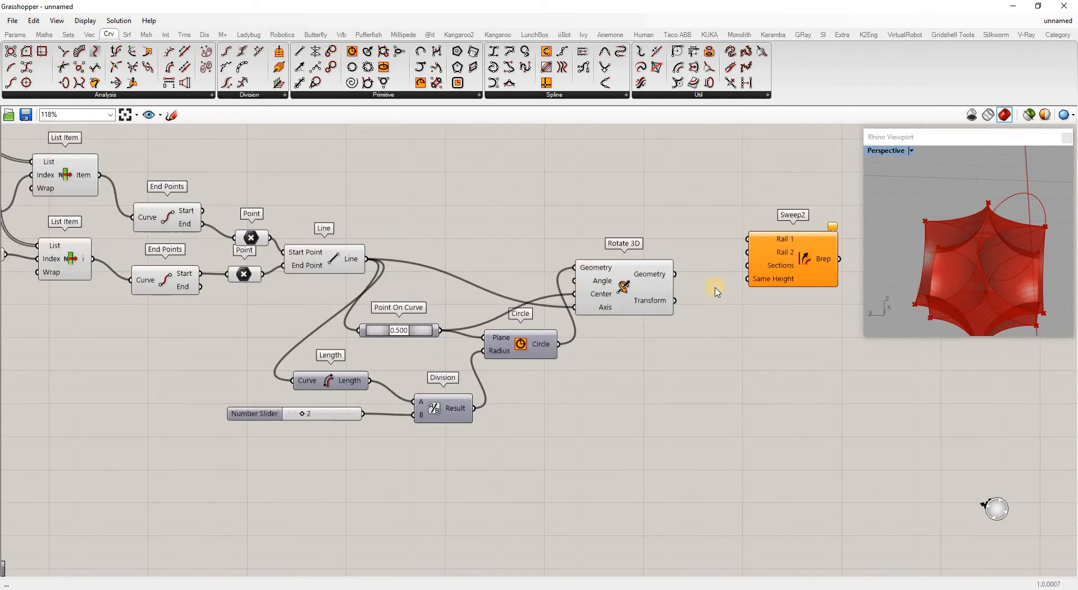
- Feed Sweep2's Sections from Rotate 3D's Geometry, and its Rail 1 and Rail 2 from the upper and lower List Item outputs
scroll(699, 280, down, 2)
drag(719, 279, 686, 278)
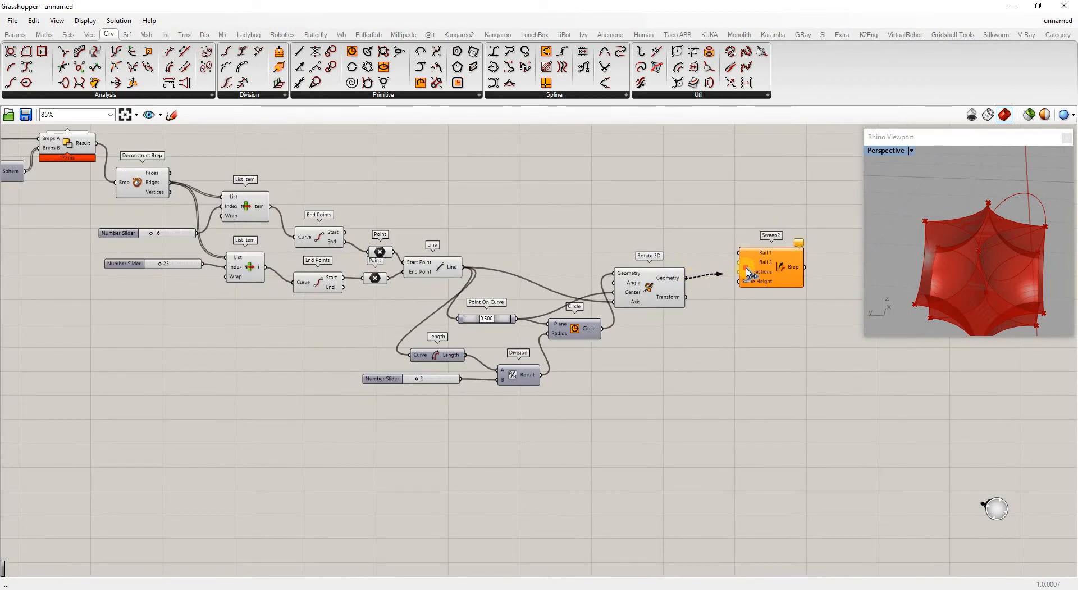
drag(767, 264, 751, 255)
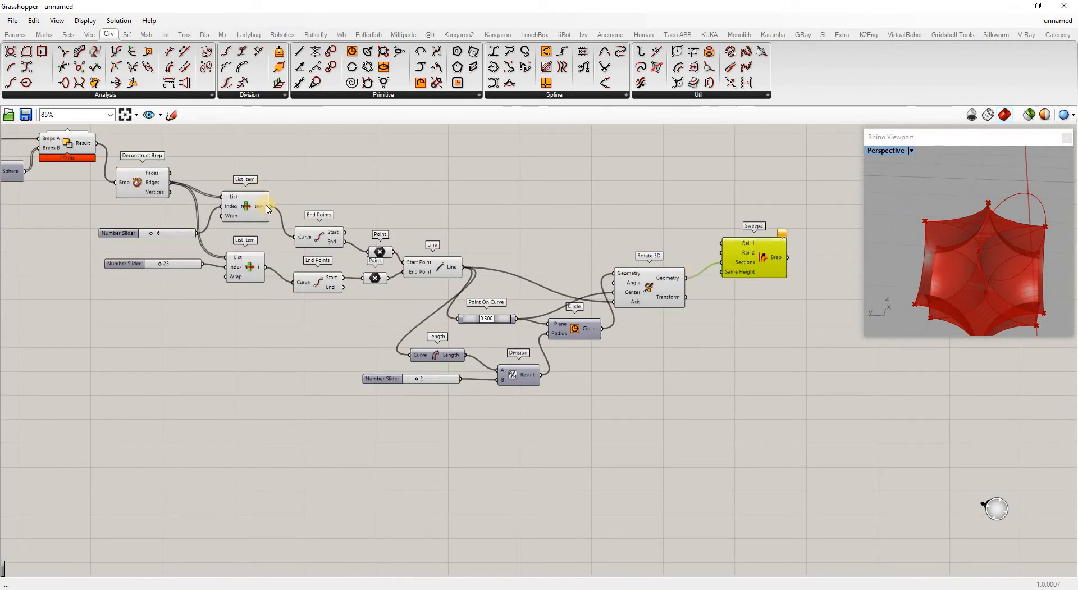
drag(270, 206, 723, 252)
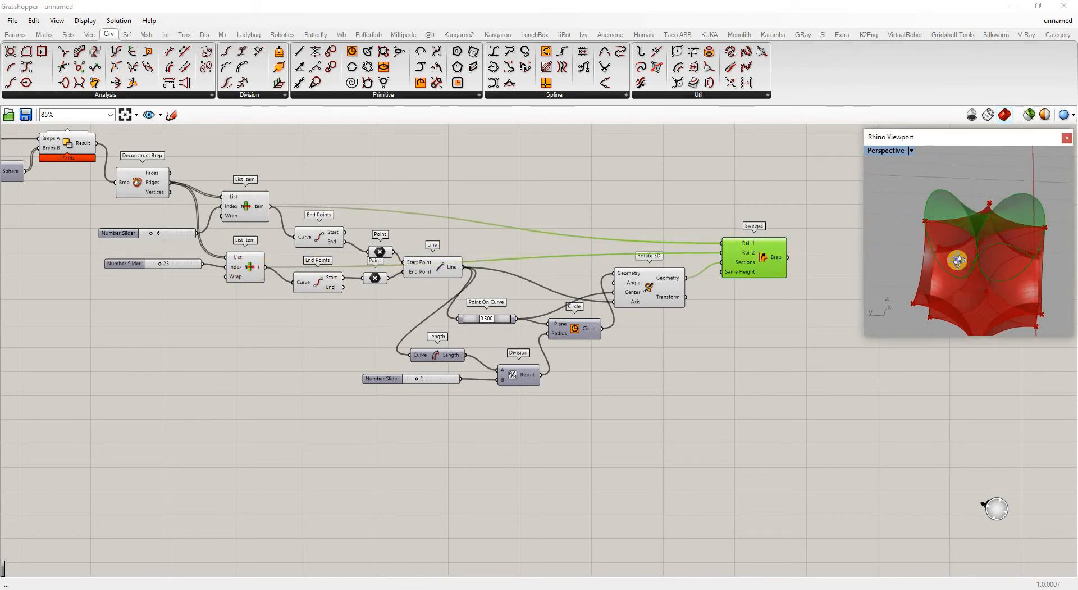
right_drag(957, 261, 901, 264)
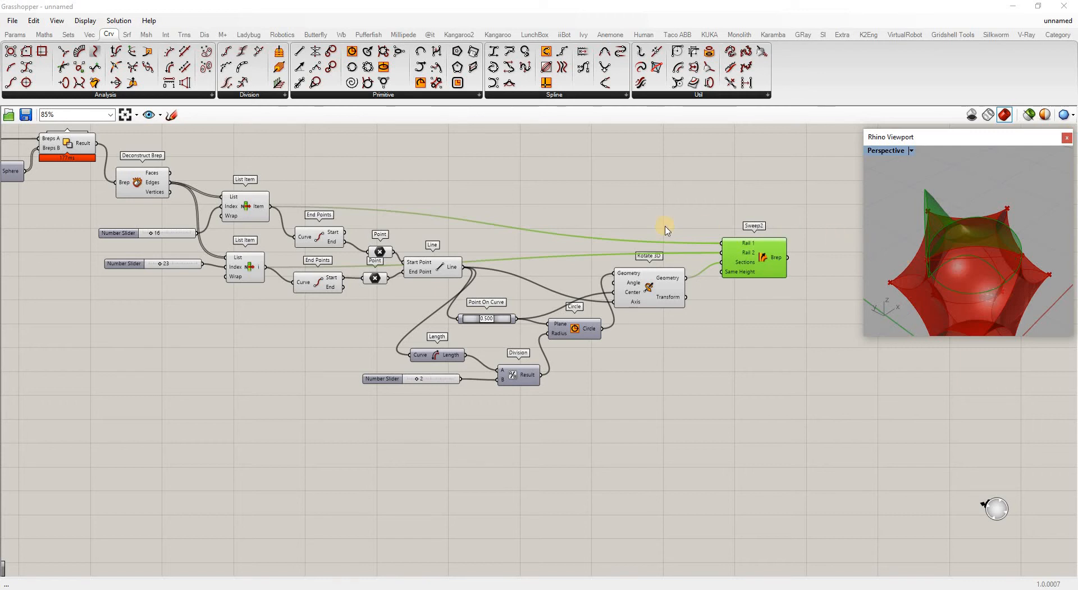
double_click(562, 207)
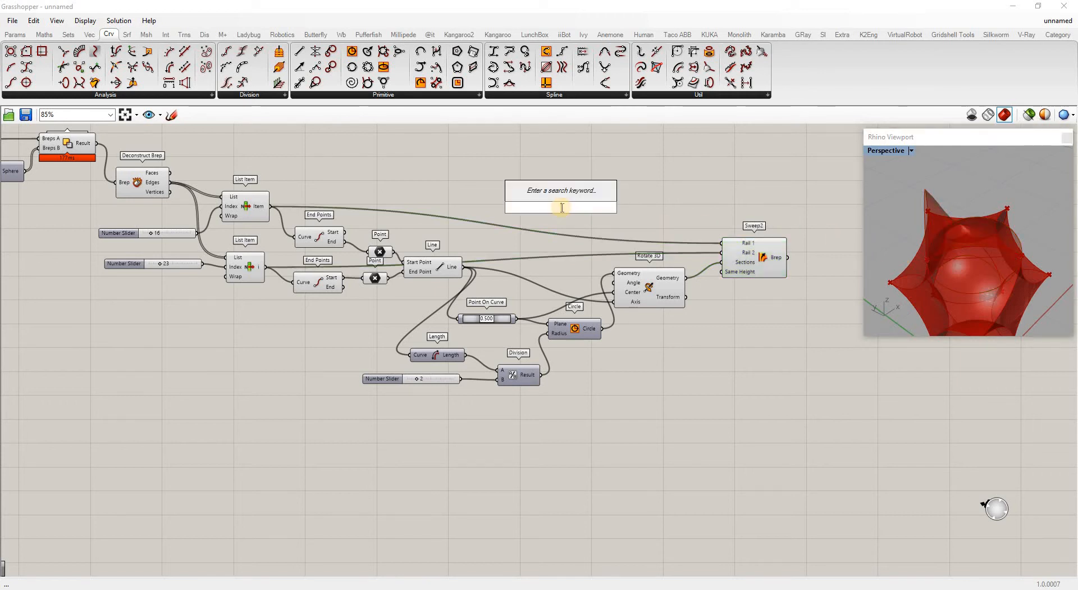
text(rev)
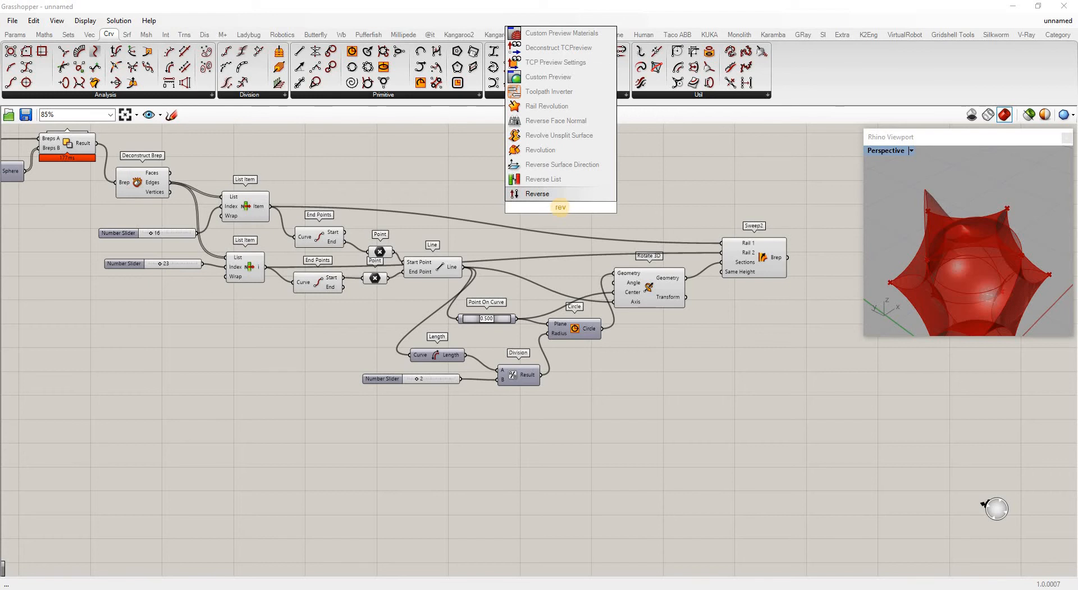
key(BackSpace)
key(BackSpace)
key(BackSpace)
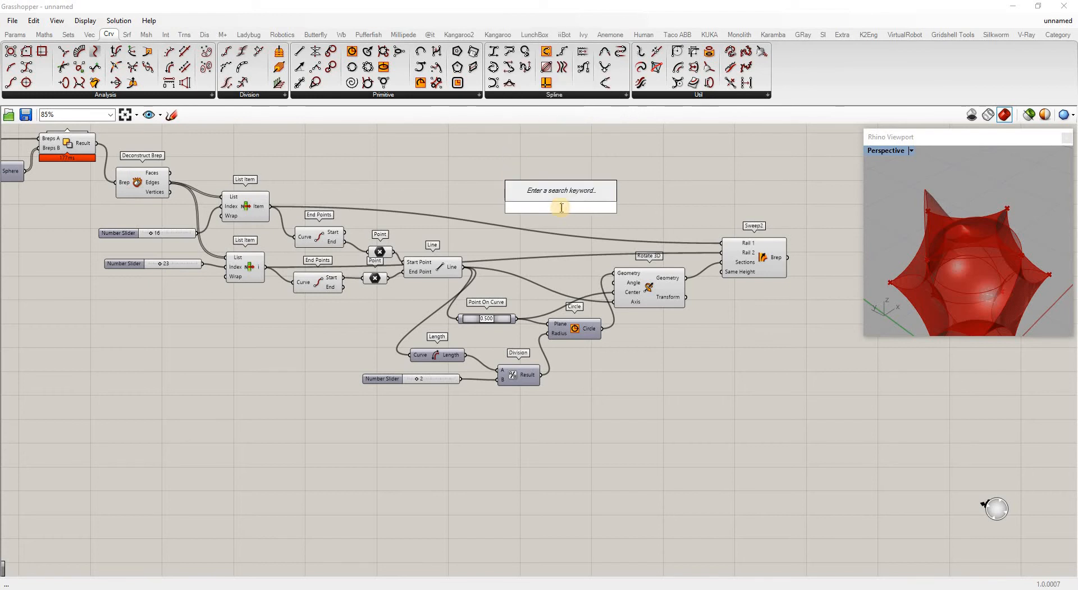
- Add a Flip Curve component, route the upper List Item's output through it into Sweep2's Rail 1, and check the swept surface
text(flip)
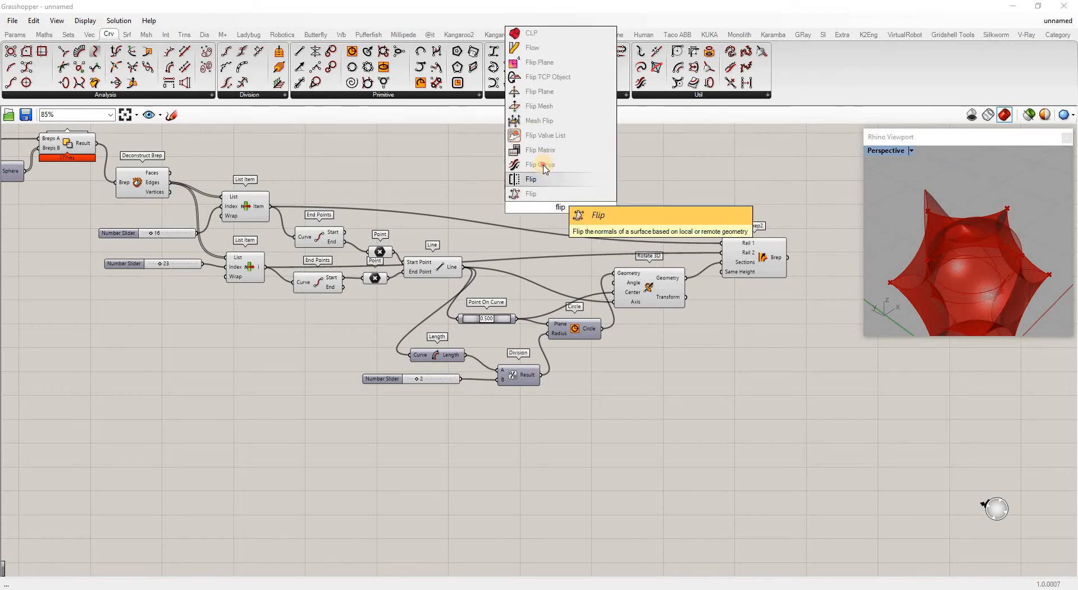
key(Return)
drag(479, 204, 536, 203)
drag(683, 229, 721, 243)
right_drag(941, 254, 905, 215)
right_drag(1020, 225, 874, 307)
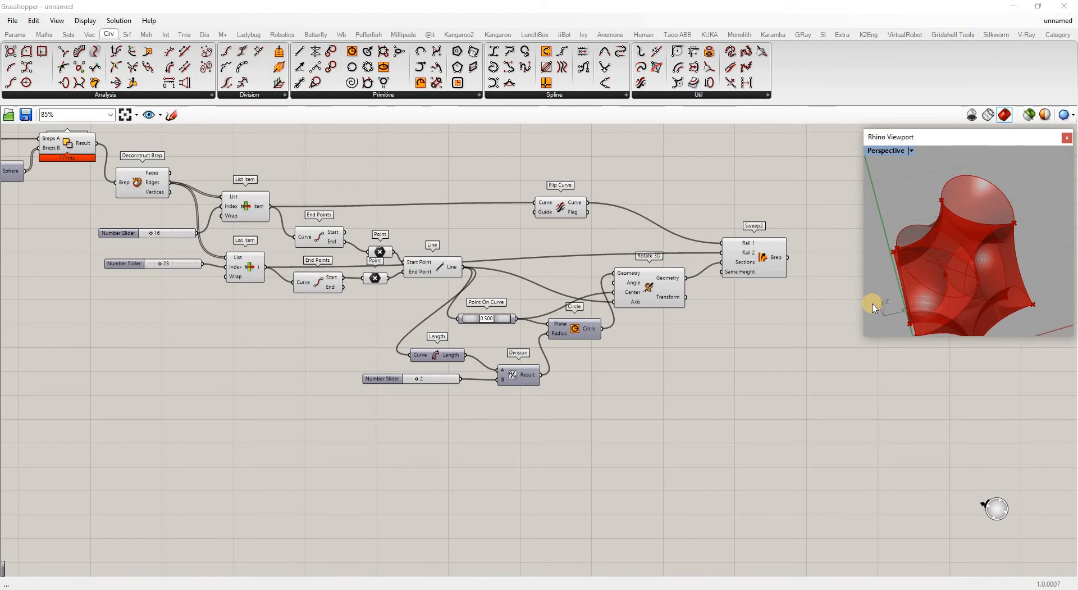
- Add a Cap Holes component after Sweep2 and feed its Brep input from the Sweep2 output
double_click(815, 258)
text(cap)
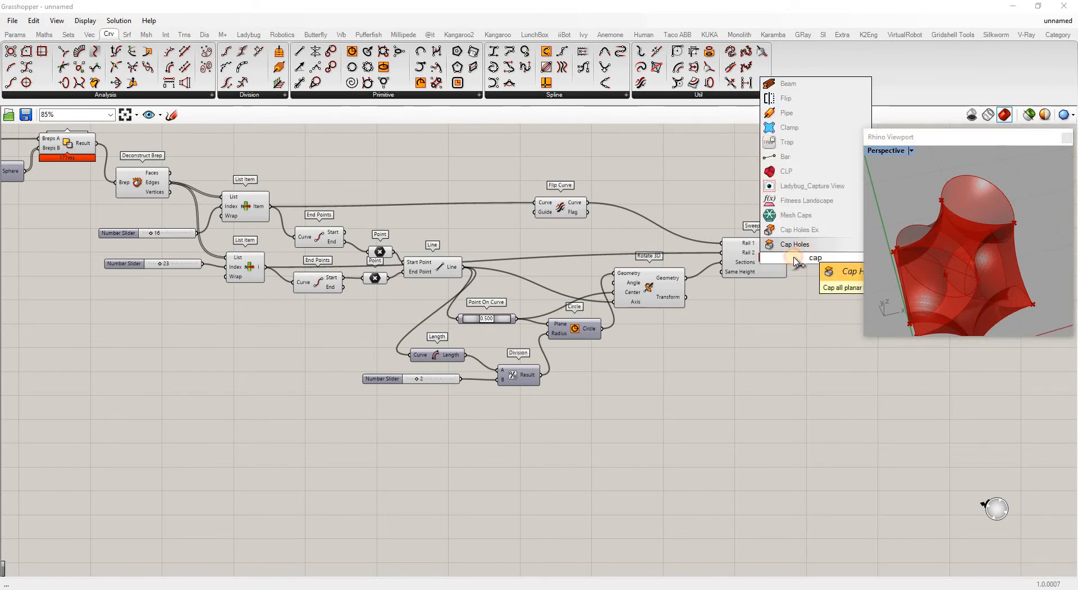
click(804, 249)
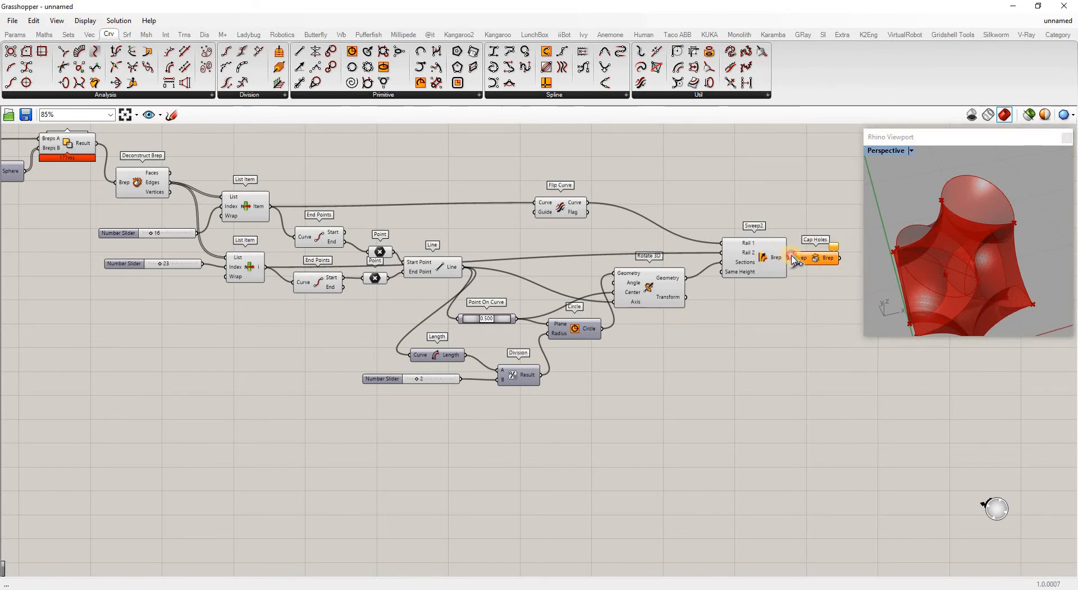
drag(787, 257, 792, 258)
right_drag(954, 216, 936, 197)
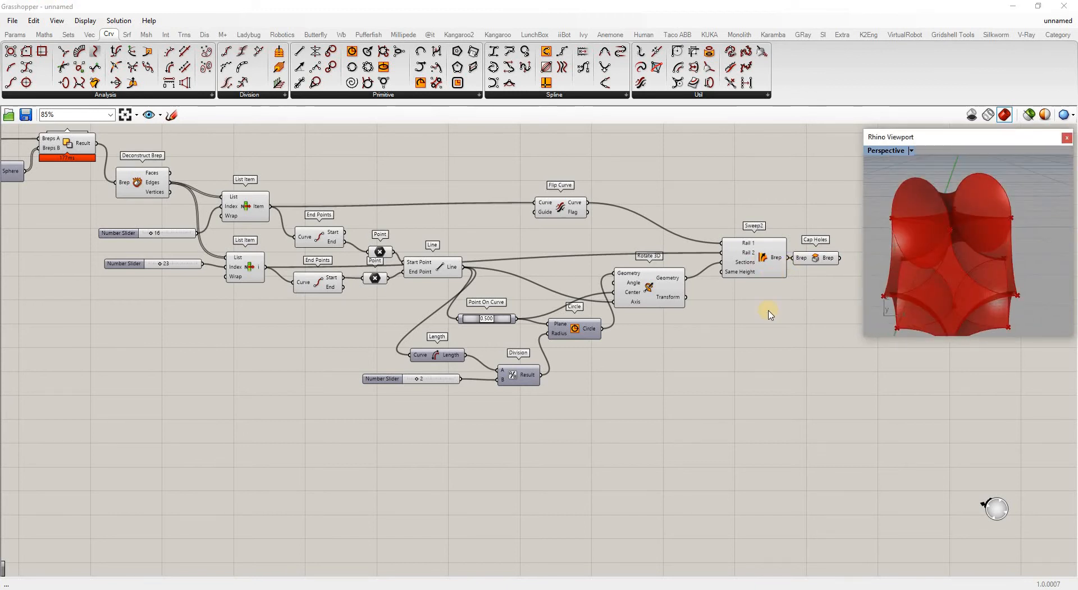
- Turn off the preview of the components from Deconstruct Brep through Sweep2, and check the carved solid against the capped sweep
drag(765, 330, 199, 145)
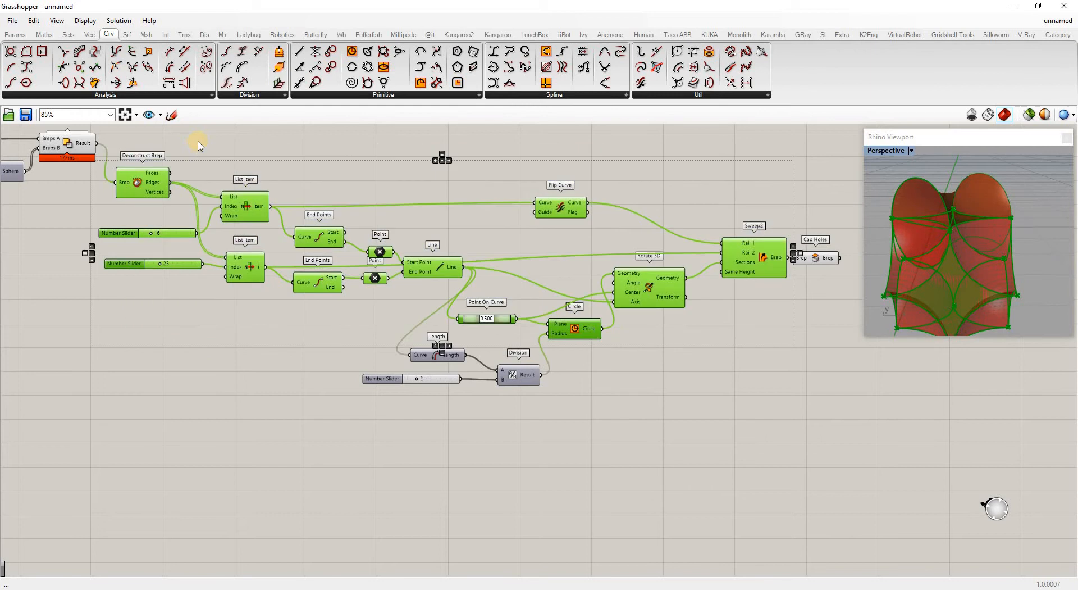
right_click(242, 169)
click(245, 168)
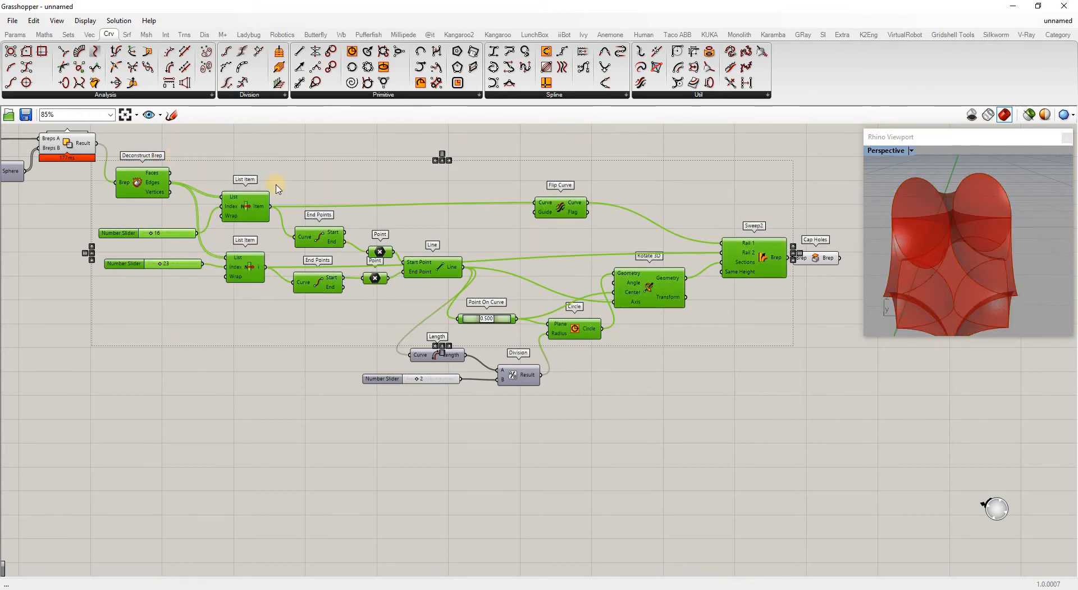
click(69, 144)
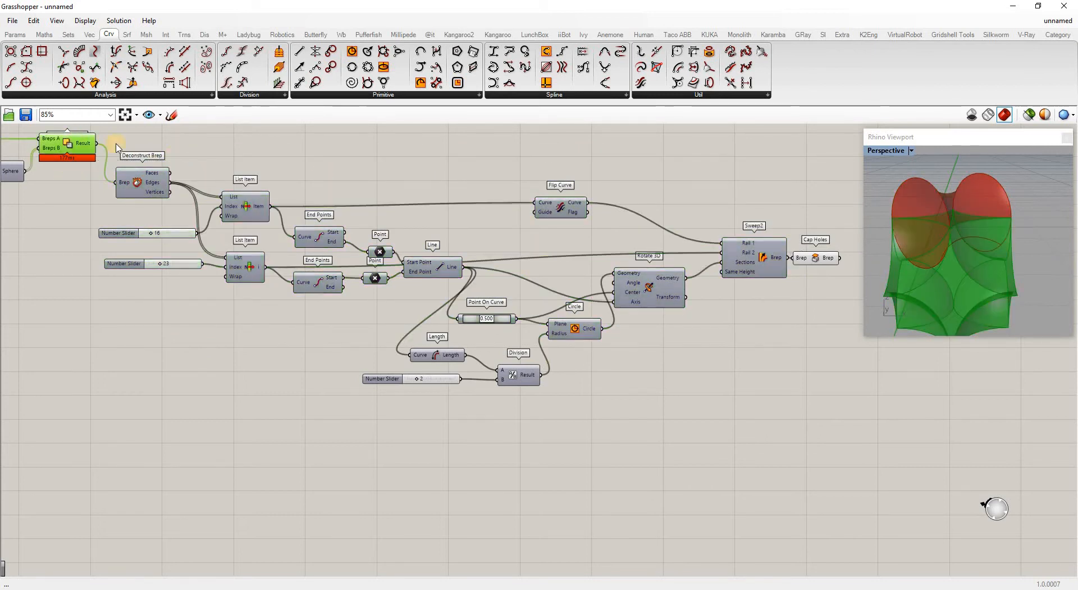
click(817, 259)
right_drag(1023, 260, 547, 310)
- Add a second Solid Difference component after Cap Holes
scroll(727, 272, down, 3)
scroll(715, 265, up, 5)
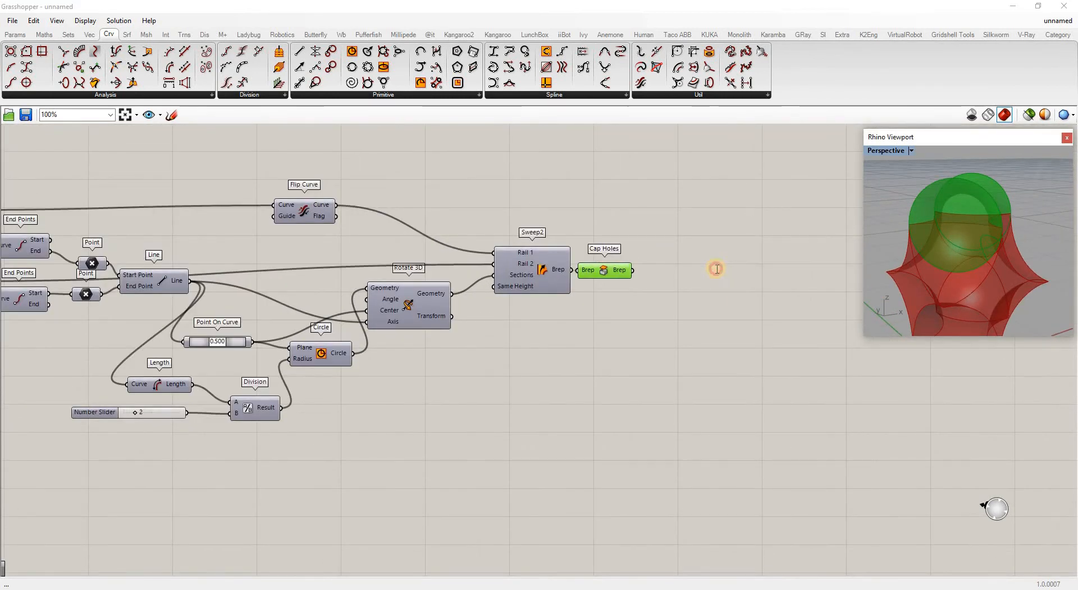
double_click(717, 268)
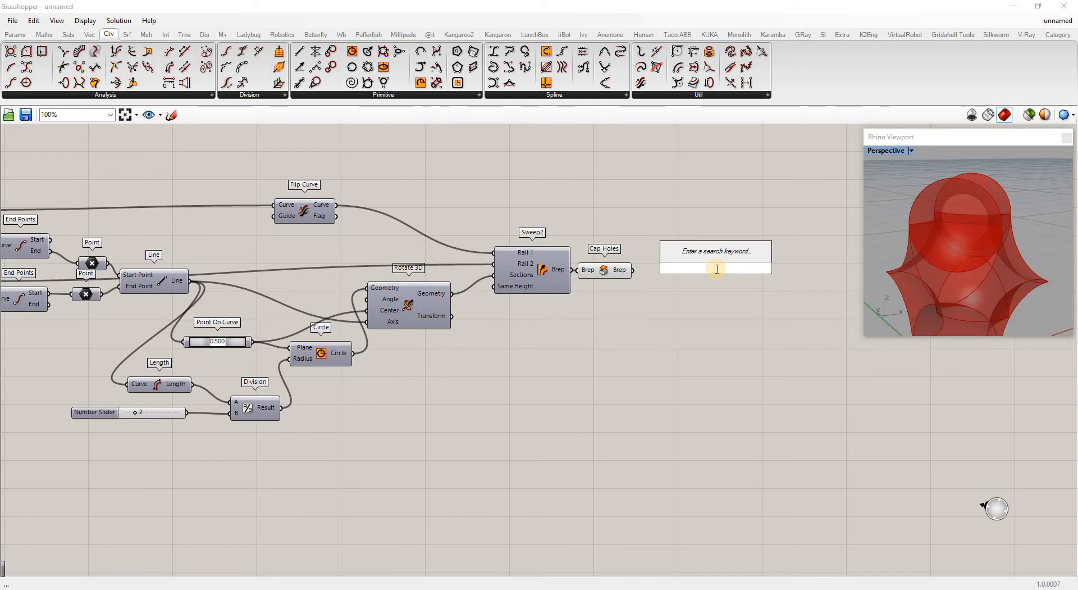
text(diff)
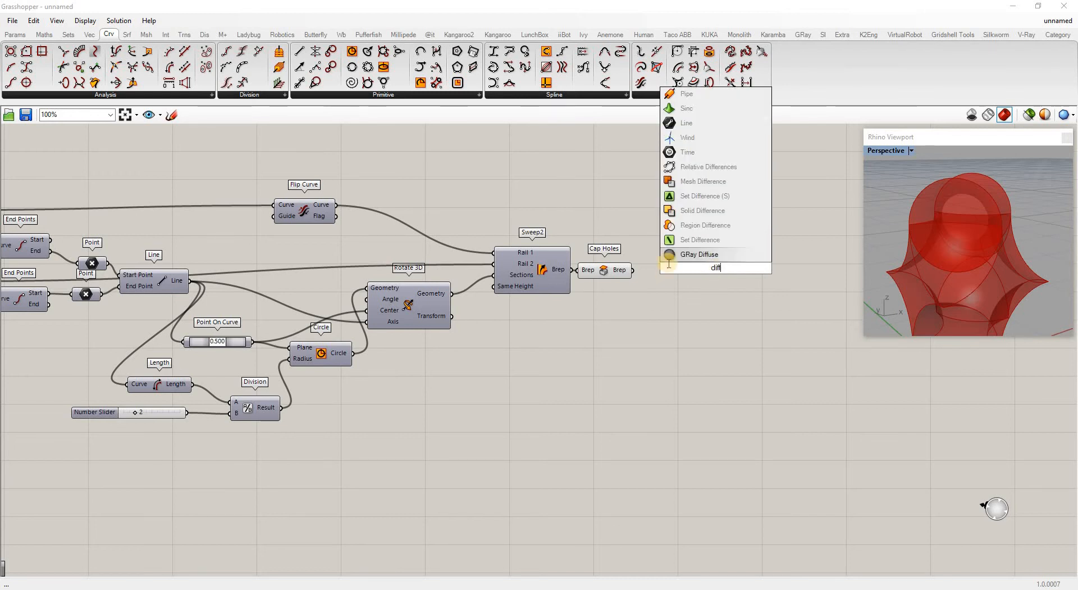
key(Return)
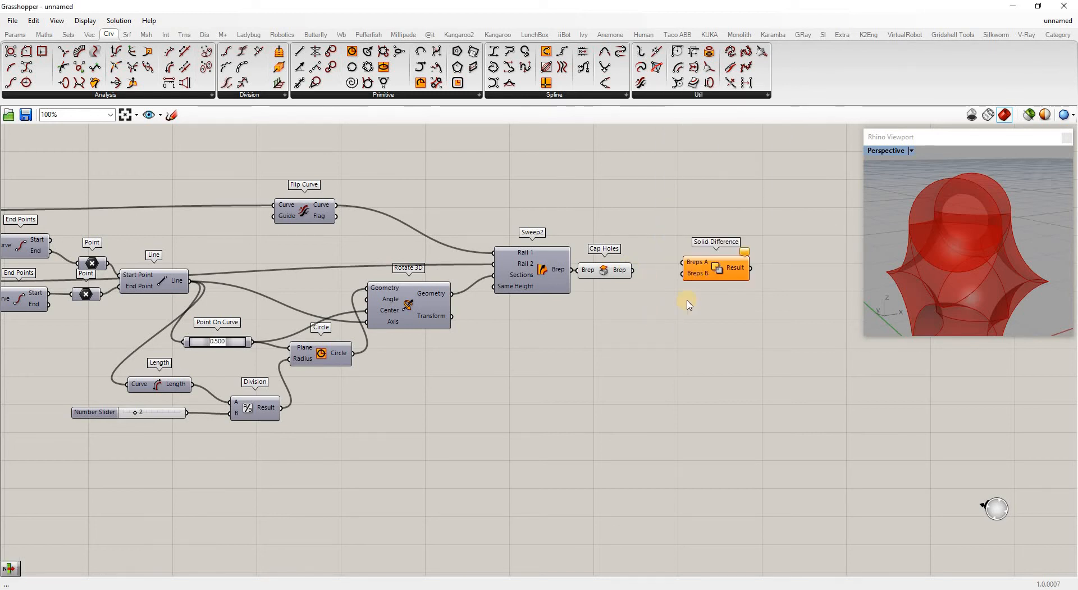
scroll(665, 298, down, 3)
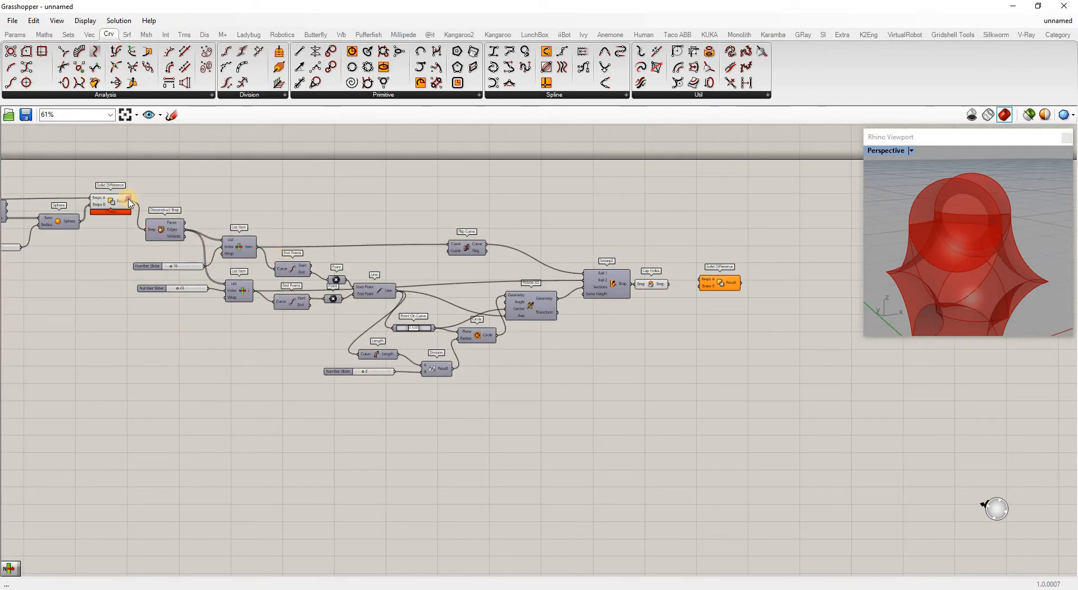
- Feed the first Solid Difference's Result and the Cap Holes output into the new Solid Difference's Breps A and B, and hide the Cap Holes preview
drag(634, 253, 702, 239)
click(717, 284)
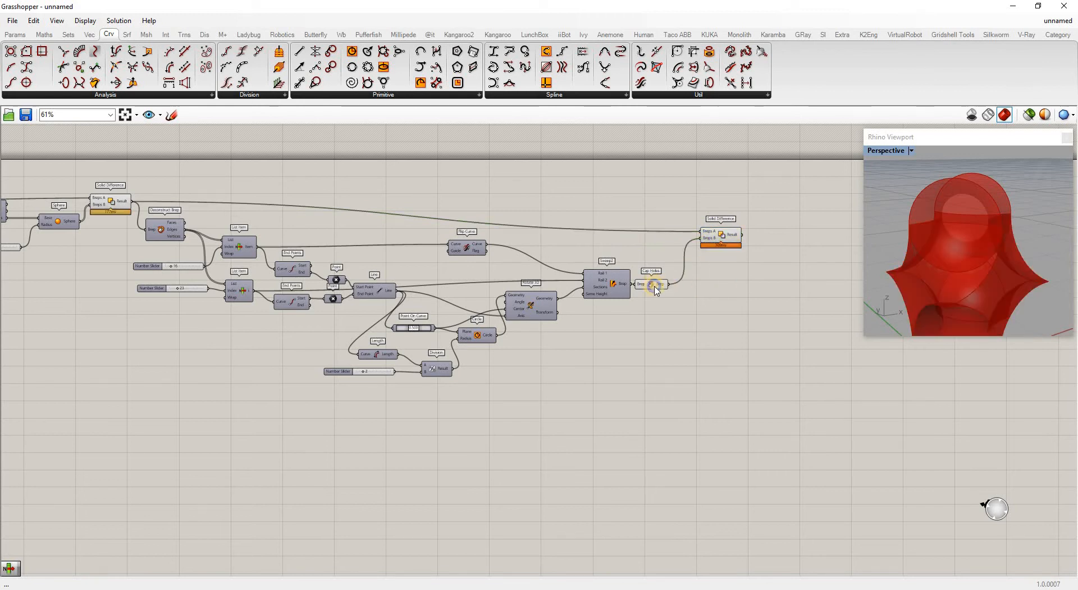
right_click(652, 288)
click(683, 305)
click(721, 234)
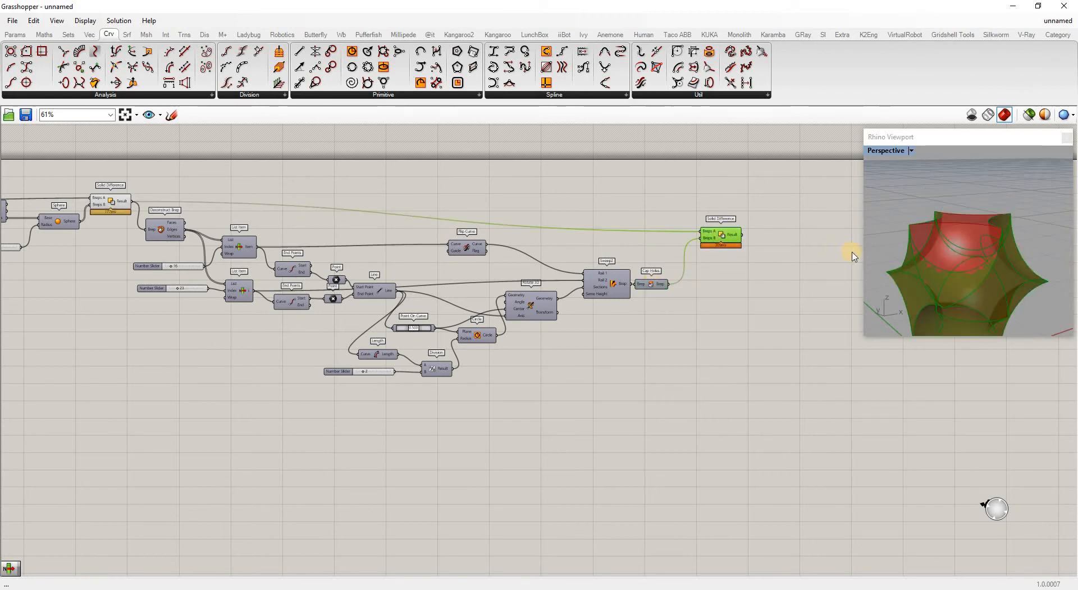
click(733, 277)
drag(738, 232, 742, 223)
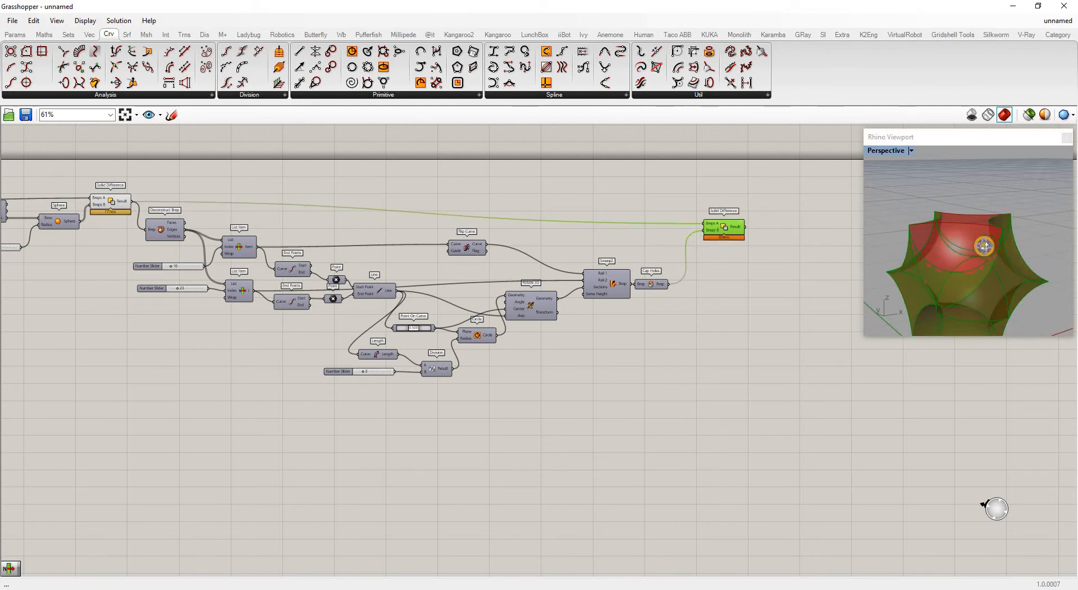
right_drag(965, 239, 1016, 232)
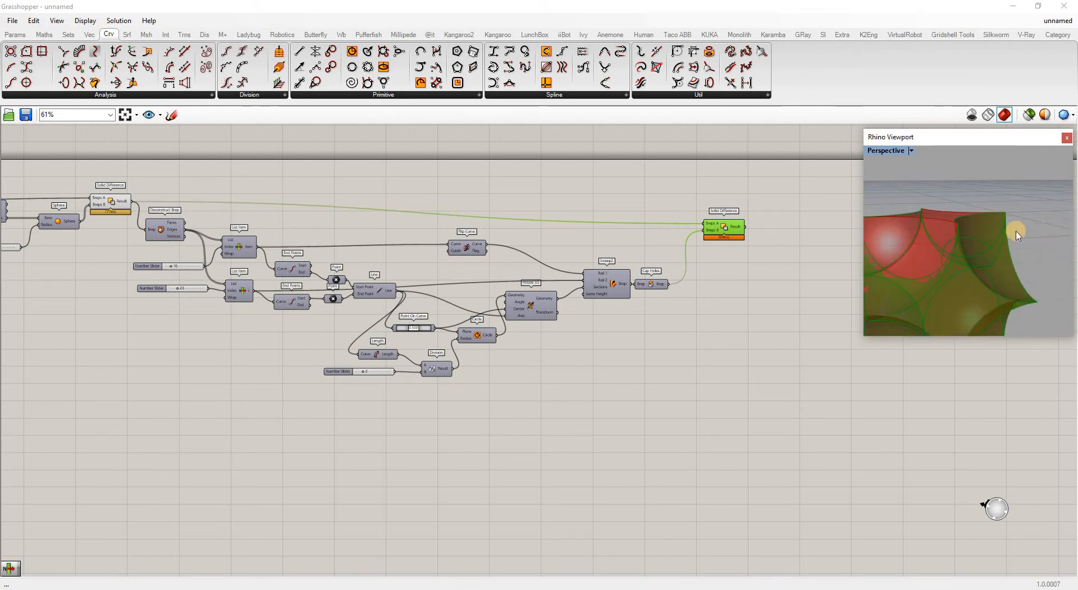
- Turn off the preview of the first Solid Difference and inspect the newly carved solid from several angles
click(373, 213)
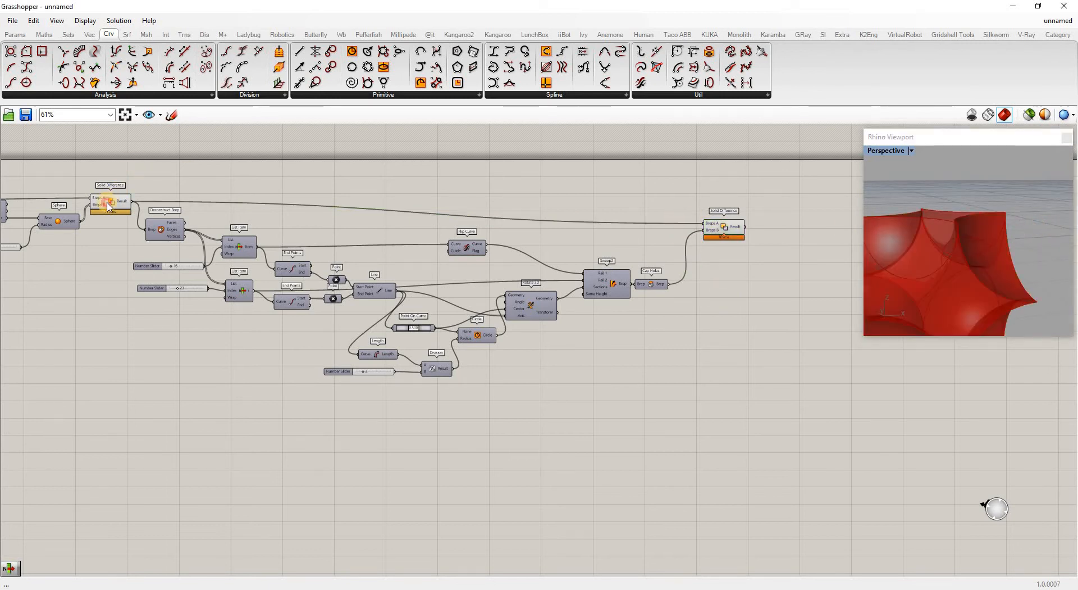
right_click(109, 204)
click(150, 225)
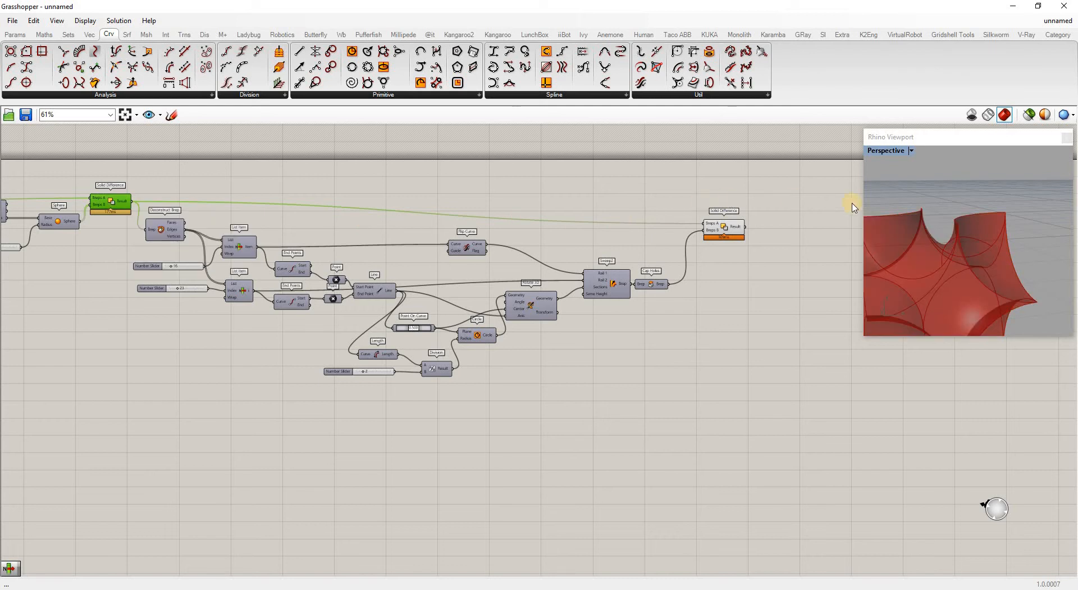
right_drag(1015, 213, 913, 276)
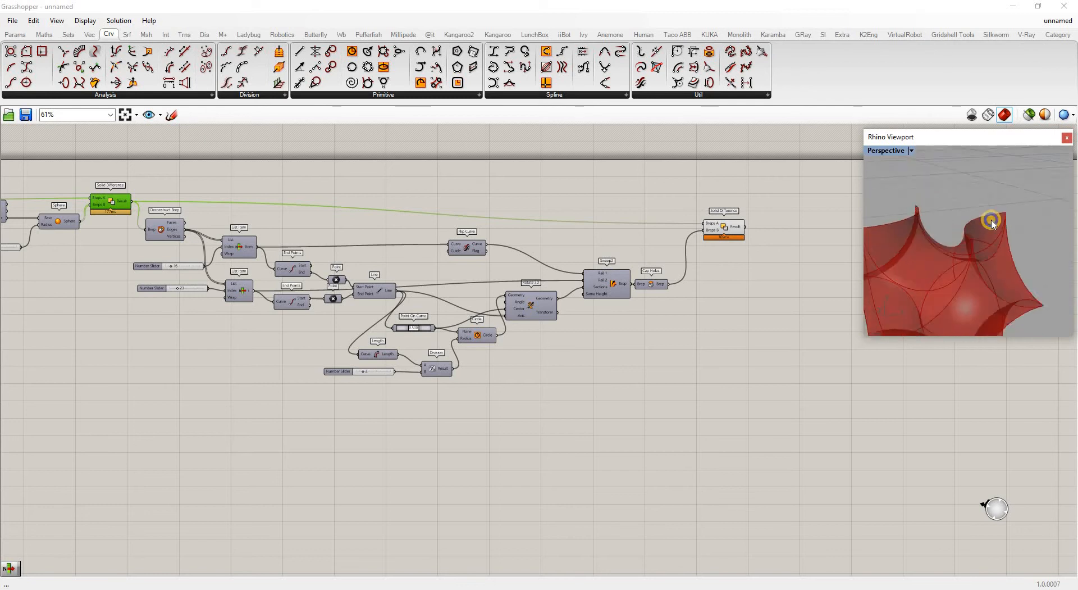
right_drag(992, 224, 999, 226)
right_drag(919, 259, 883, 321)
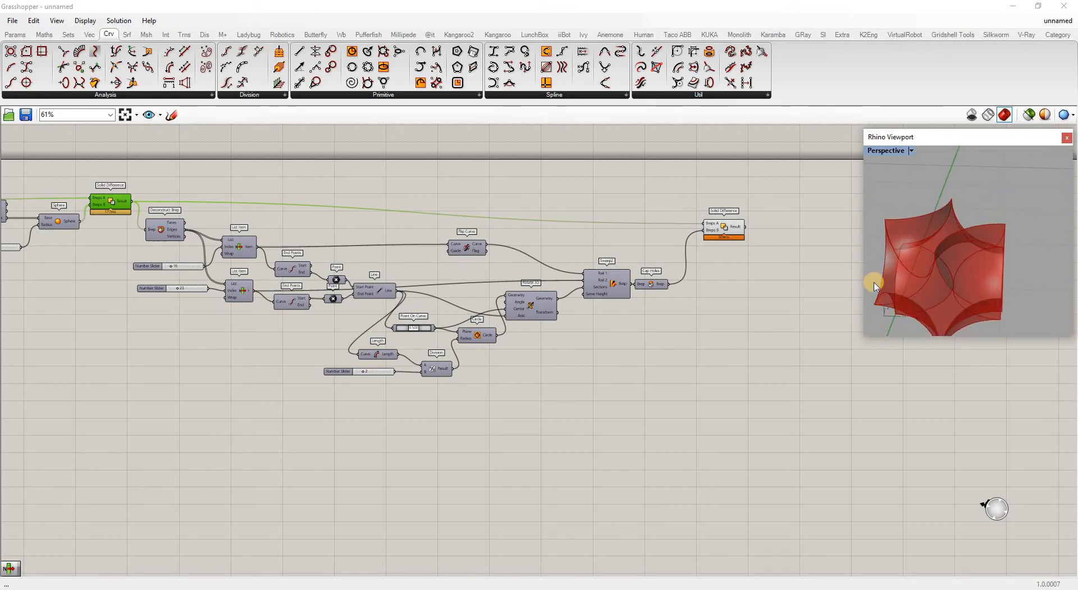
right_drag(923, 206, 930, 179)
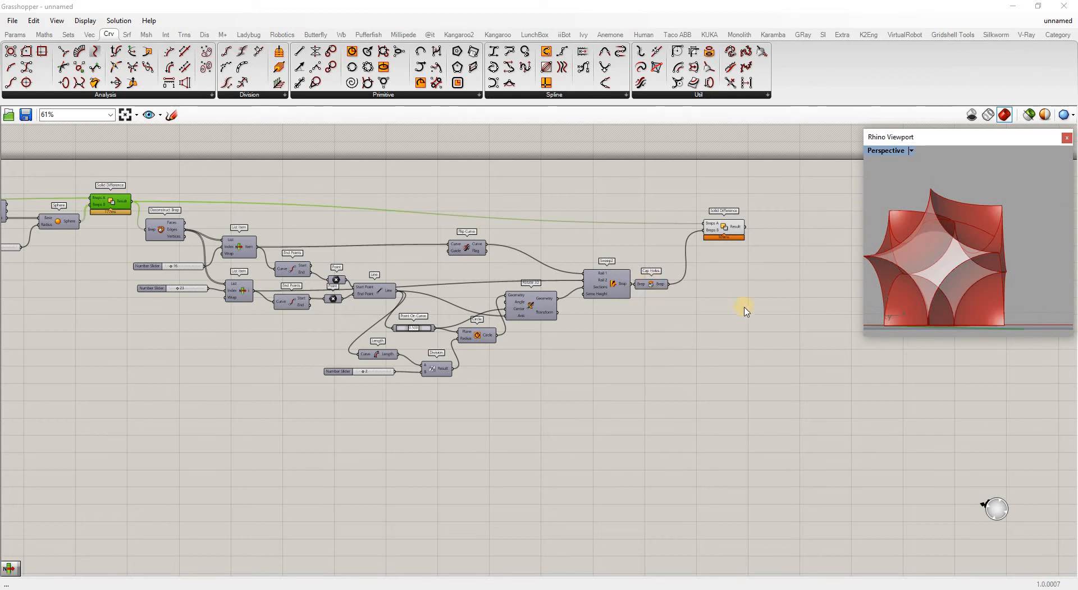
- Add a Move component, turn the Cap Holes preview back on, and feed Move's Geometry input from the Cap Holes output
click(798, 271)
double_click(798, 272)
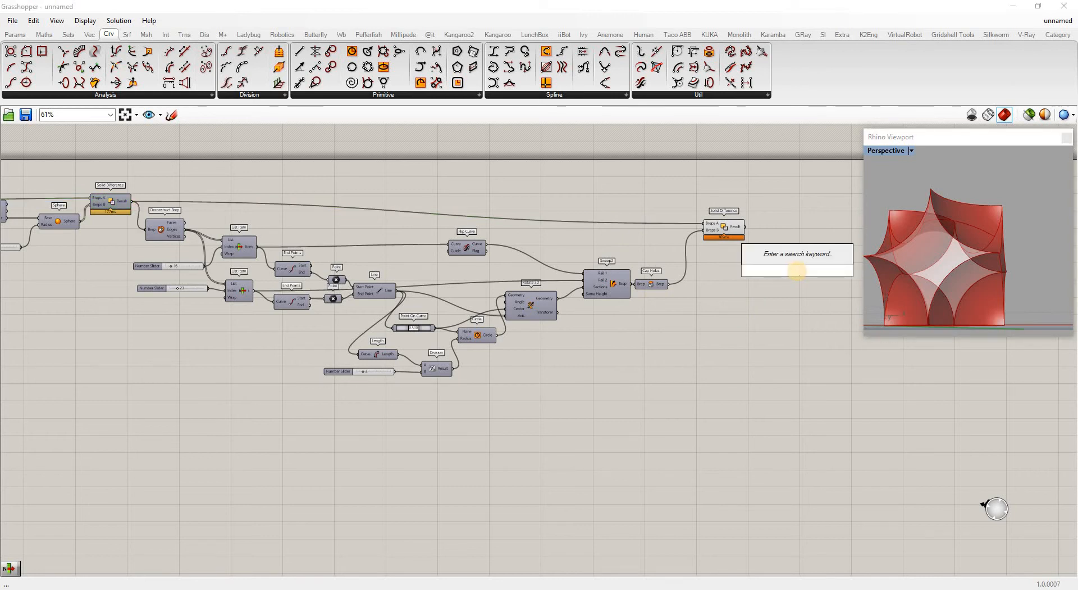
text(move)
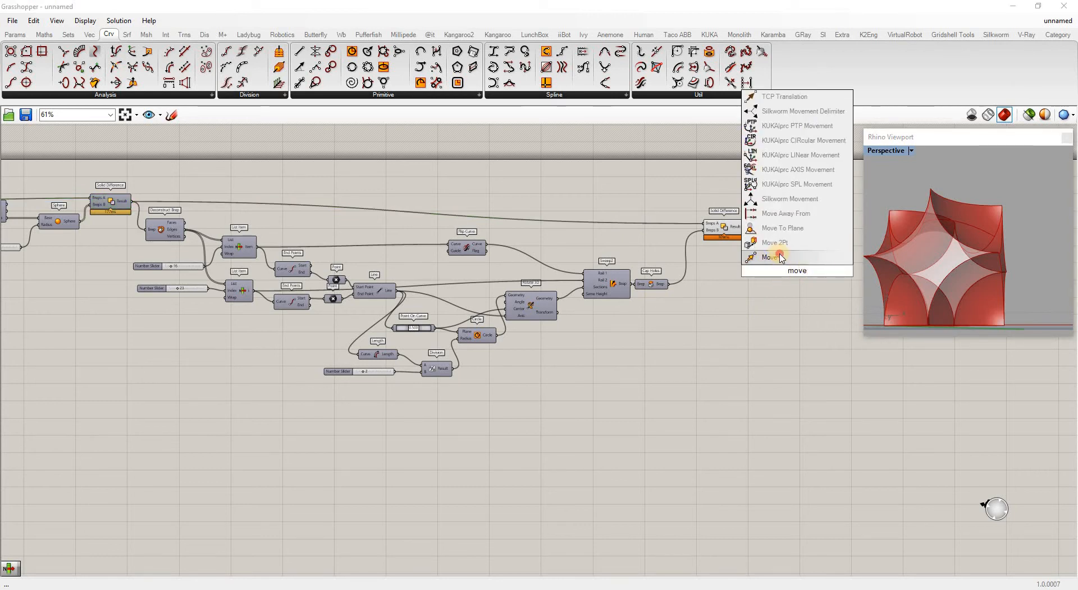
click(770, 257)
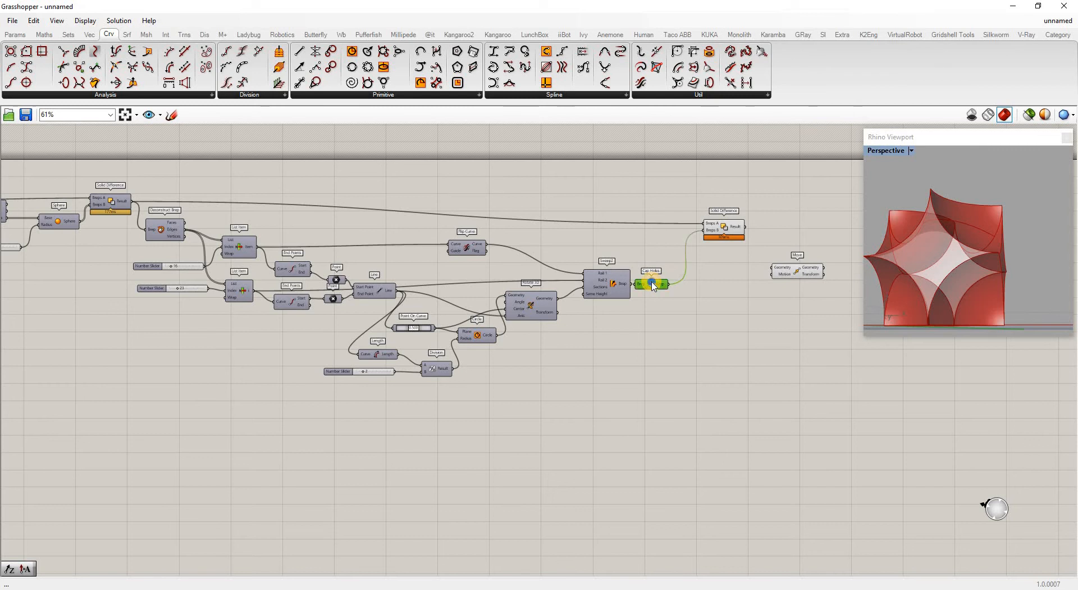
right_click(651, 282)
click(695, 304)
click(714, 278)
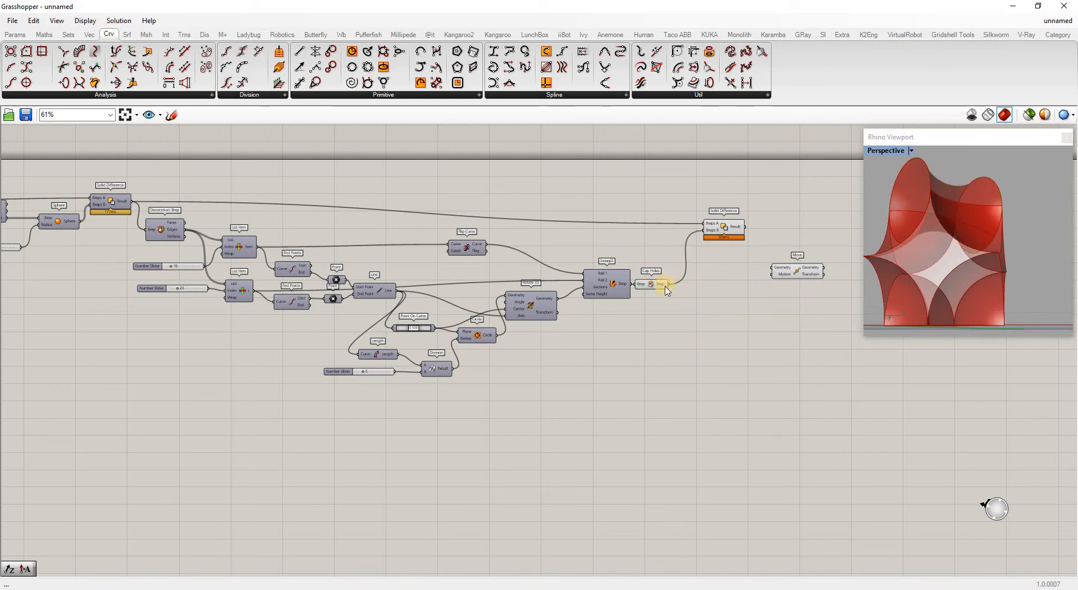
drag(669, 284, 800, 291)
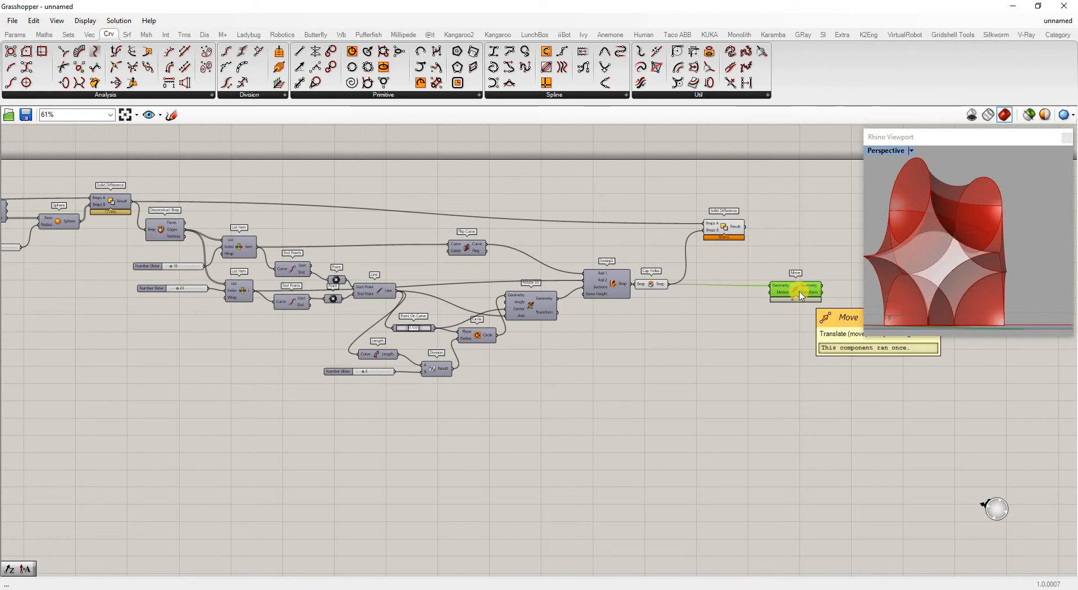
- Add a Unit Z component and place it below and before the Move component
double_click(702, 325)
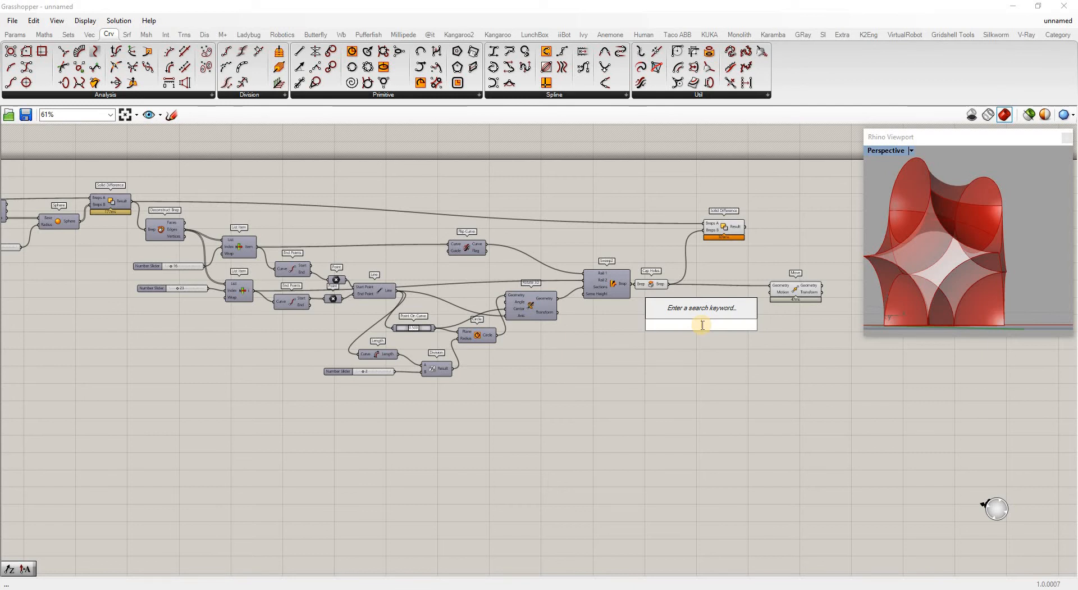
text(z)
key(Return)
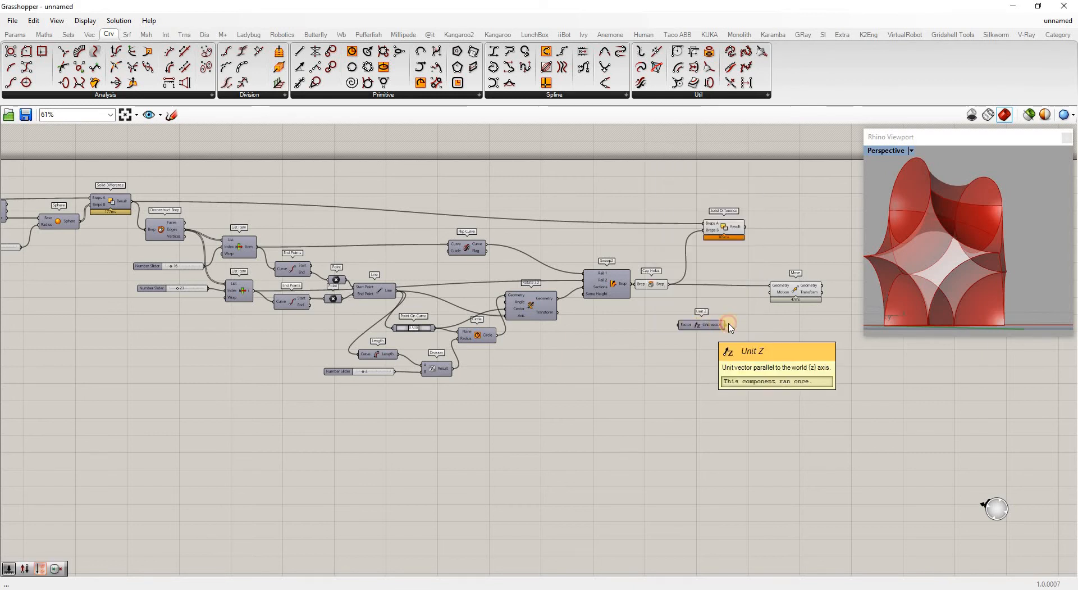
drag(720, 325, 754, 324)
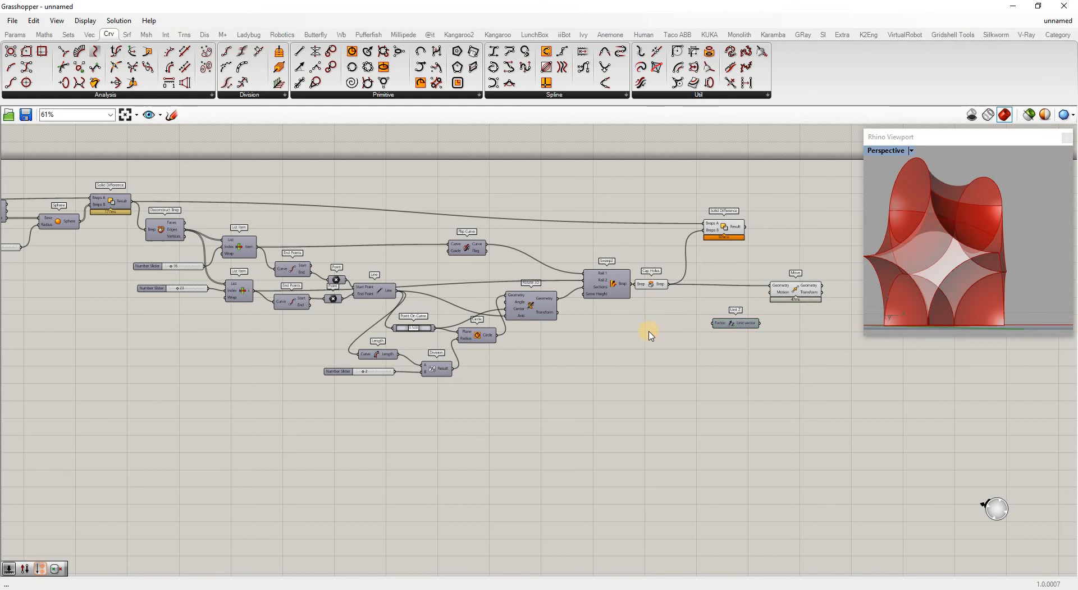
text(crv)
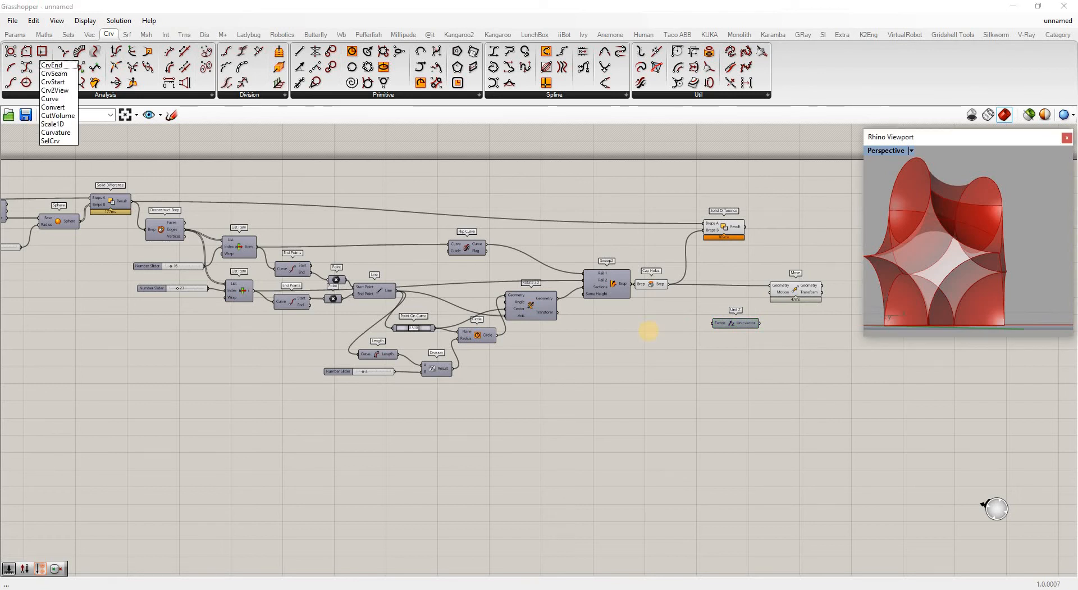
double_click(687, 346)
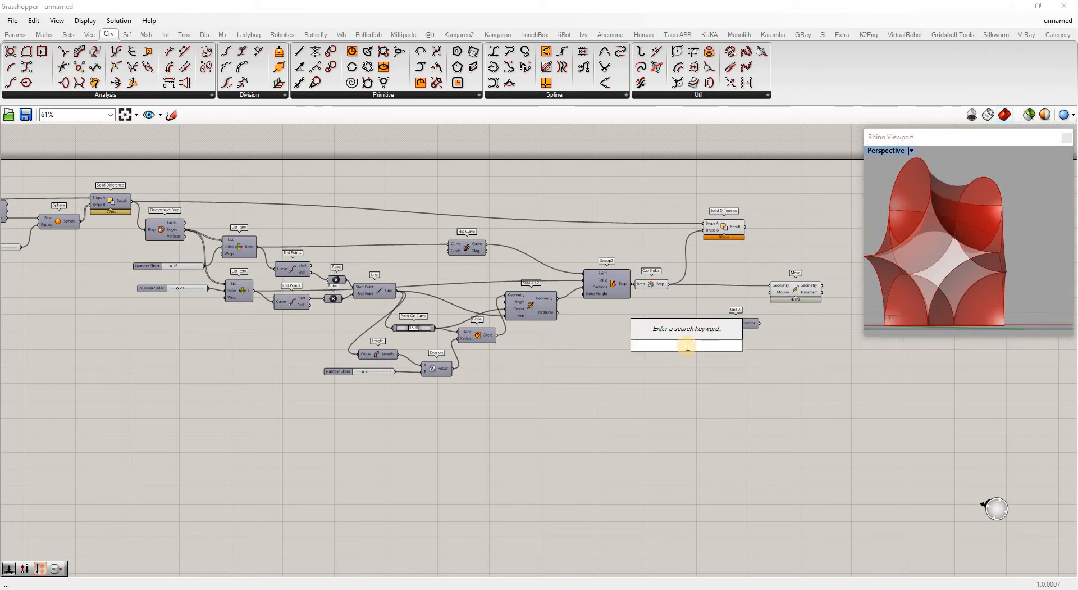
text(-1.002)
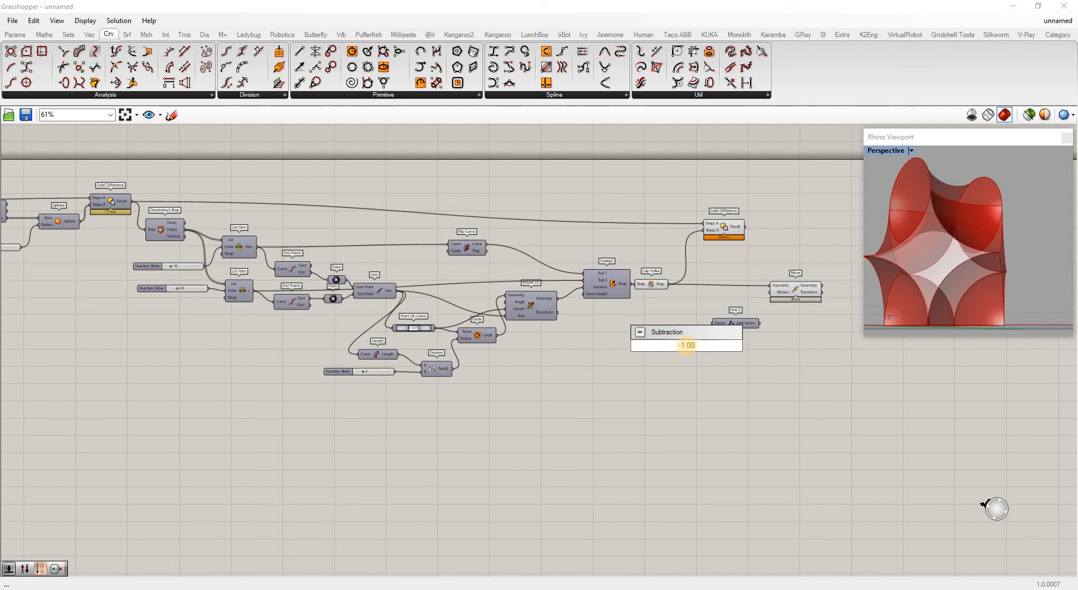
key(Return)
click(688, 345)
key(Delete)
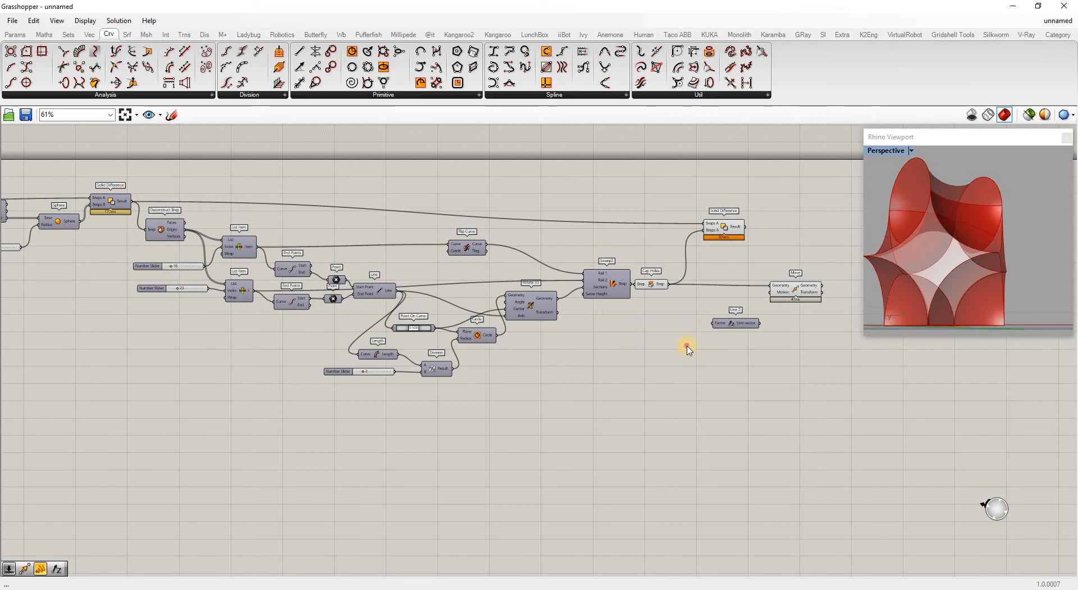
- Add a number slider set to -1.002 beside Unit Z and connect it to Unit Z's Factor input
double_click(688, 345)
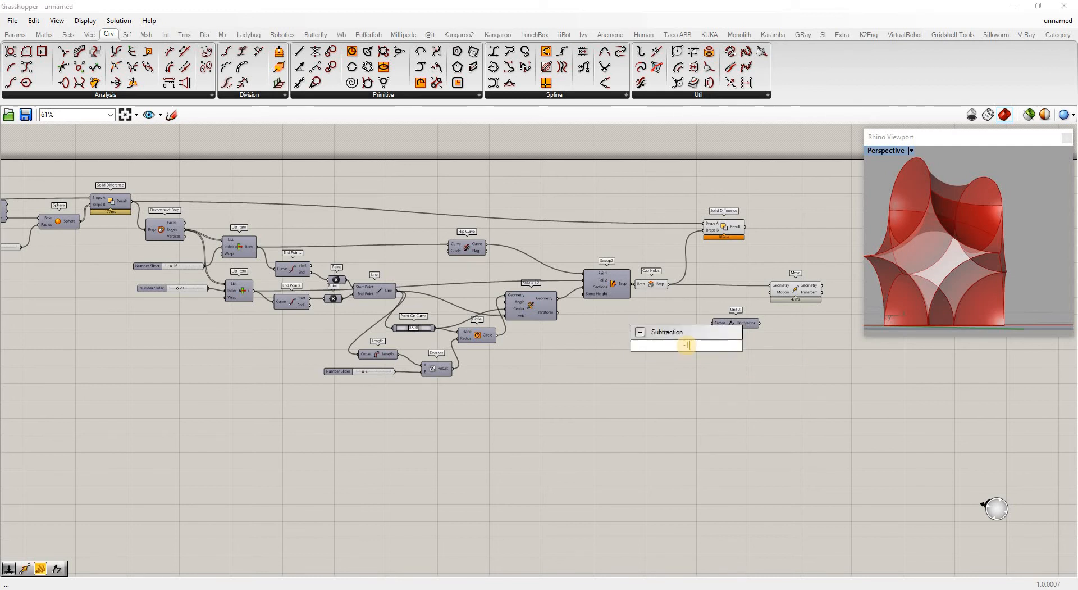
text(-1.002)
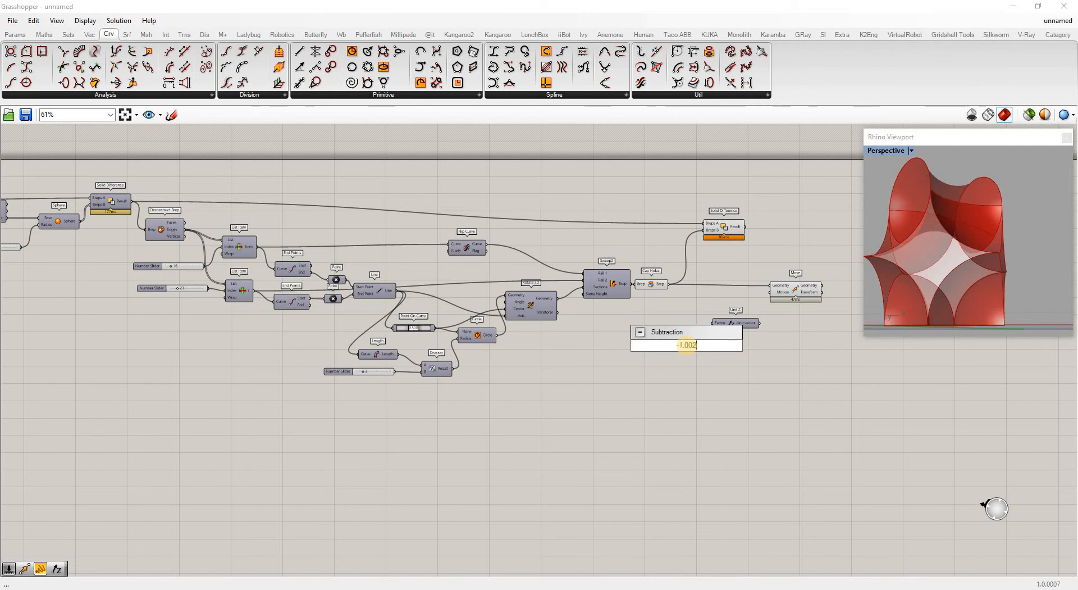
key(Return)
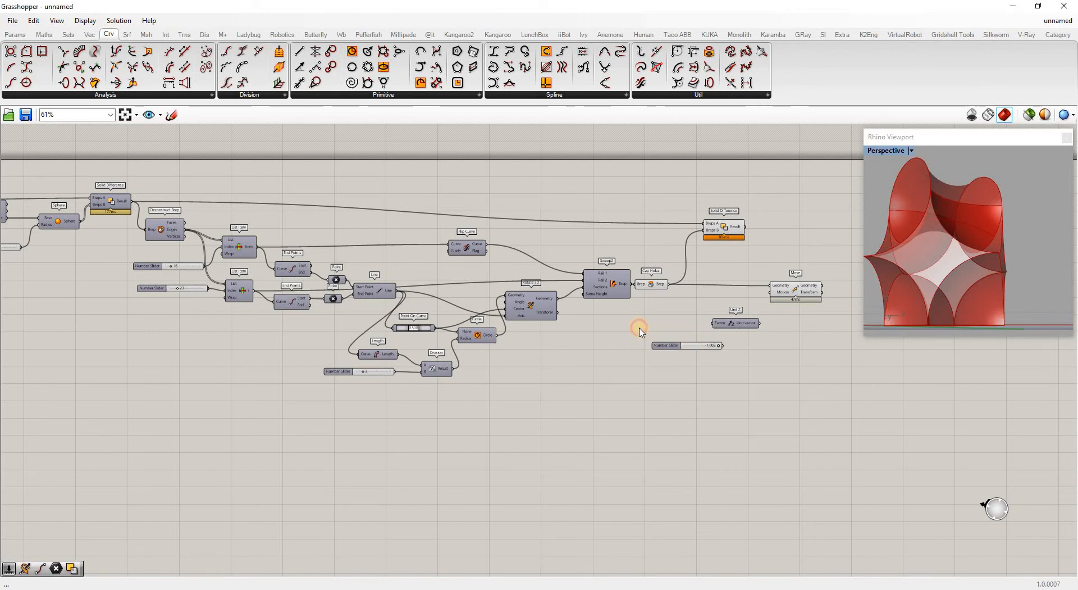
drag(667, 346, 638, 329)
scroll(702, 333, up, 3)
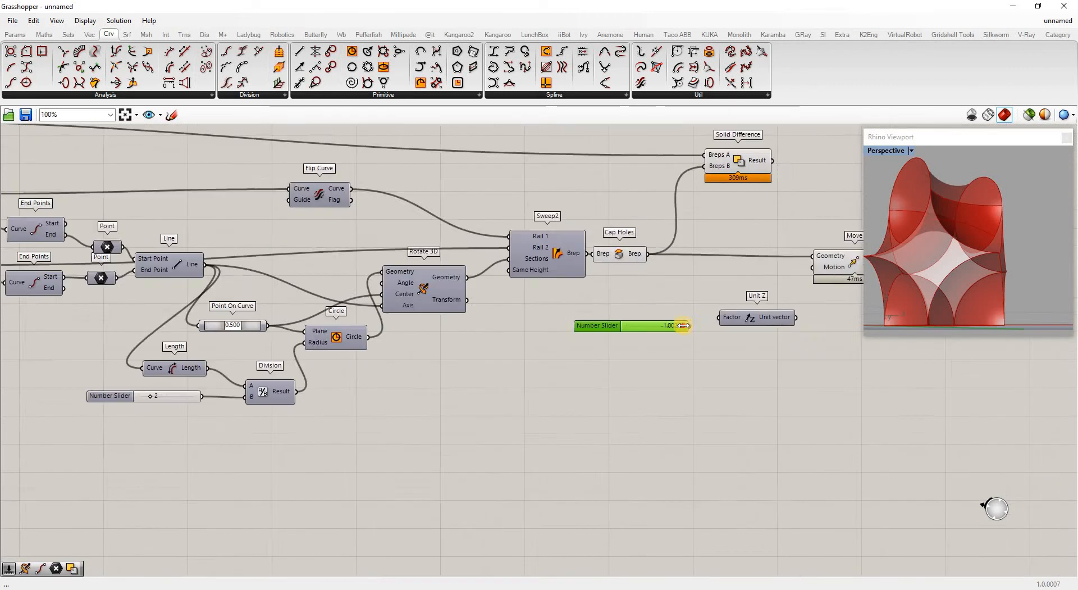
scroll(685, 326, up, 1)
drag(729, 318, 662, 331)
scroll(661, 330, down, 1)
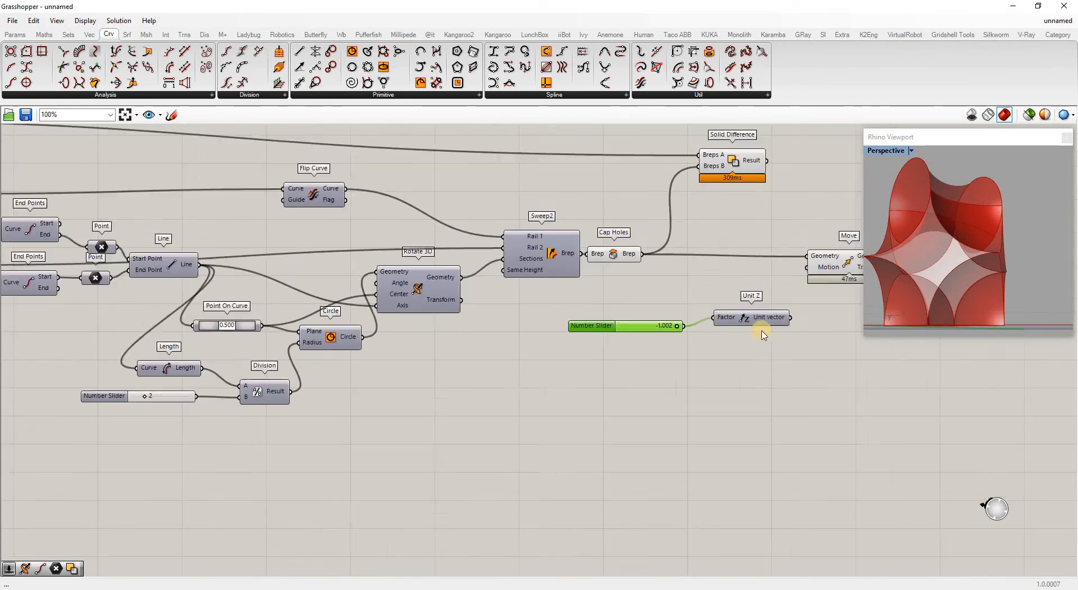
- Connect the Unit Z vector to Move's Motion input and check the moved copy of the capped sweep
scroll(755, 325, down, 2)
drag(752, 320, 765, 284)
click(732, 335)
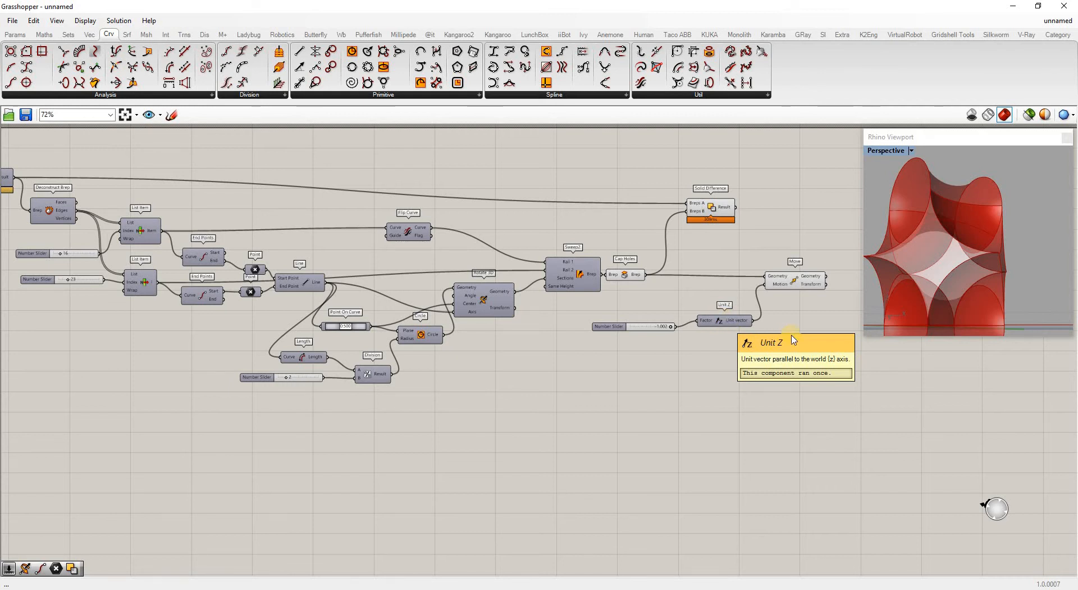
scroll(674, 278, down, 3)
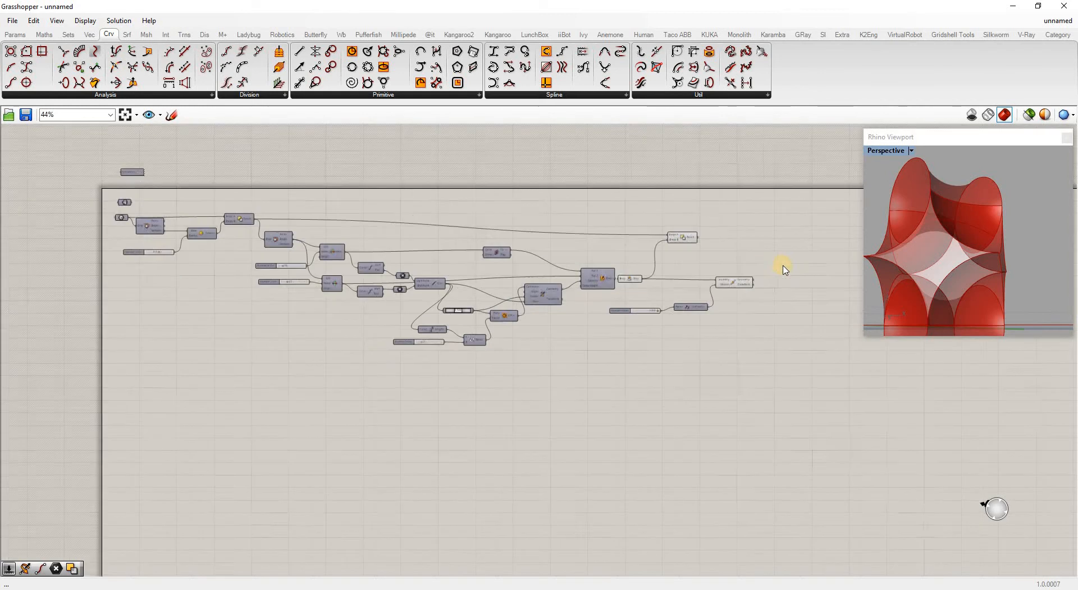
scroll(818, 272, up, 4)
right_drag(961, 241, 962, 313)
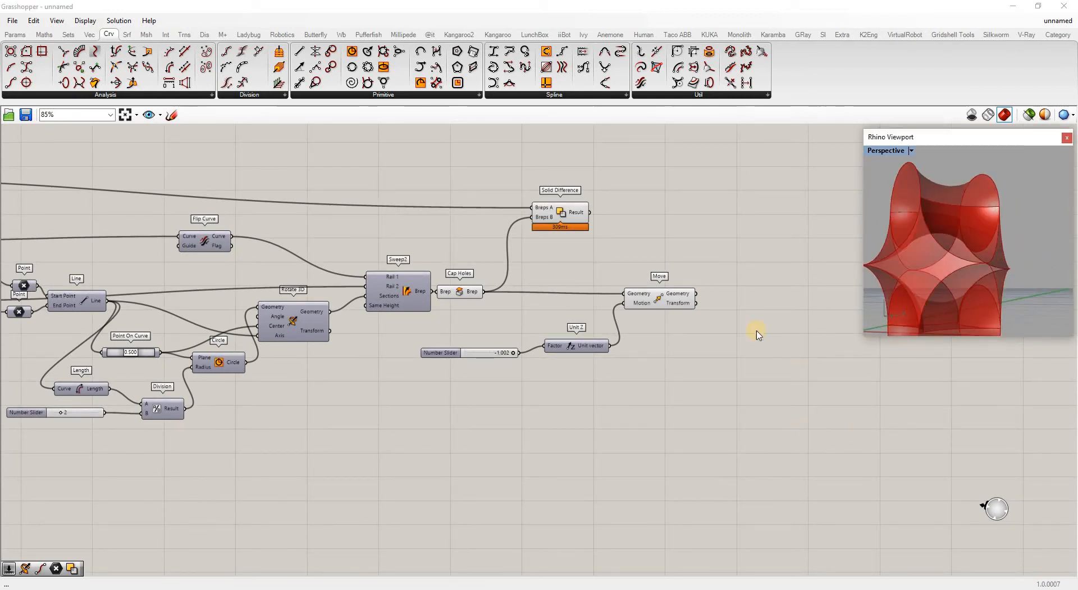
- Add a Rotate component after Move, feed its Geometry input from Move's Geometry output, and check where the rotated copy lies
double_click(740, 318)
text(rotate)
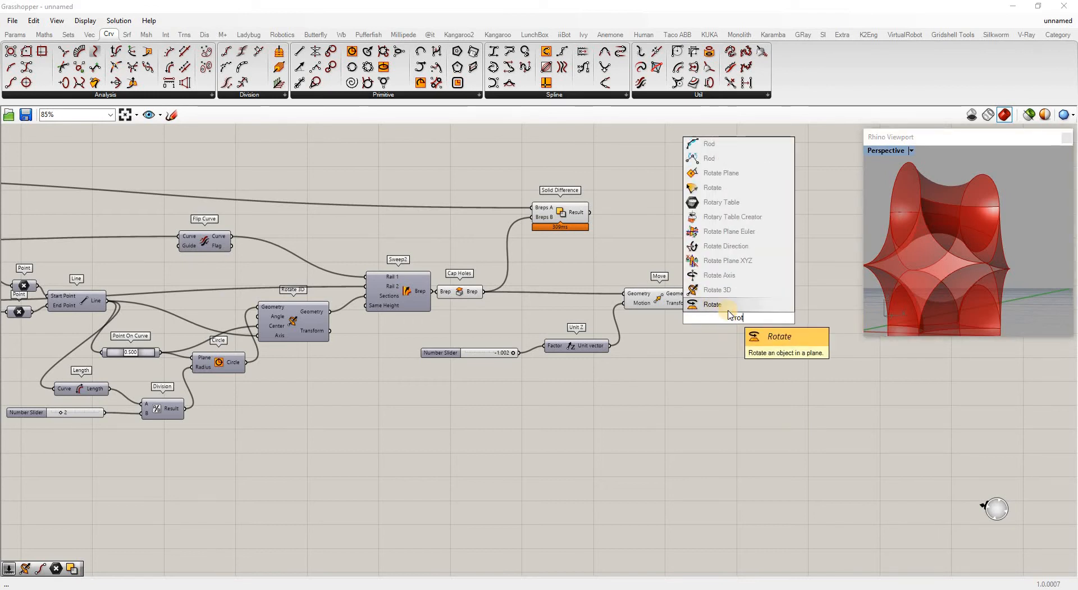
click(731, 309)
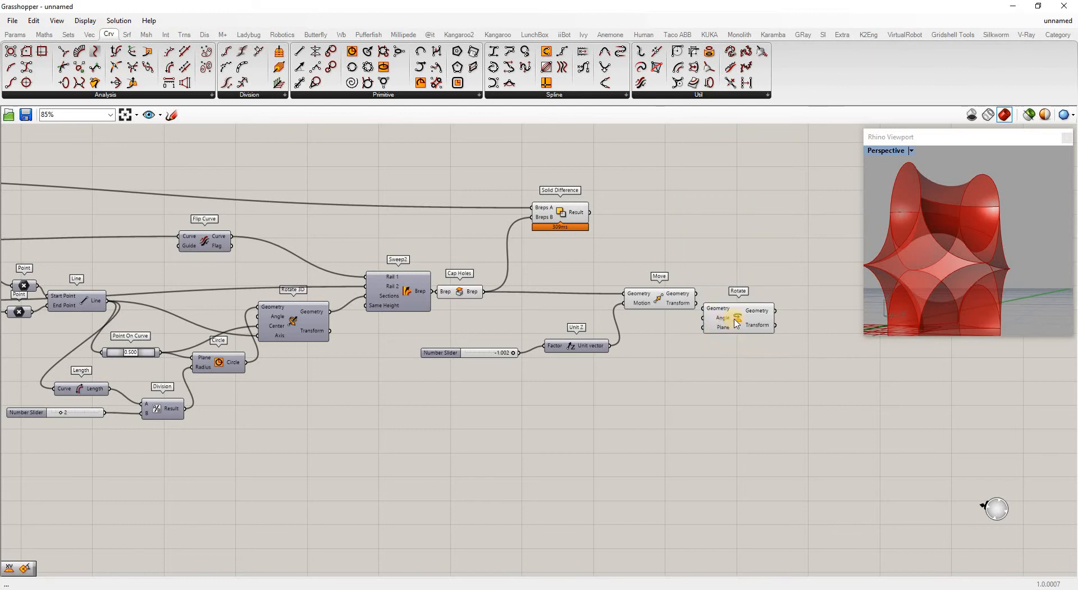
drag(754, 320, 774, 318)
drag(696, 293, 812, 316)
scroll(939, 293, down, 3)
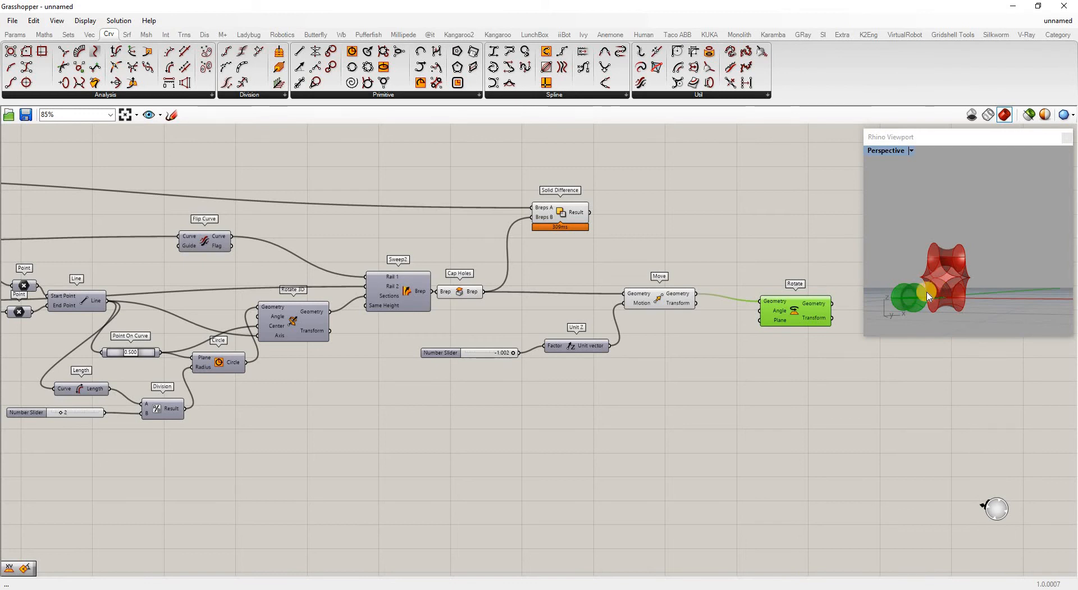
scroll(955, 303, up, 3)
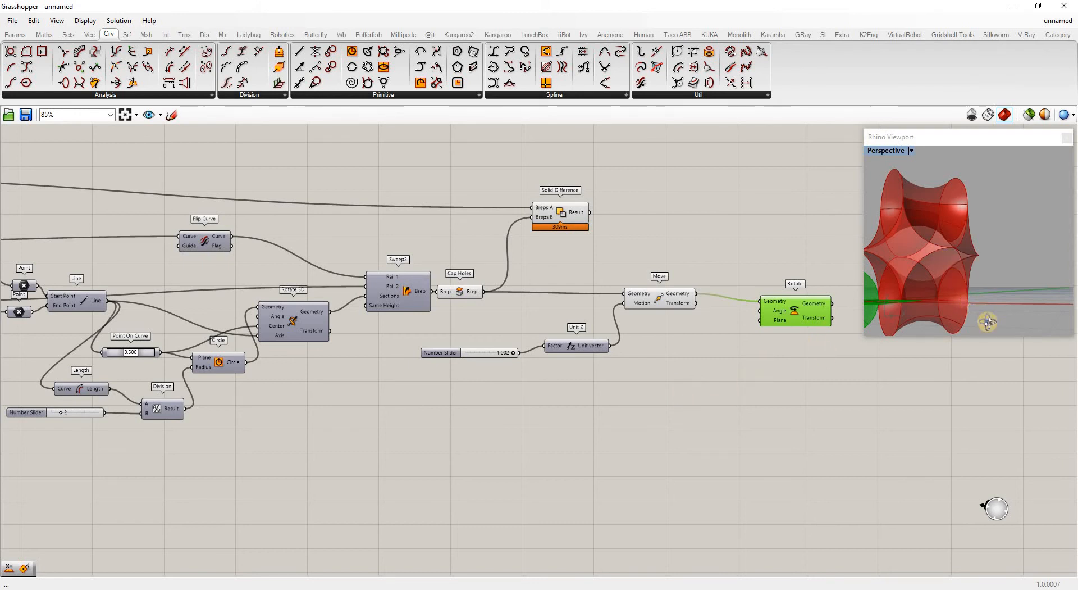
right_drag(975, 315, 949, 259)
scroll(951, 263, down, 5)
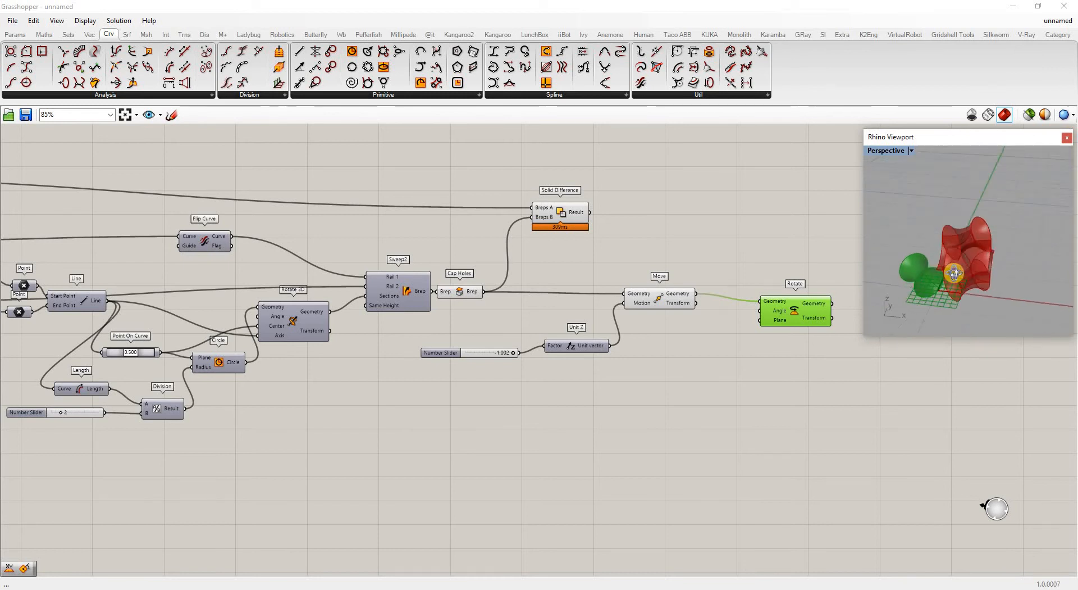
scroll(771, 348, down, 3)
scroll(747, 349, up, 4)
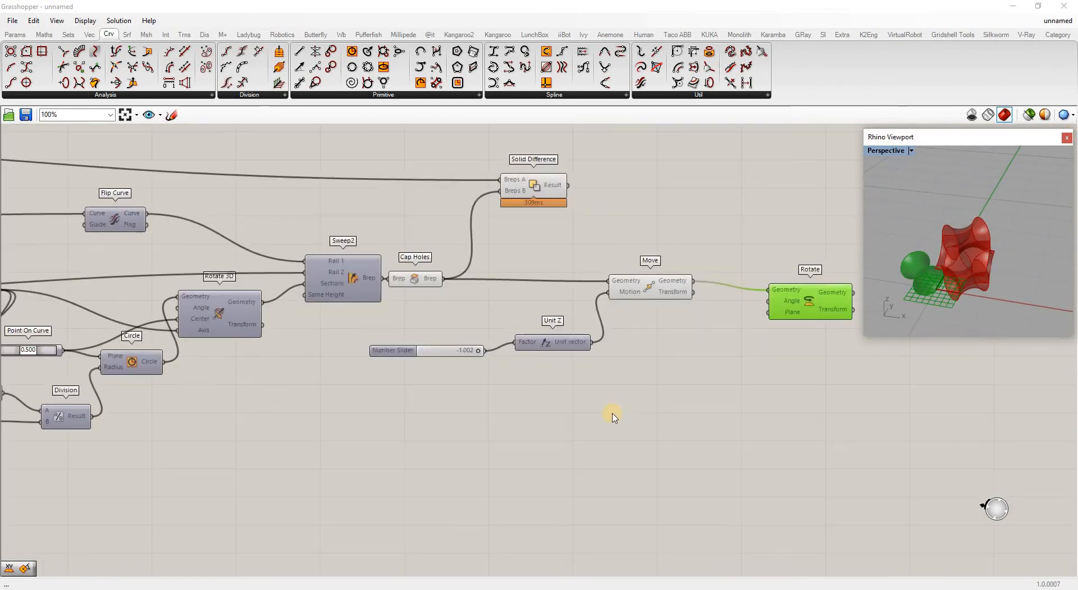
- Add a Volume component below Unit Z and feed its Geometry input from the Box parameter
double_click(614, 413)
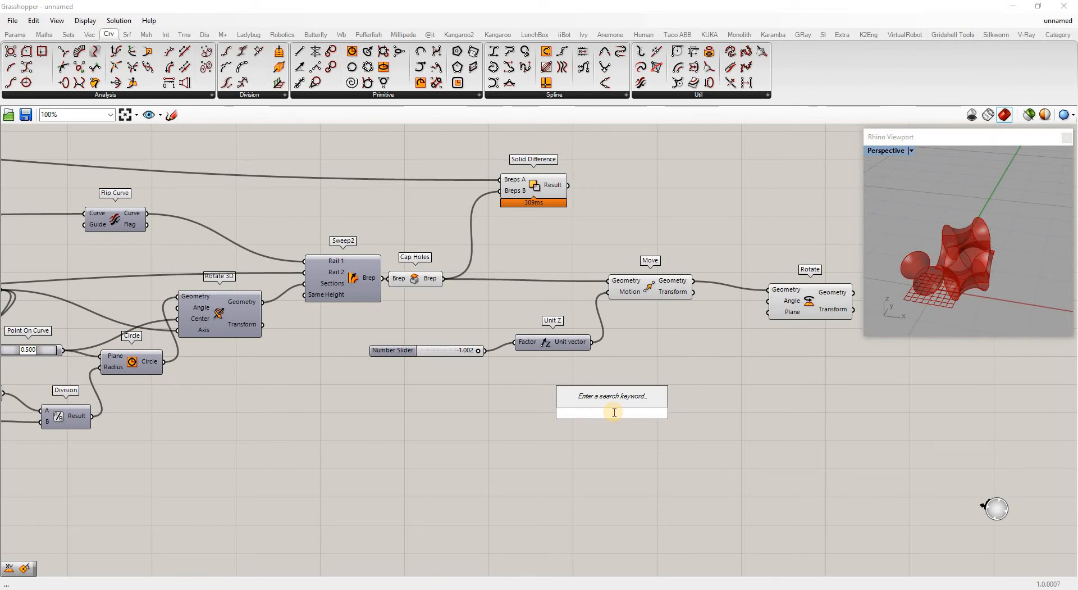
text(vol)
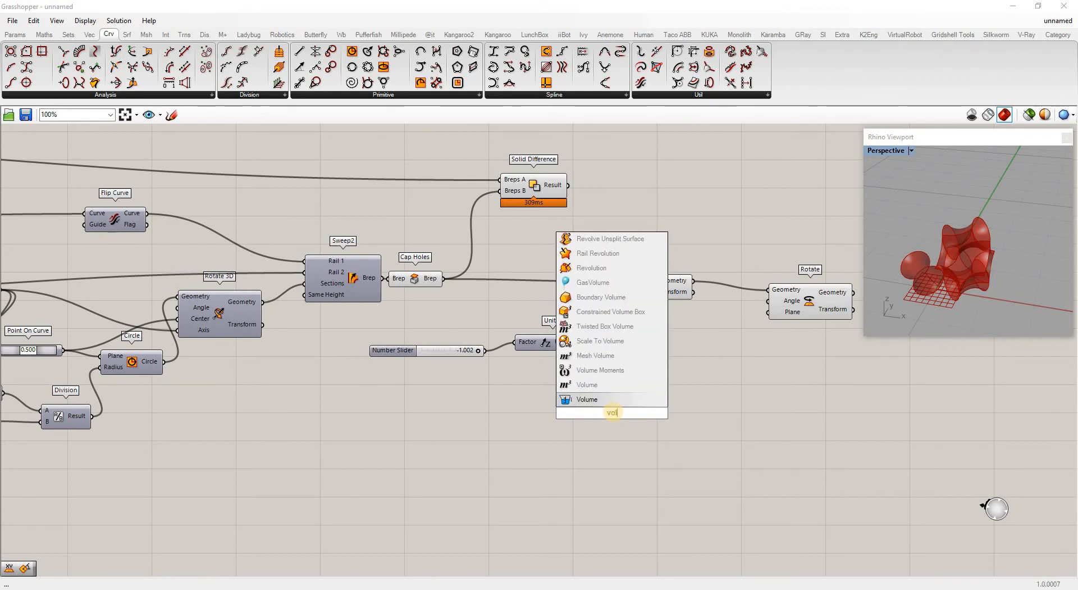
click(586, 384)
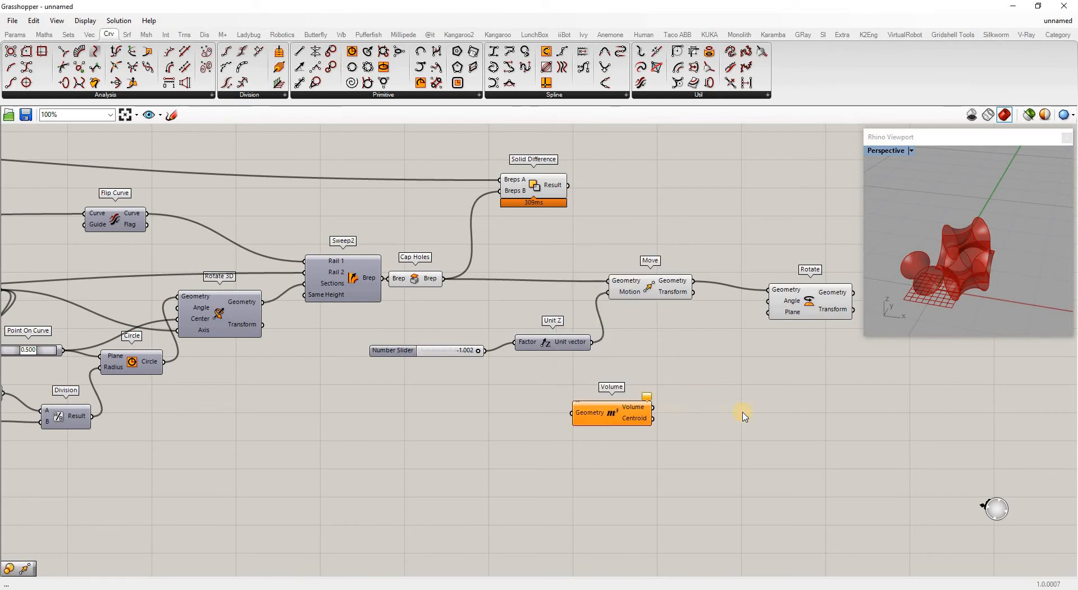
scroll(741, 412, down, 3)
scroll(655, 393, down, 2)
scroll(172, 306, up, 2)
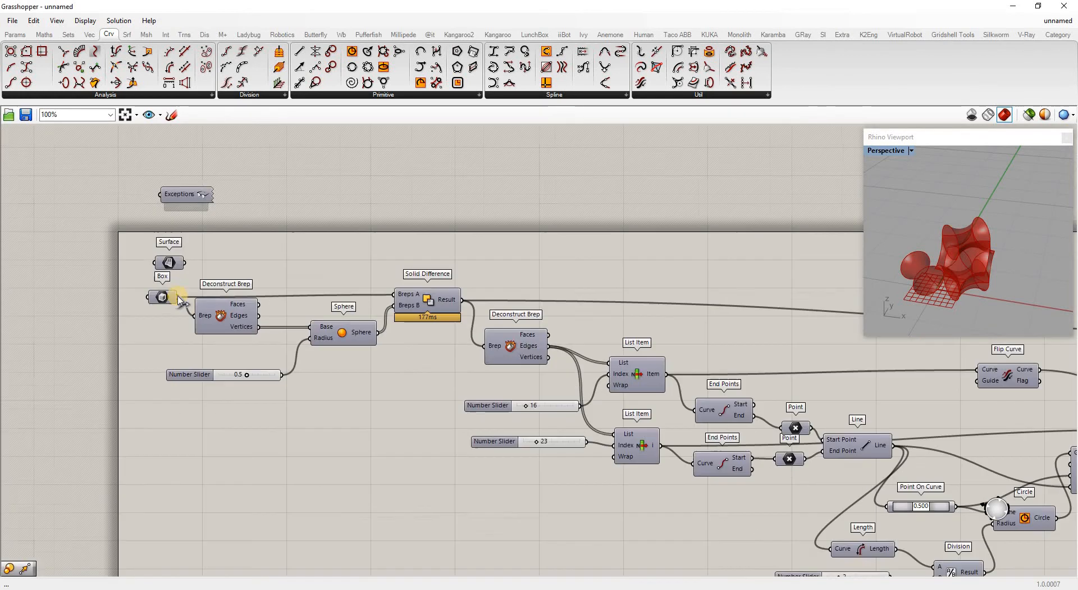
scroll(169, 295, down, 2)
drag(170, 295, 657, 398)
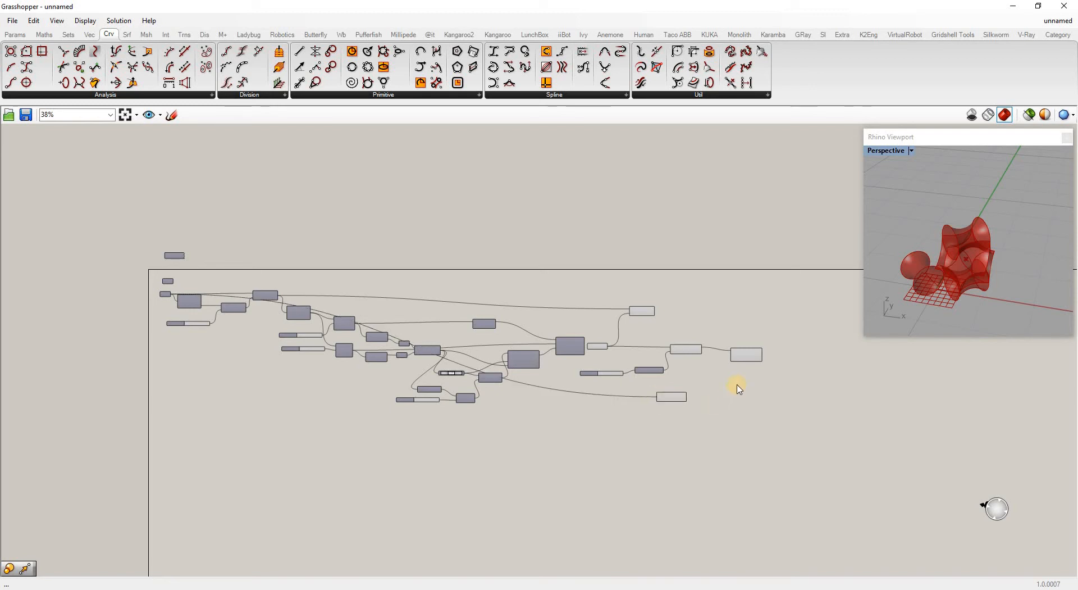
scroll(736, 394, up, 3)
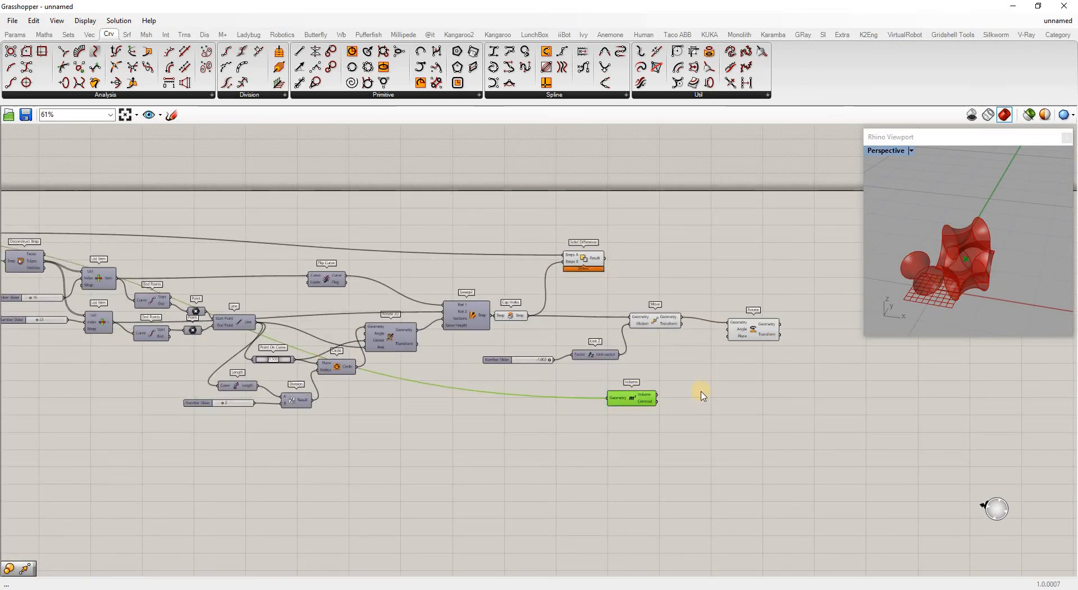
scroll(691, 392, up, 2)
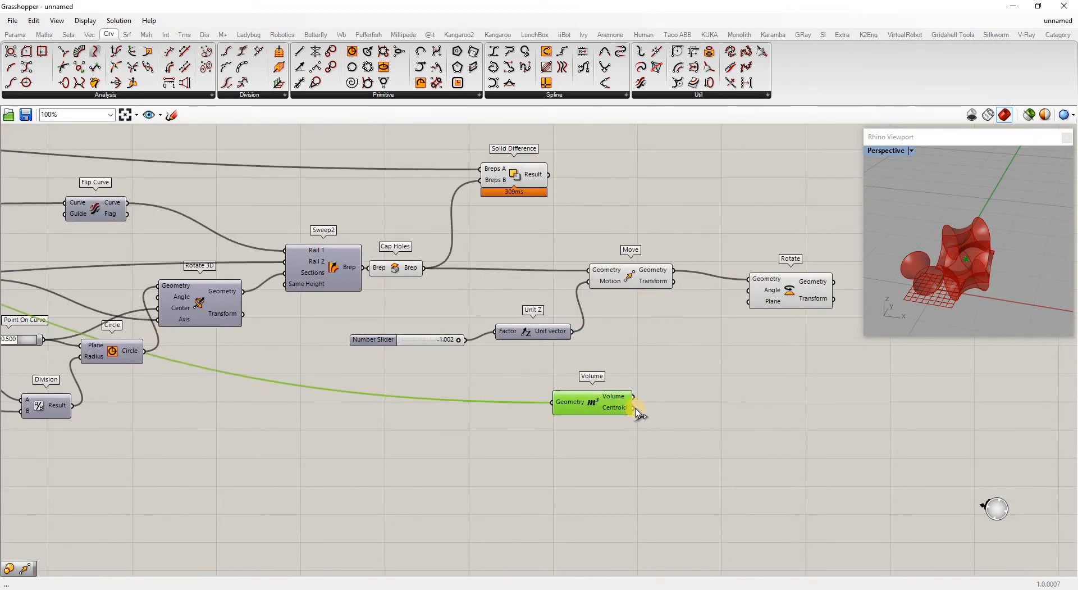
- Connect Volume's Centroid output to Rotate's Plane input and check the rotated copy on the module
drag(634, 408, 749, 303)
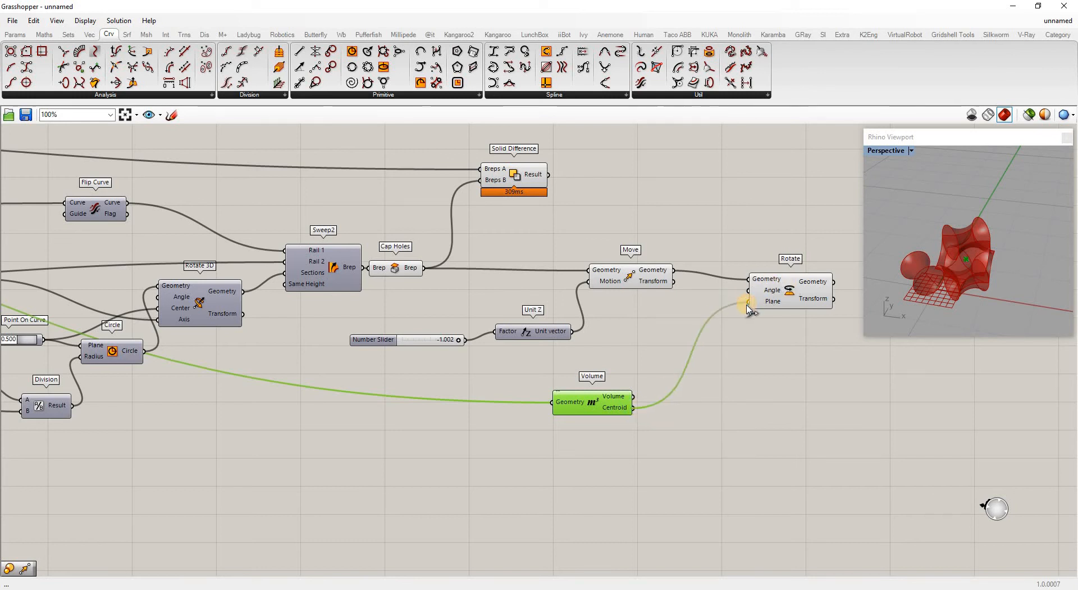
scroll(1041, 196, up, 5)
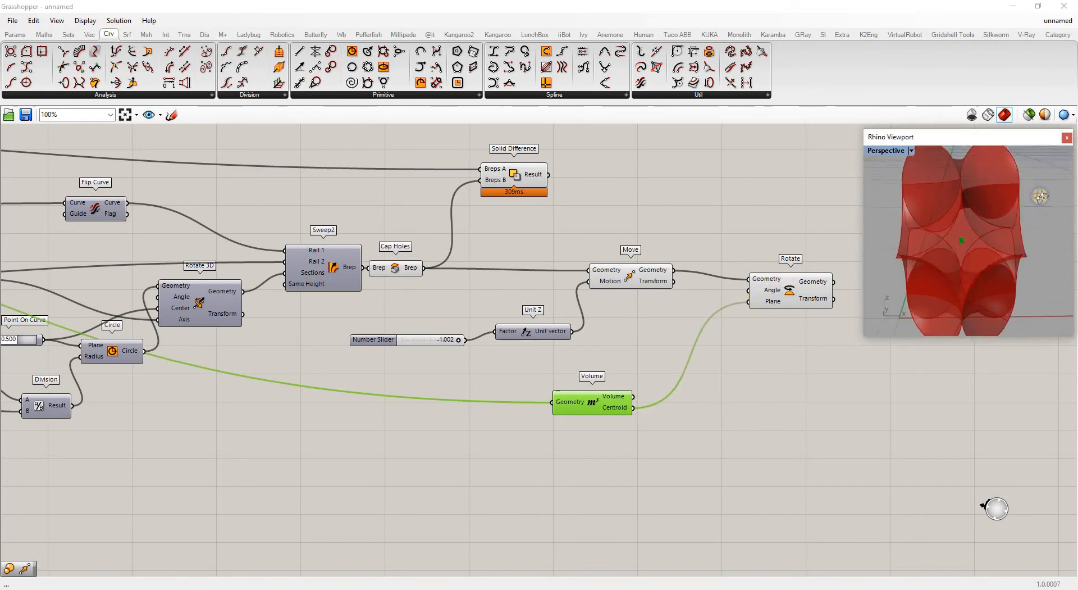
right_drag(1040, 196, 1056, 171)
- Turn off the preview of the Move and Cap Holes components and inspect the remaining geometry
right_click(653, 293)
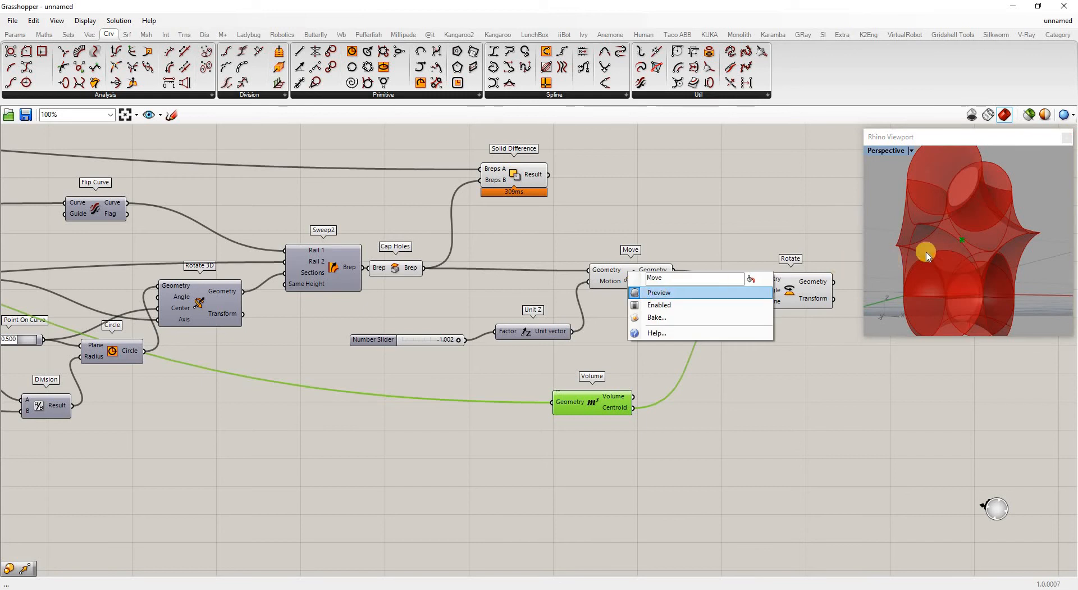
right_drag(868, 253, 899, 298)
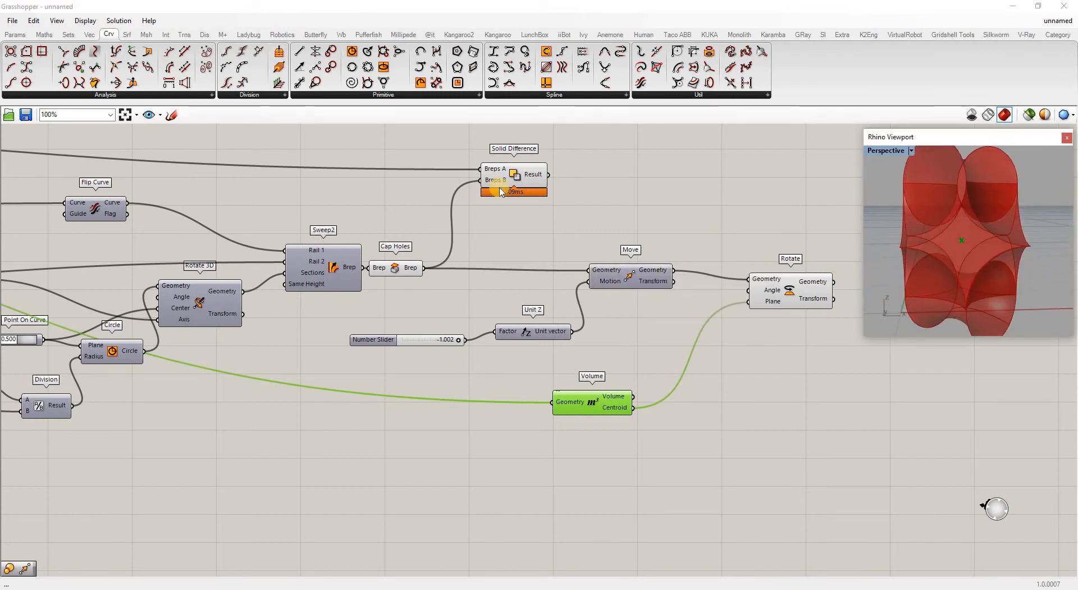
right_click(394, 264)
click(482, 284)
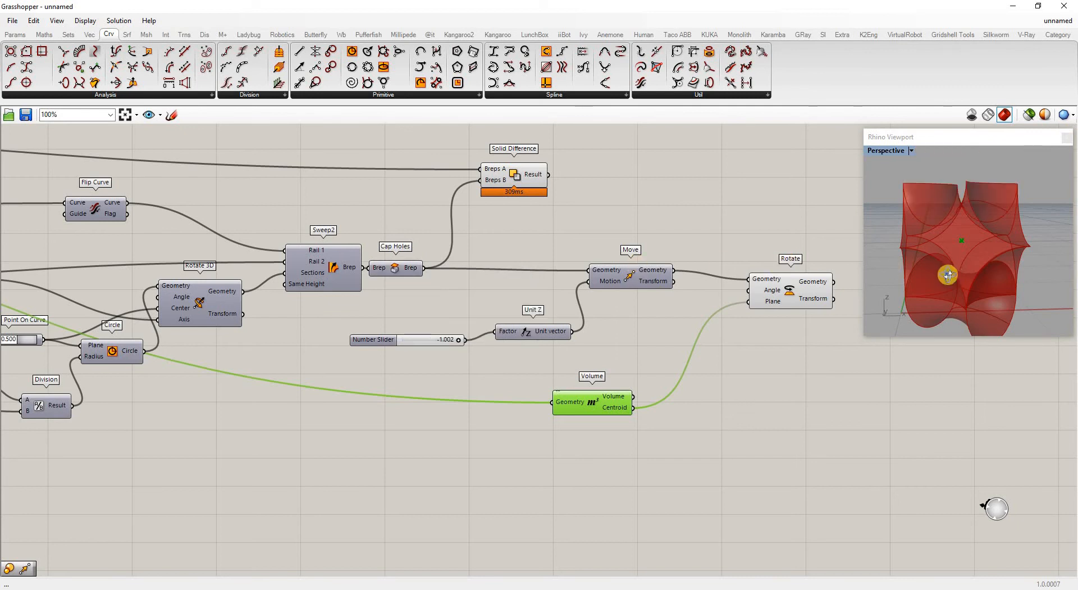
right_drag(910, 277, 890, 279)
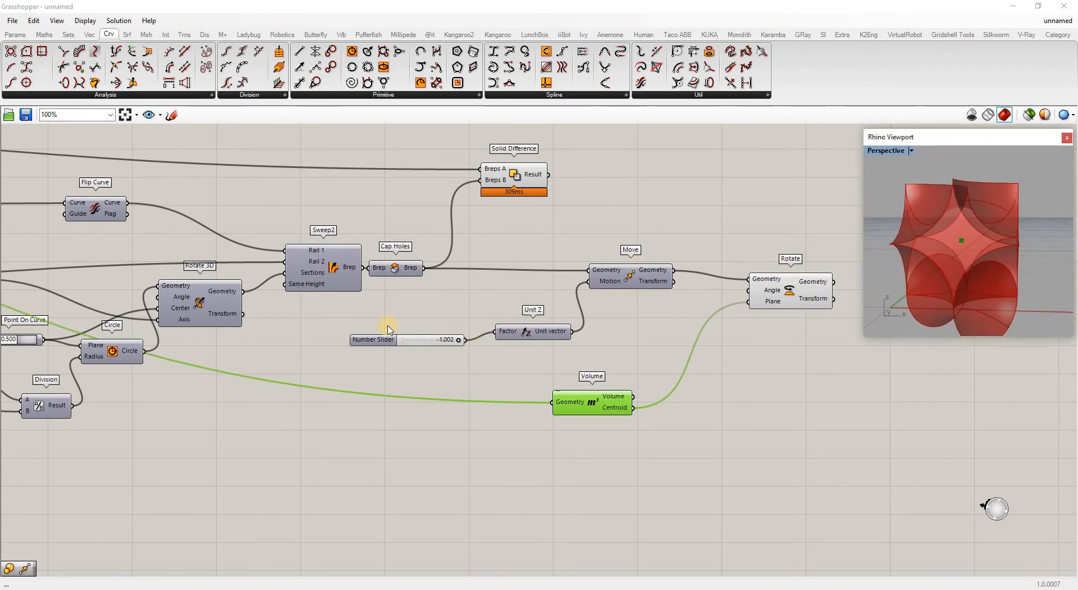
- Add a second Solid Difference after Rotate, with the first difference's Result as Breps A and Rotate's Geometry as Breps B
scroll(393, 328, down, 4)
scroll(595, 281, up, 3)
double_click(673, 274)
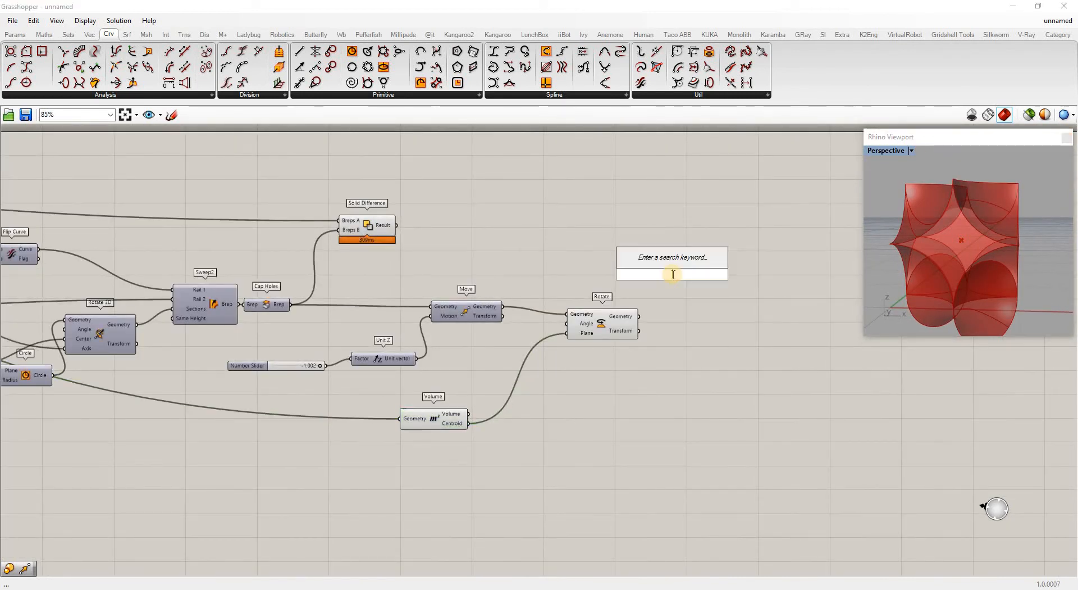
text(di)
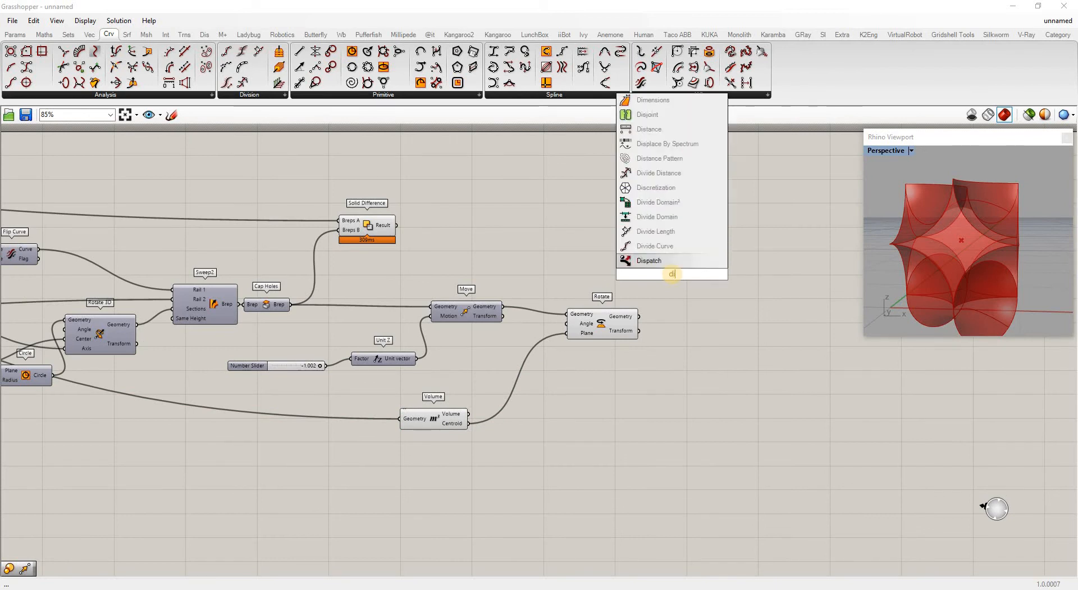
text(ffe)
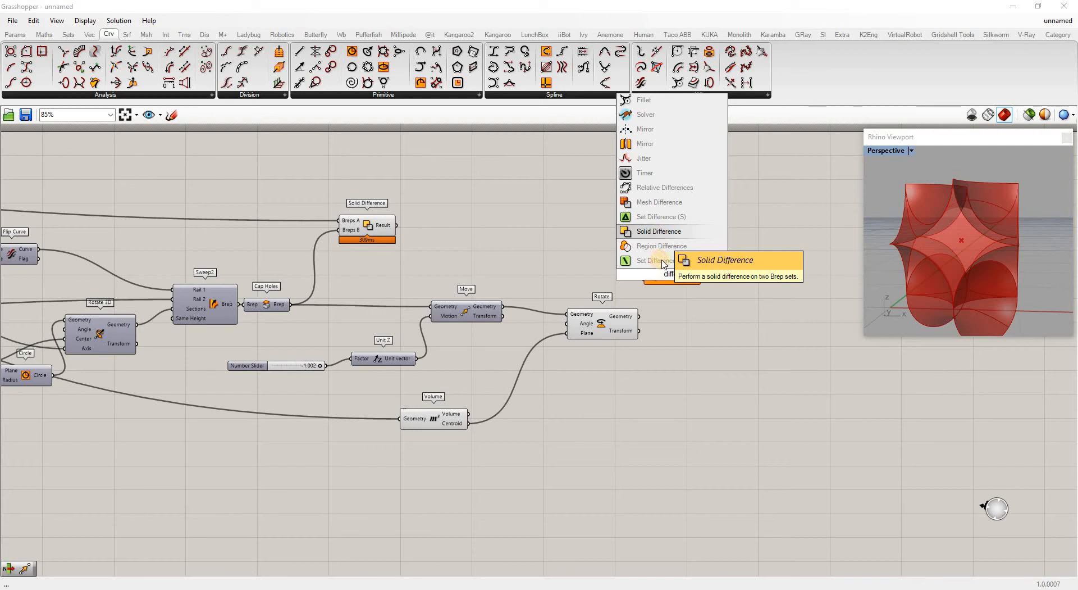
click(660, 234)
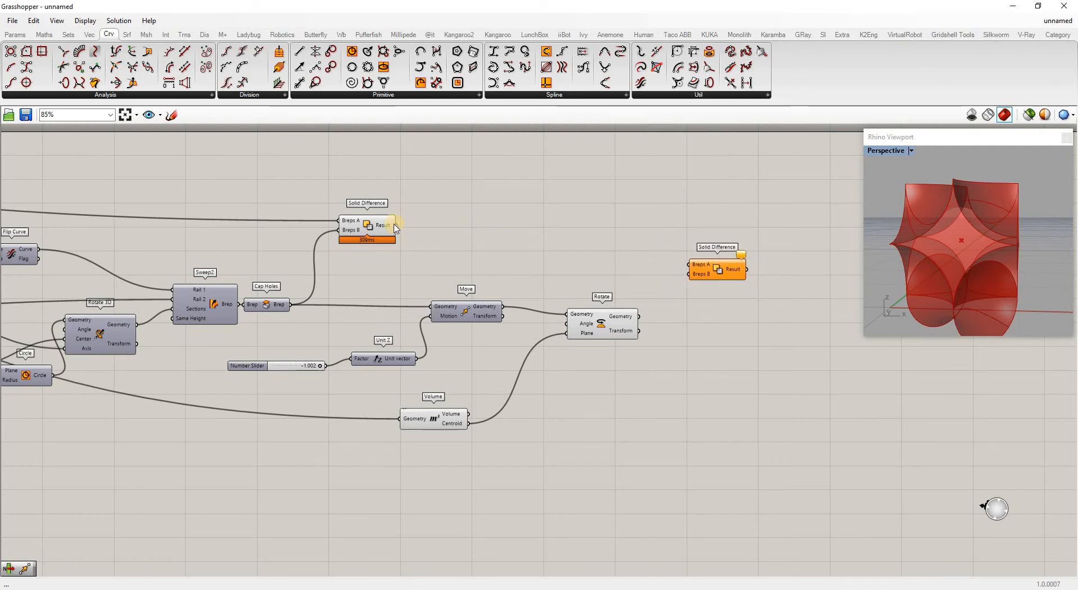
drag(396, 226, 640, 316)
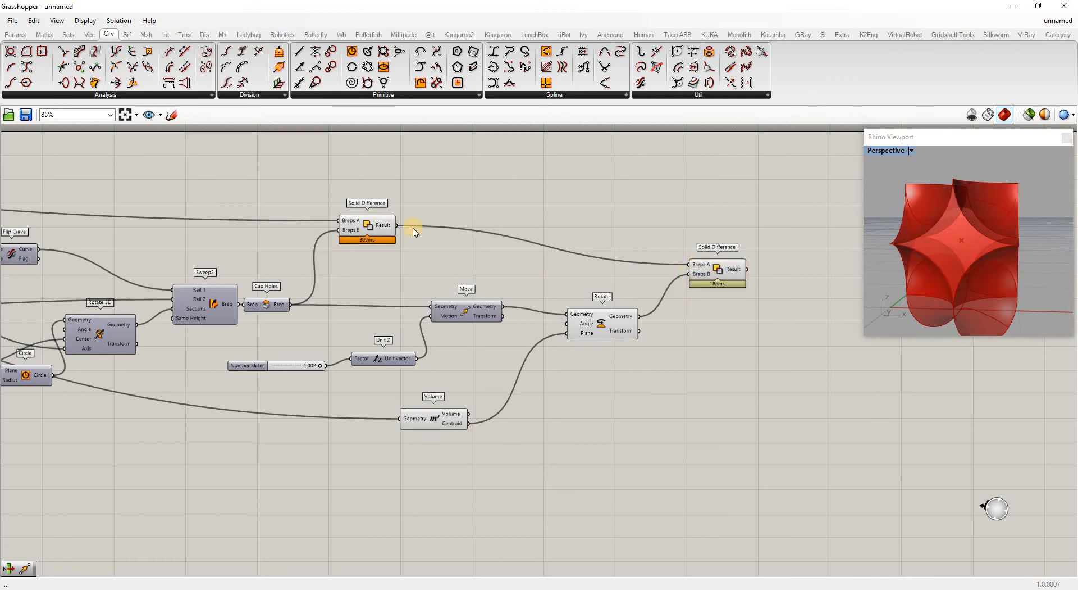
- Turn off the preview of the first Solid Difference and the Rotate component, and inspect the carved module
right_click(372, 224)
click(400, 245)
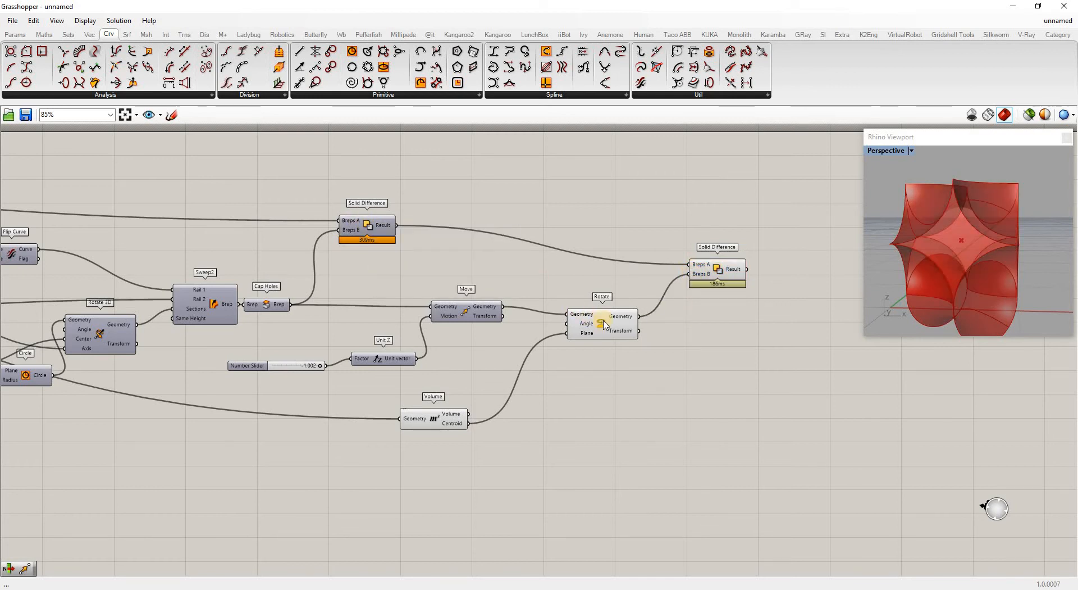
right_click(604, 320)
click(756, 352)
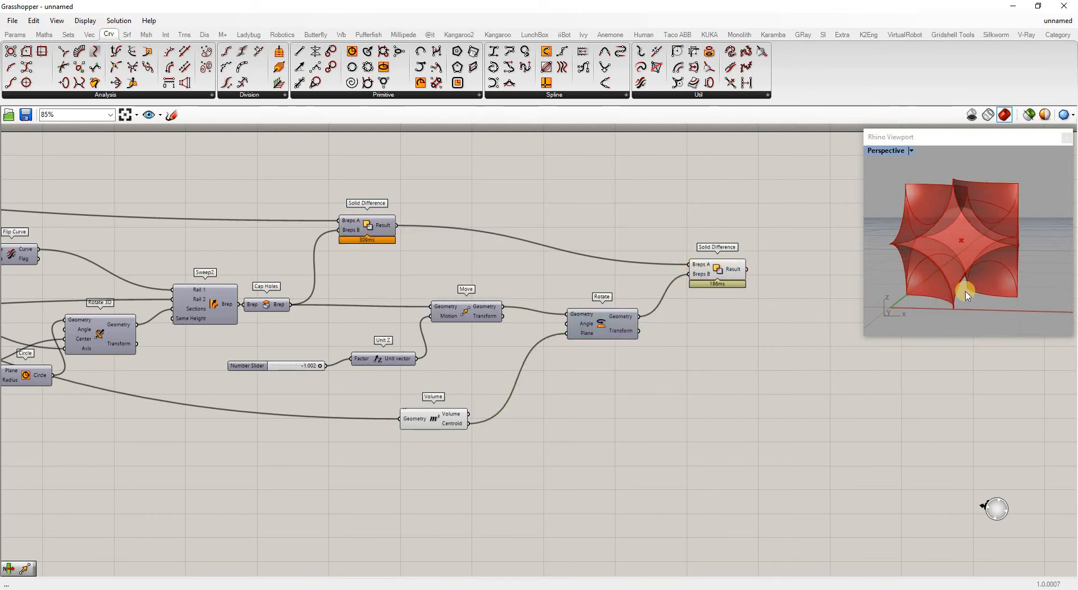
mouse_move(948, 252)
right_down()
mouse_move(917, 249)
mouse_move(1028, 264)
mouse_move(933, 254)
right_up()
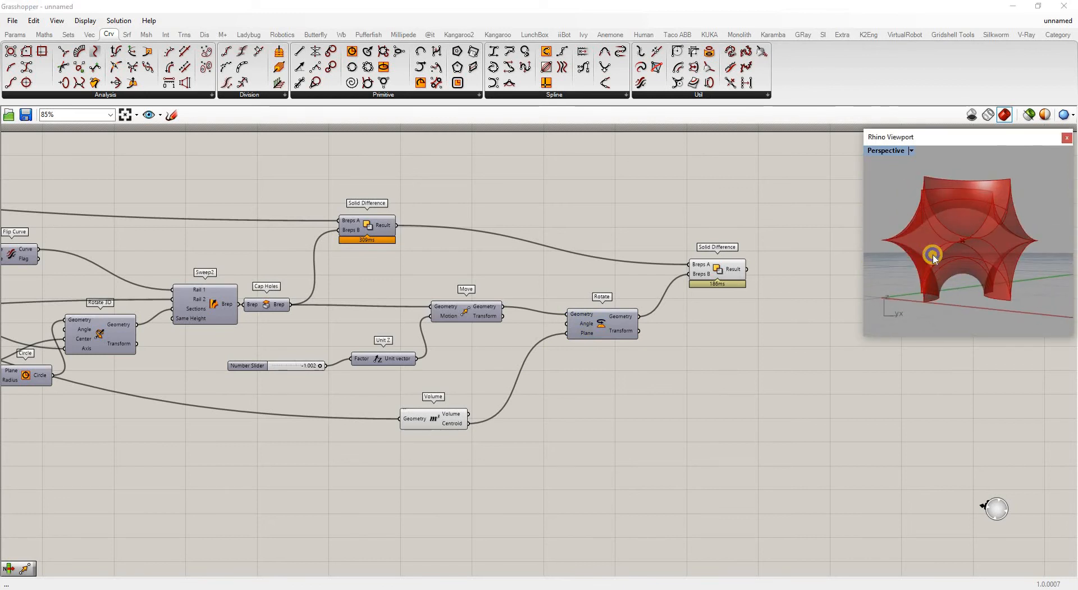
- Try a value of -10.000 on the slider feeding Unit Z's Factor input
click(325, 311)
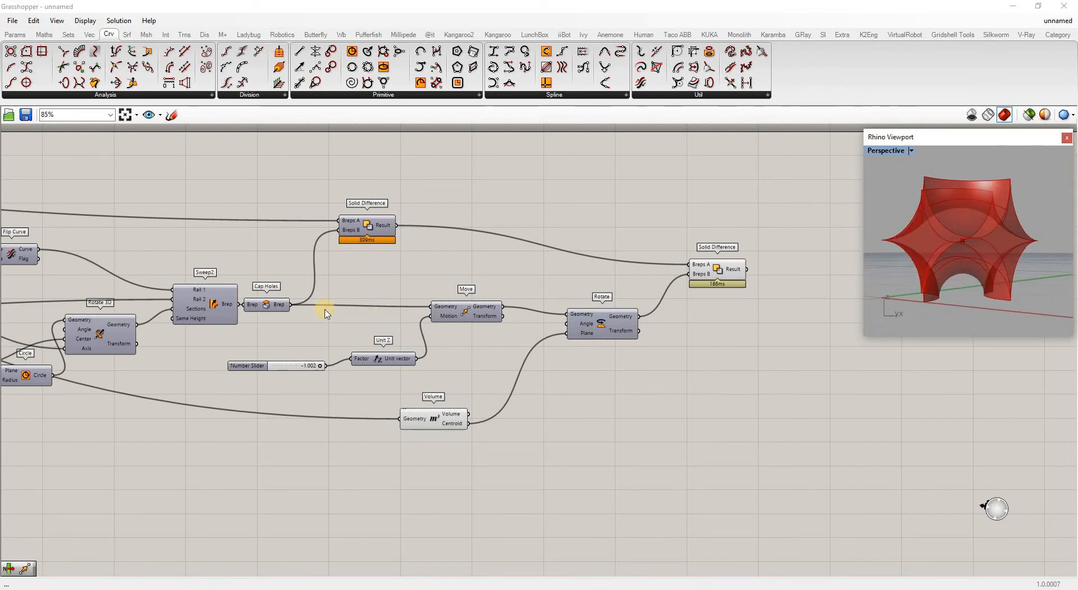
click(314, 367)
mouse_move(314, 366)
mouse_down()
mouse_move(258, 371)
mouse_move(331, 369)
mouse_up()
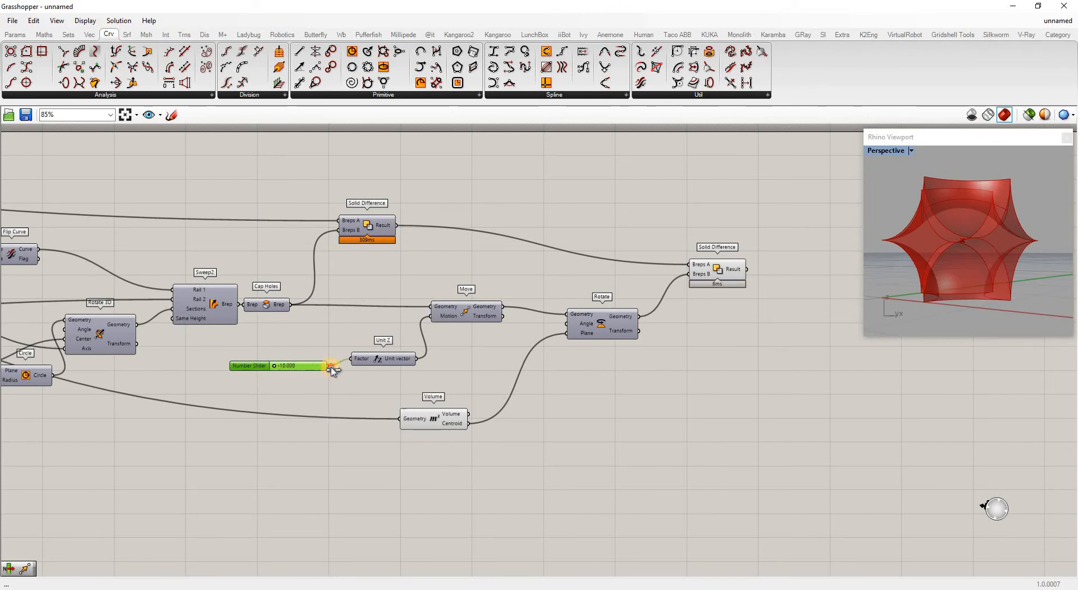
- Set the Unit Z slider's minimum to -1.000, maximum to 0.999 and value to -1.000, and check the module's underside
right_click(285, 369)
click(309, 415)
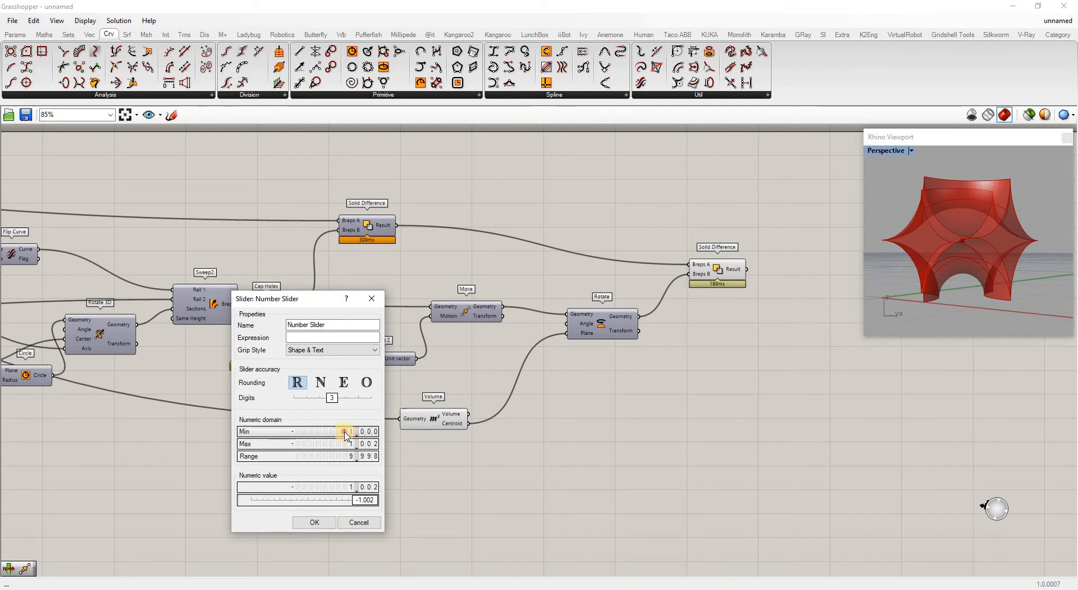
drag(350, 423, 337, 496)
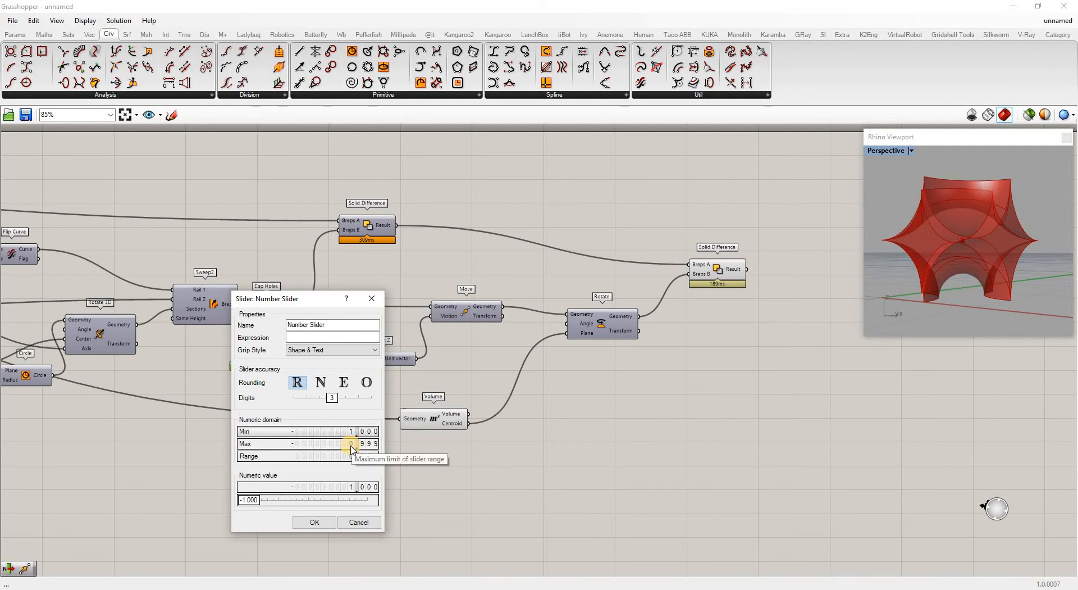
click(292, 445)
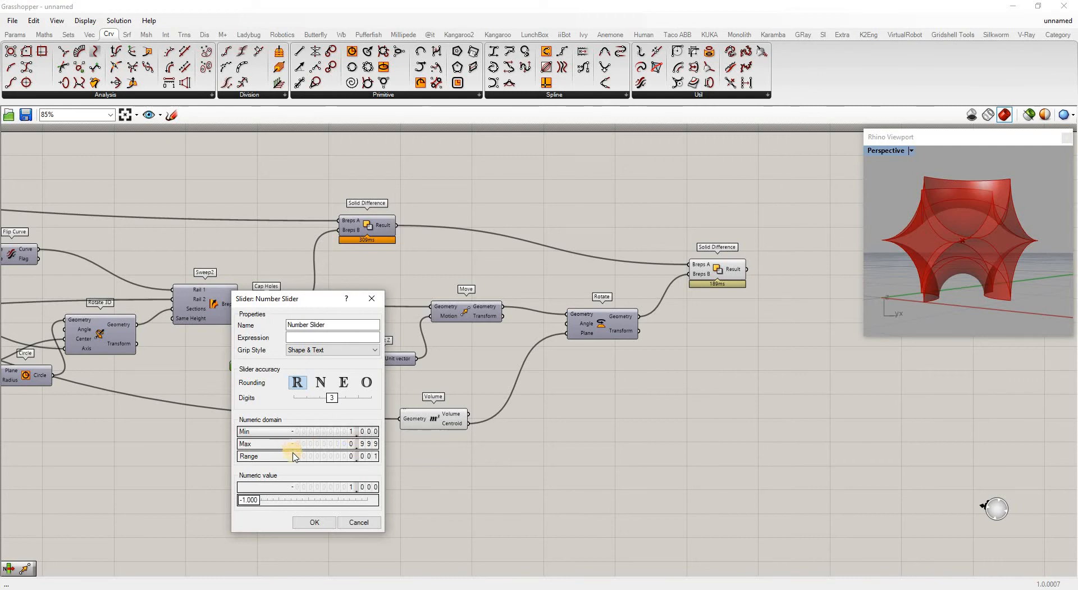
click(313, 523)
click(888, 306)
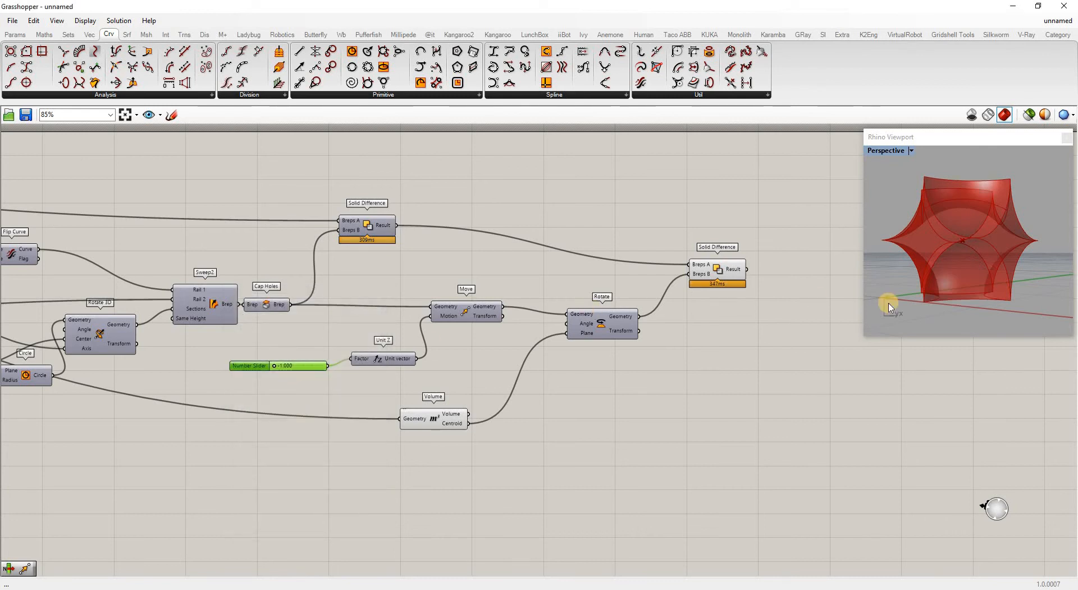
mouse_move(973, 282)
right_down()
mouse_move(1028, 285)
mouse_move(869, 287)
mouse_move(1012, 287)
mouse_move(958, 289)
mouse_move(956, 272)
mouse_move(989, 269)
mouse_move(975, 294)
right_up()
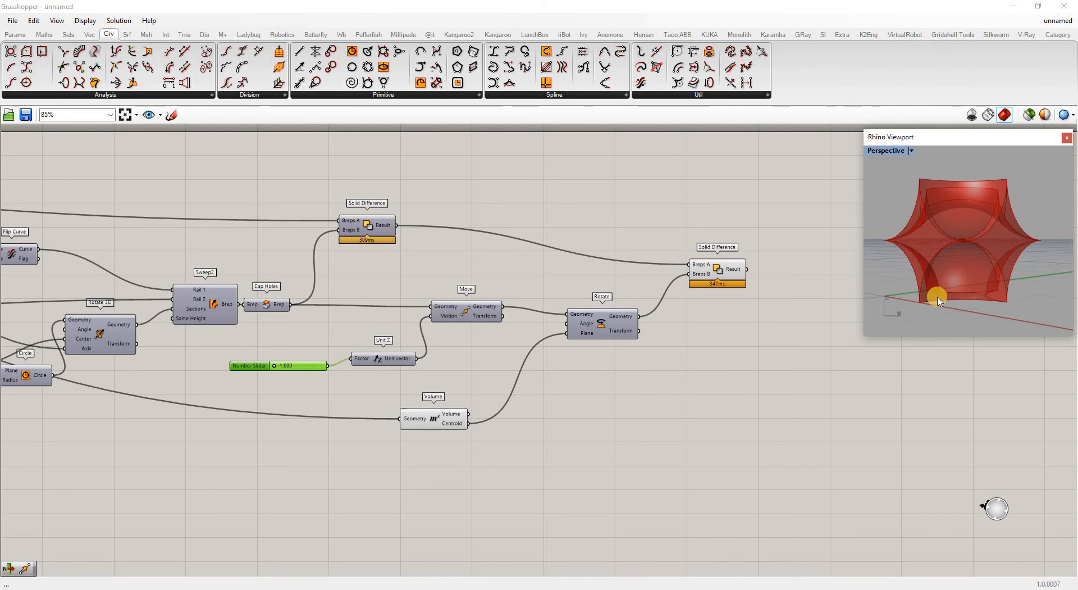
- Set the Unit Z slider's minimum and value to -1.002 and inspect the resulting module from several angles
double_click(293, 368)
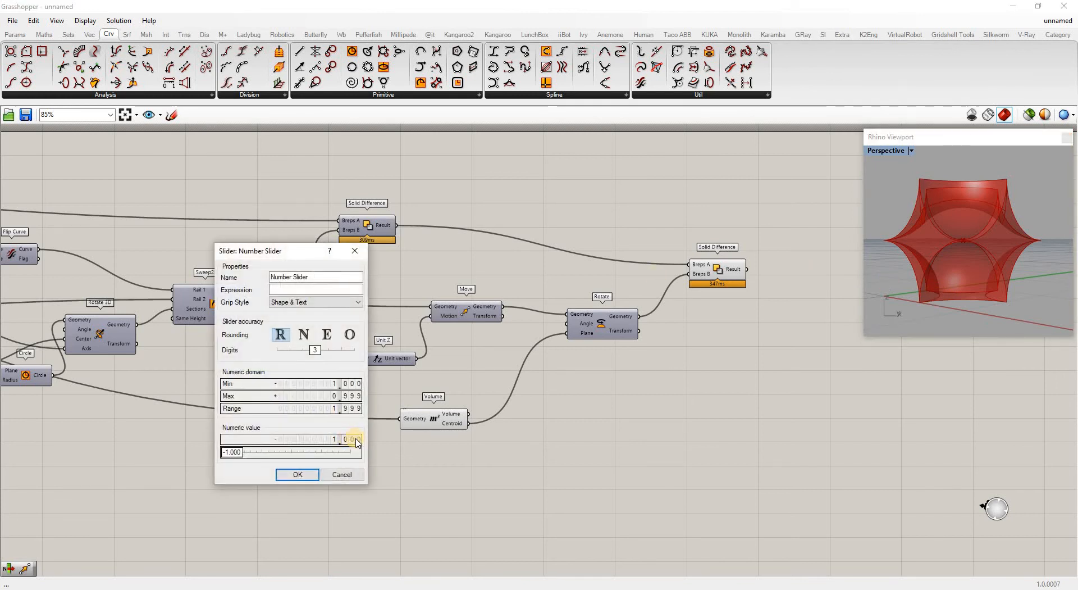
double_click(235, 452)
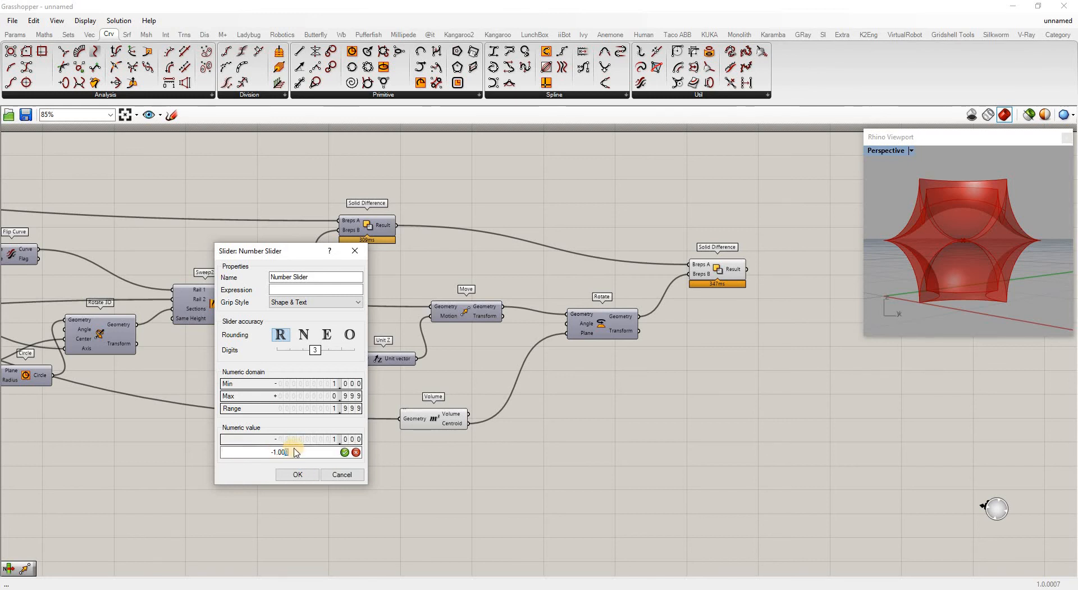
text(2)
click(346, 451)
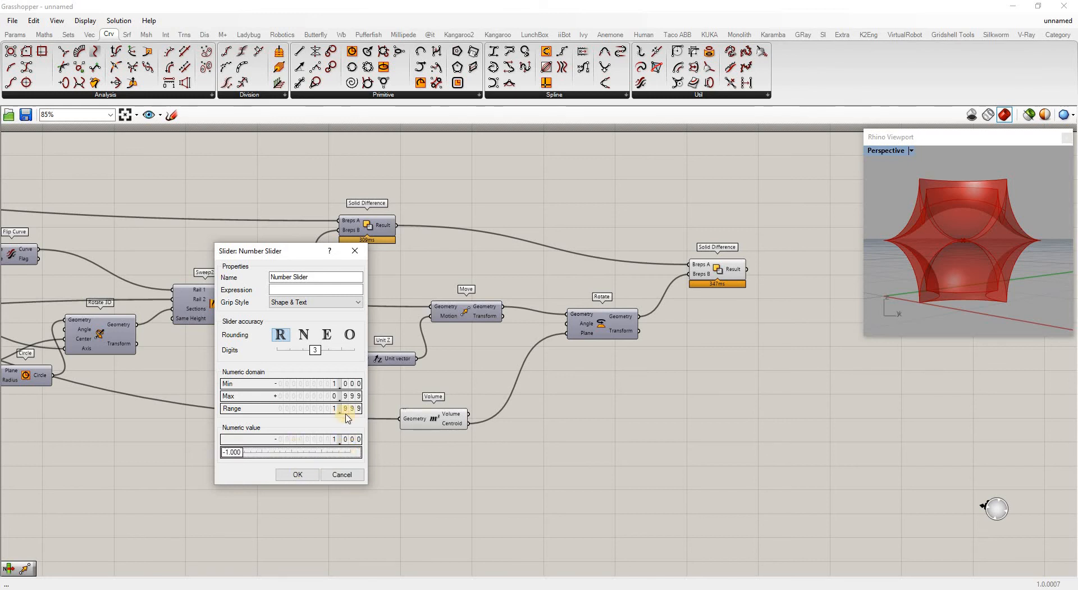
drag(360, 400, 360, 407)
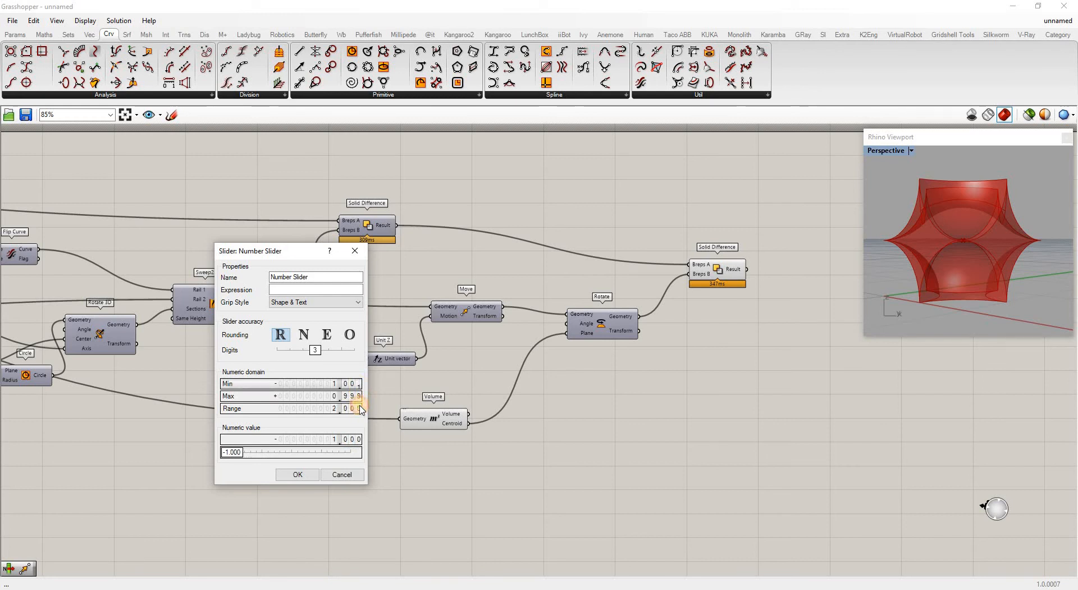
click(225, 457)
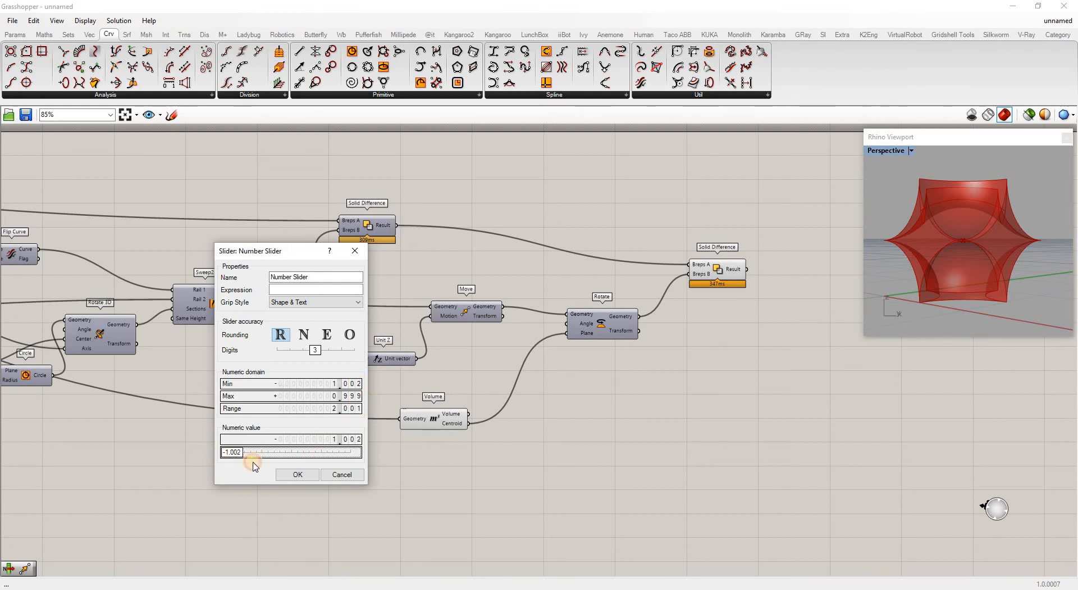
click(304, 473)
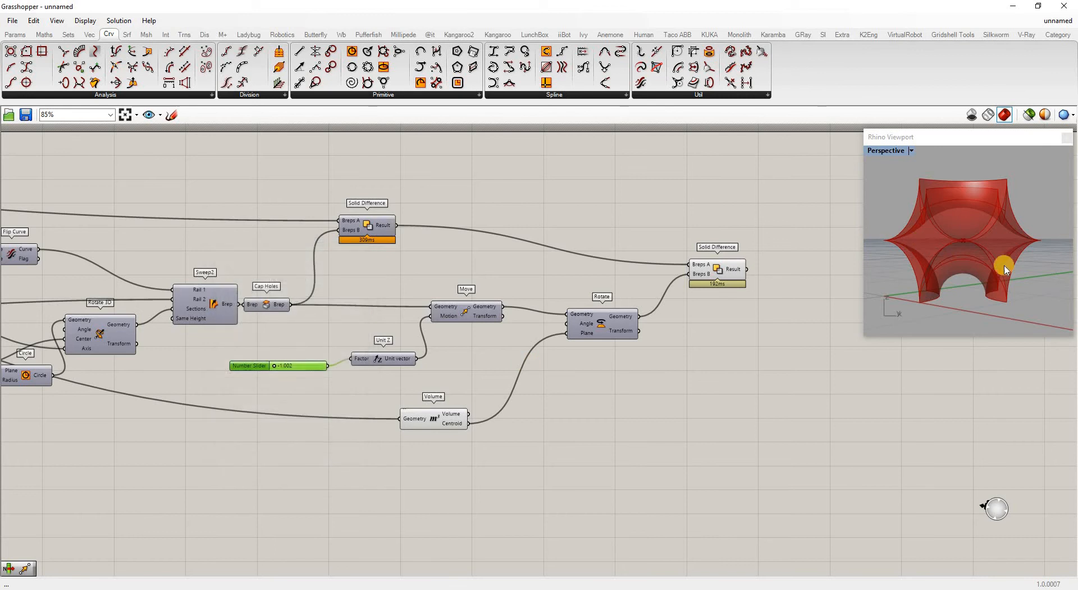
right_drag(992, 272, 878, 332)
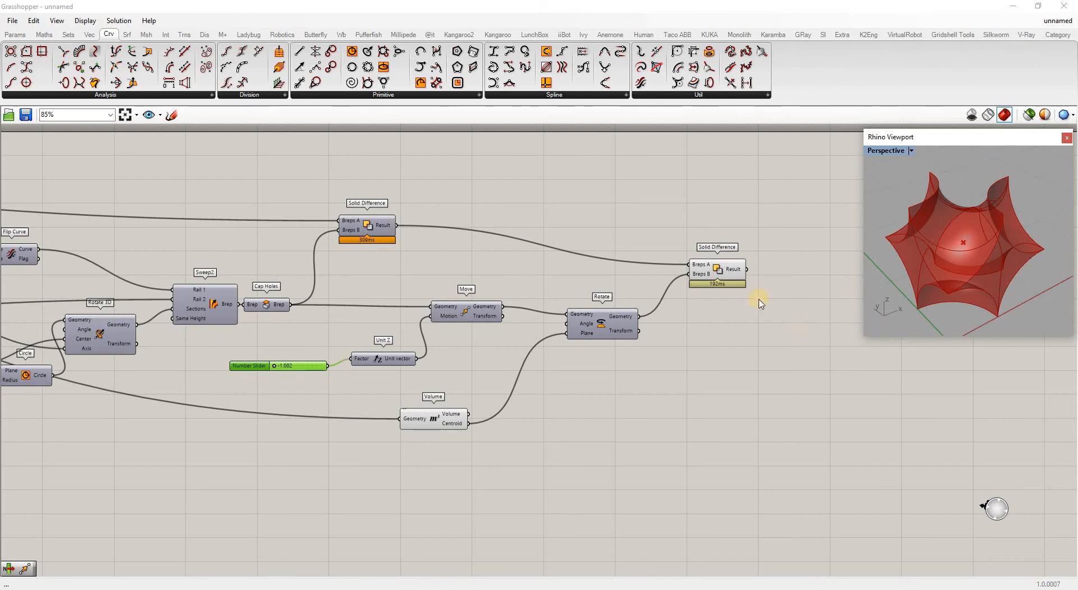
- Add a Box Morph component after the second Solid Difference, and shift that Solid Difference slightly upward on the canvas
scroll(488, 292, down, 5)
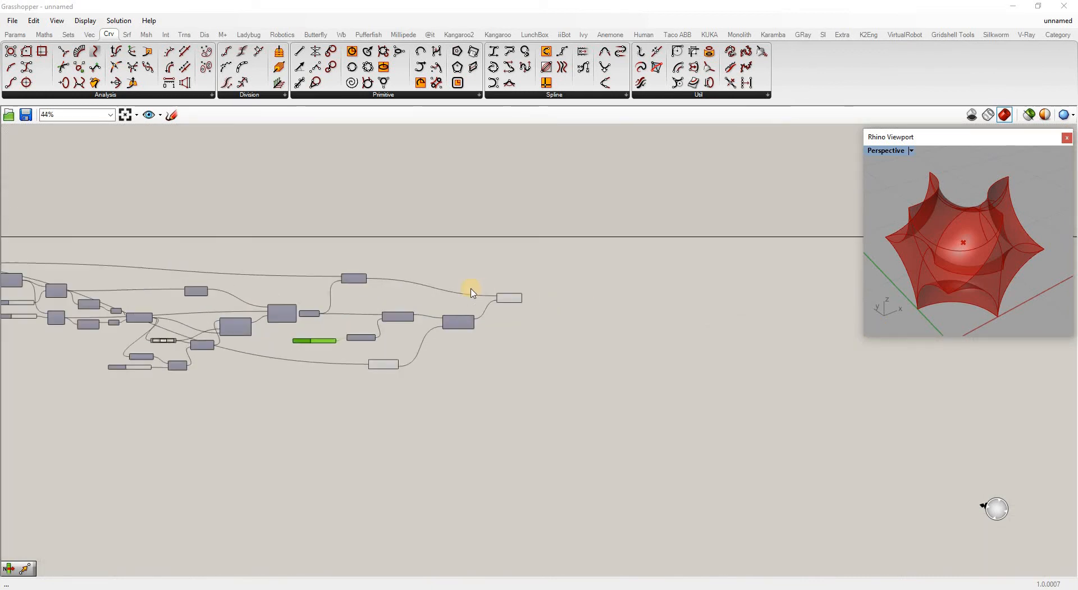
scroll(472, 292, up, 5)
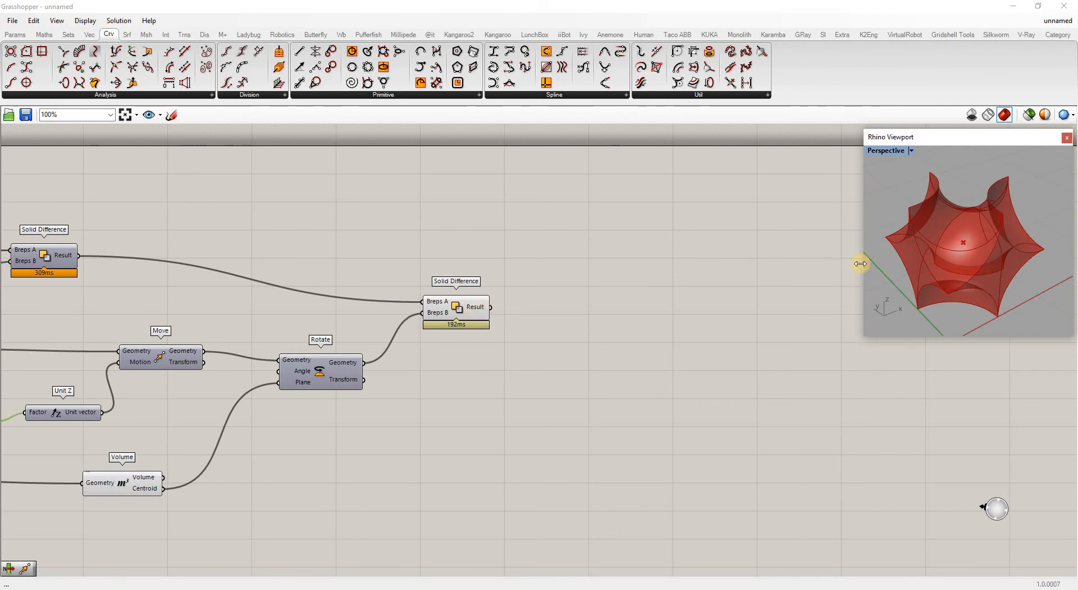
double_click(568, 303)
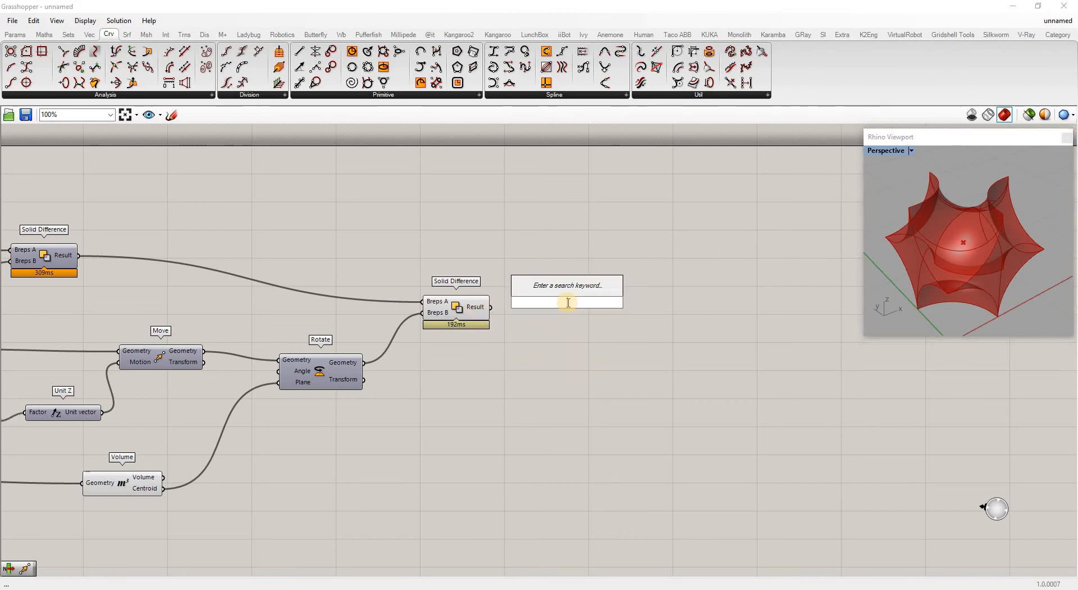
text(box)
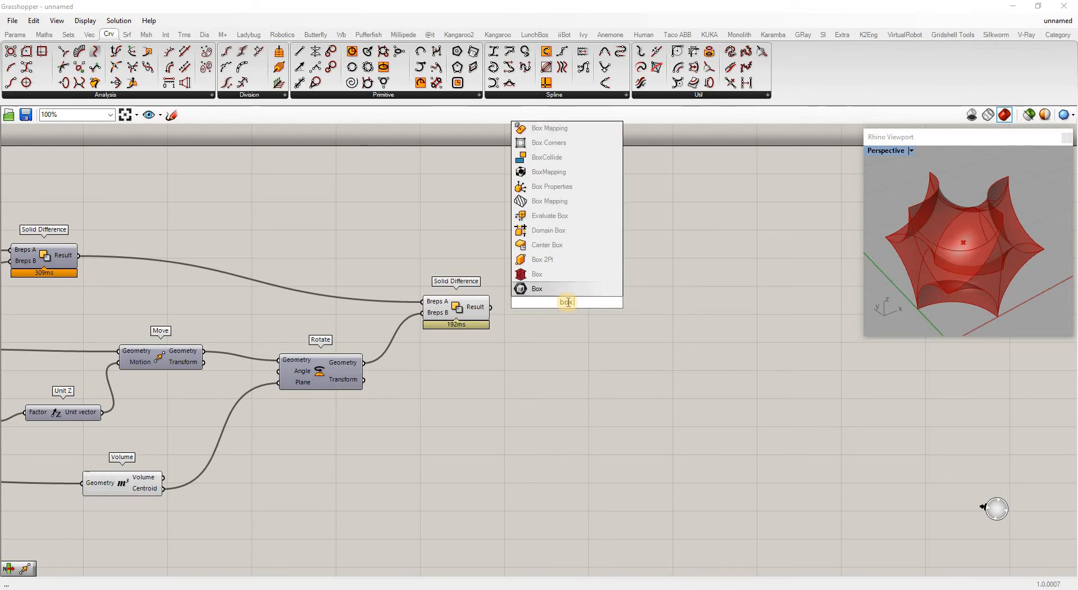
text( mor)
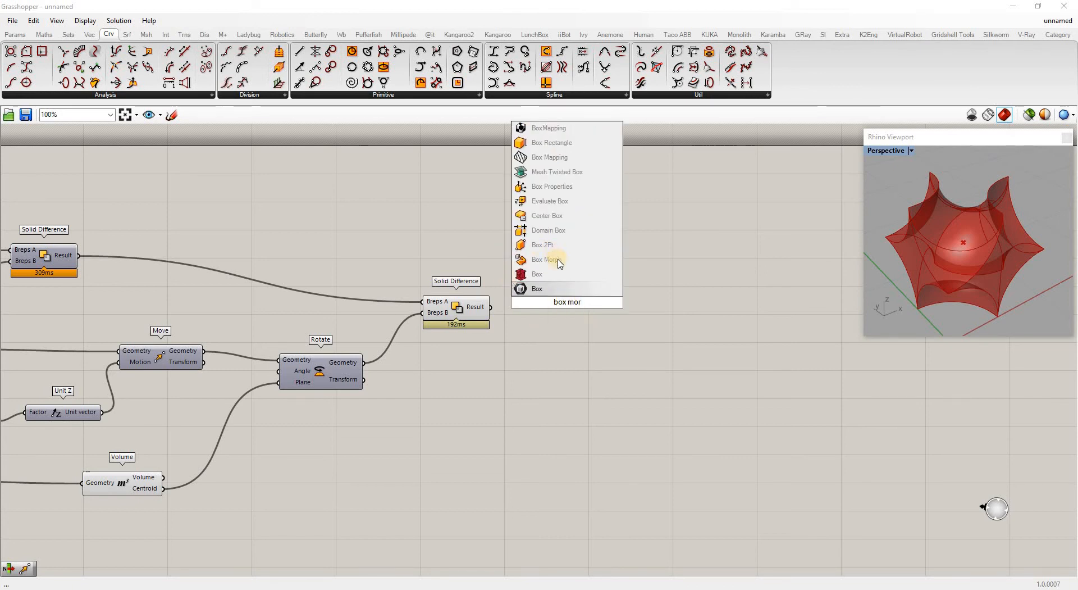
click(560, 263)
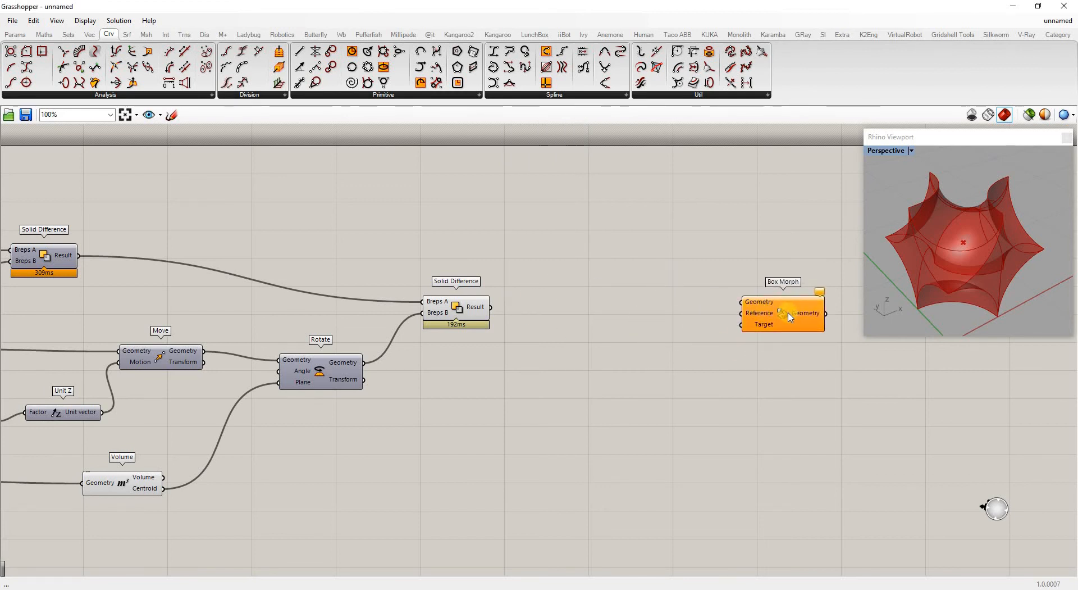
click(458, 313)
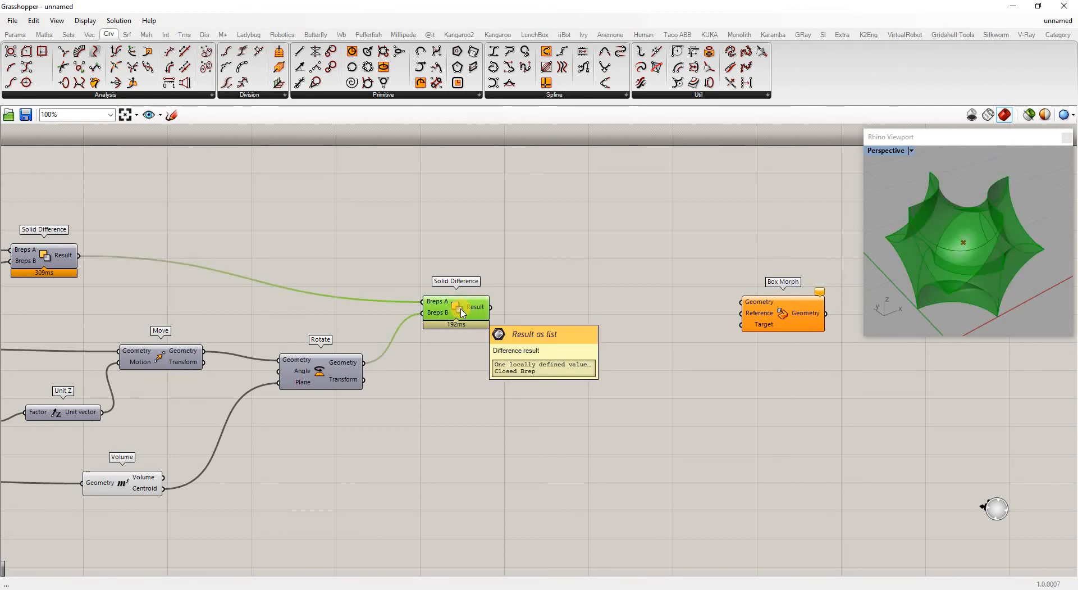
drag(473, 310, 477, 278)
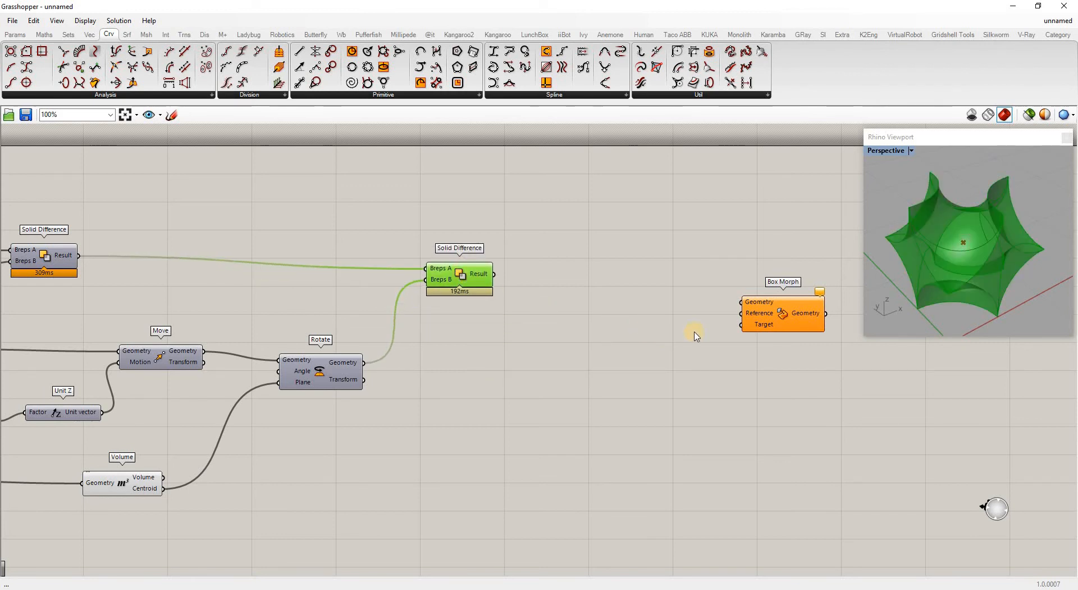
click(783, 318)
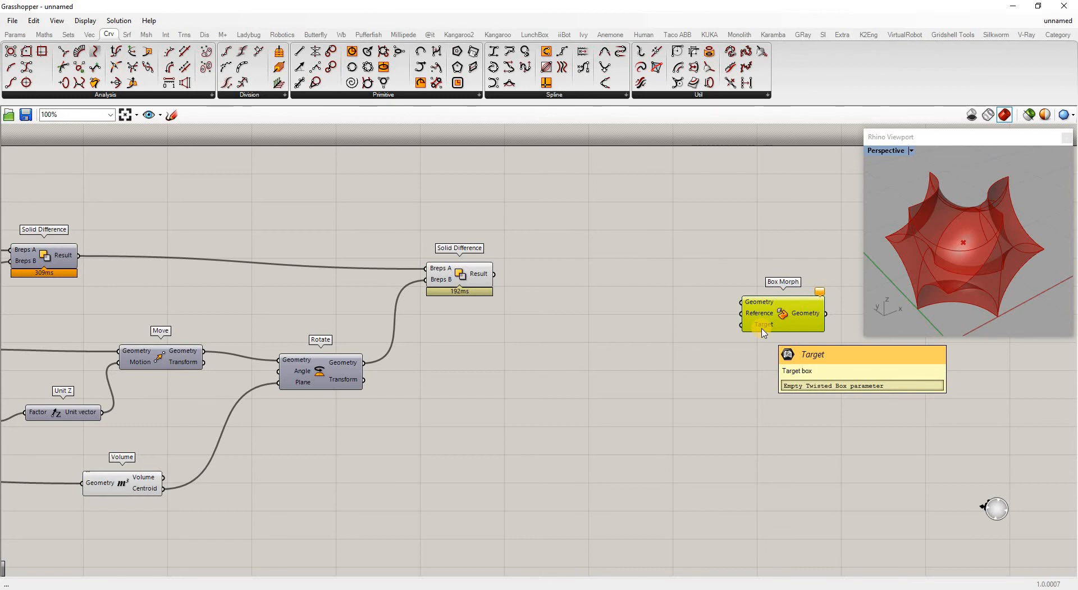
- Add a Bounding Box component between Solid Difference and Box Morph, and feed the second Solid Difference's Result into its Content input
double_click(541, 304)
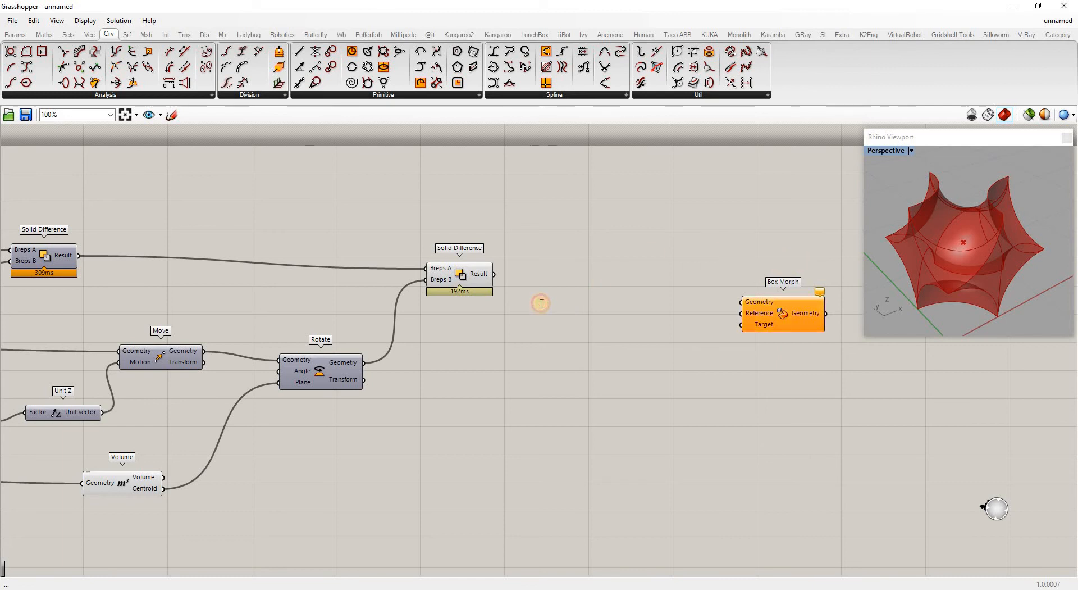
click(579, 348)
double_click(497, 308)
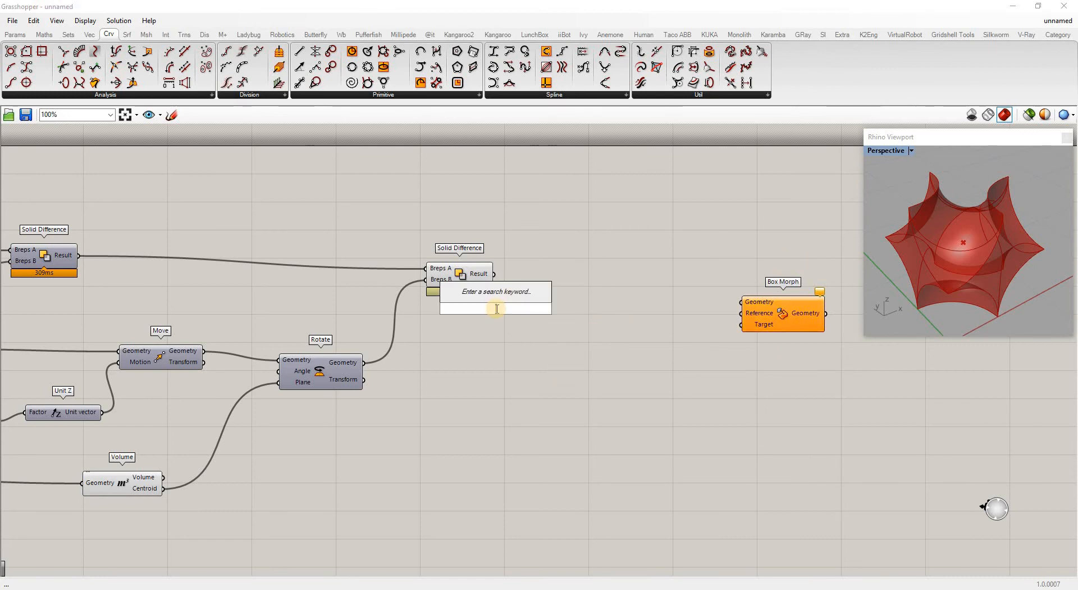
text(bound)
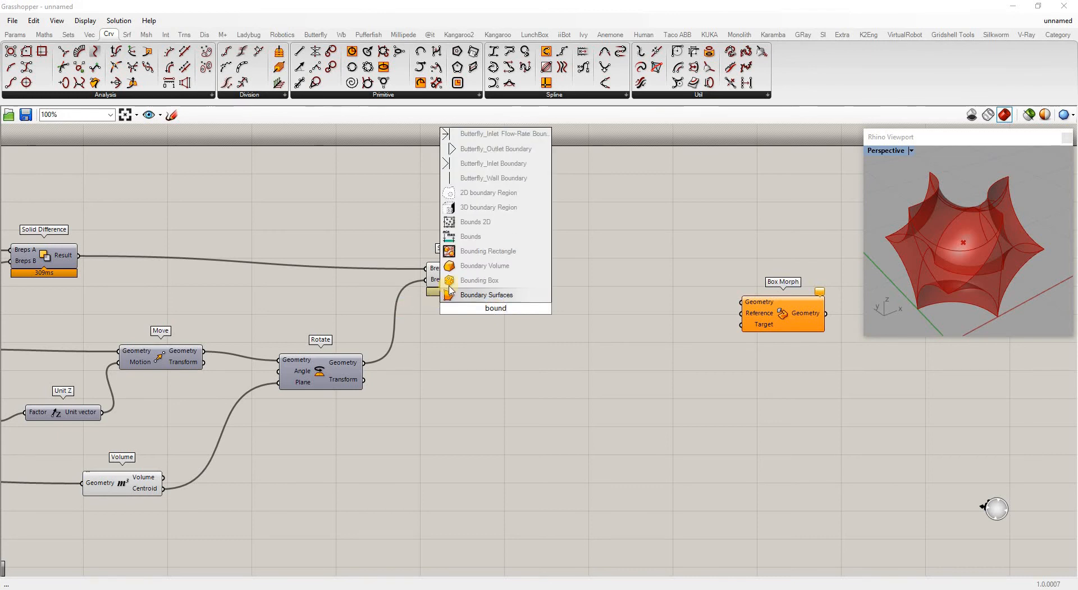
click(480, 266)
drag(532, 303, 565, 322)
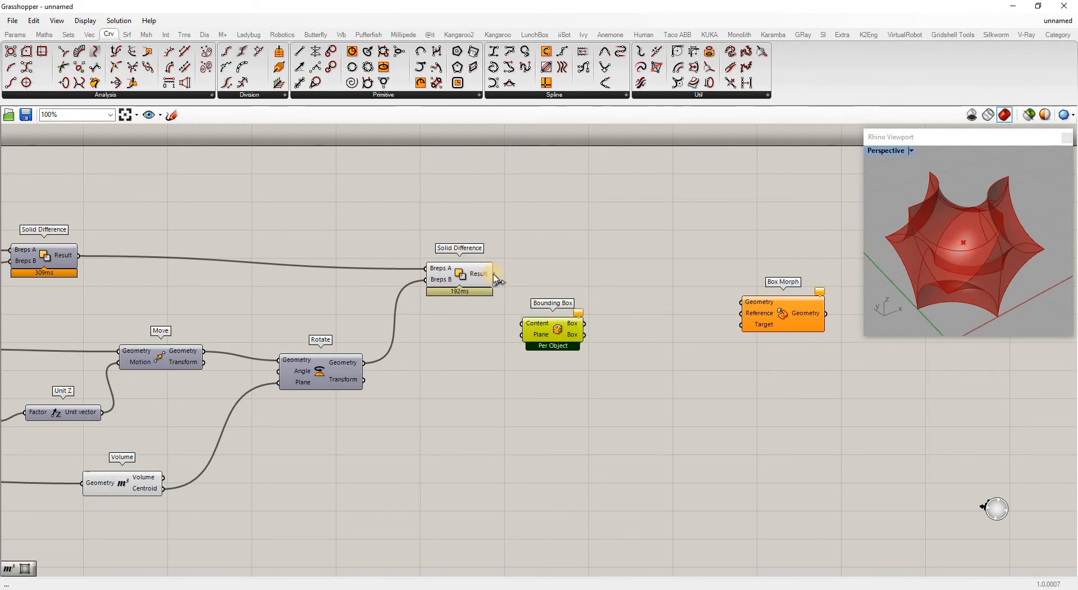
drag(495, 274, 558, 312)
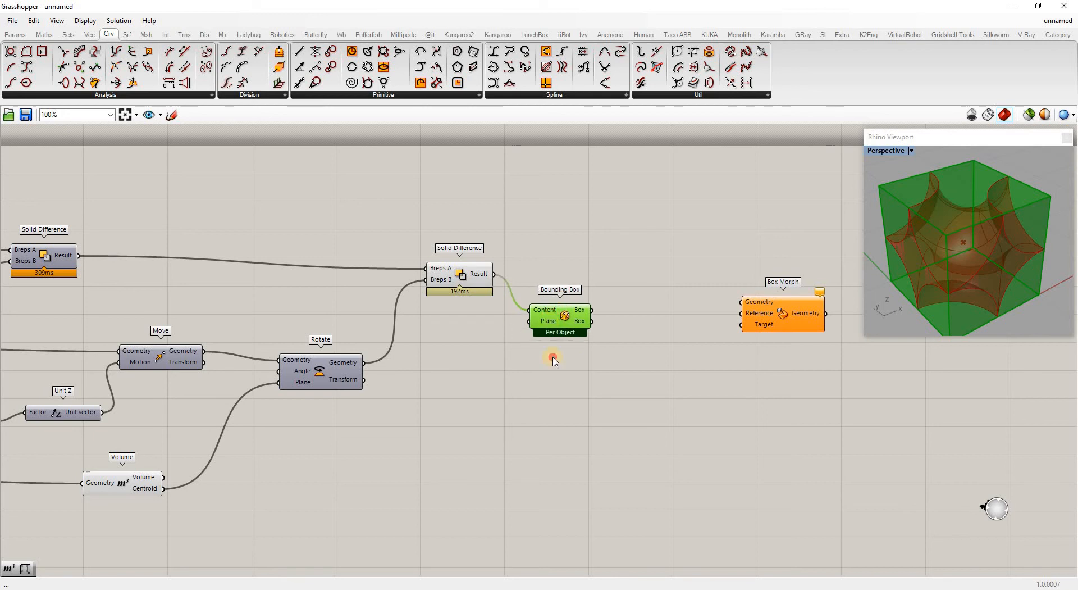
click(561, 374)
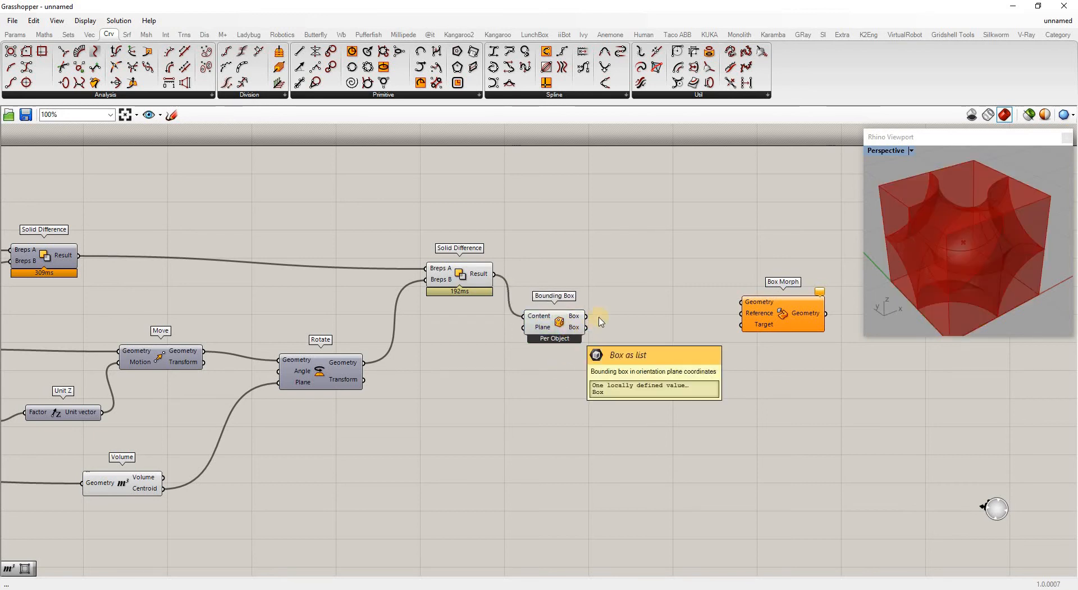
- Connect the second Solid Difference's Result to Box Morph's Geometry and the Bounding Box output to its Reference, moving Box Morph farther along
drag(495, 274, 746, 307)
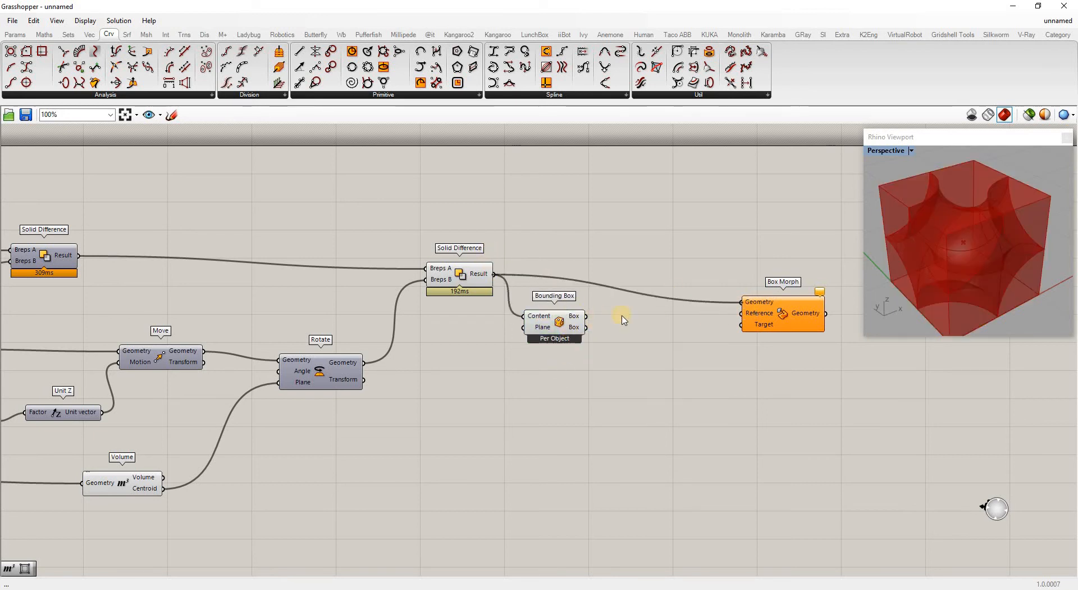
drag(585, 316, 736, 315)
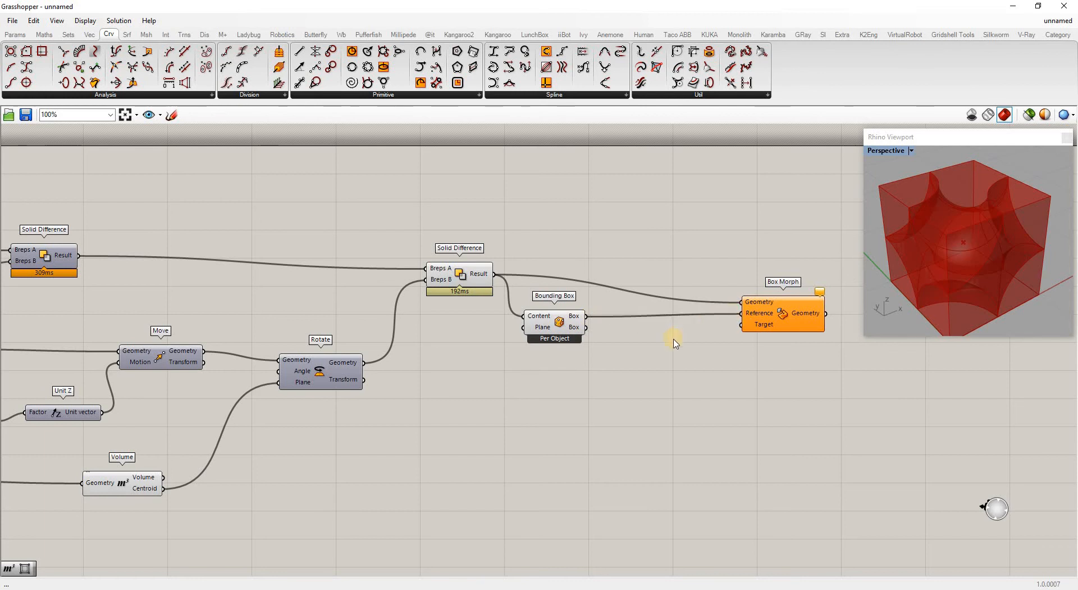
drag(807, 306, 861, 274)
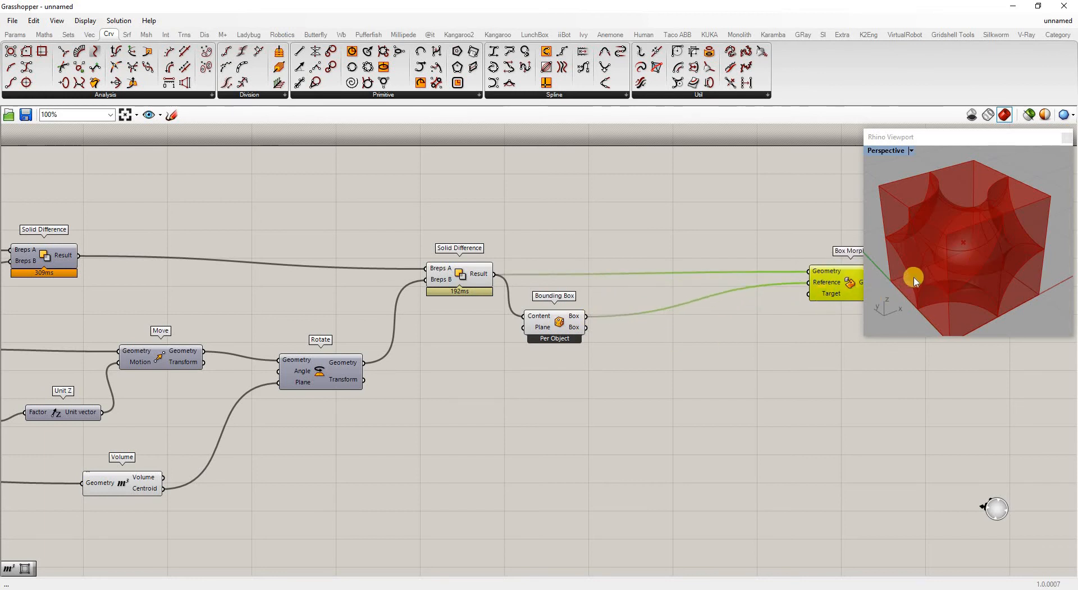
- Bring the Surface parameter from the start of the definition to just above the second Solid Difference and turn on its preview
scroll(915, 277, down, 3)
scroll(943, 263, down, 3)
scroll(625, 393, down, 5)
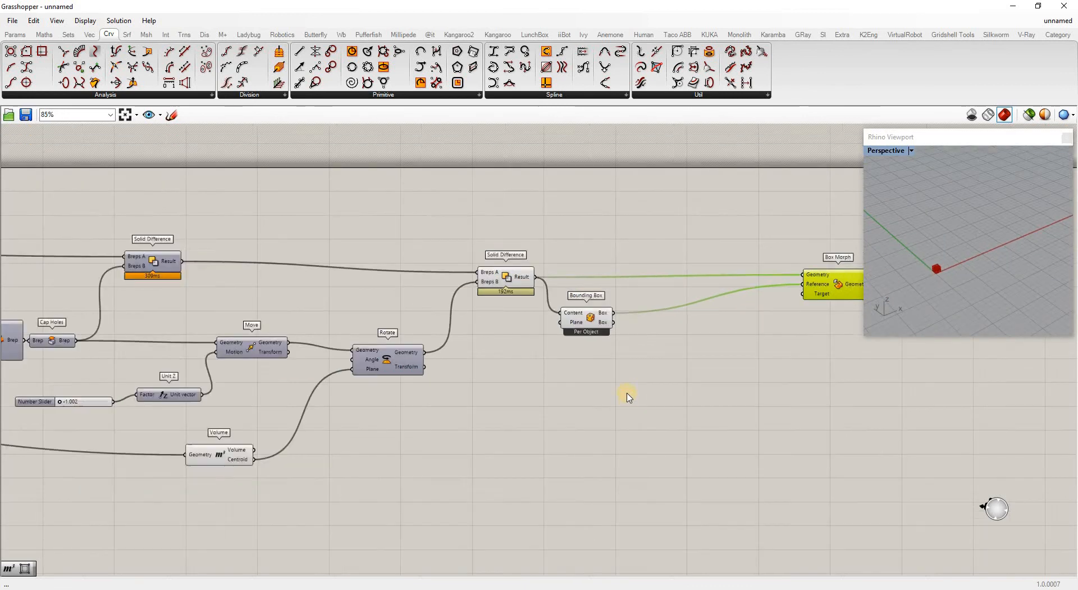
scroll(191, 343, down, 3)
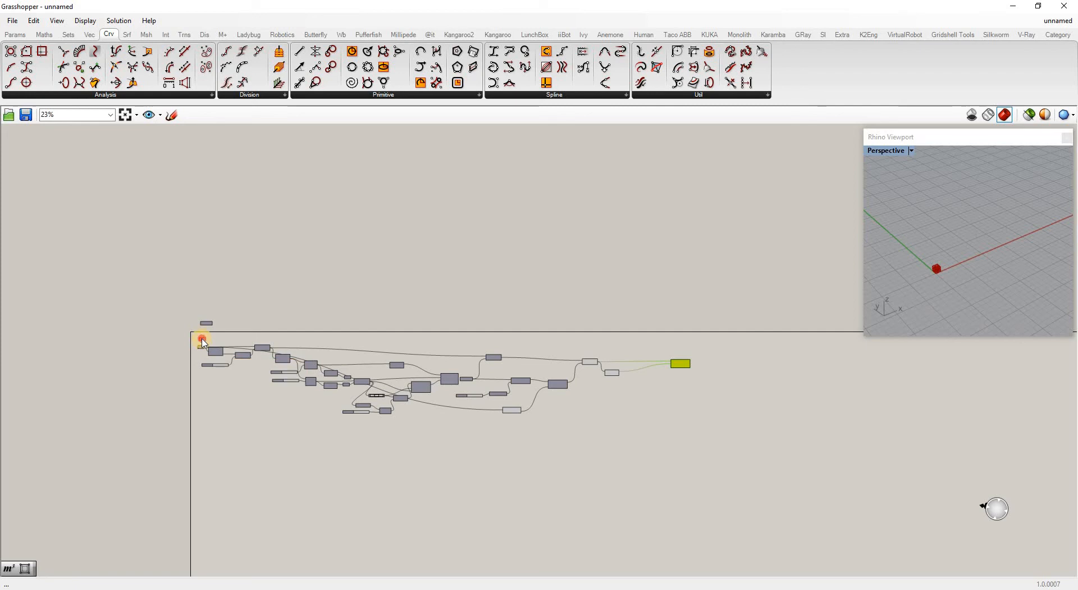
click(579, 389)
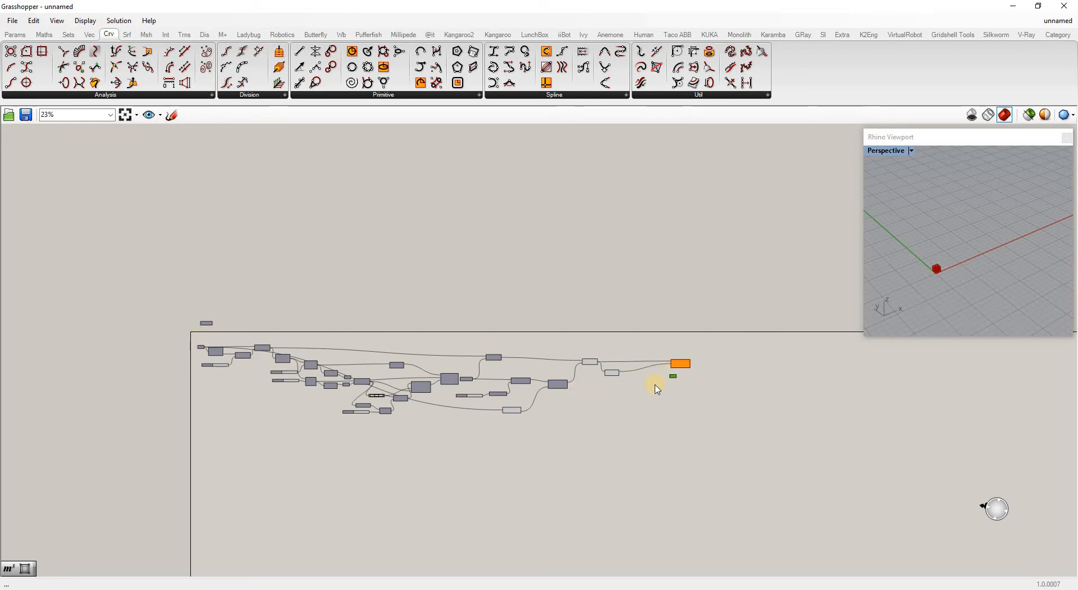
scroll(655, 380, up, 5)
drag(691, 384, 229, 216)
right_click(231, 219)
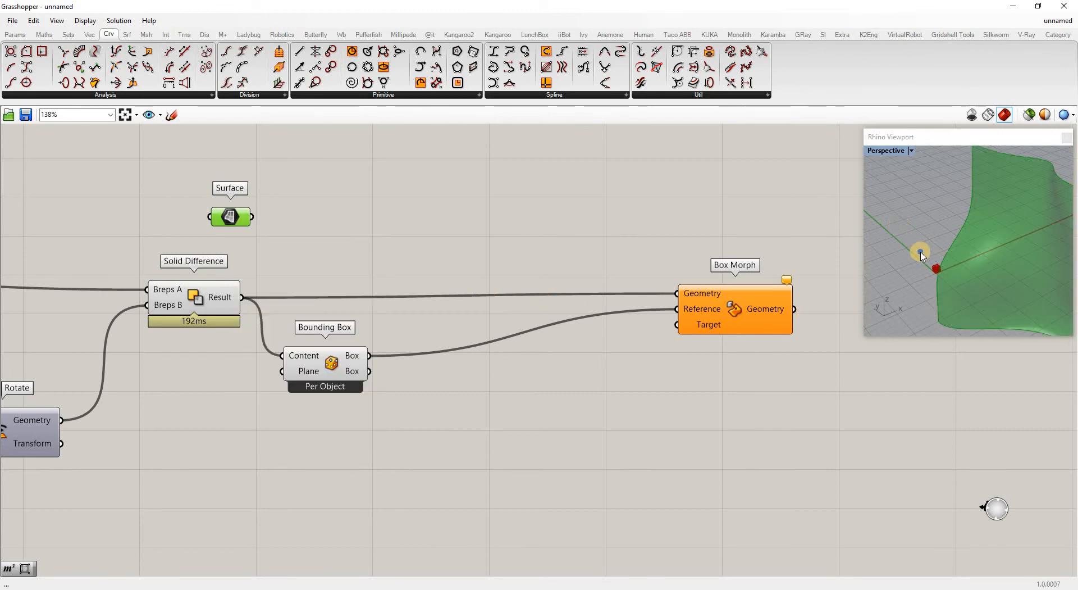
- View the whole target surface from another angle and place the Surface parameter below the Bounding Box component
scroll(955, 239, down, 3)
right_drag(1017, 217, 977, 214)
right_drag(974, 223, 955, 233)
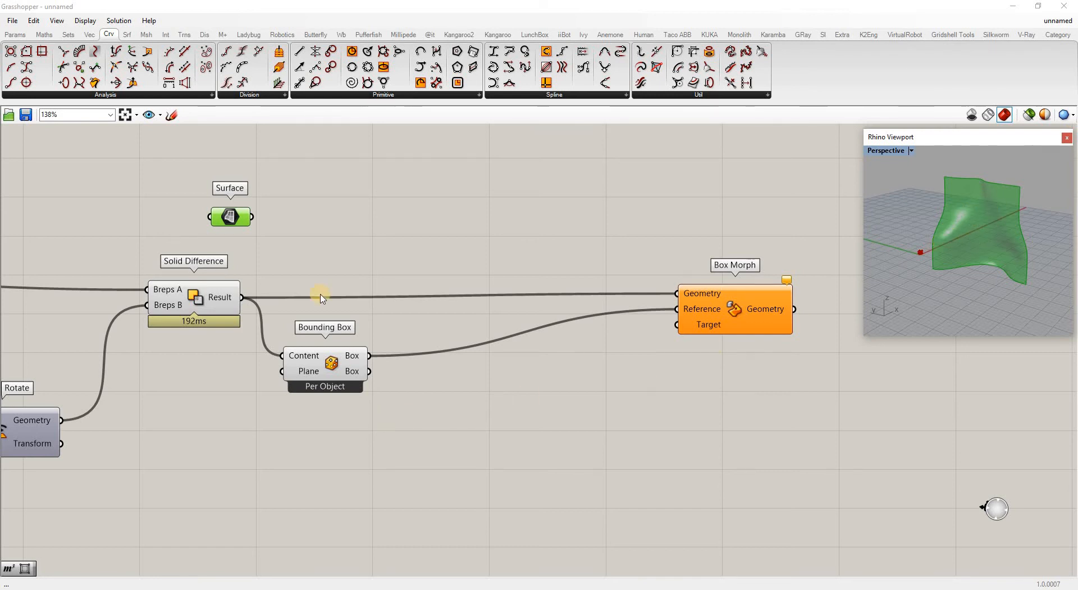
drag(209, 475, 199, 513)
click(283, 486)
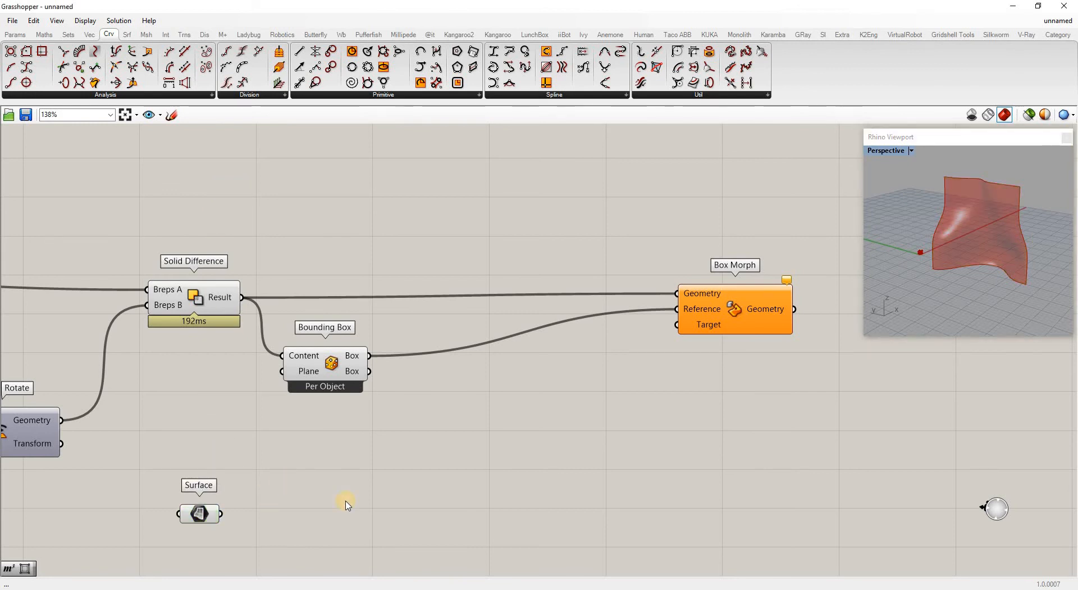
- Add a Divide Domain² component and connect the Surface parameter to its Domain input
double_click(287, 509)
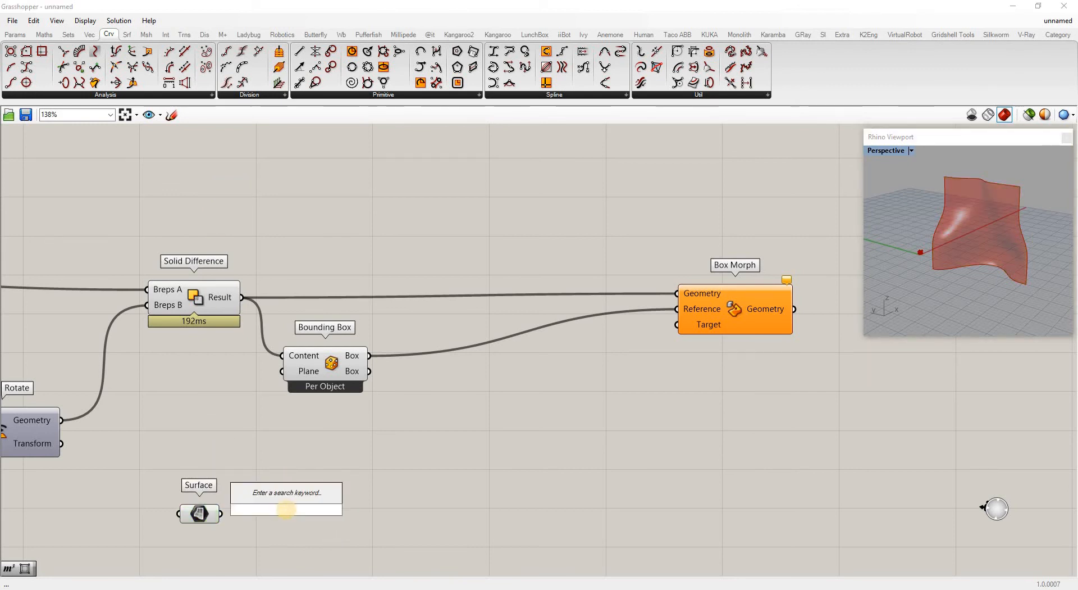
text(divide)
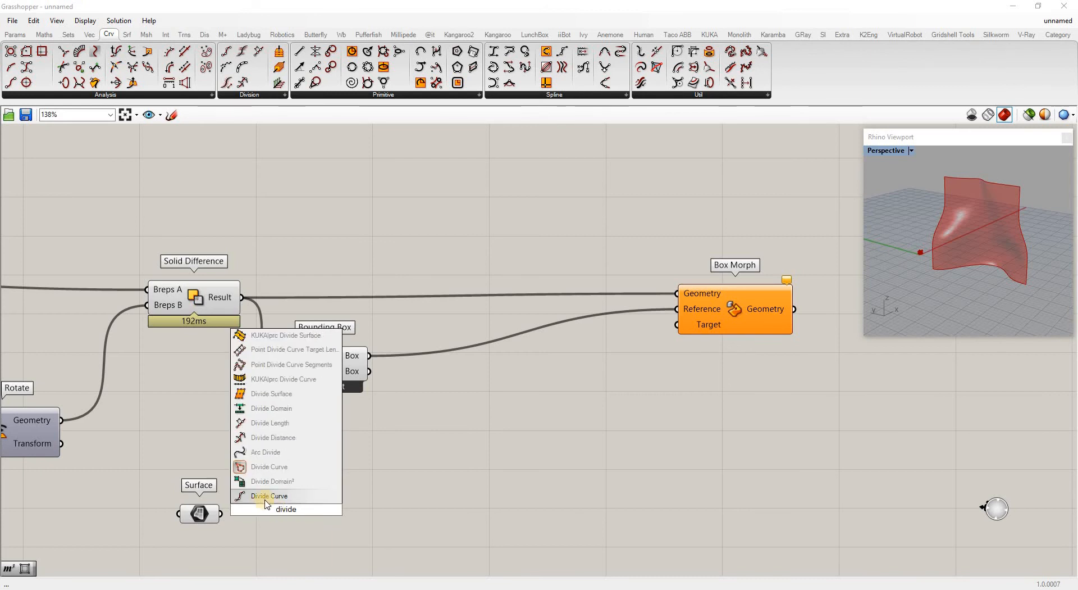
click(273, 482)
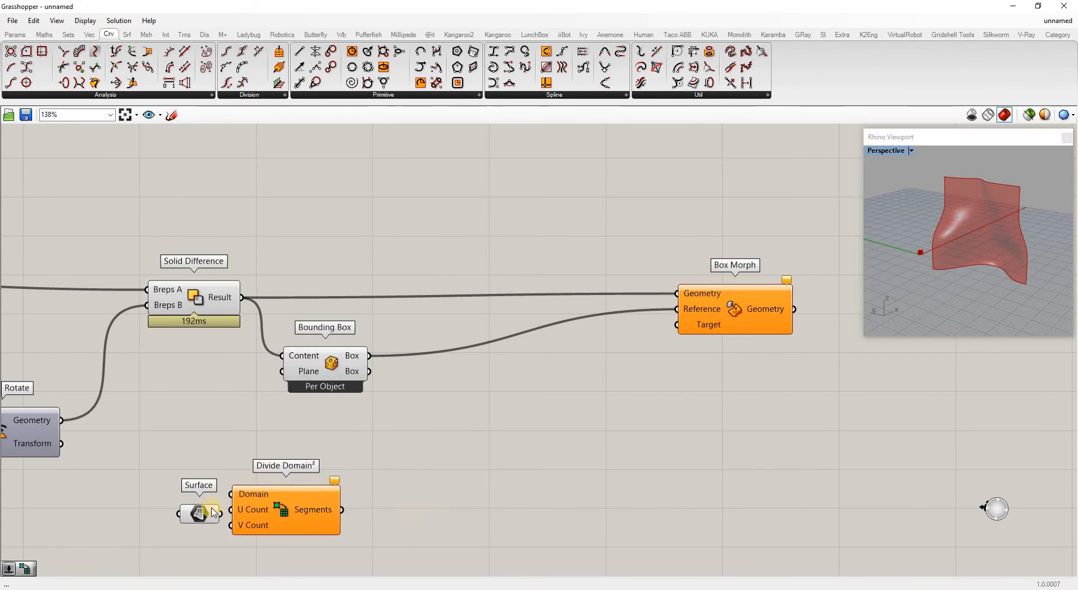
mouse_move(195, 500)
mouse_down()
mouse_move(190, 490)
mouse_move(202, 508)
mouse_move(187, 494)
mouse_up()
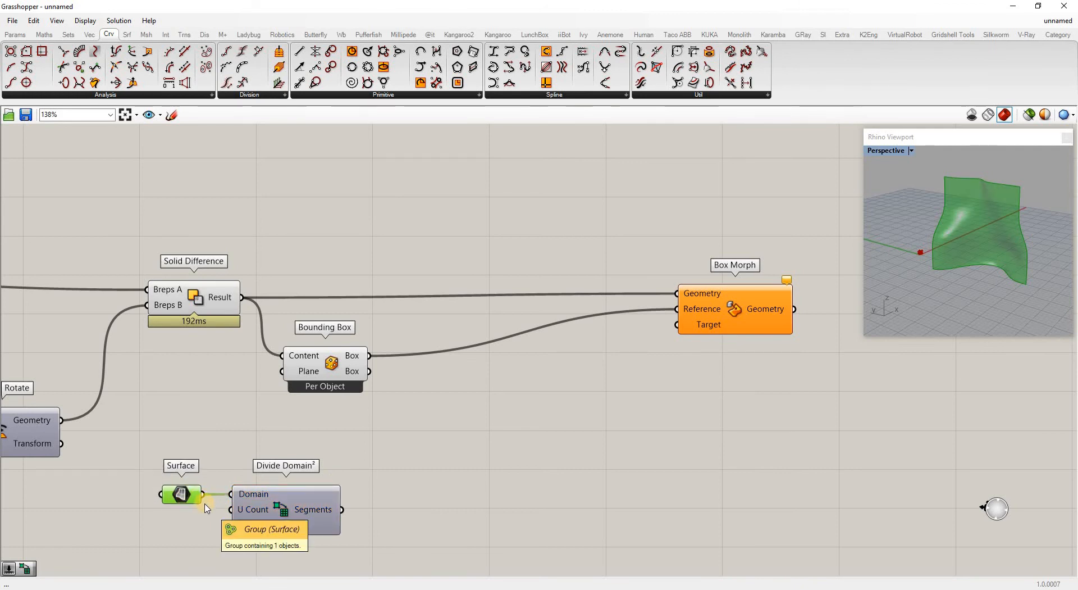
- Add a number slider of 10, connect it to Divide Domain²'s U Count and V Count, and check the Segments output
double_click(164, 532)
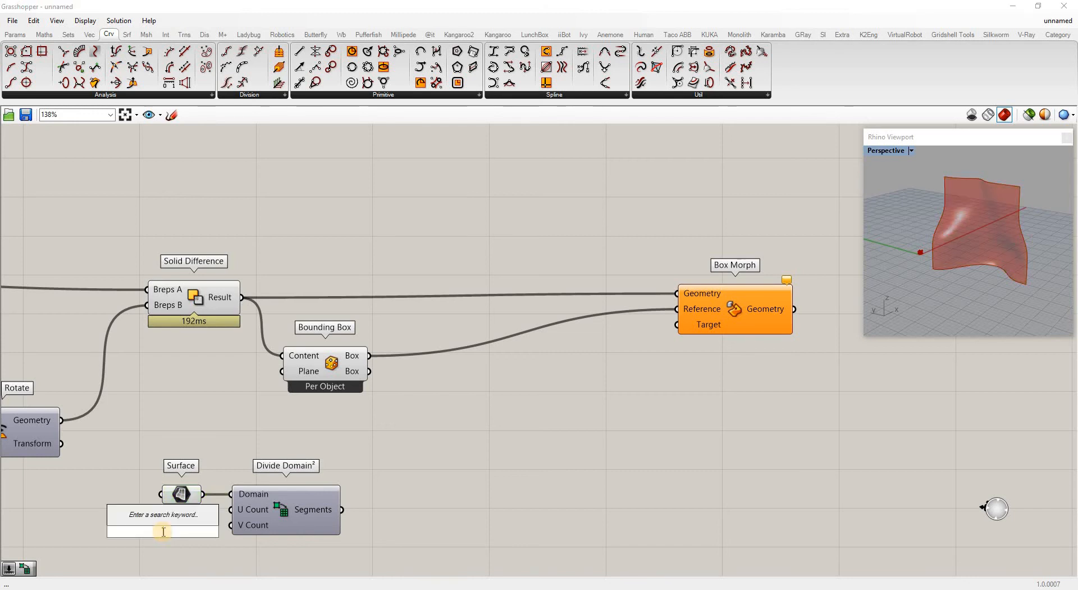
text(10)
key(Return)
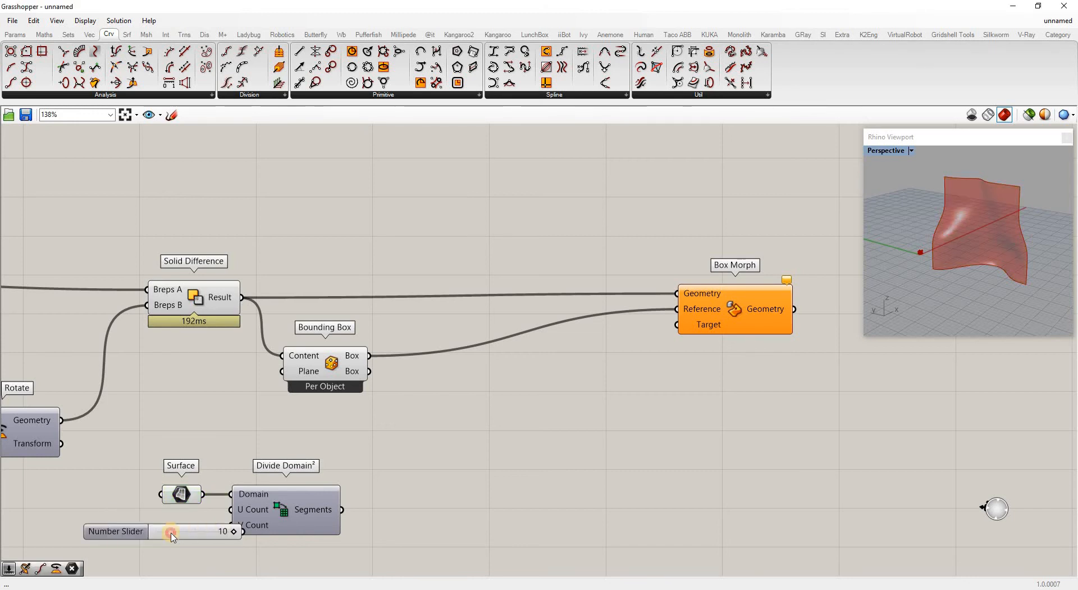
drag(171, 533, 123, 533)
drag(196, 533, 231, 526)
click(241, 556)
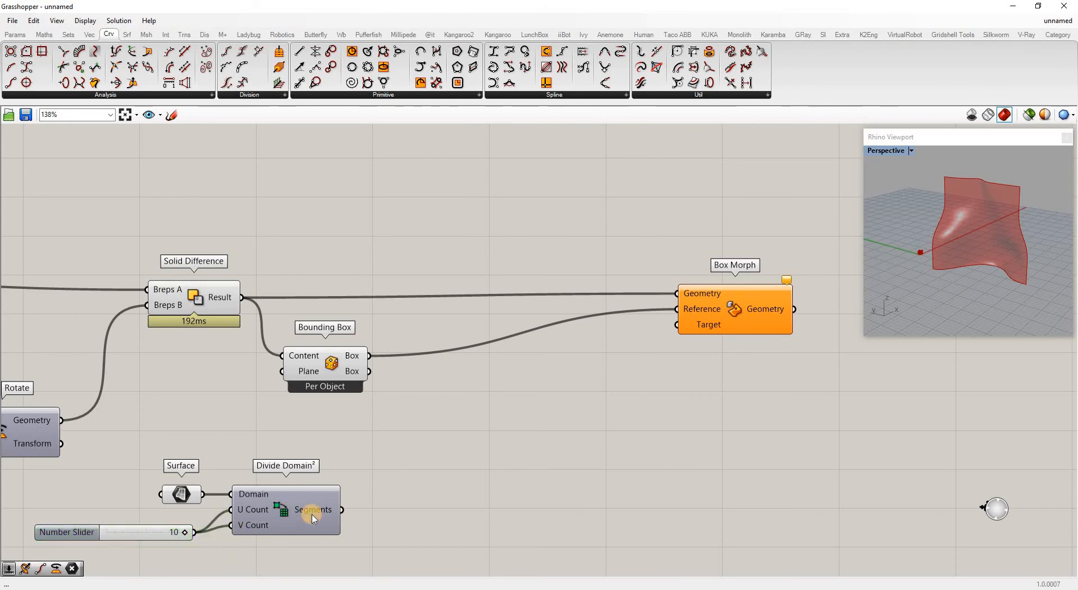
click(312, 518)
mouse_move(313, 514)
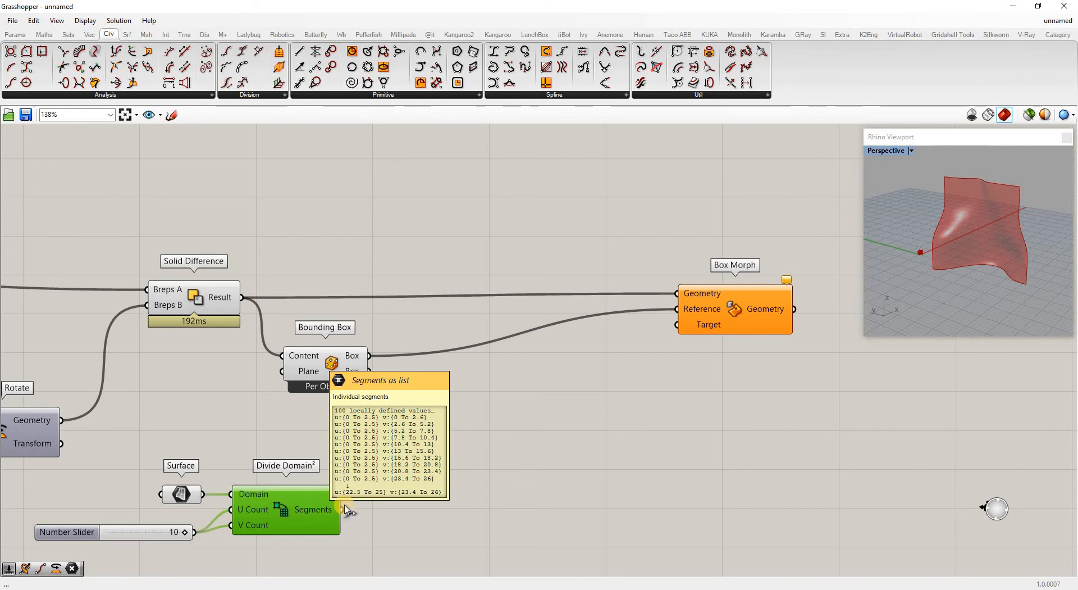
- Add a Surface Box component and place it beside Divide Domain²
double_click(391, 474)
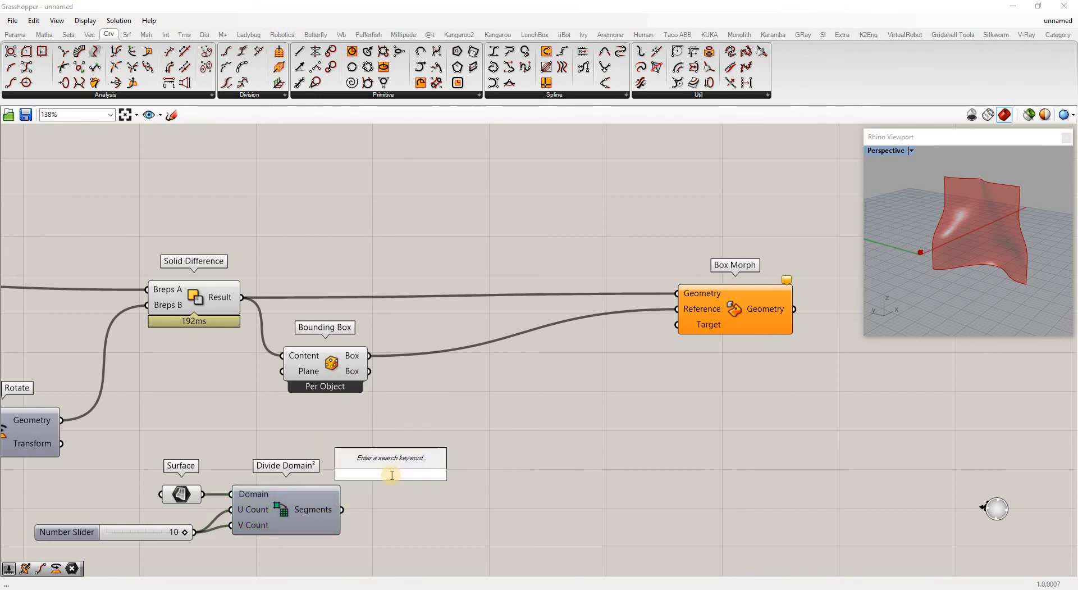
text(surv)
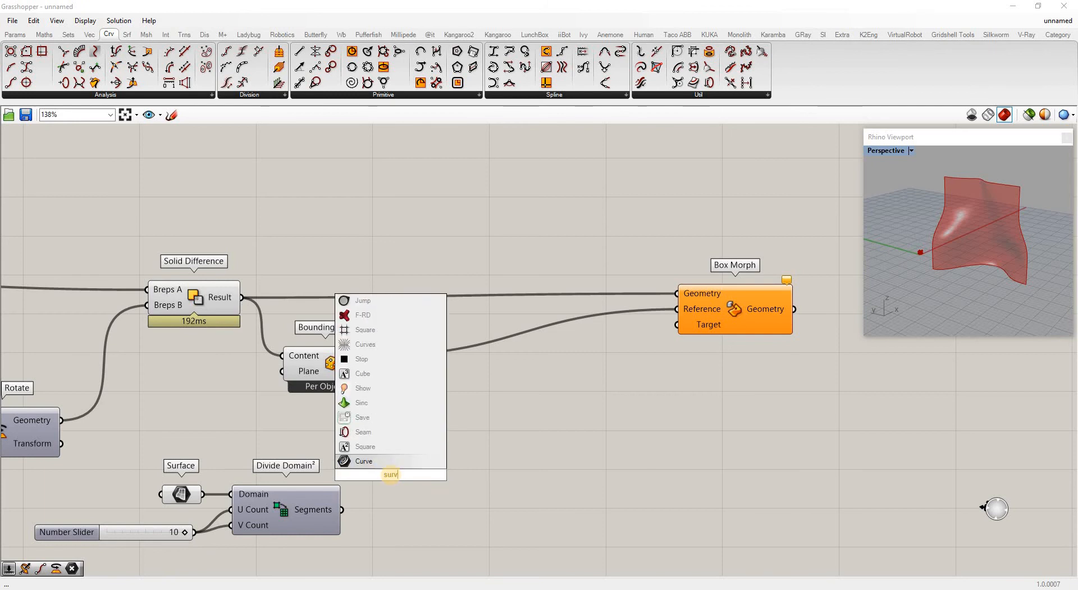
key(BackSpace)
text(ce)
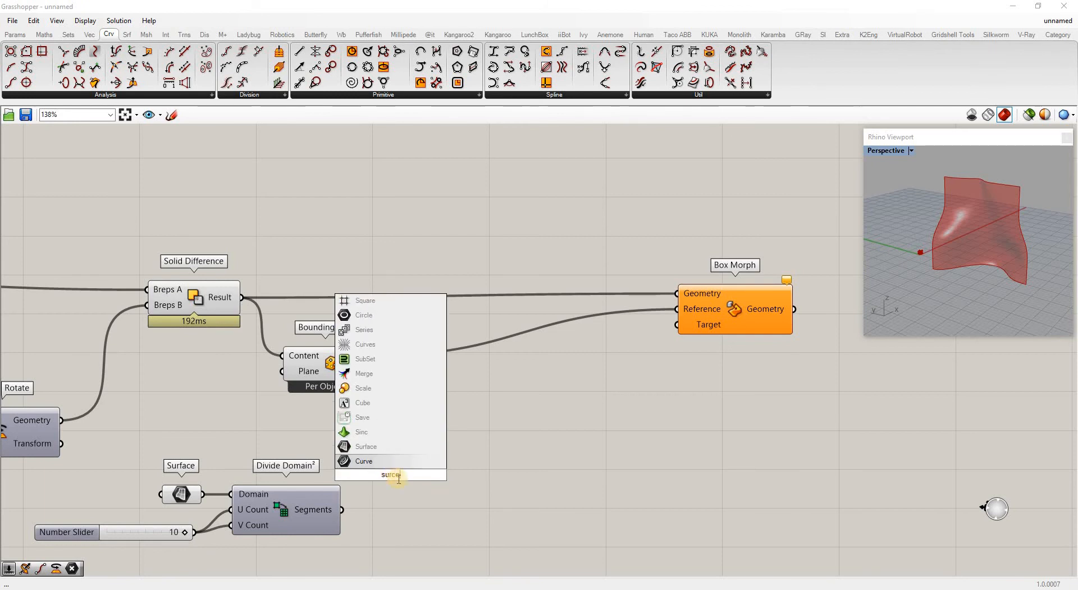
key(BackSpace)
key(BackSpace)
text(face)
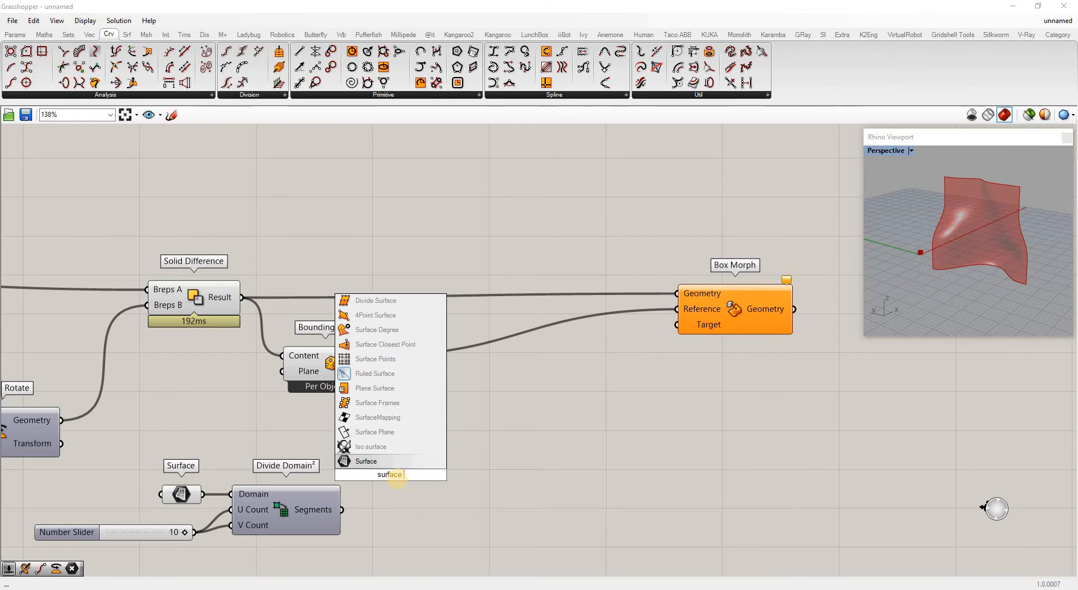
text( box)
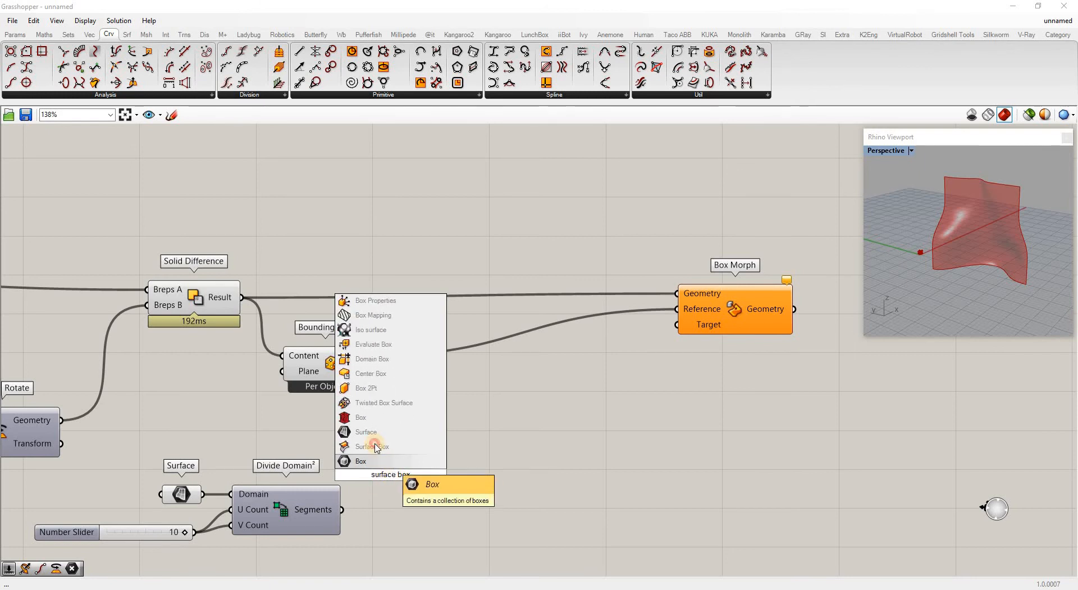
click(373, 446)
drag(456, 482, 509, 486)
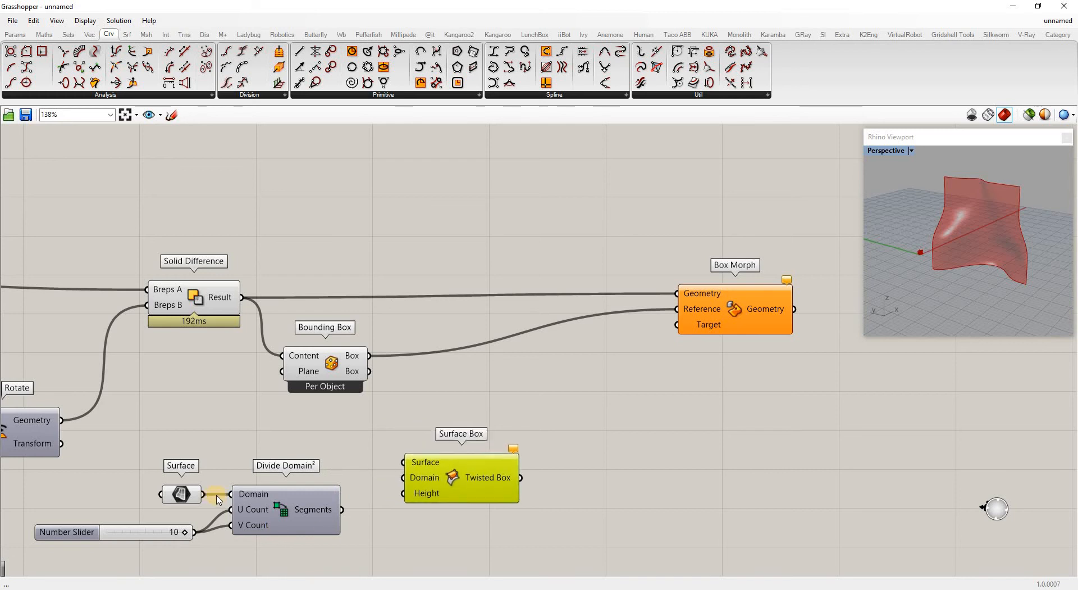
- Connect the Surface parameter and Divide Domain²'s Segments to Surface Box's Surface and Domain inputs, raising the Surface parameter above Divide Domain²
drag(204, 494, 403, 462)
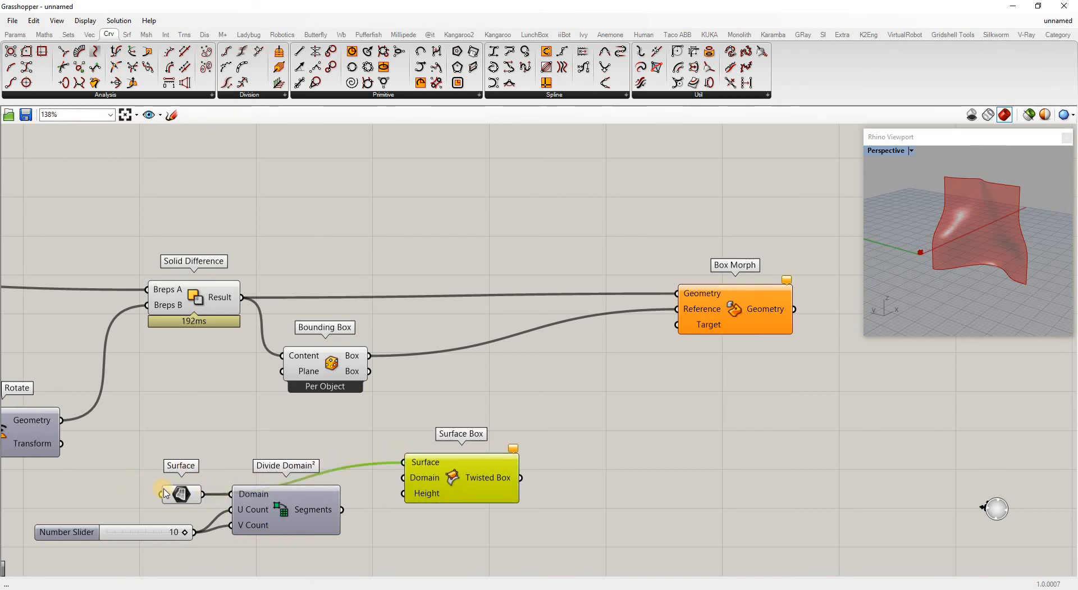
drag(185, 492, 181, 460)
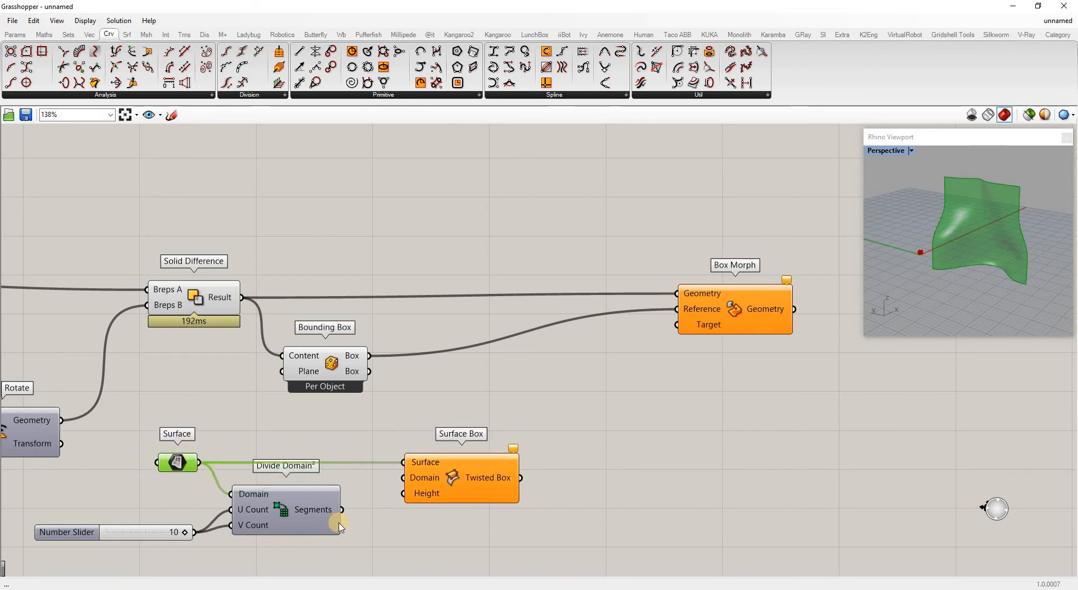
drag(341, 510, 403, 477)
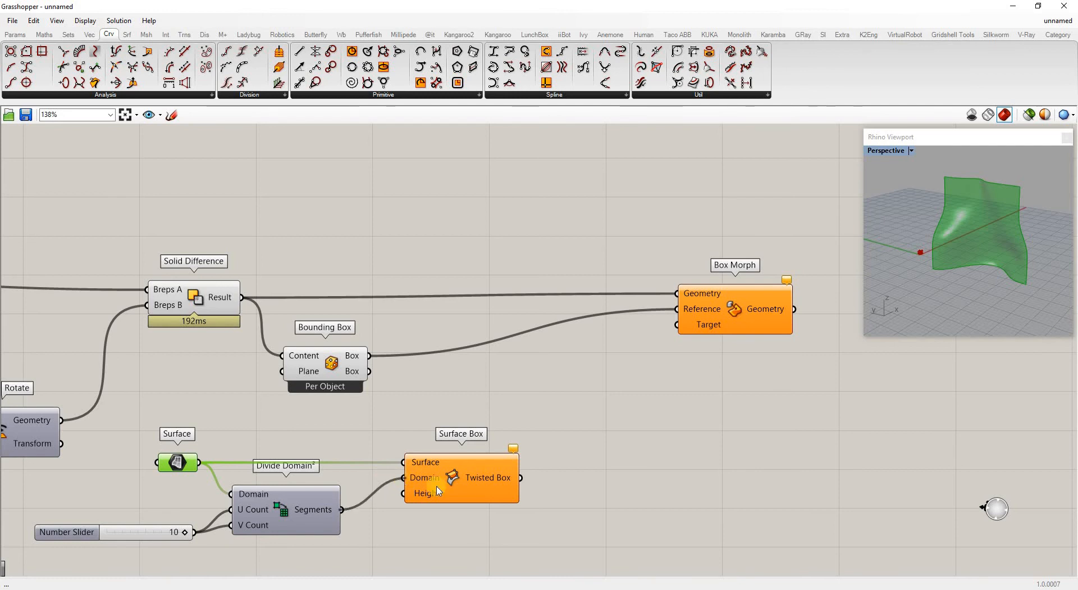
scroll(1000, 242, up, 8)
right_drag(975, 262, 937, 261)
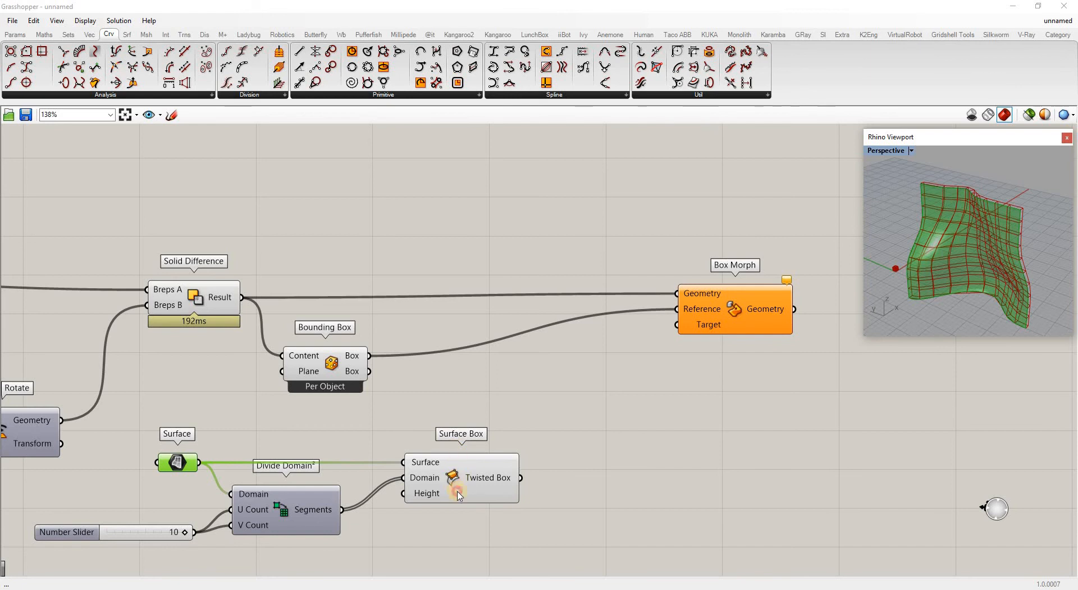
drag(458, 493, 462, 494)
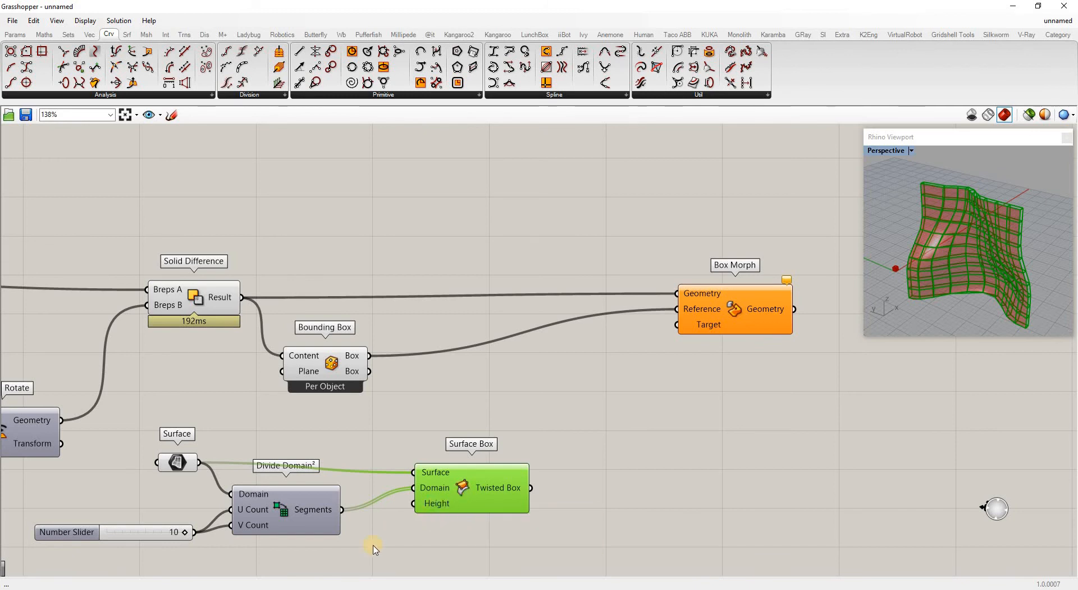
- Add a number slider of 4, connect it to Surface Box's Height, and view the resulting boxes from above
double_click(303, 565)
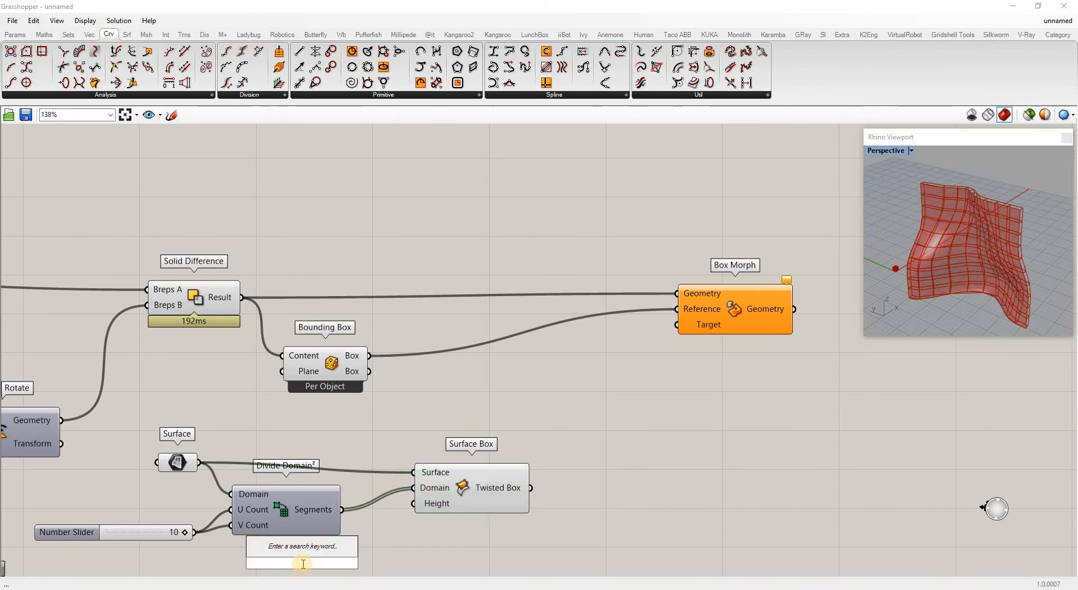
text(4)
key(Return)
drag(382, 562, 414, 503)
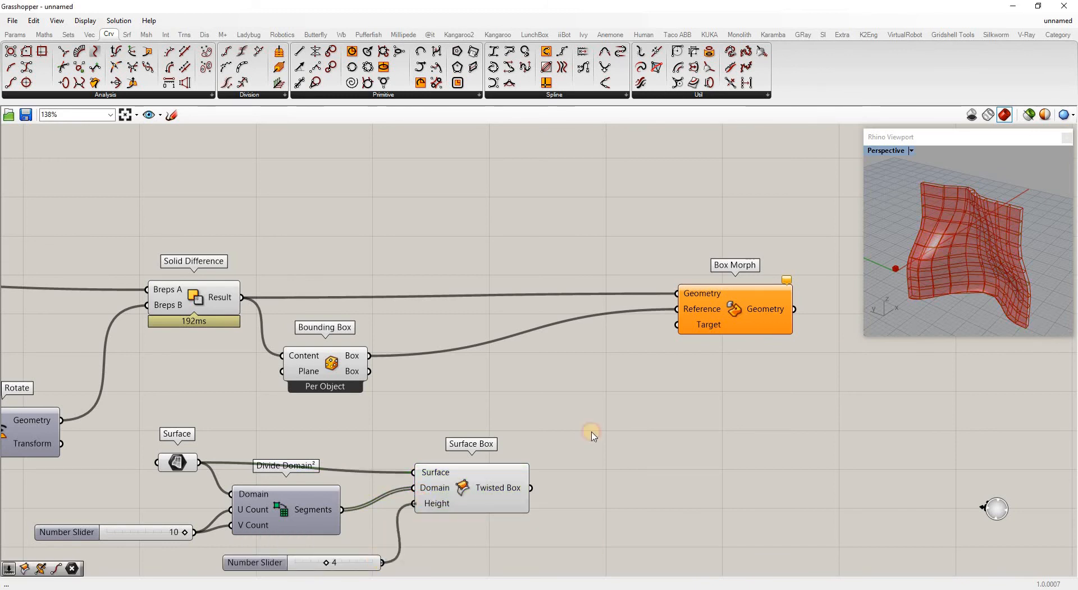
right_drag(950, 273, 971, 298)
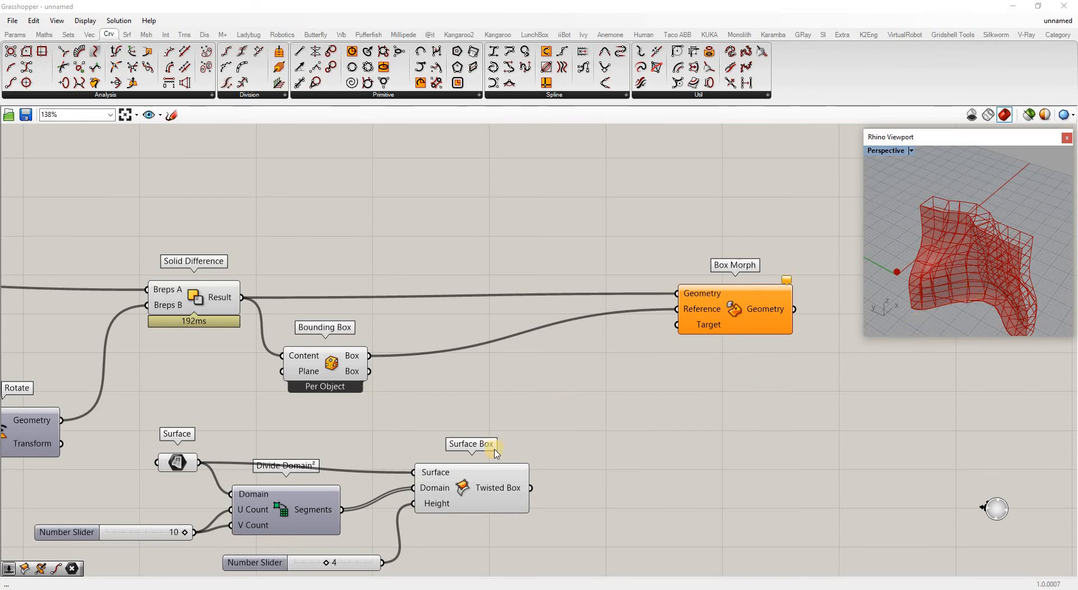
- Connect Surface Box's Twisted Box output to Box Morph's Target input and check the morphed geometry up close
drag(530, 487, 677, 324)
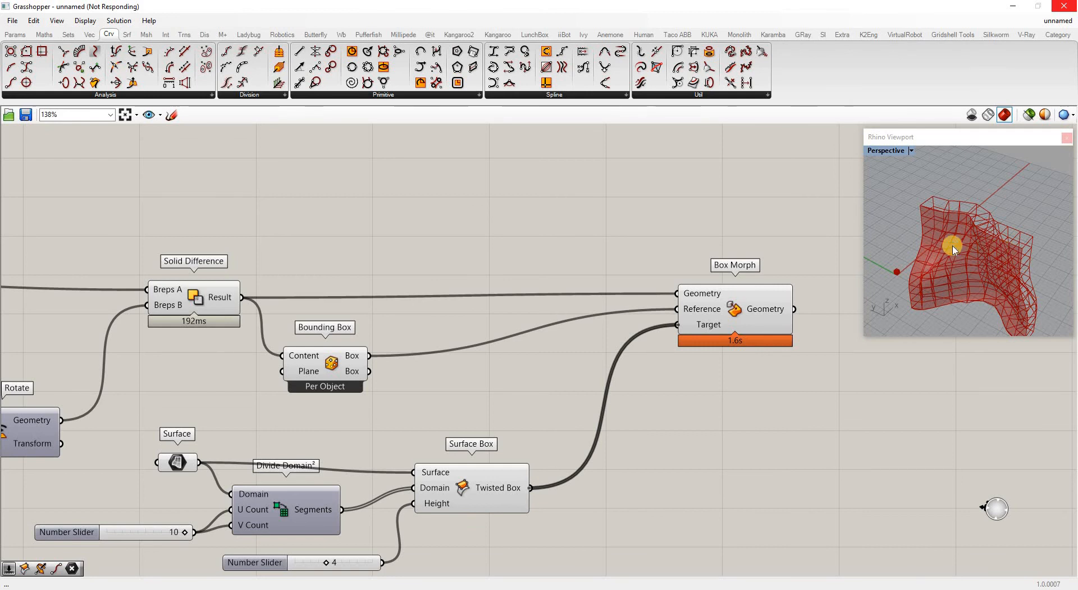
scroll(983, 262, up, 4)
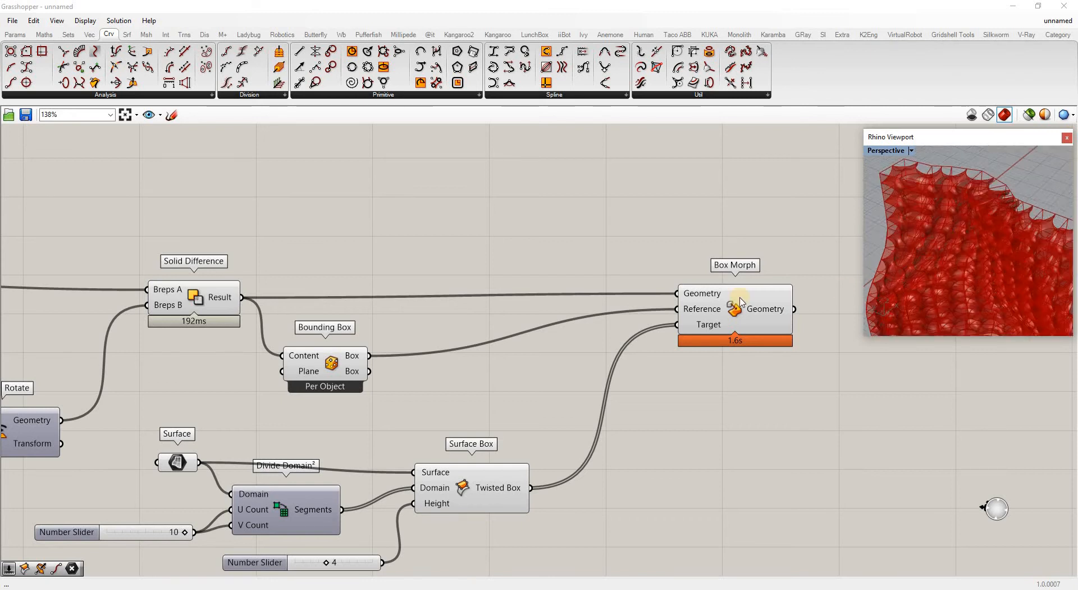
scroll(977, 256, down, 4)
- Turn off the preview of Solid Difference, Bounding Box, Surface, Divide Domain² and Surface Box, and inspect the morphed modules alone
click(730, 325)
drag(488, 526, 123, 256)
right_click(217, 197)
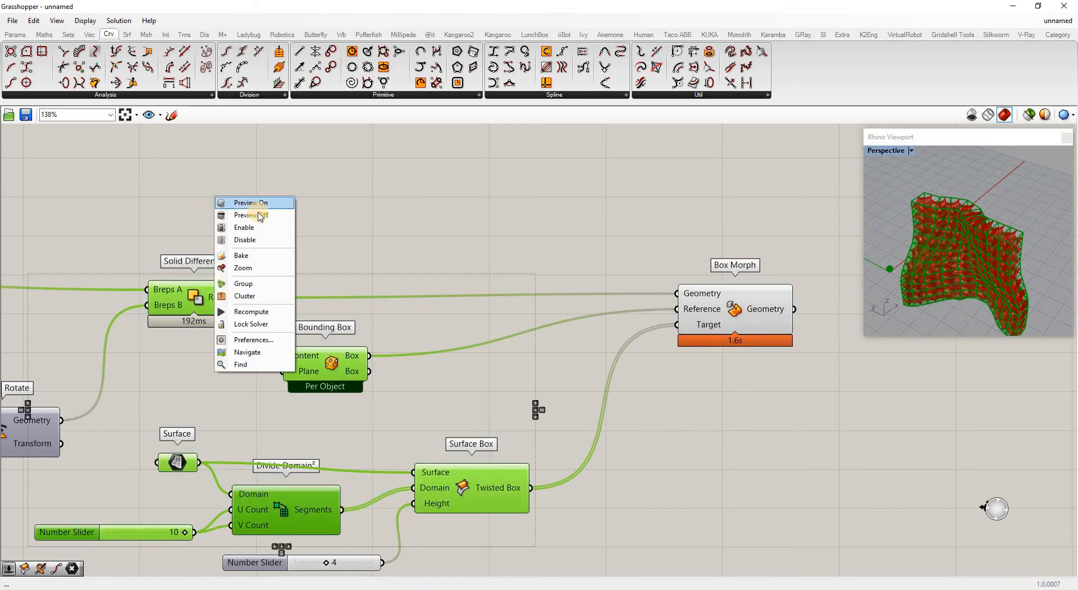
click(259, 216)
scroll(932, 214, up, 5)
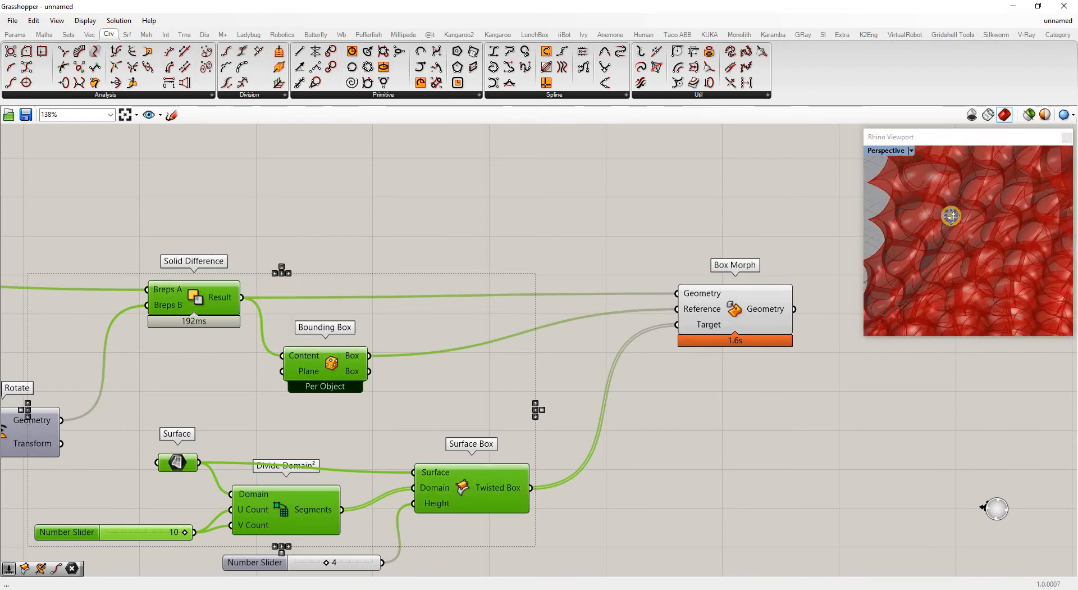
scroll(950, 191, down, 4)
right_drag(963, 205, 968, 182)
scroll(939, 174, up, 5)
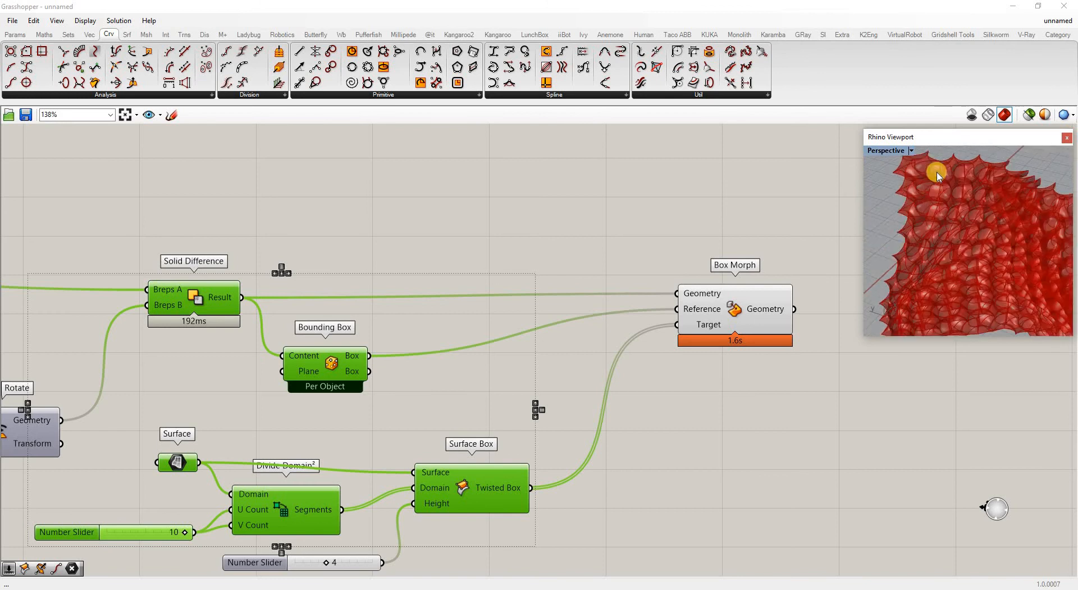
scroll(936, 174, down, 6)
- Add a Custom Preview Materials component after Box Morph and connect the morphed Geometry to its Geometry input
scroll(763, 346, down, 4)
scroll(713, 352, up, 2)
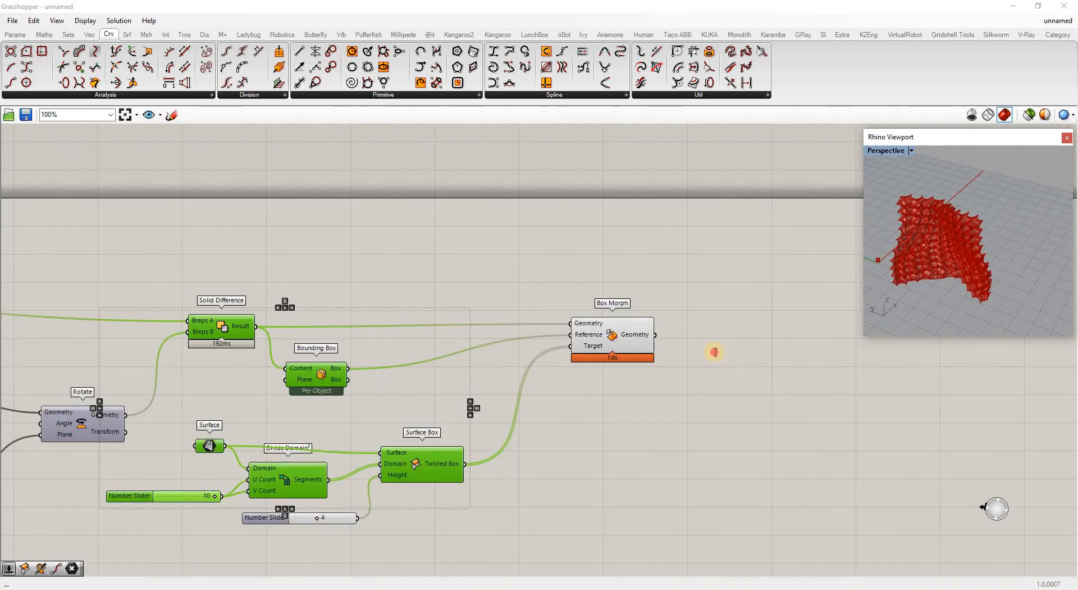
click(712, 352)
double_click(715, 352)
text(custo)
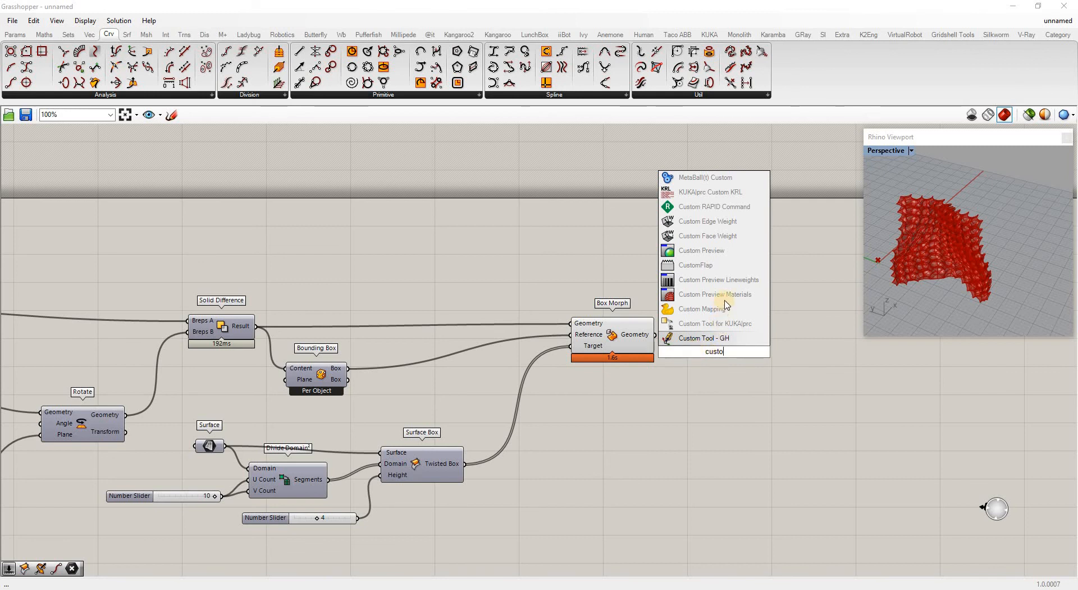
click(713, 295)
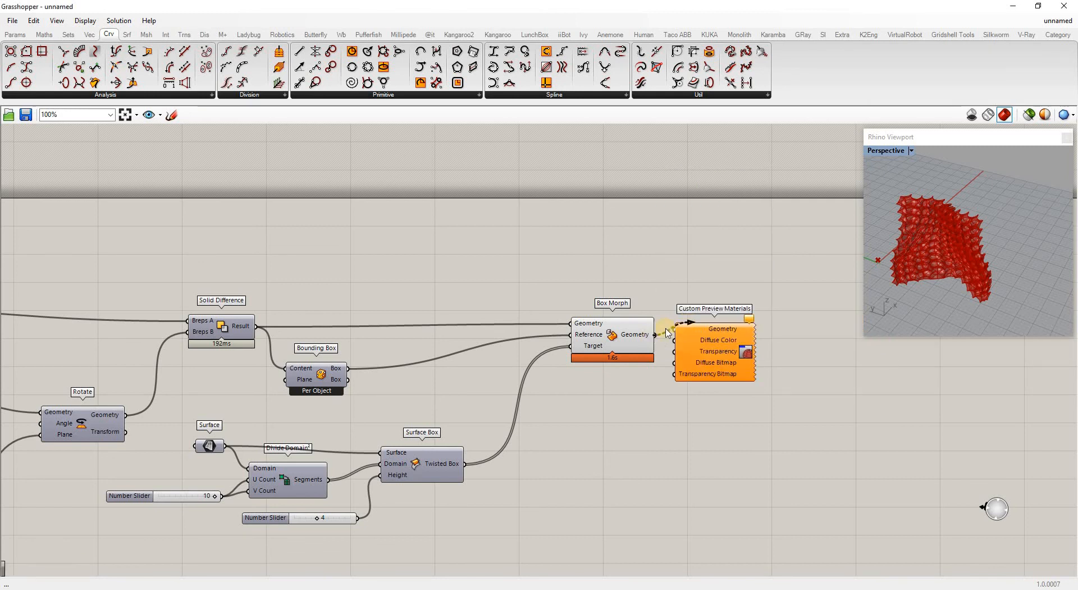
drag(671, 330, 673, 330)
drag(733, 357, 779, 366)
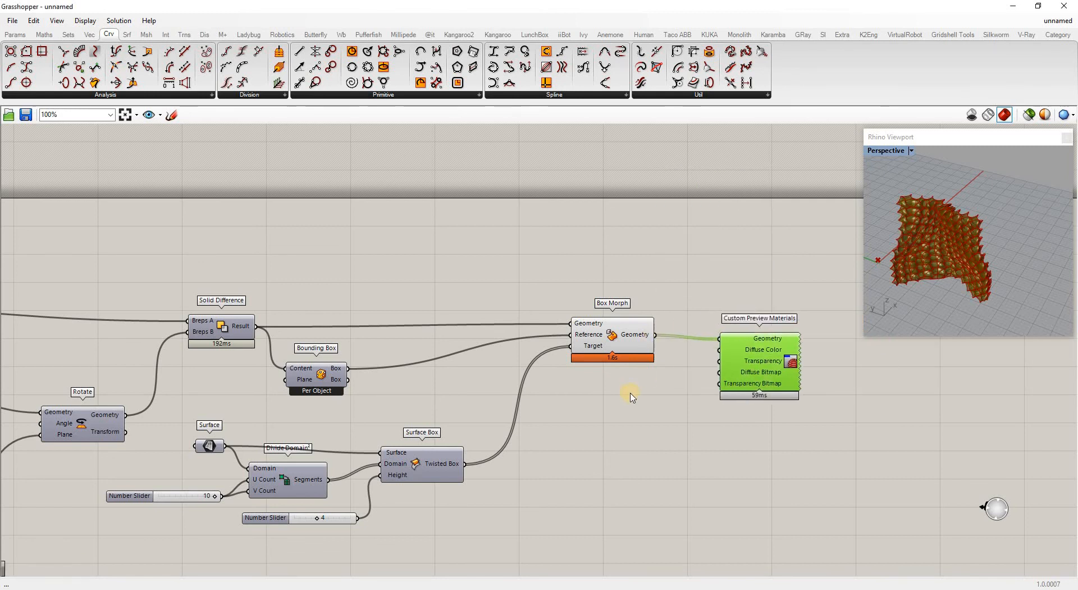
click(758, 285)
- Examine the shaded morphed surface up close and from several sides
scroll(947, 264, up, 5)
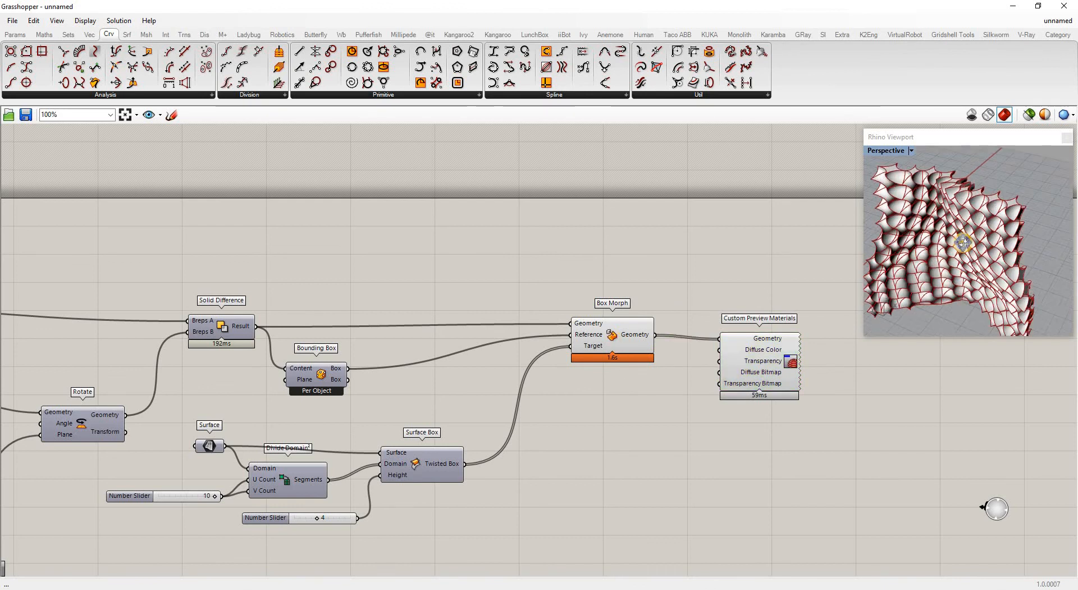
right_drag(963, 242, 1072, 226)
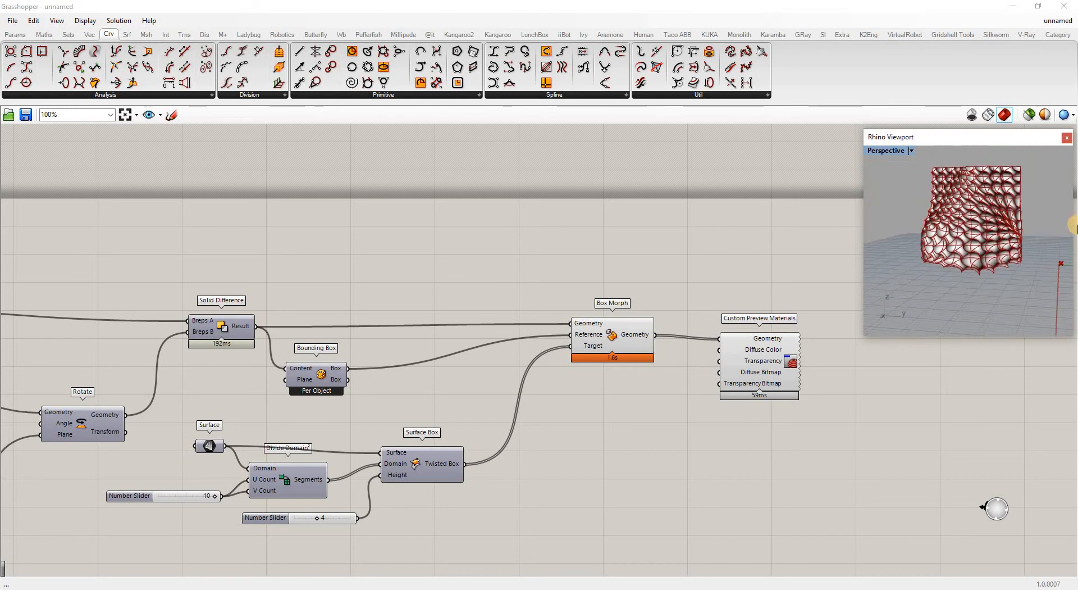
scroll(974, 212, up, 5)
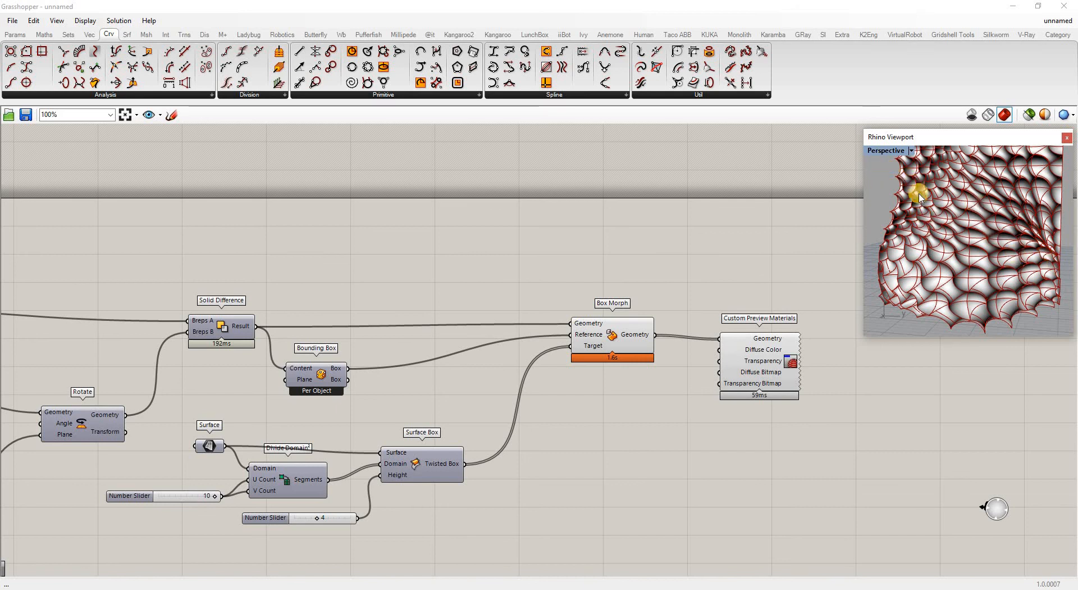
right_drag(999, 234, 999, 200)
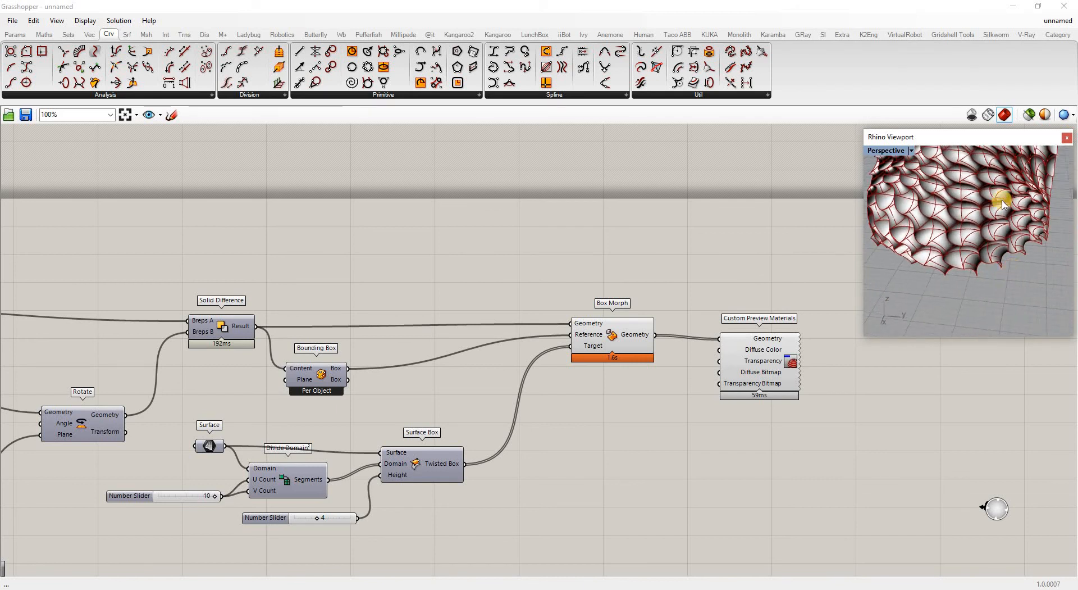
scroll(988, 193, down, 5)
scroll(981, 191, up, 9)
scroll(968, 206, down, 5)
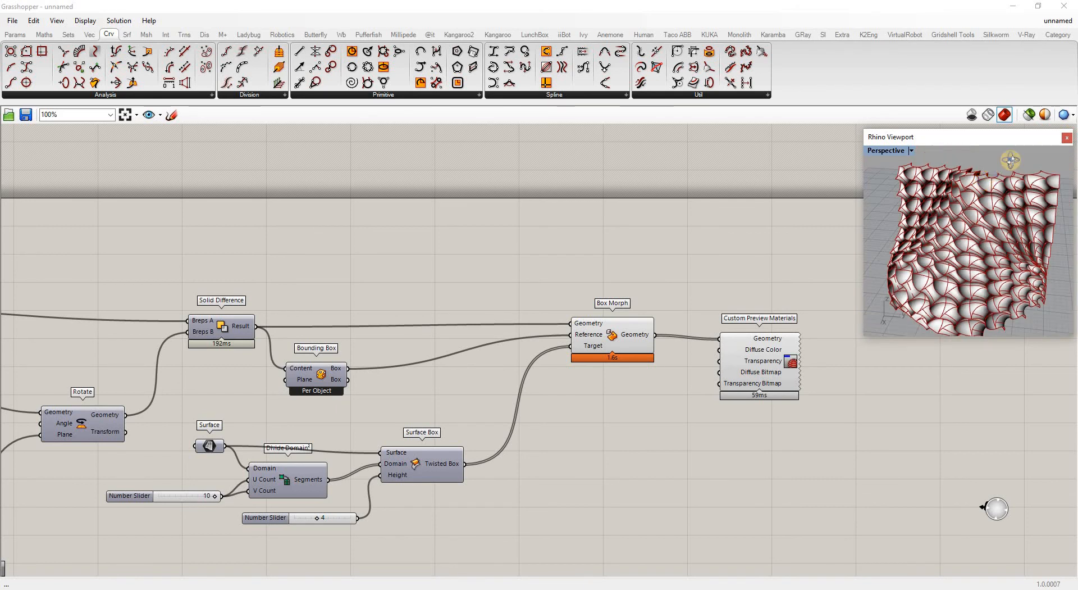
right_drag(1011, 160, 1046, 171)
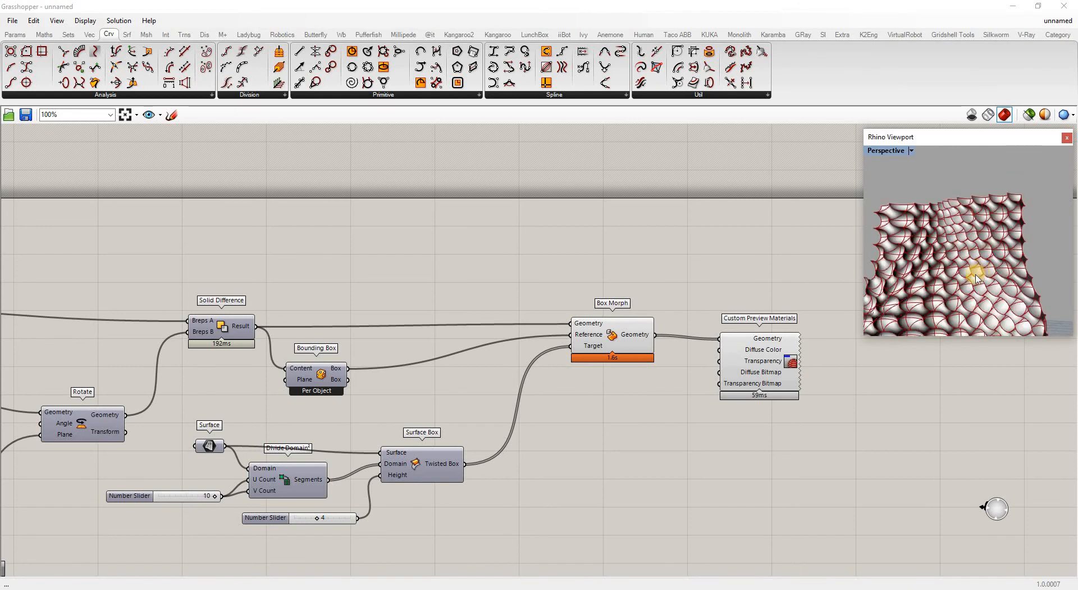
scroll(976, 278, up, 5)
mouse_move(976, 270)
right_down()
mouse_move(992, 238)
mouse_move(989, 268)
mouse_move(1039, 284)
mouse_move(1023, 241)
mouse_move(987, 239)
mouse_move(1039, 248)
mouse_move(990, 257)
right_up()
scroll(1002, 242, down, 7)
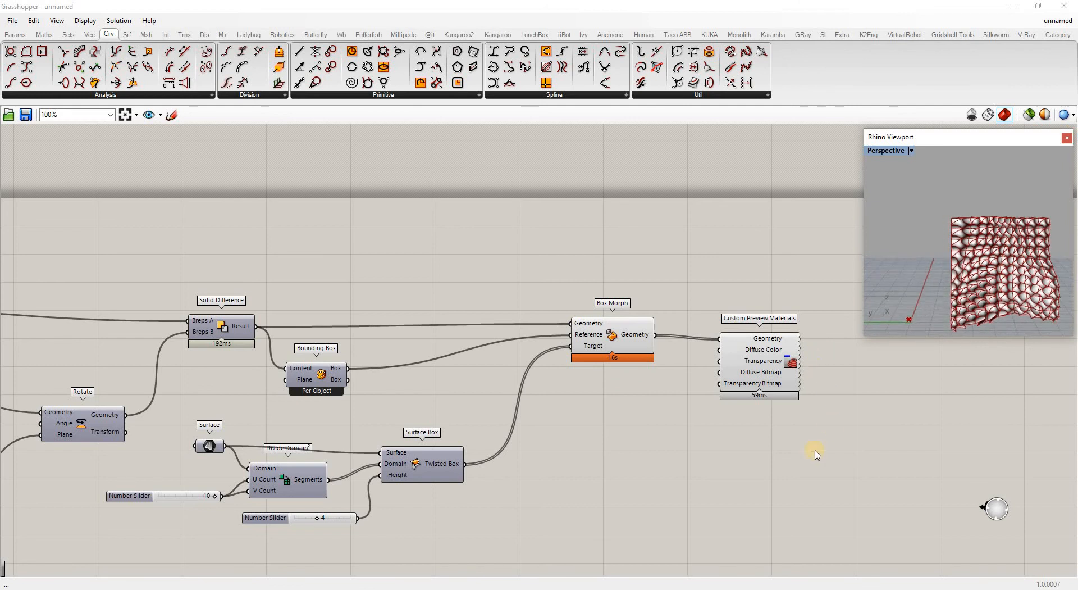
- Move Box Morph and Custom Preview Materials together farther away from Surface Box to make room between them
drag(616, 295, 803, 467)
drag(769, 351, 934, 356)
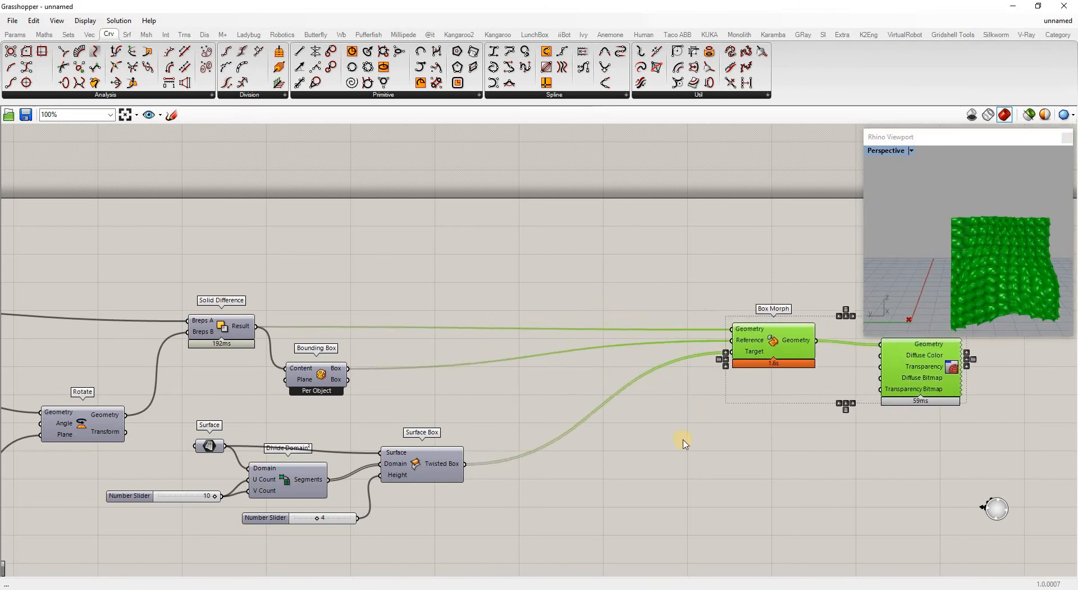
click(671, 444)
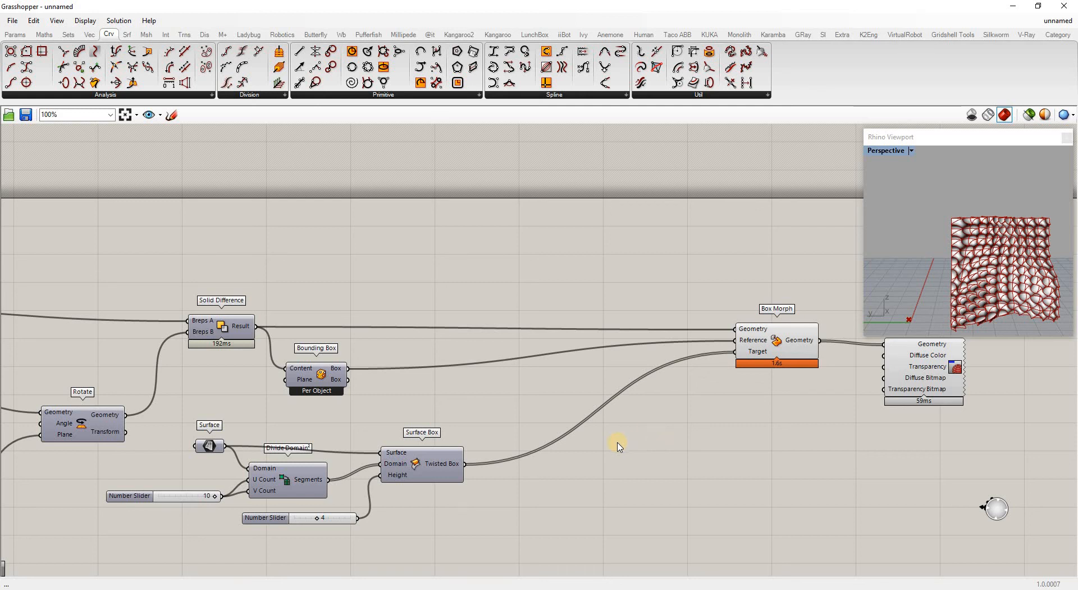
- Add a Random Split List component in the gap between Bounding Box and Box Morph
double_click(527, 400)
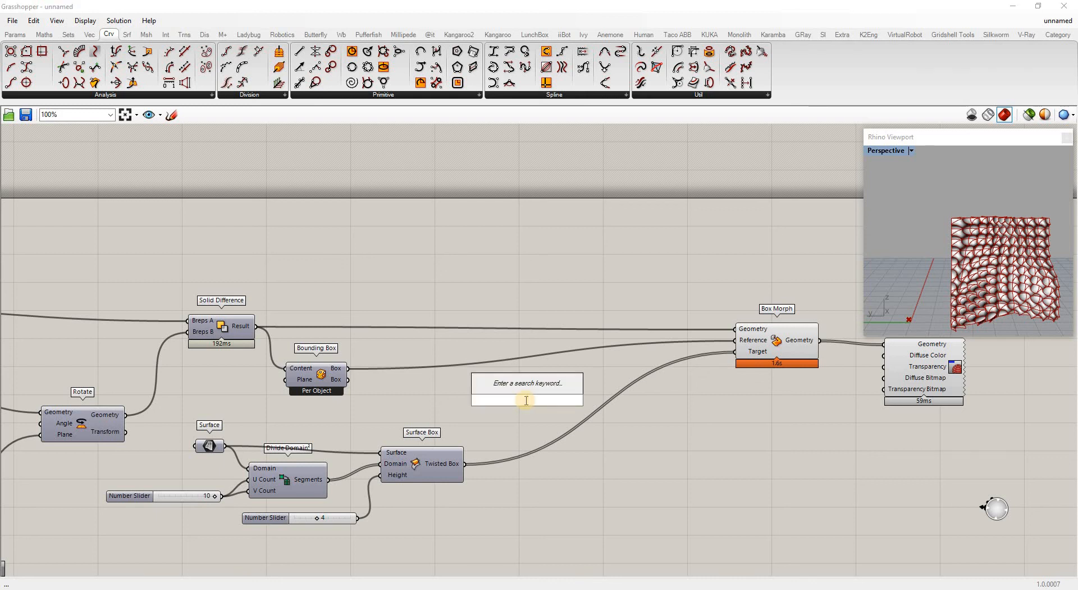
text(random)
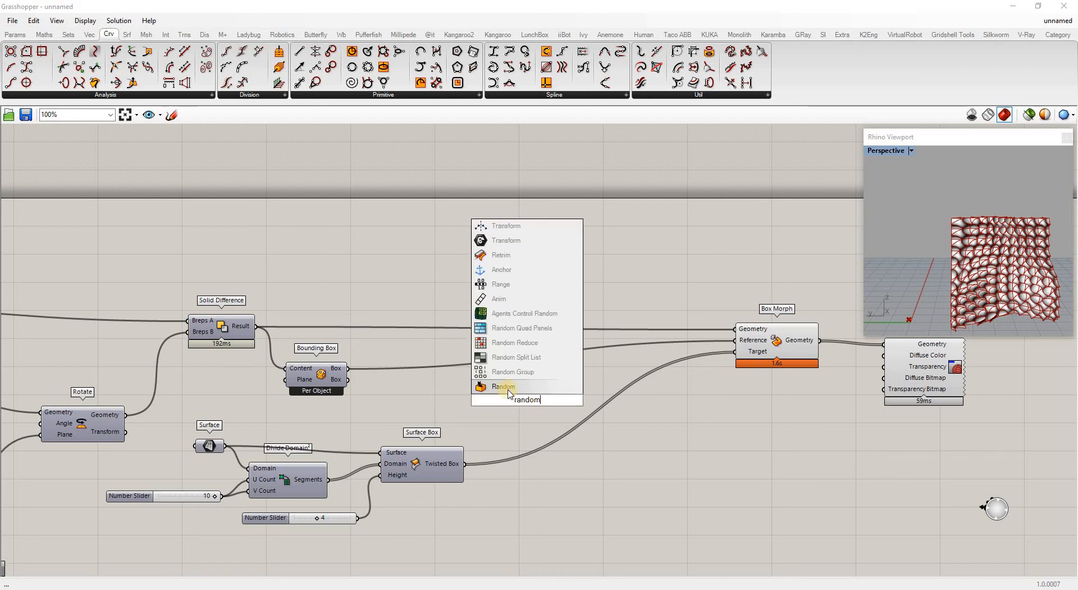
click(512, 358)
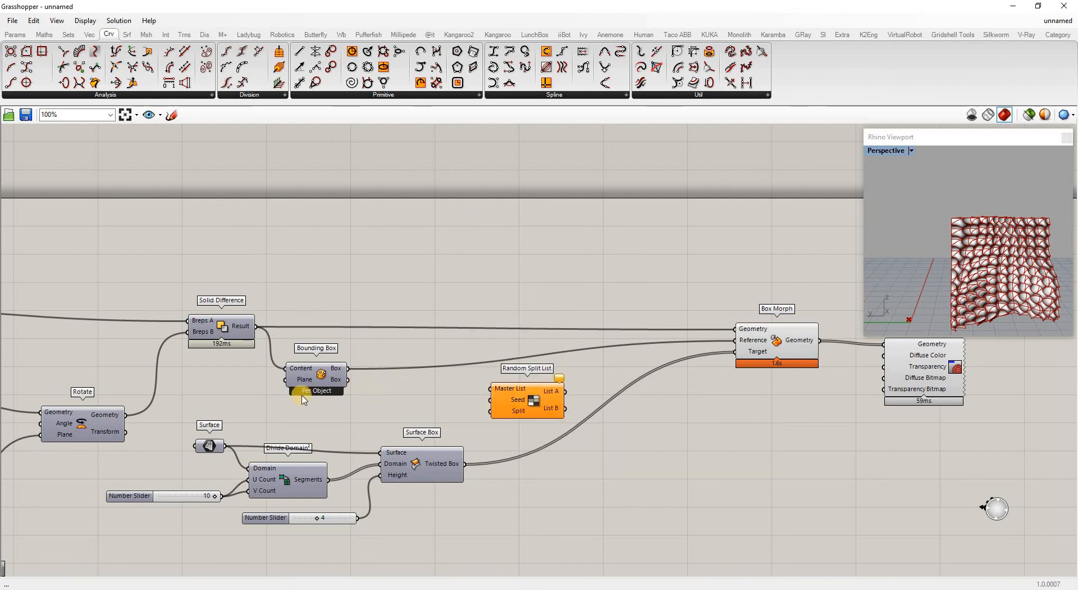
- Connect Surface Box's Twisted Box output to Random Split List's Master List, and add a Twisted Box component well beyond the split list
drag(465, 464, 582, 494)
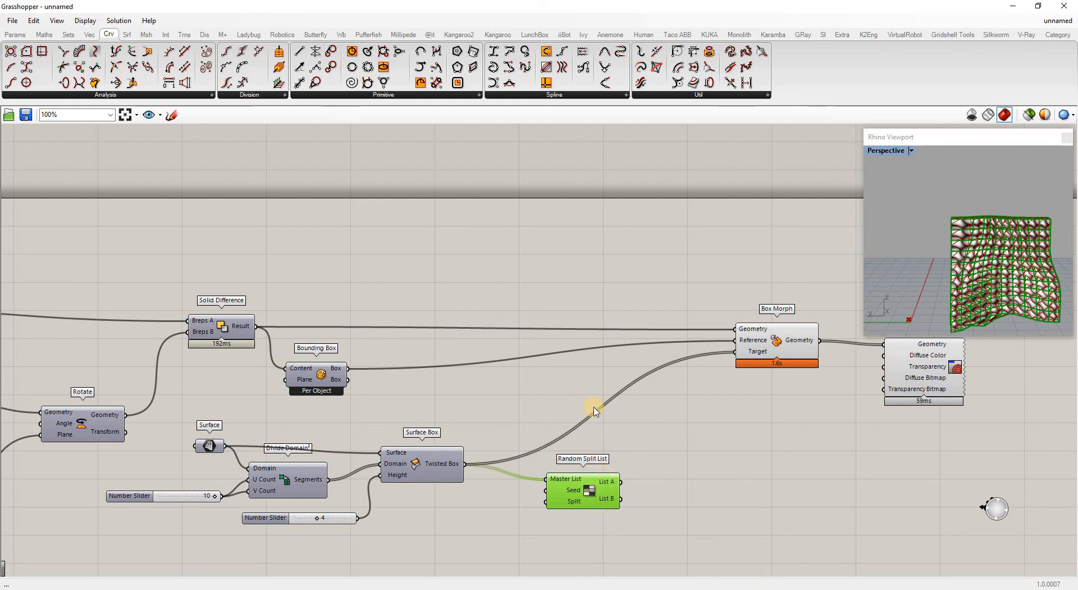
double_click(647, 513)
text(tw)
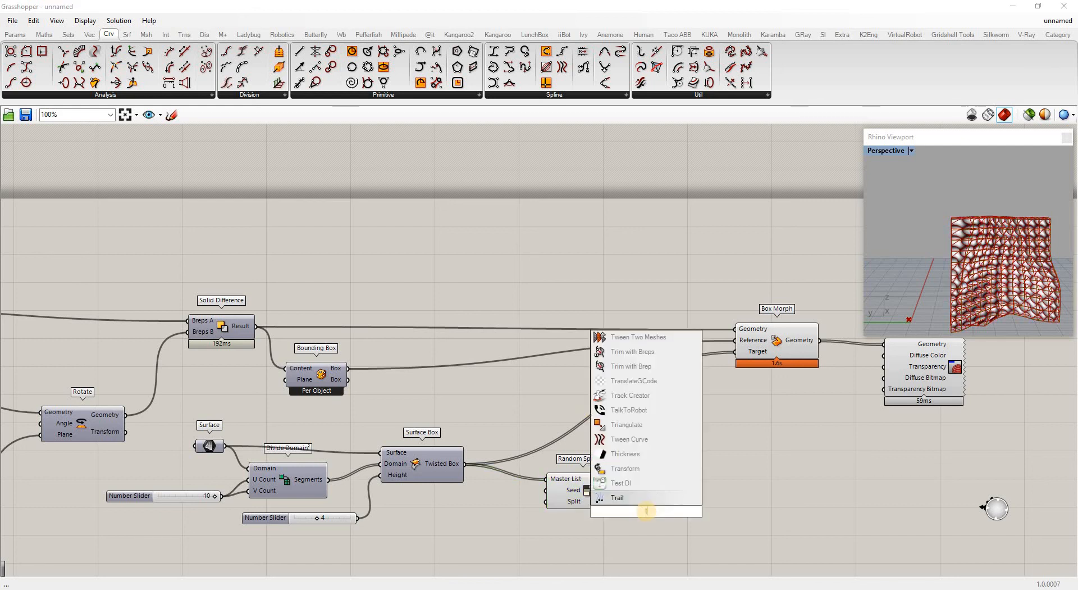
text(isted)
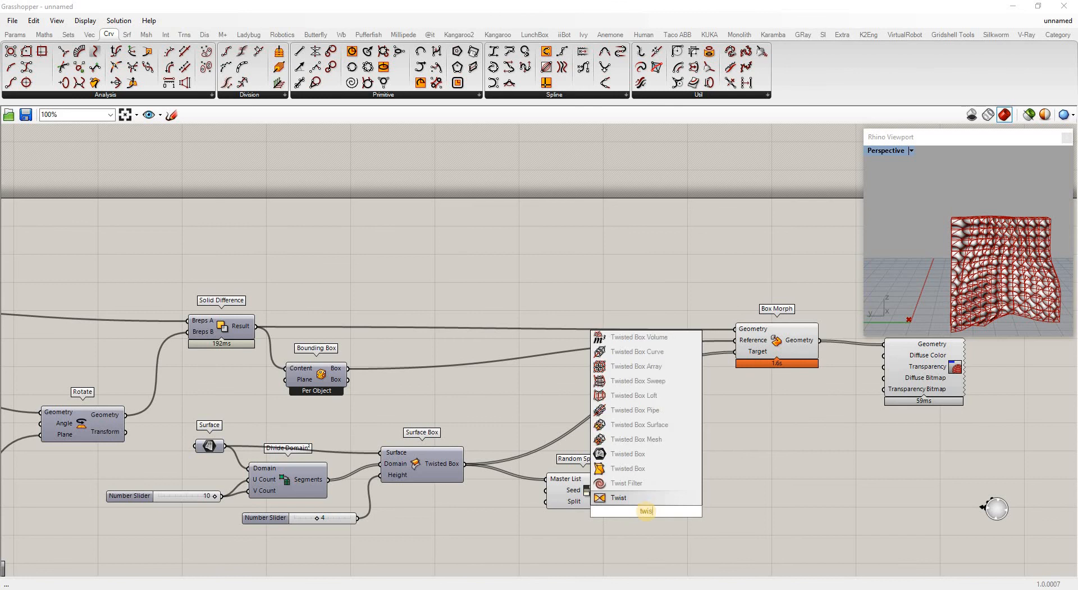
click(634, 468)
drag(691, 541, 858, 545)
- Add a Twisted Box Corners component between Random Split List and Twisted Box
double_click(665, 517)
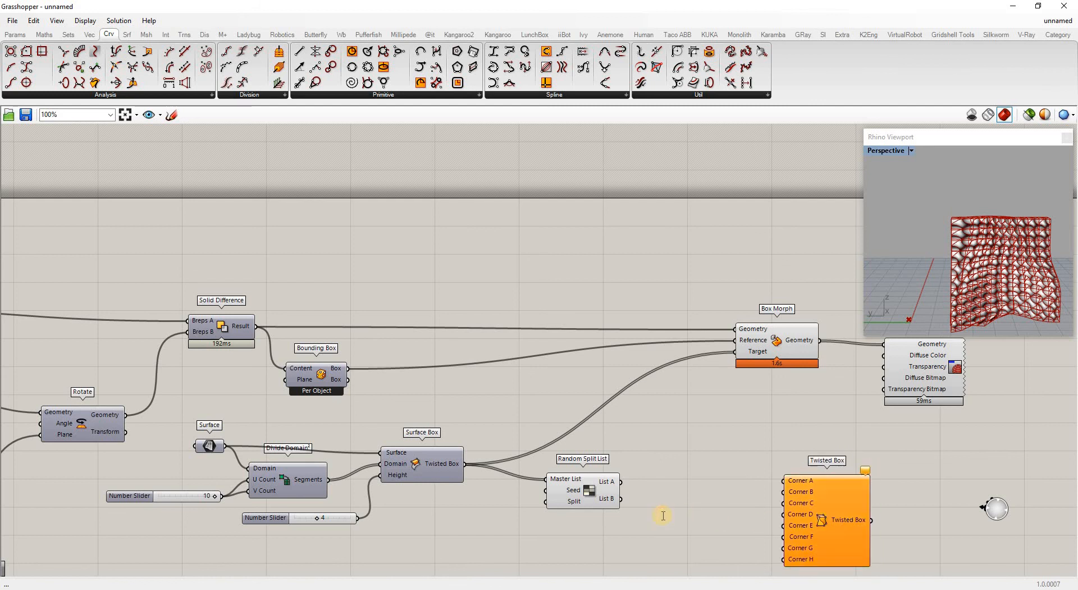
text(twisted)
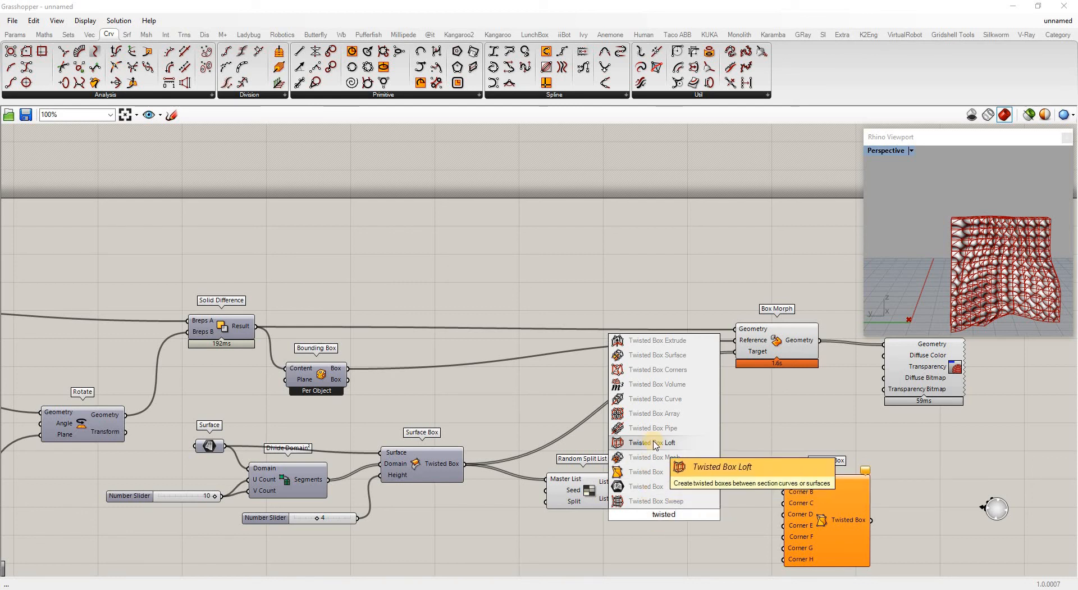
click(657, 369)
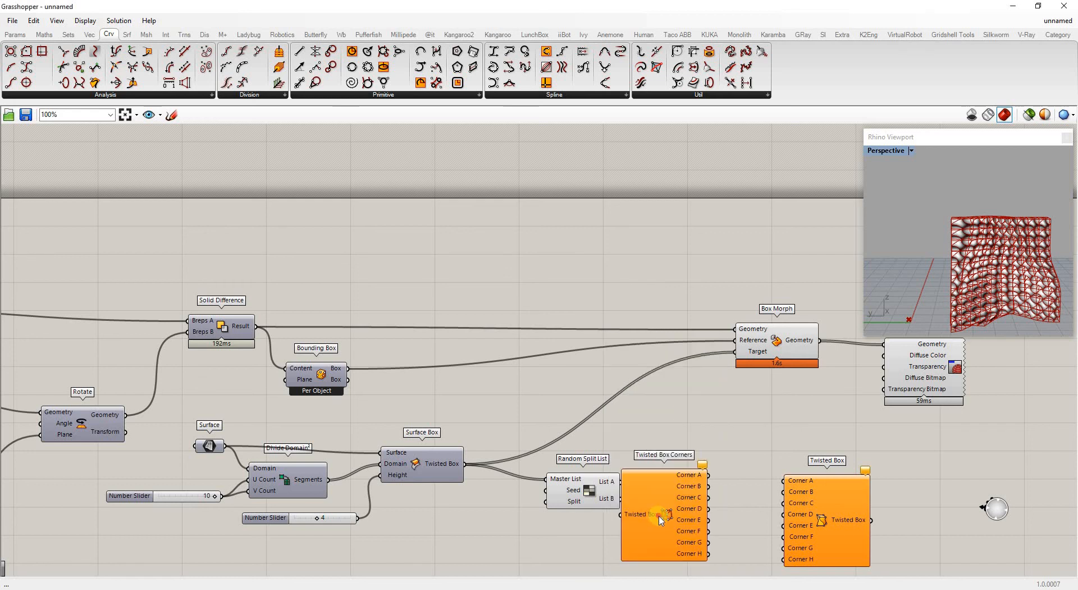
drag(666, 515, 712, 526)
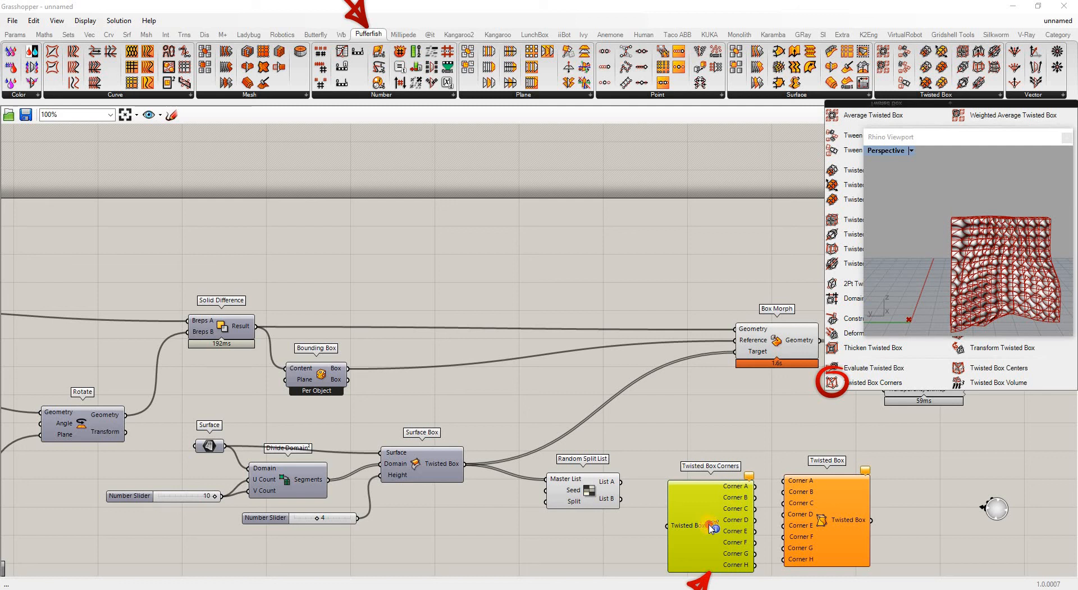
- Connect List B of Random Split List to Twisted Box Corners and widen the gap between it and the Twisted Box component
click(632, 484)
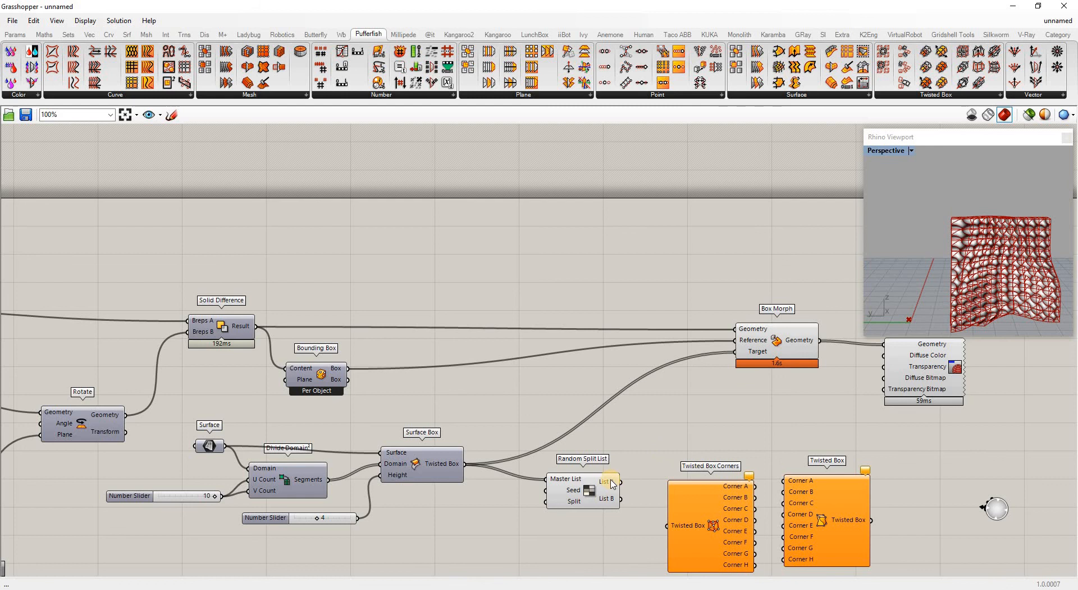
mouse_move(612, 484)
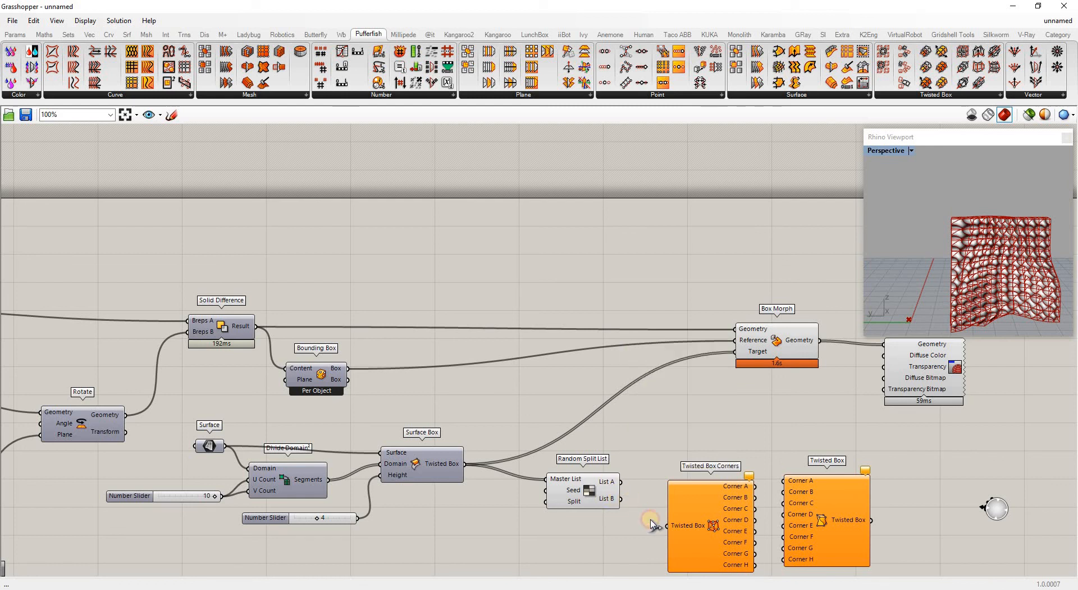
drag(651, 524, 621, 499)
scroll(571, 400, down, 2)
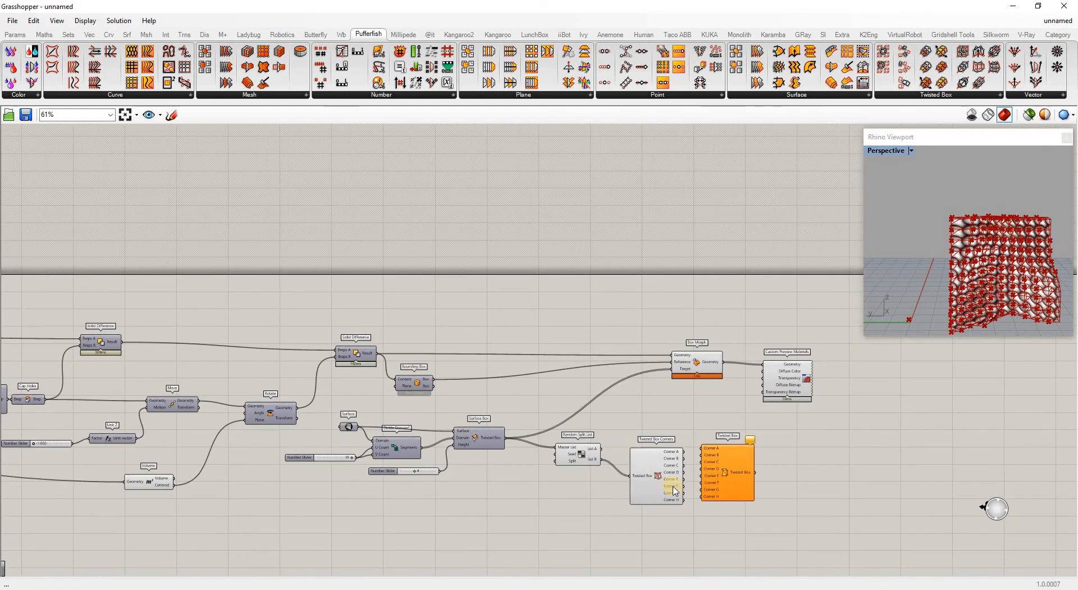
scroll(672, 490, up, 3)
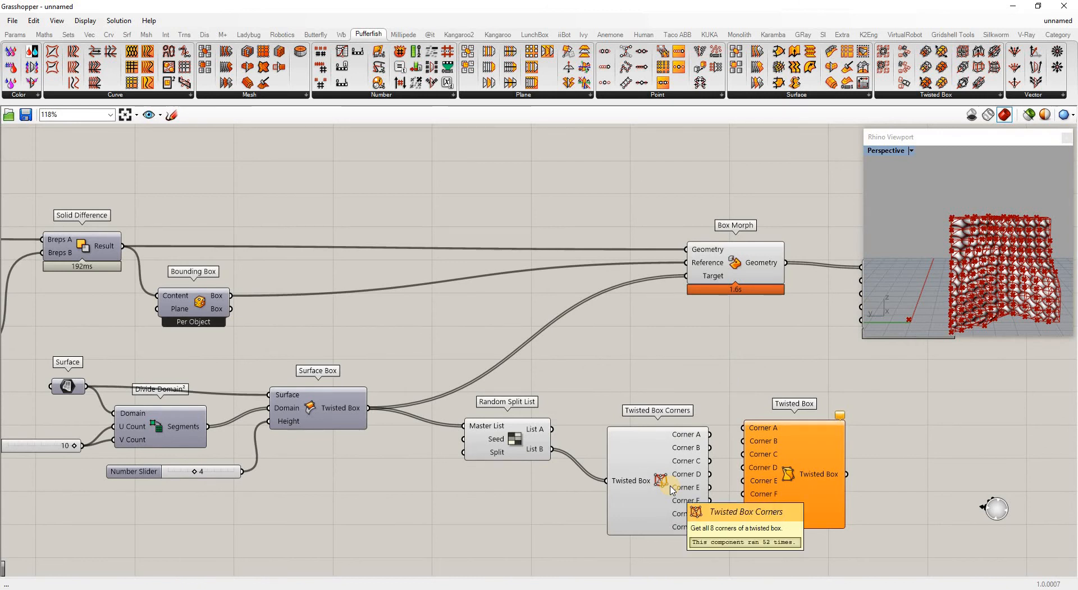
drag(646, 483, 629, 490)
drag(807, 482, 828, 494)
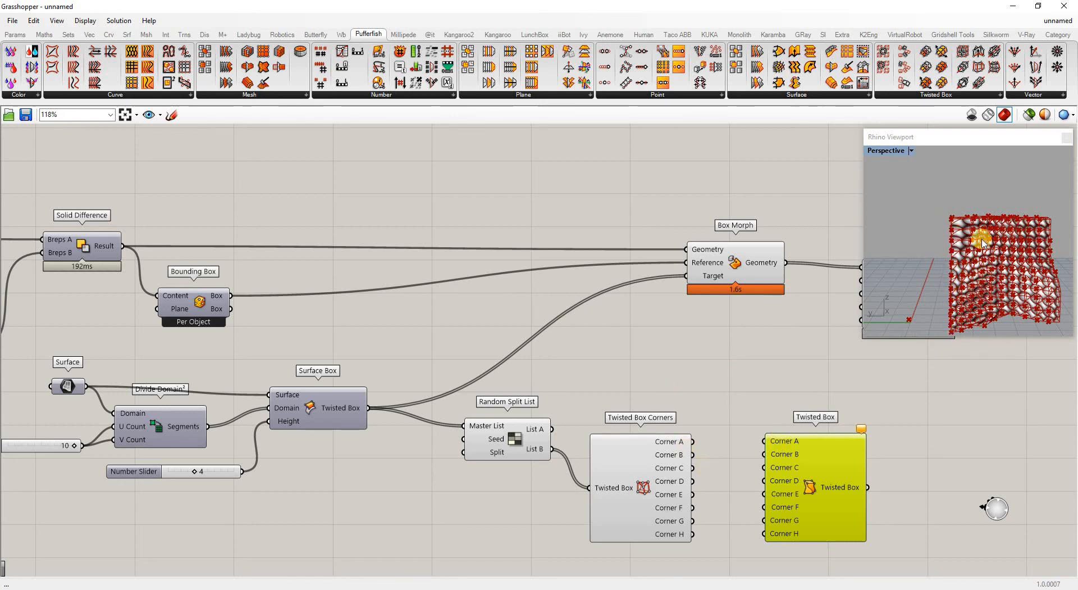
- Wire the corners shifted by one into Twisted Box: A to B, B to C, C to D, D to A, E to F, F to G, G to H, H to E
scroll(958, 222, up, 3)
scroll(952, 221, up, 3)
scroll(955, 222, down, 2)
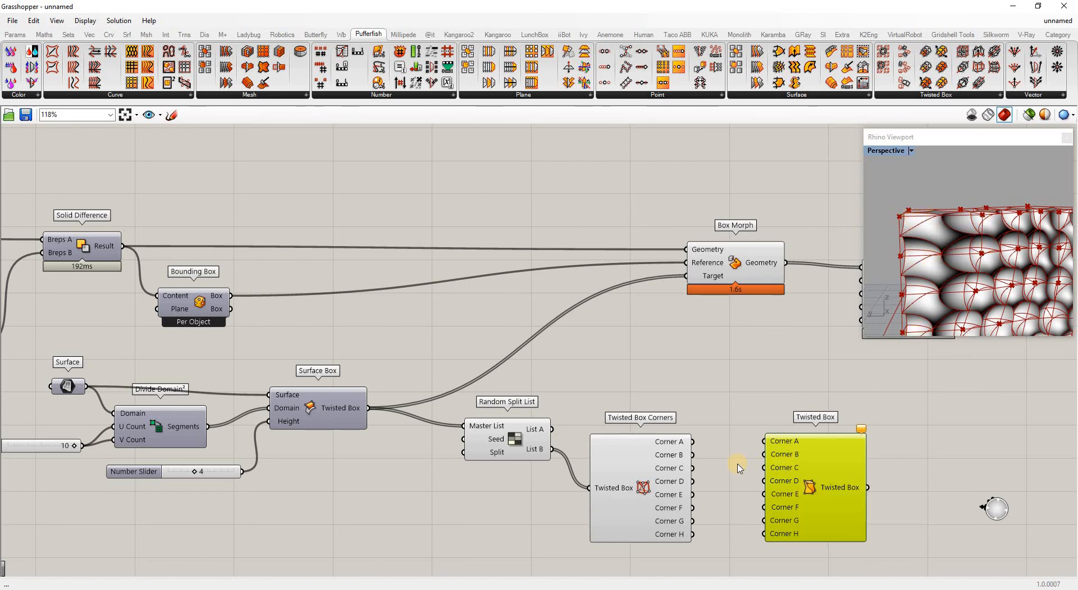
drag(693, 442, 765, 481)
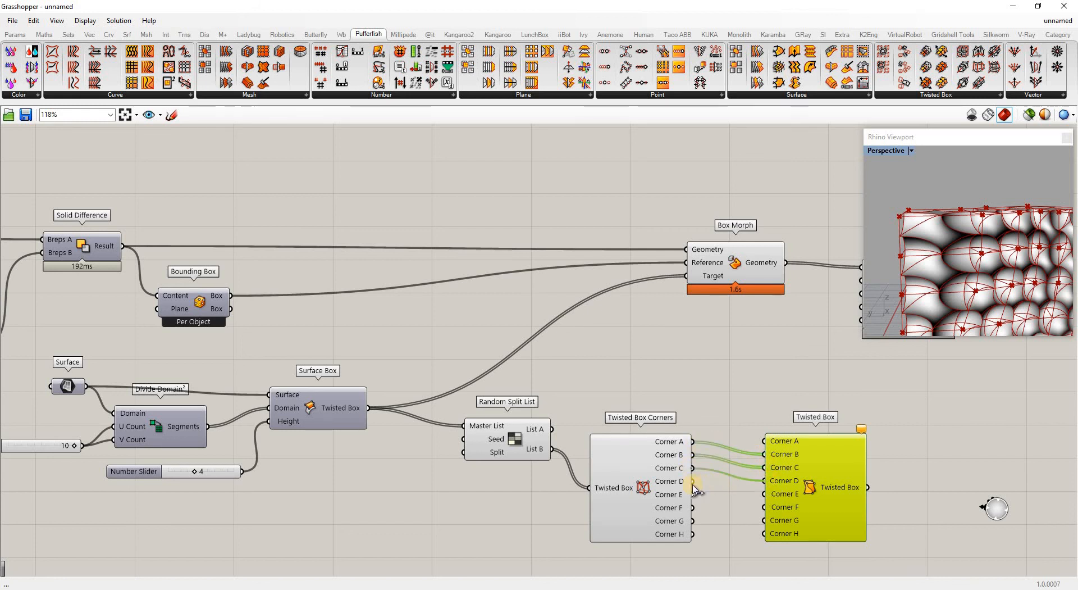
drag(693, 481, 764, 442)
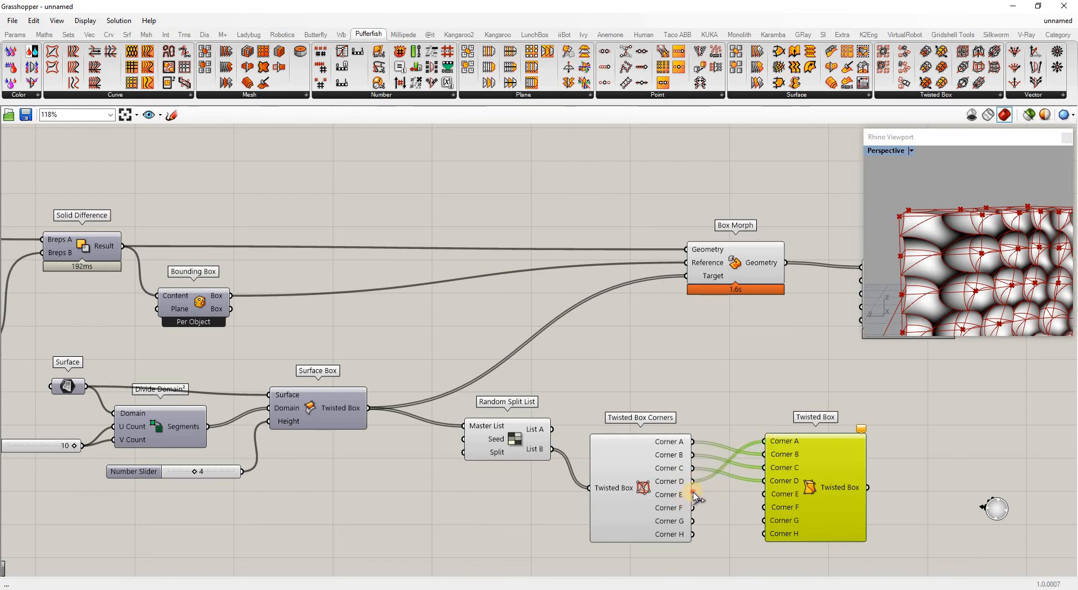
drag(694, 495, 764, 520)
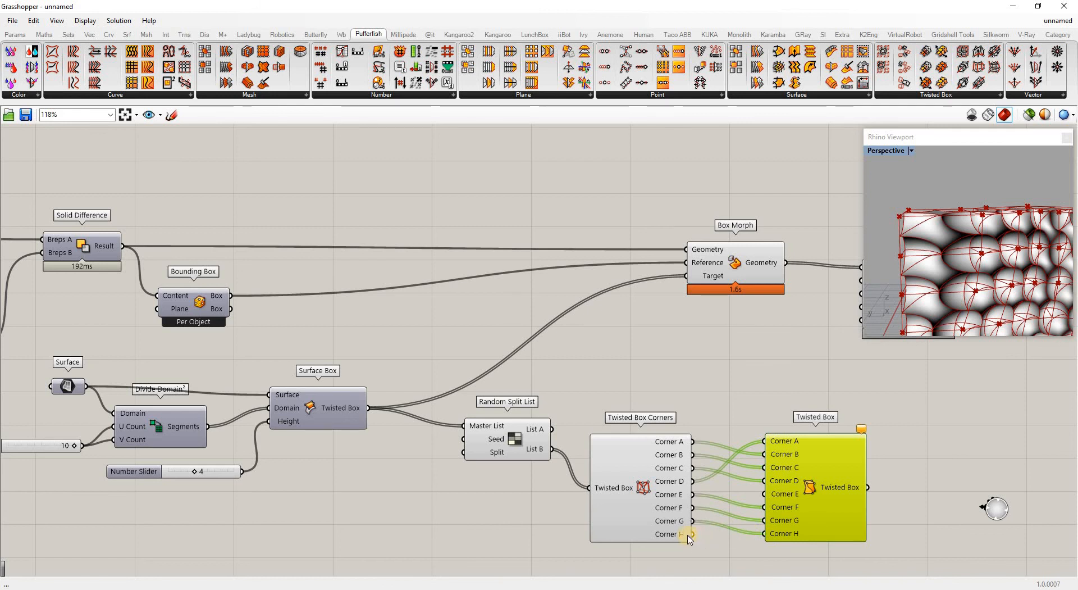
drag(693, 533, 764, 533)
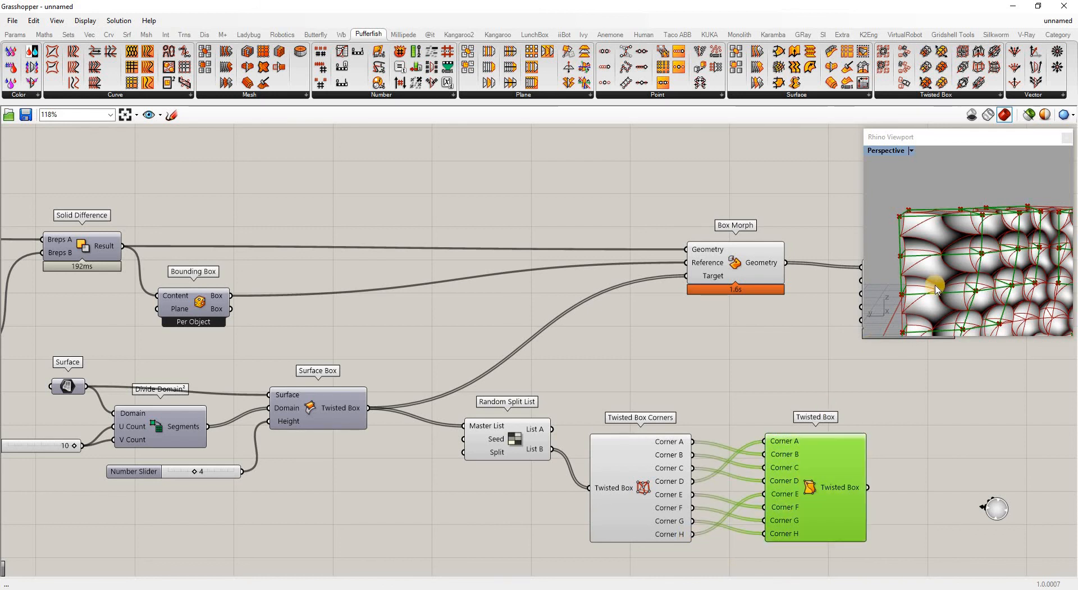
- Move Box Morph closer to Custom Preview Materials to free space above the corner components
scroll(934, 286, down, 5)
click(982, 355)
scroll(964, 300, up, 7)
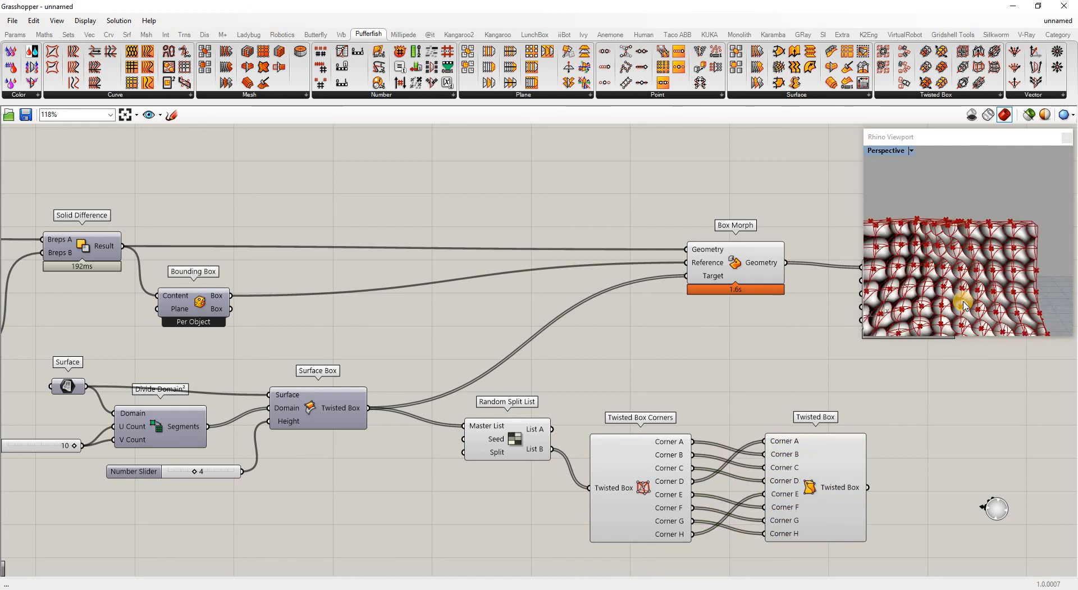
drag(871, 487, 866, 443)
drag(746, 250, 804, 253)
scroll(694, 243, down, 3)
scroll(893, 410, up, 2)
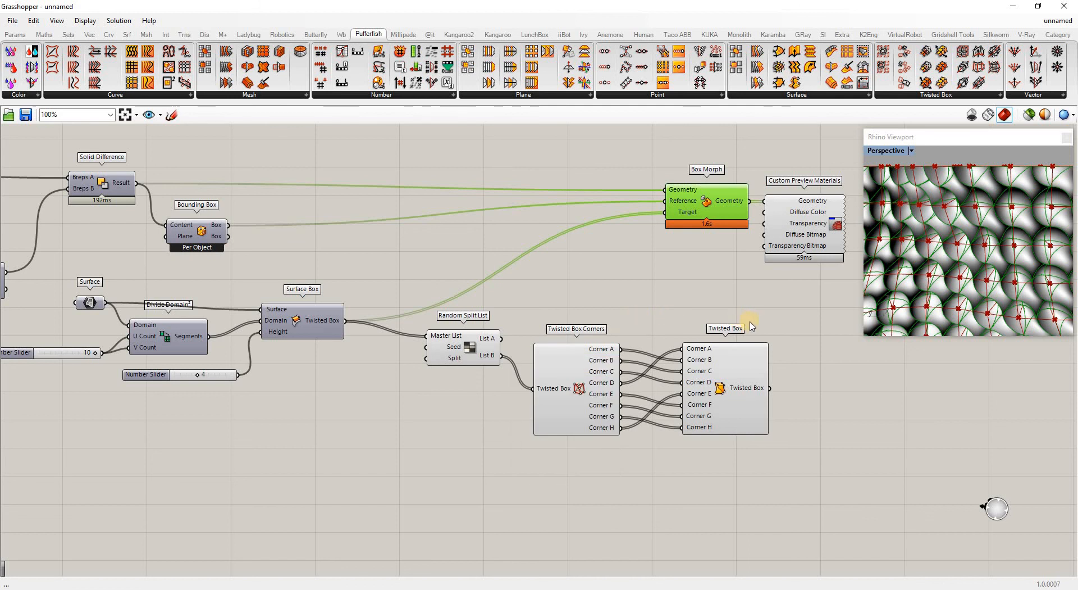
- Add a Merge component, connect List A to D1 and the rebuilt Twisted Box to D2, and remove the unused D3 input
double_click(806, 335)
text(merge)
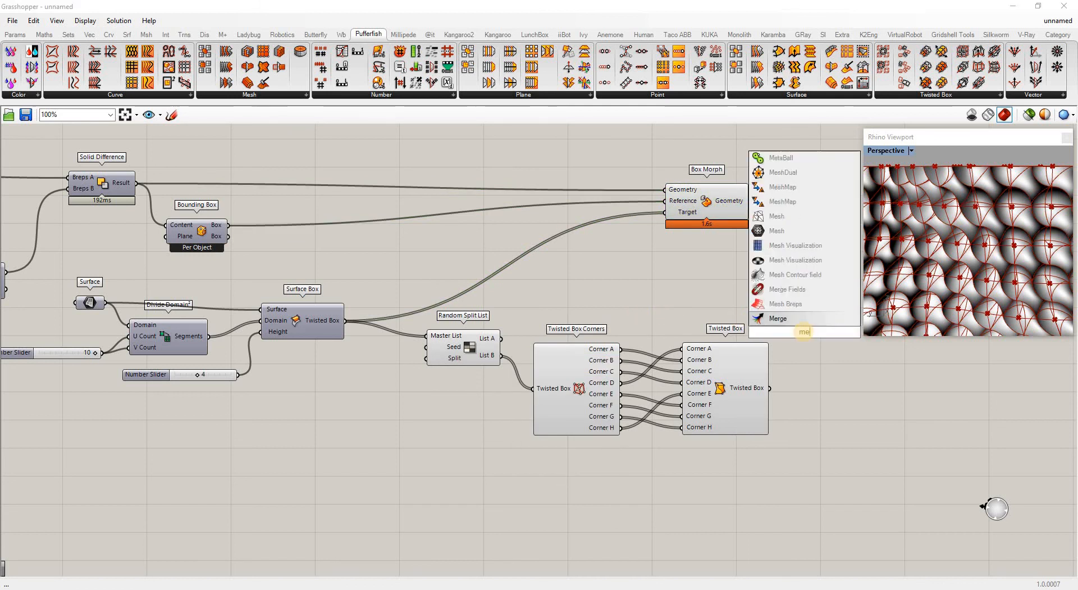
click(781, 318)
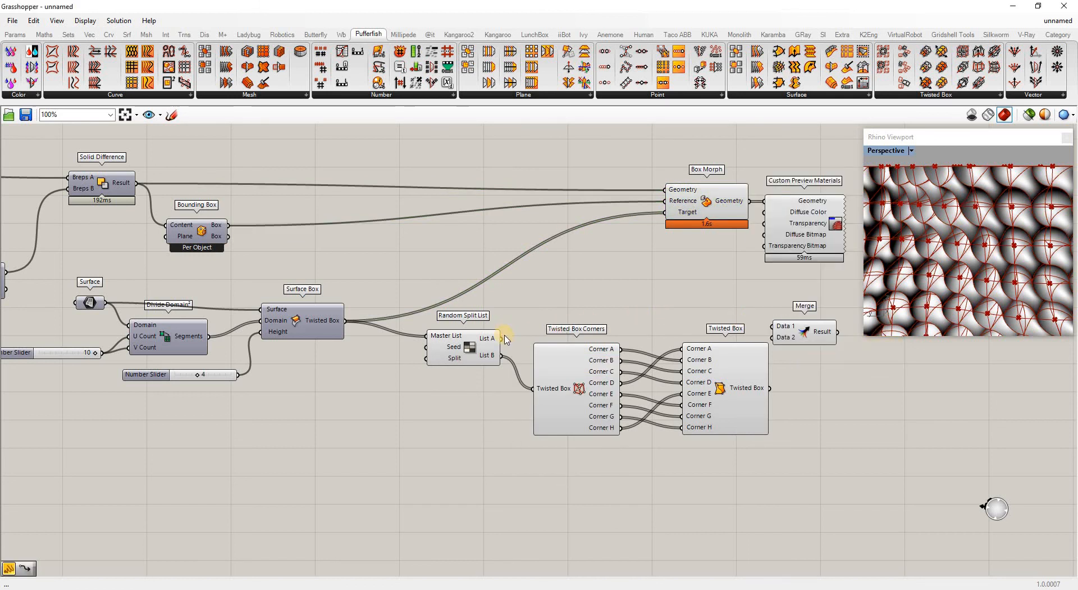
drag(674, 325, 812, 361)
scroll(814, 356, up, 8)
click(813, 346)
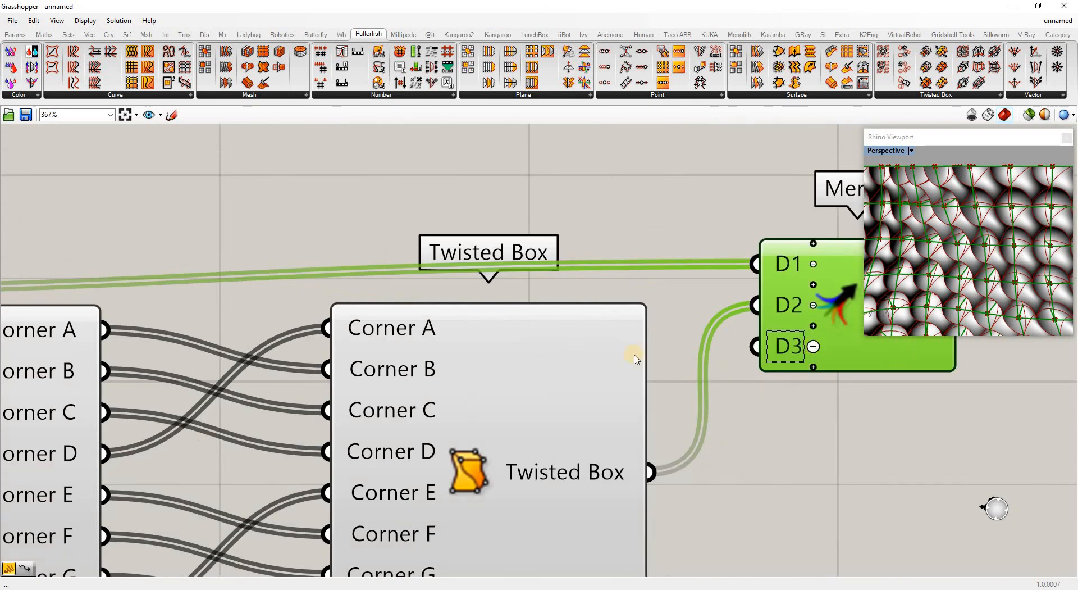
scroll(640, 360, down, 5)
scroll(715, 353, down, 3)
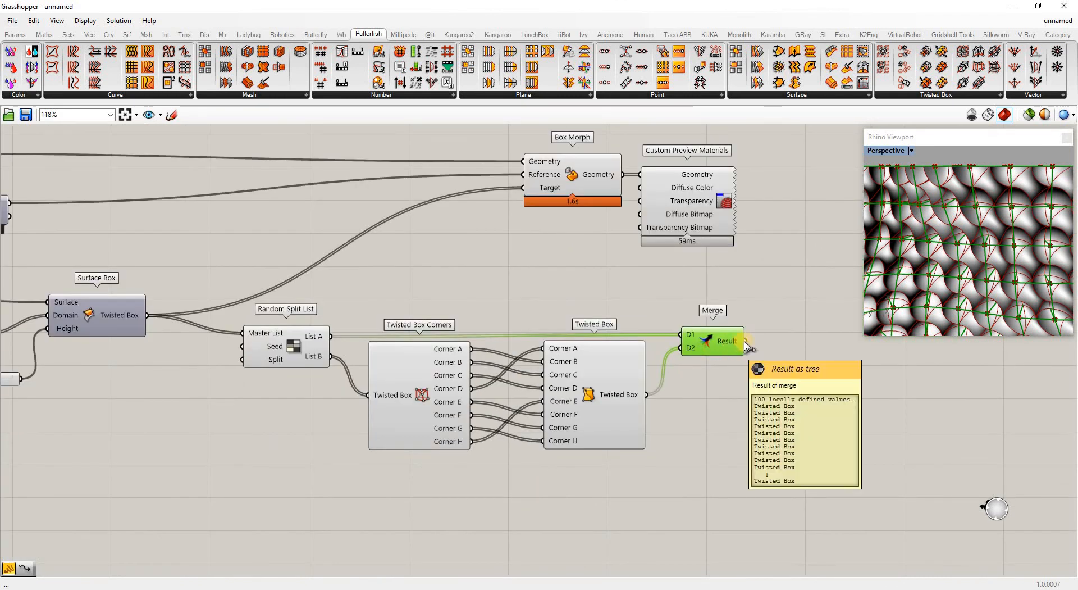
- Replace the Surface Box connection at Box Morph's Target with the Merge Result
drag(746, 341, 531, 189)
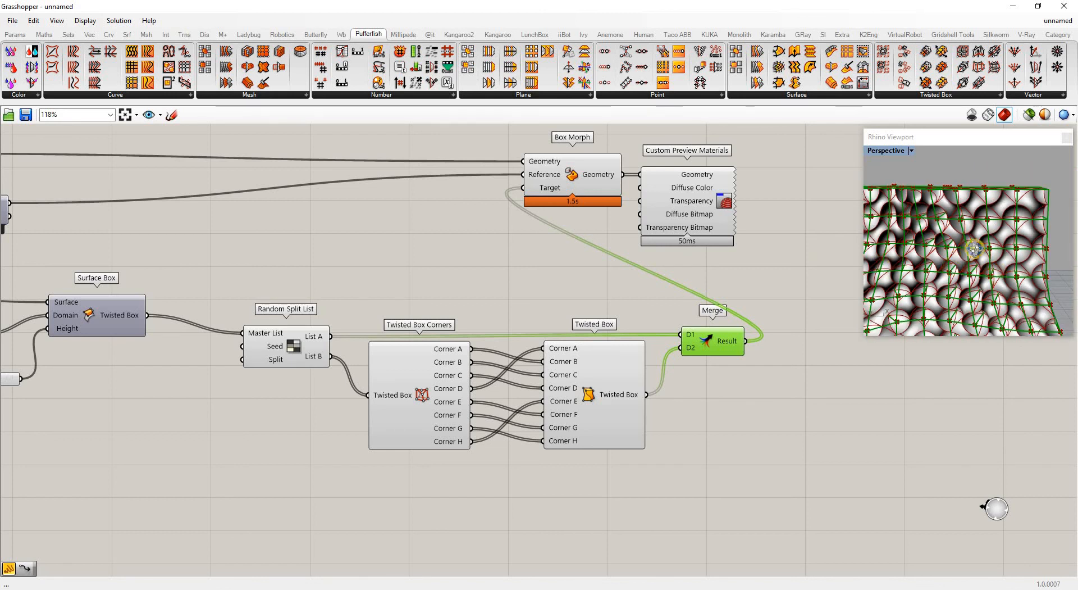
right_drag(995, 242, 891, 297)
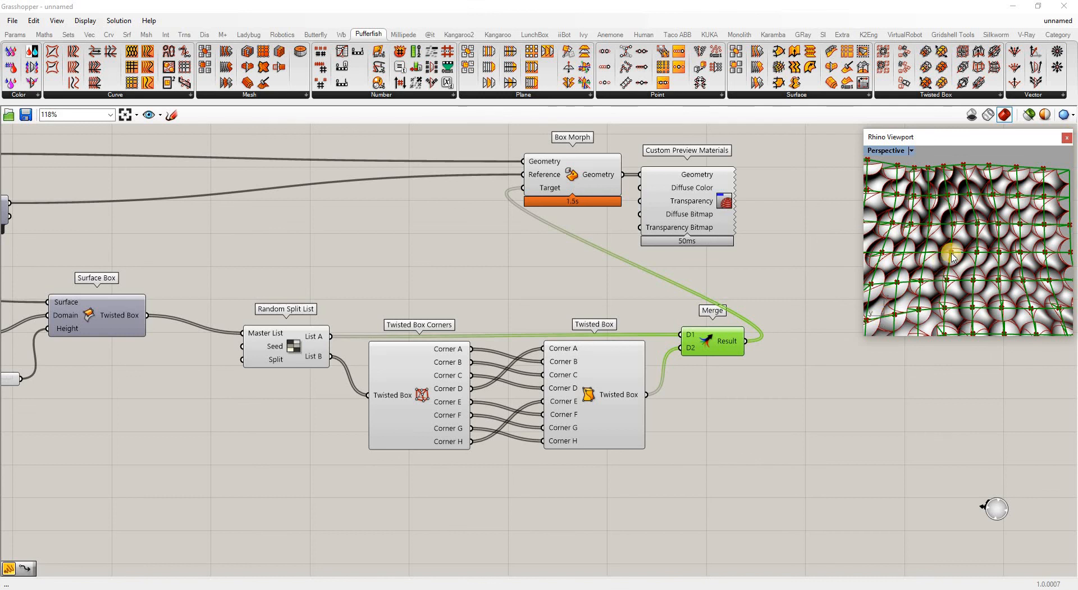
scroll(946, 248, down, 5)
- Turn off the preview of all components from Random Split List through Merge, Box Morph and Custom Preview Materials
drag(752, 482, 203, 141)
right_drag(315, 262, 316, 260)
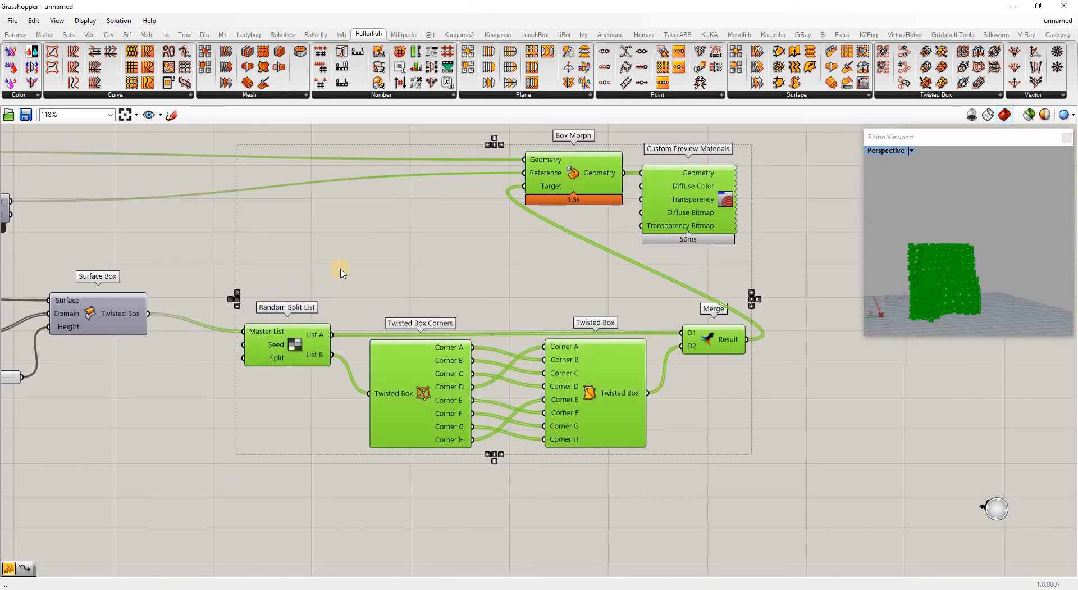
middle_click(348, 276)
click(349, 276)
click(440, 226)
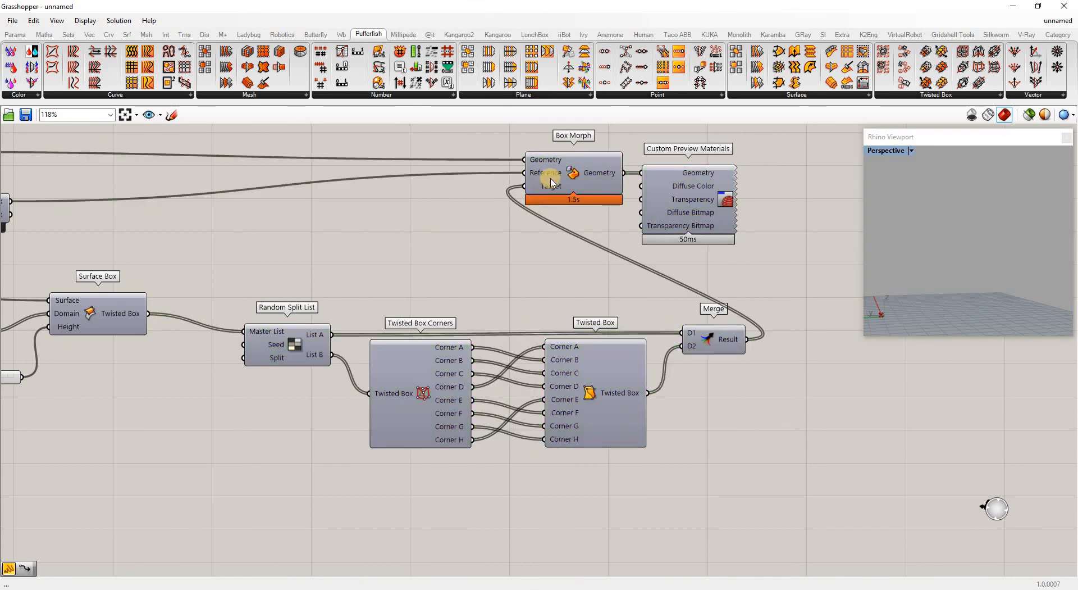
- Turn the preview back on for Box Morph and Custom Preview Materials
right_click(579, 171)
click(686, 192)
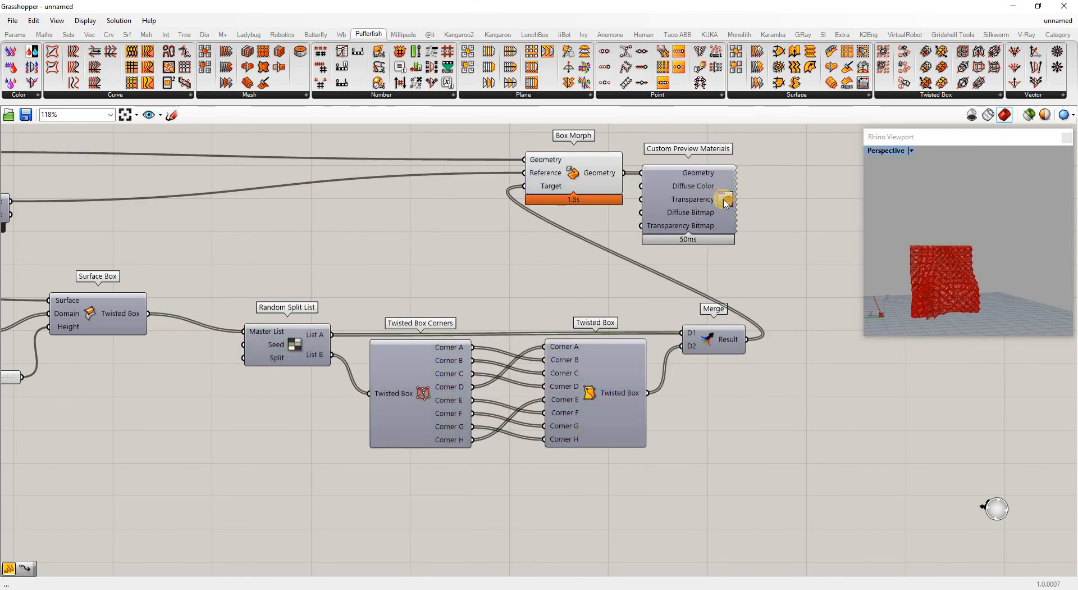
right_click(726, 200)
click(801, 259)
scroll(1039, 227, up, 6)
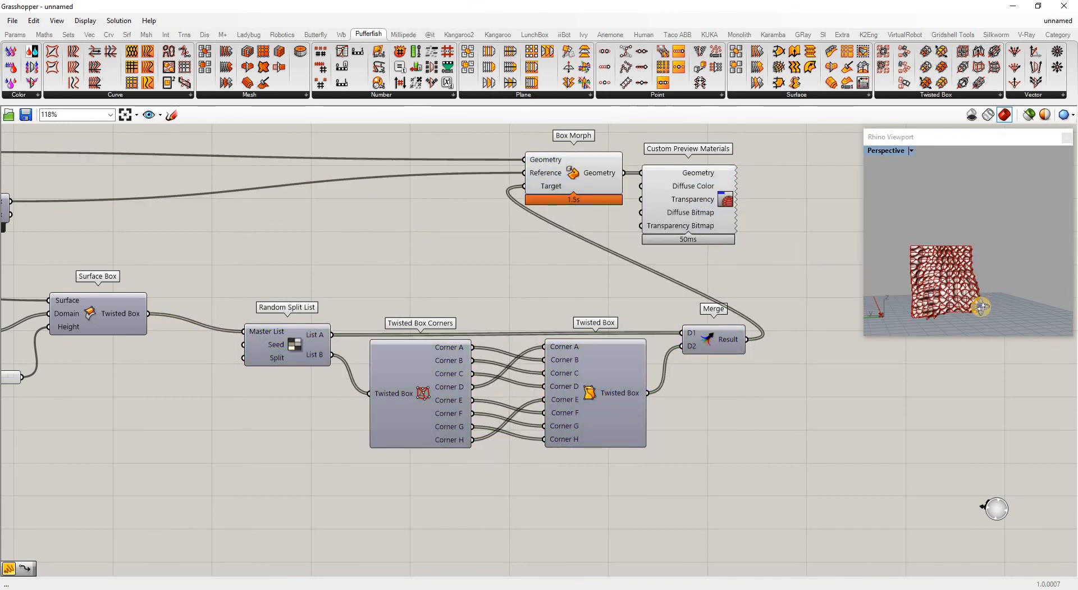
- Turn off Box Morph's preview and inspect the shaded, randomly rotated module pattern from several sides
scroll(1040, 228, down, 5)
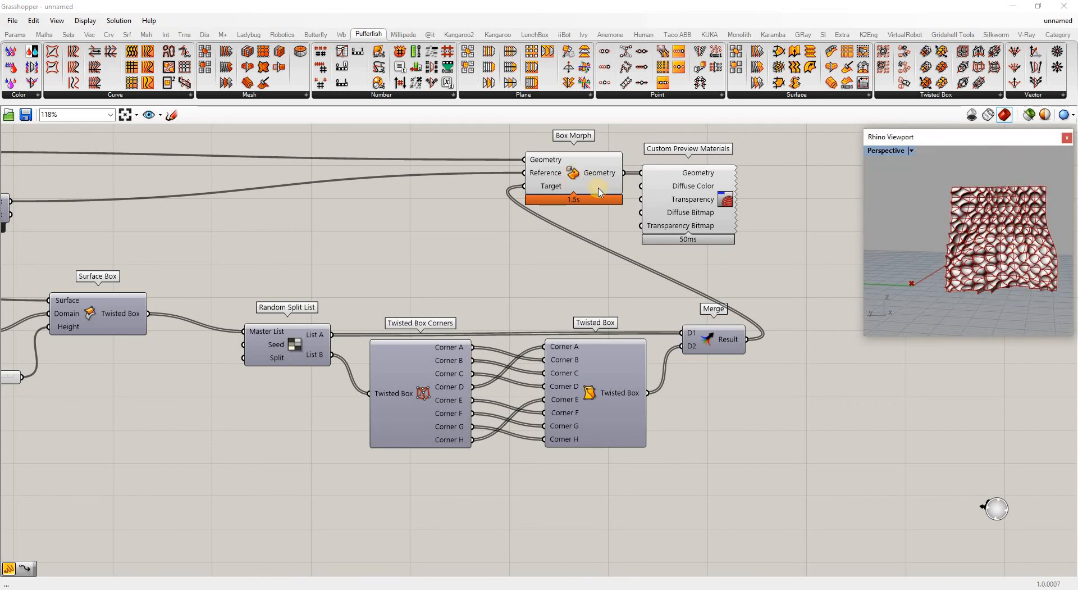
right_click(574, 173)
click(665, 198)
scroll(989, 243, up, 5)
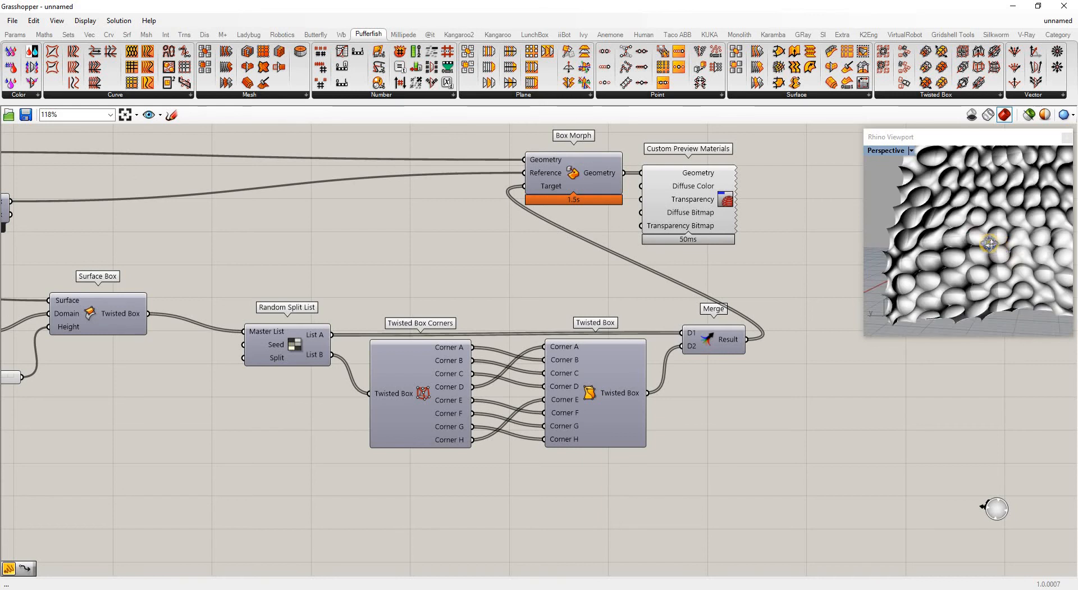
right_drag(990, 243, 958, 242)
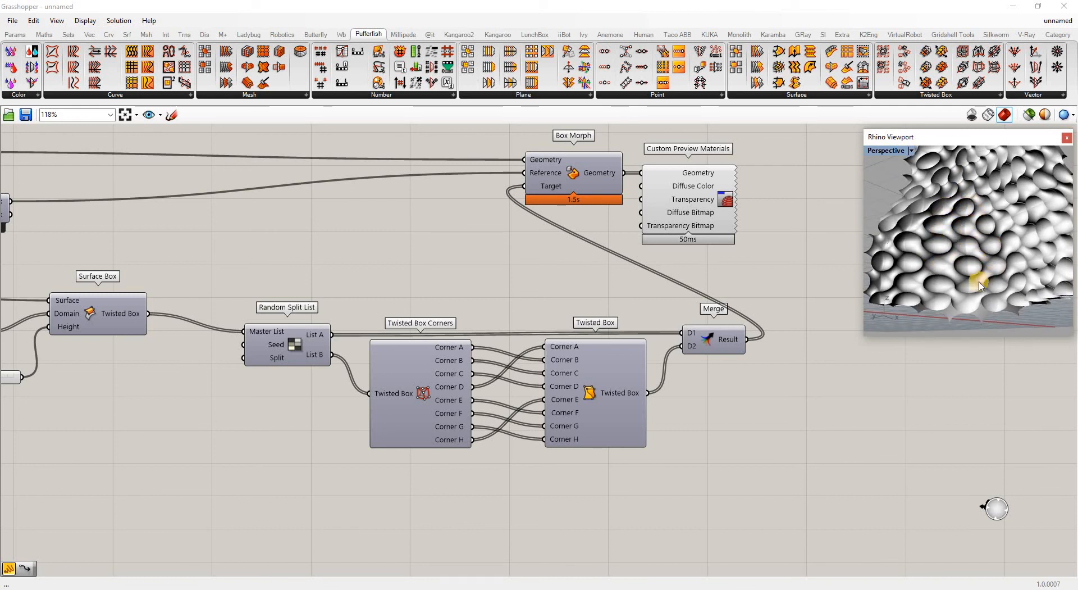
right_drag(903, 277, 900, 263)
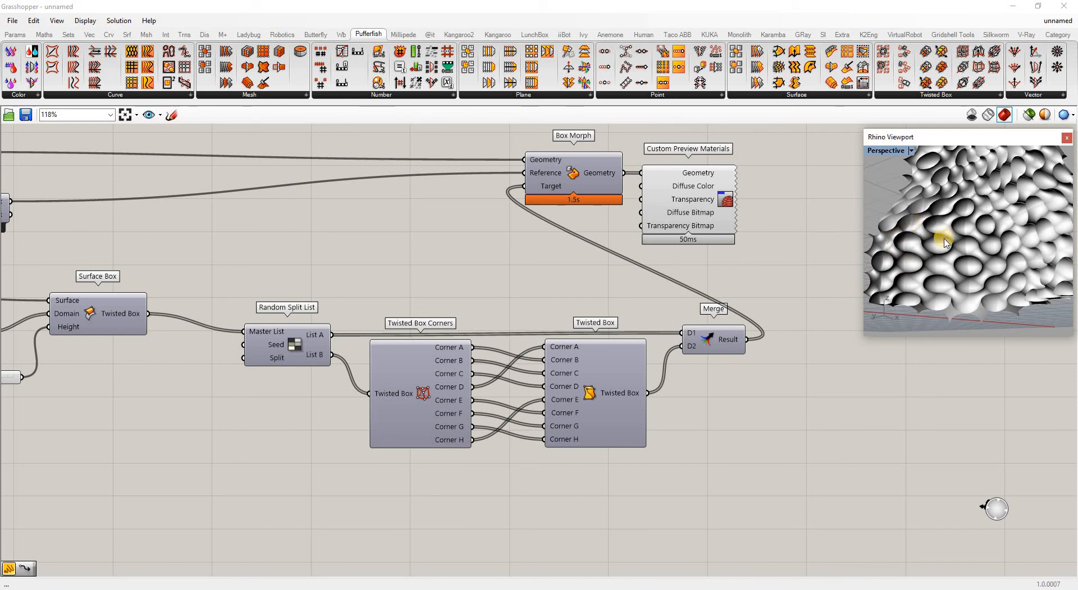
right_drag(970, 264, 938, 231)
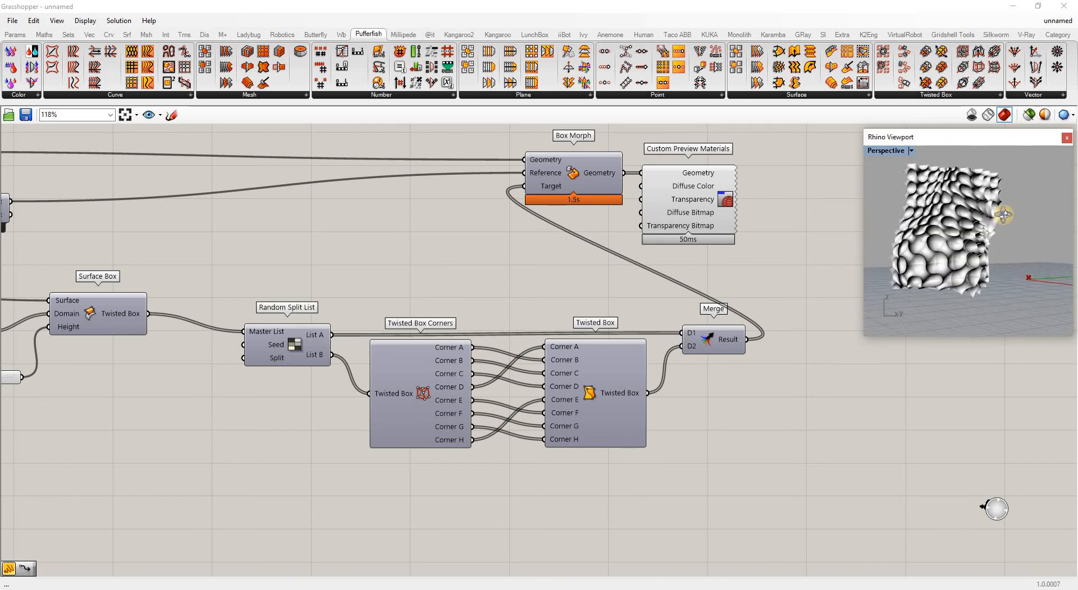
right_drag(1004, 214, 960, 223)
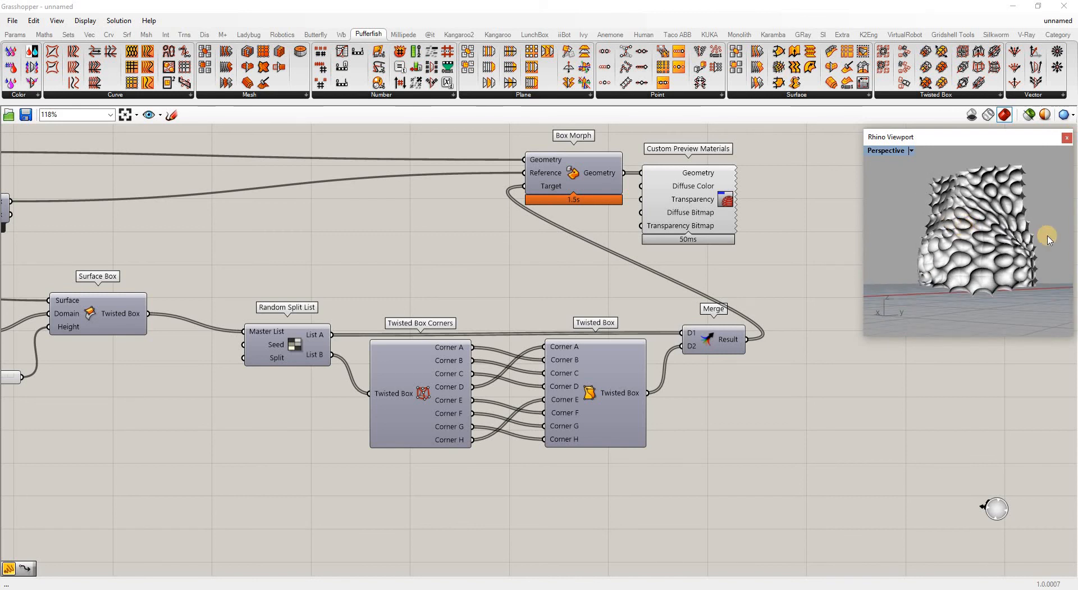
- Examine the morphed module pattern in the Rhino viewport up close and from several angles, checking how neighbouring rotated modules join across the surface
scroll(1014, 232, up, 4)
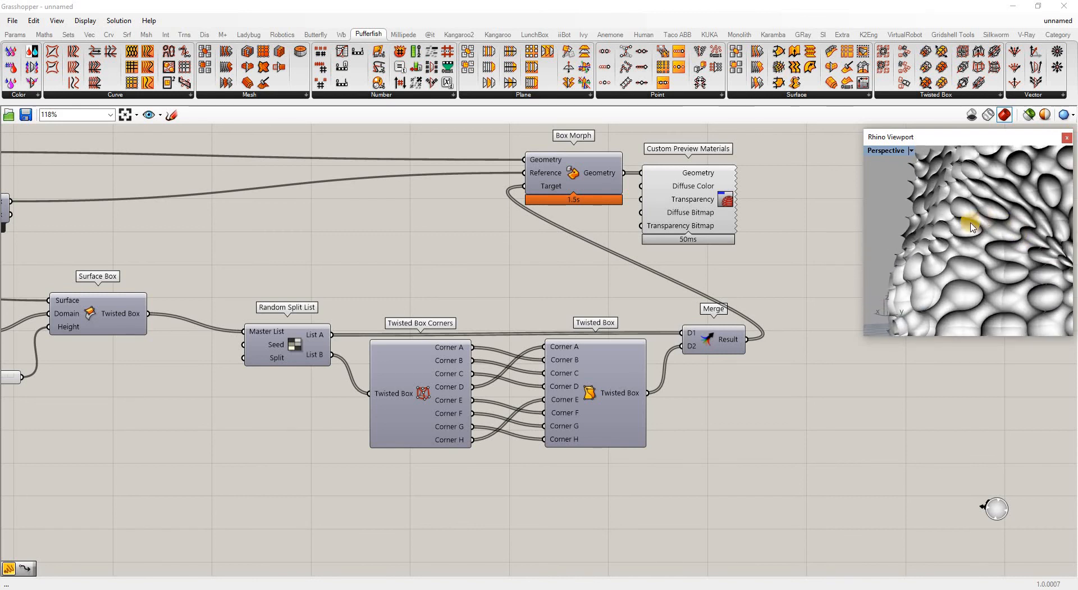
right_drag(980, 242, 1061, 247)
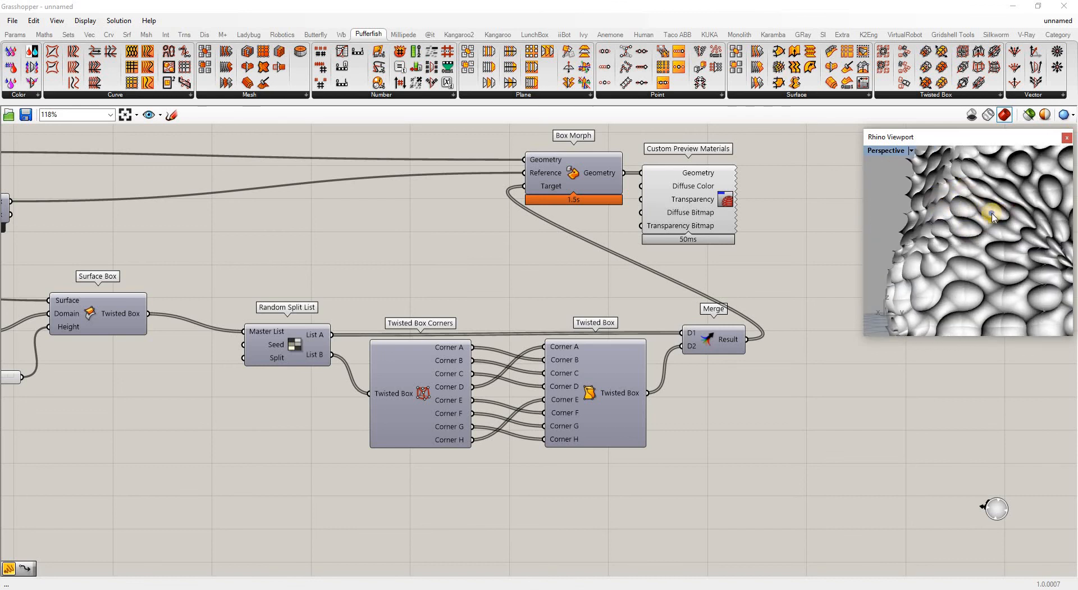
right_drag(991, 247, 962, 229)
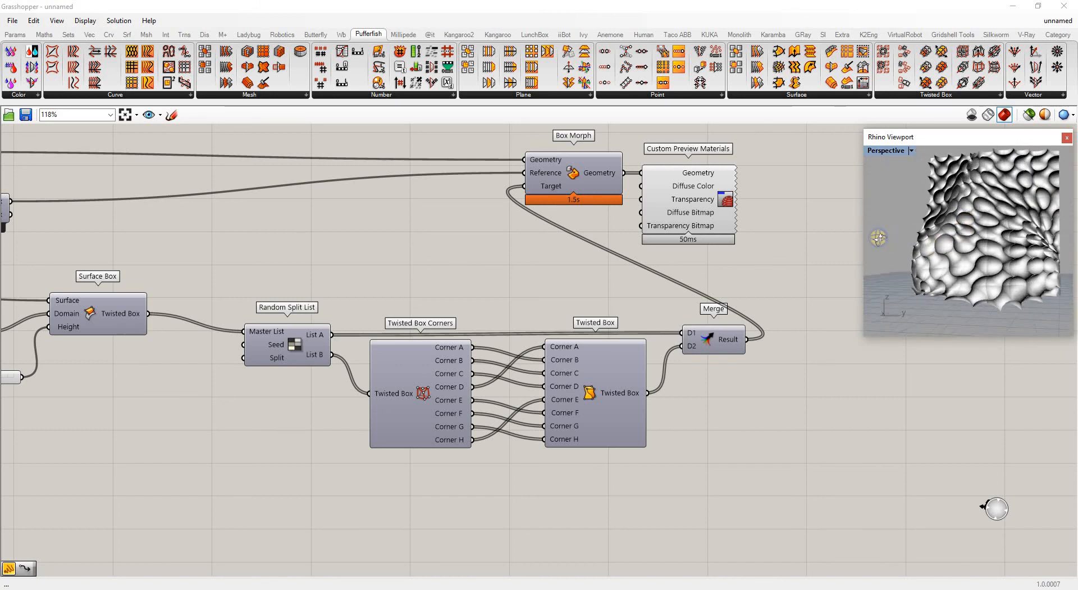
right_drag(879, 238, 1011, 230)
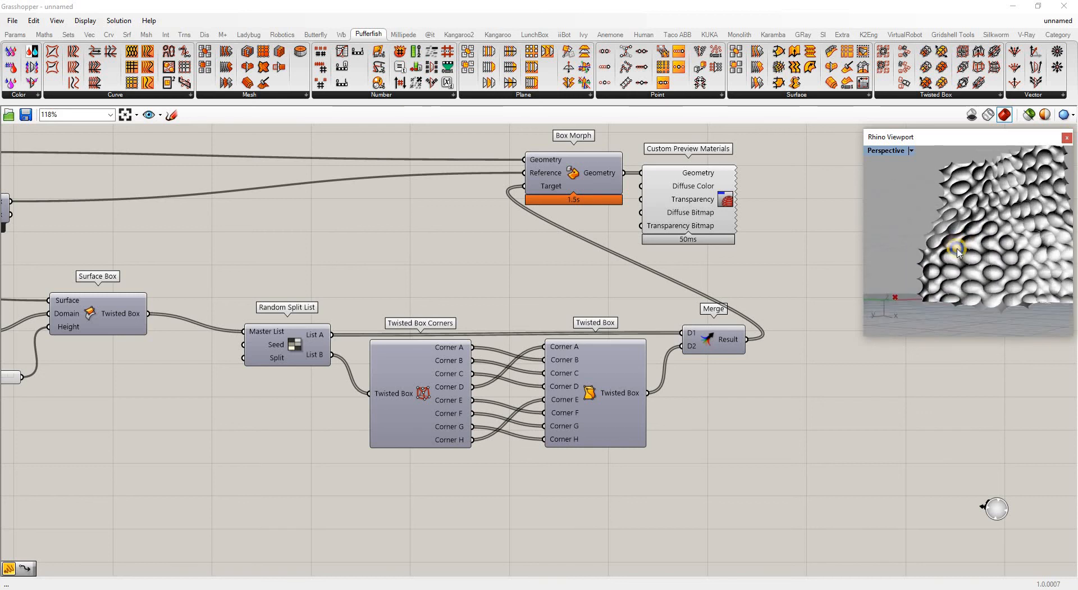
mouse_move(958, 251)
right_down()
mouse_move(939, 268)
mouse_move(976, 245)
right_up()
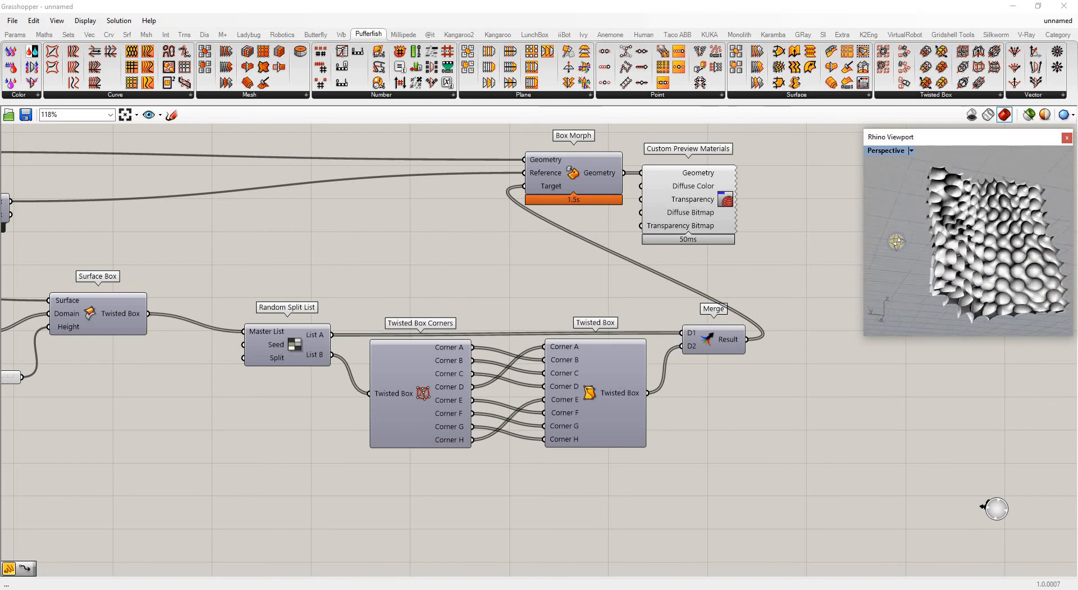
right_drag(897, 242, 874, 259)
right_drag(958, 272, 1007, 236)
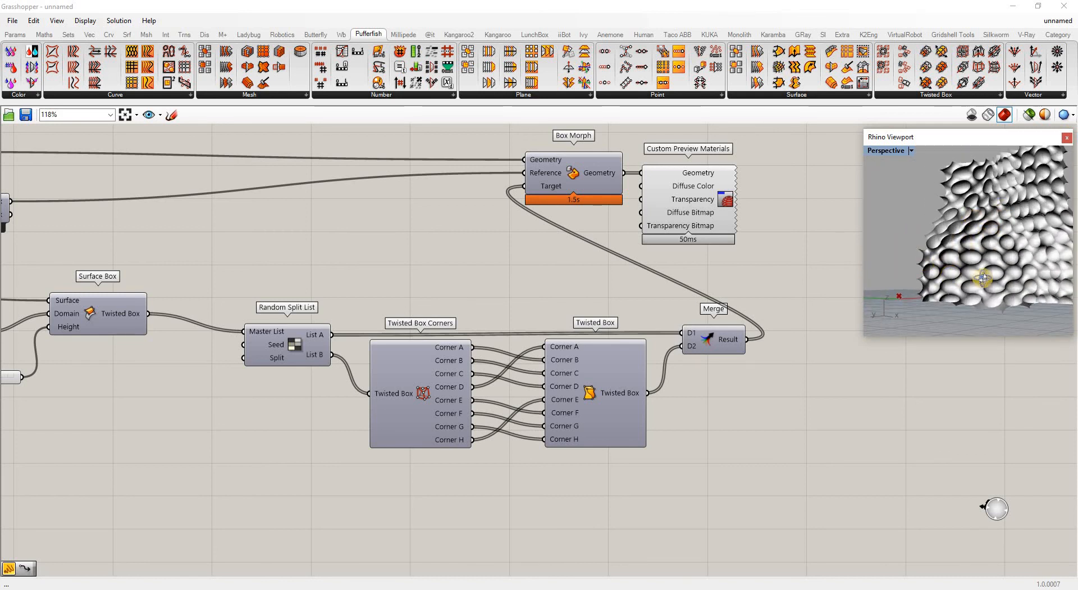
right_drag(983, 278, 991, 283)
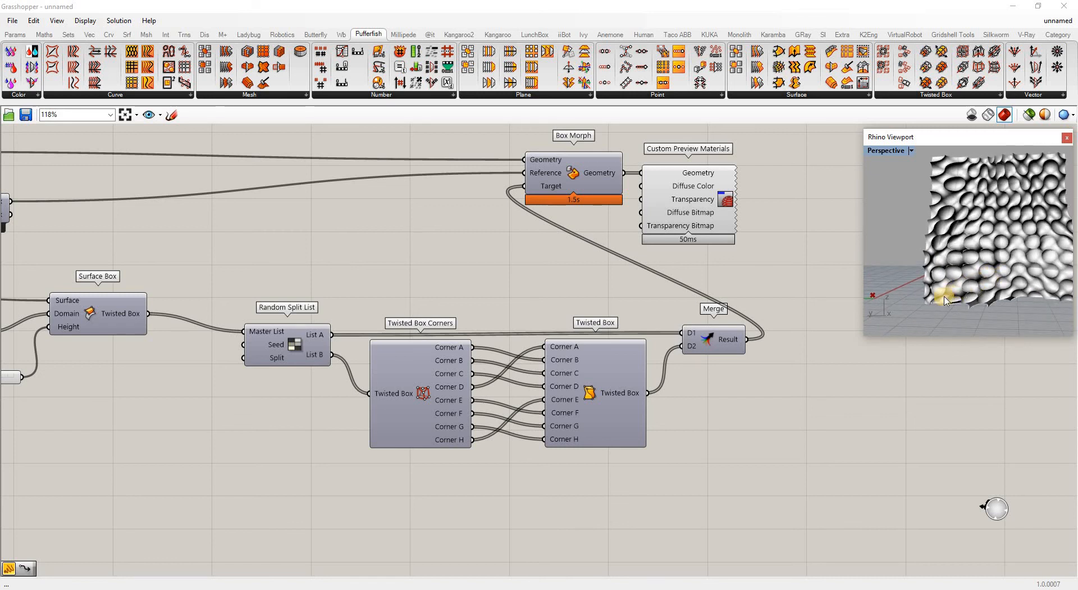
scroll(972, 275, down, 4)
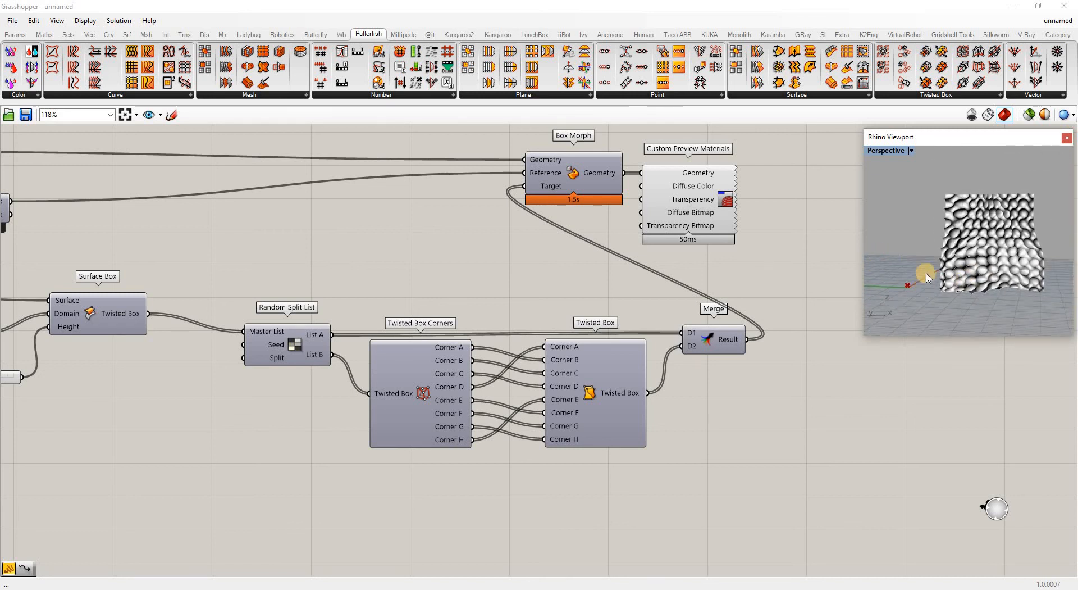